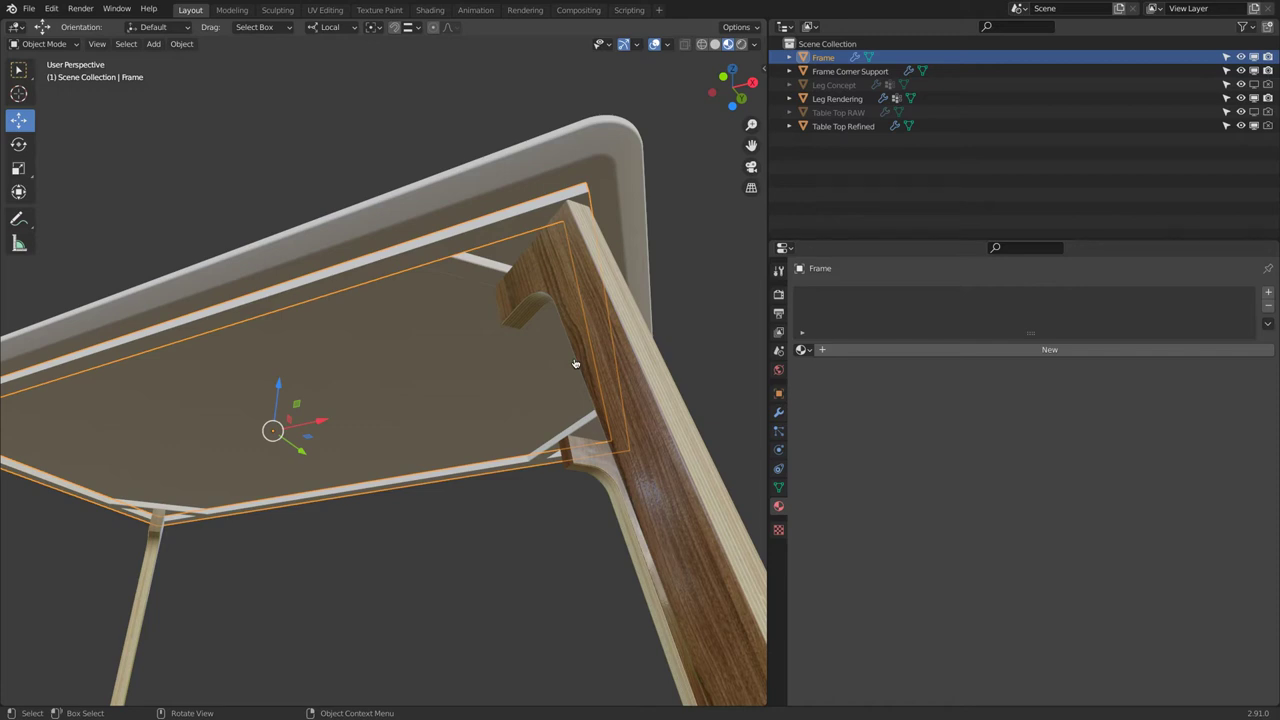
Step: Inspect the table's frame and corner support from underneath the table top
{"action": "left_click", "coordinate": [455, 270]}
{"action": "left_click", "coordinate": [467, 248]}
{"action": "middle_click_drag", "start_coordinate": [491, 236], "coordinate": [403, 327]}
Step: Switch to Chrome and look over the image search results for powder coated steel
{"action": "key", "text": "super+Tab"}
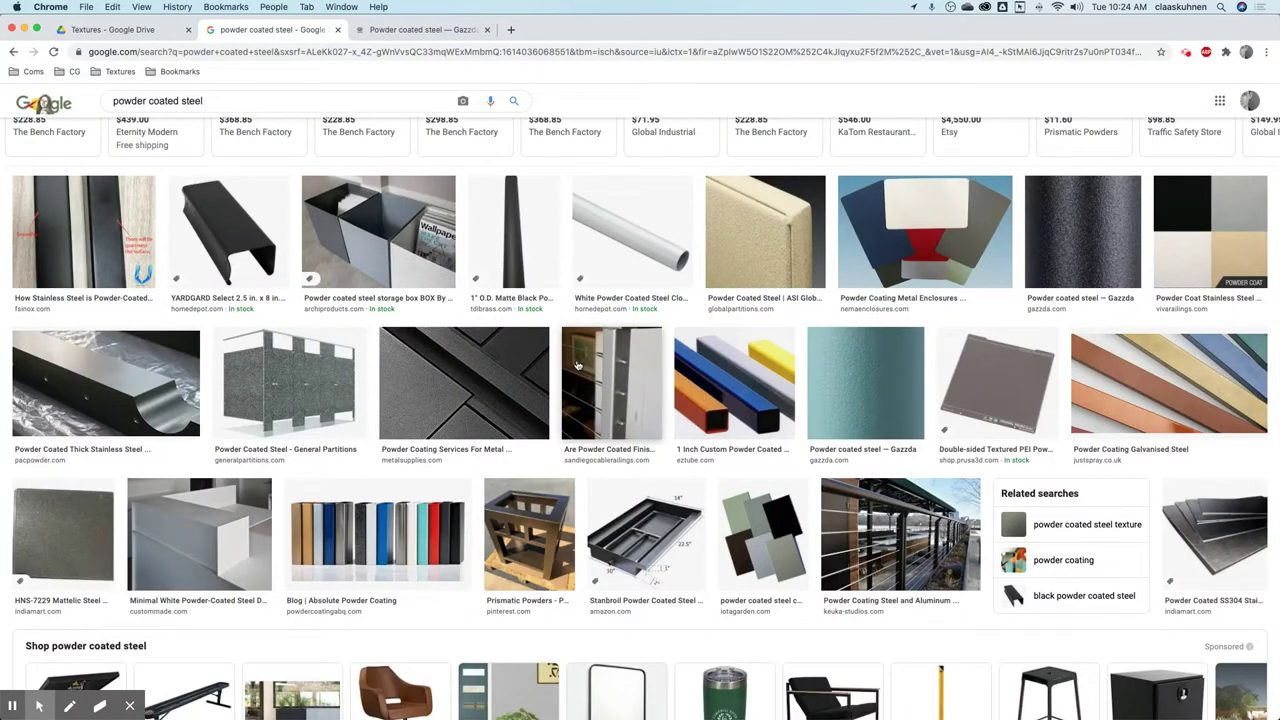
{"action": "scroll", "coordinate": [505, 420], "scroll_direction": "up", "scroll_amount": 5}
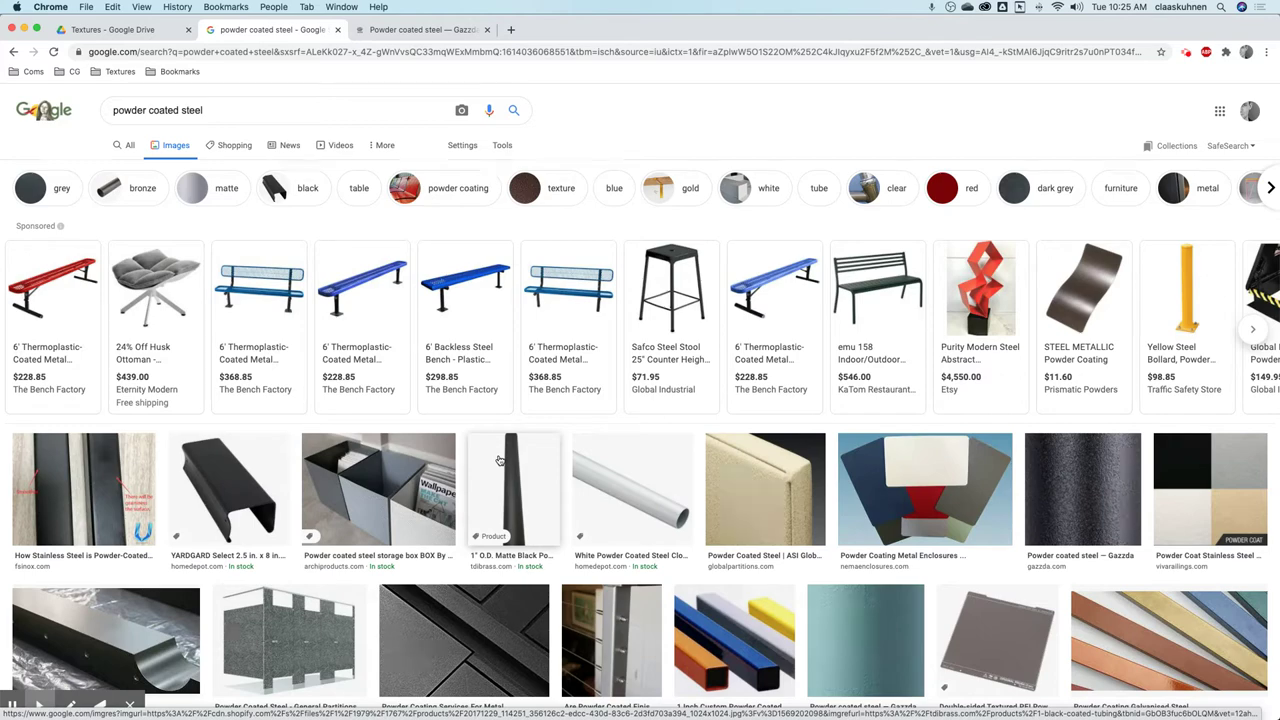
{"action": "scroll", "coordinate": [500, 460], "scroll_direction": "down", "scroll_amount": 8}
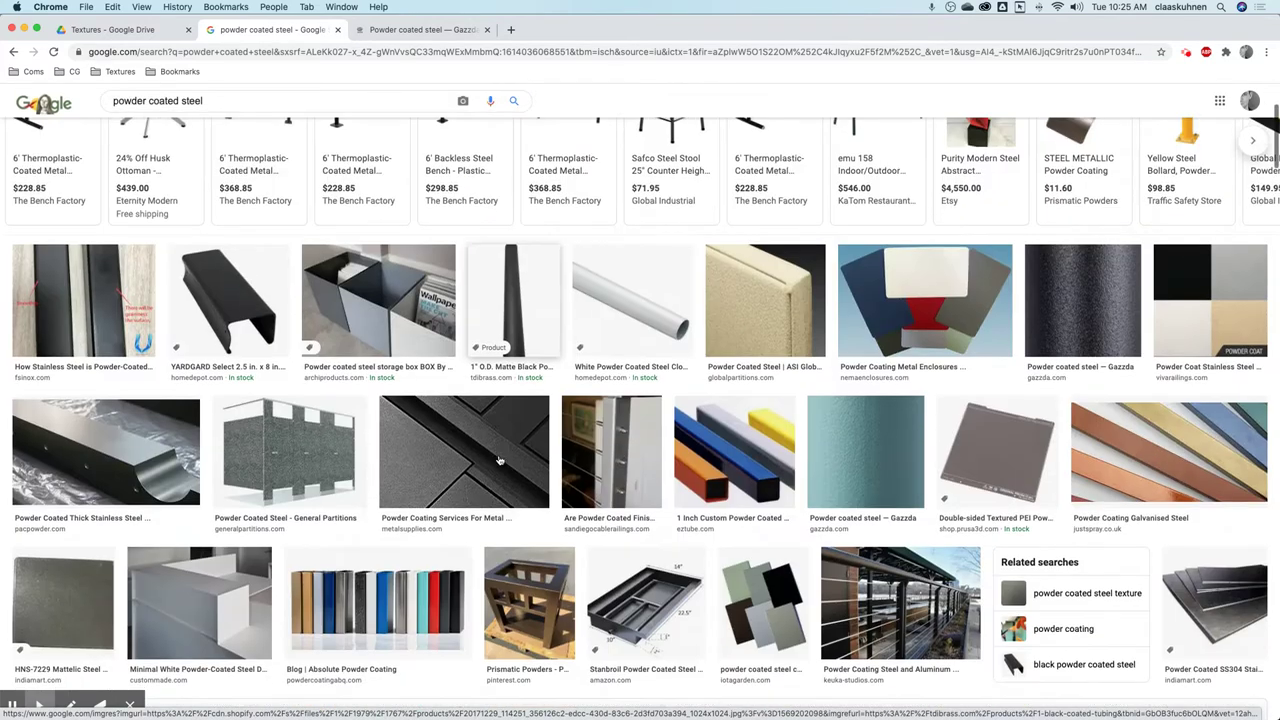
{"action": "scroll", "coordinate": [502, 460], "scroll_direction": "up", "scroll_amount": 8}
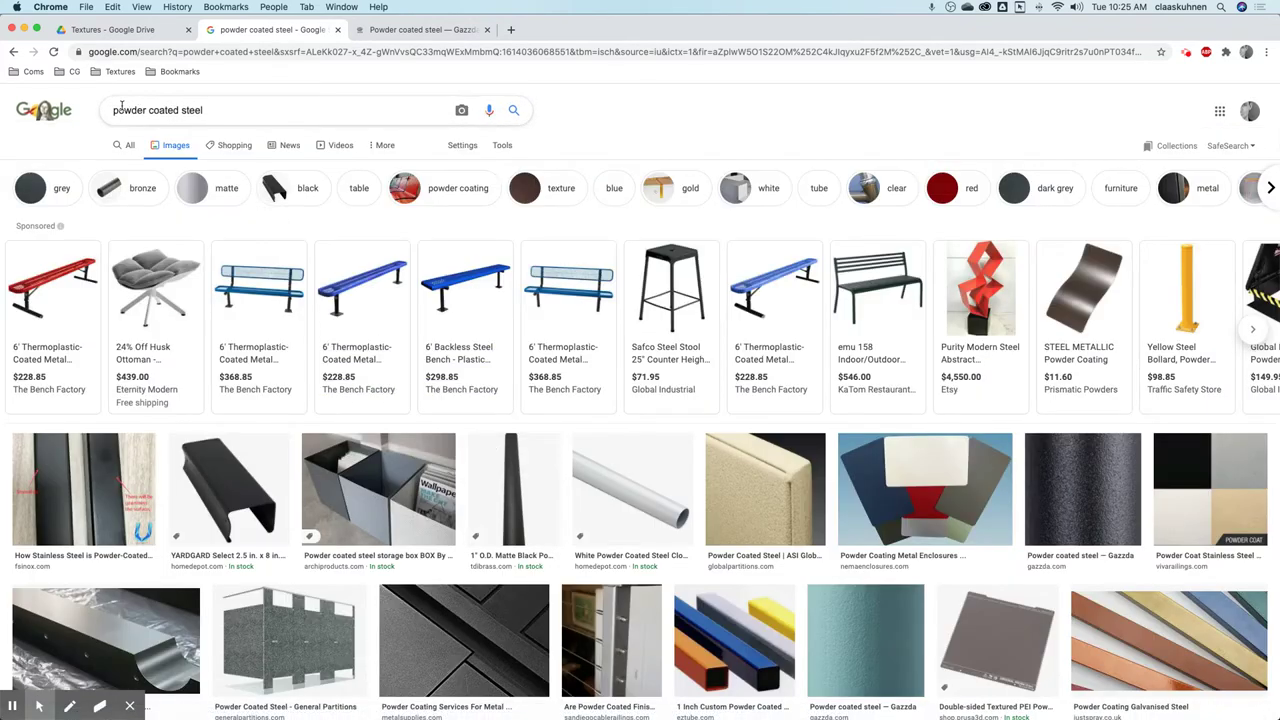
Step: Preview Gazzda's black powder coated steel image and examine its related surface textures and further search results
{"action": "left_click", "coordinate": [1098, 515]}
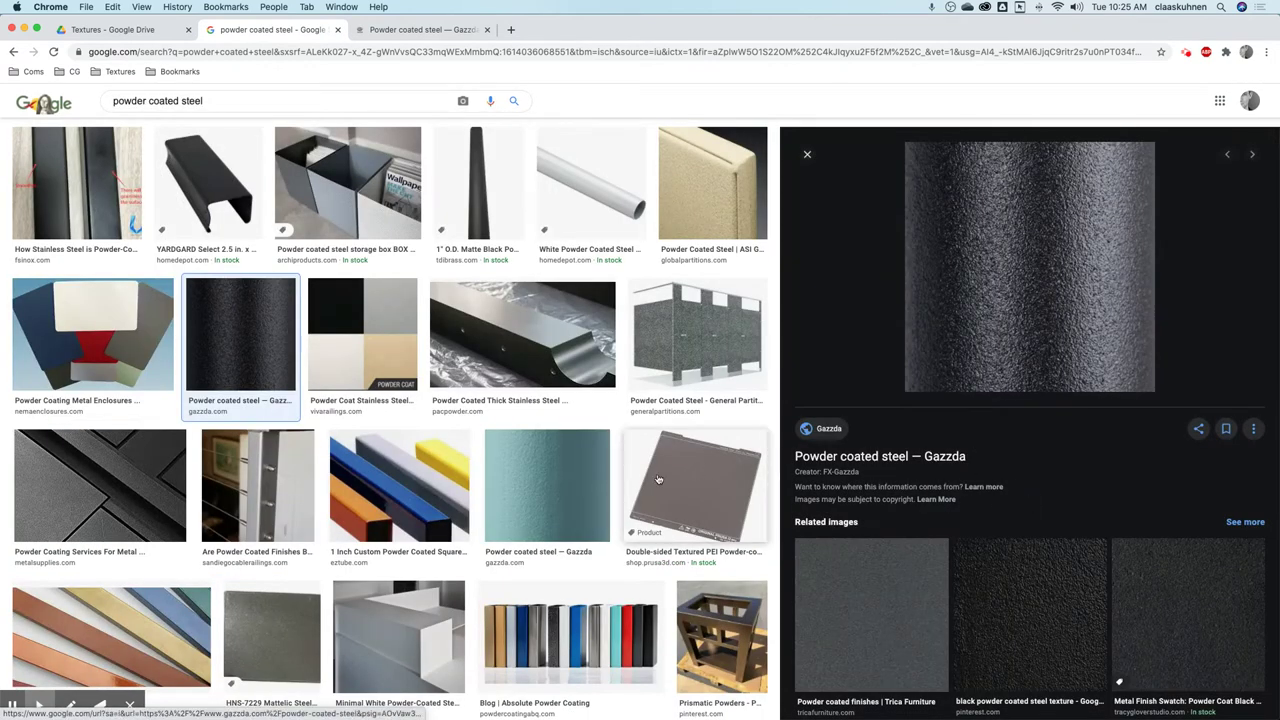
{"action": "scroll", "coordinate": [626, 480], "scroll_direction": "down", "scroll_amount": 3}
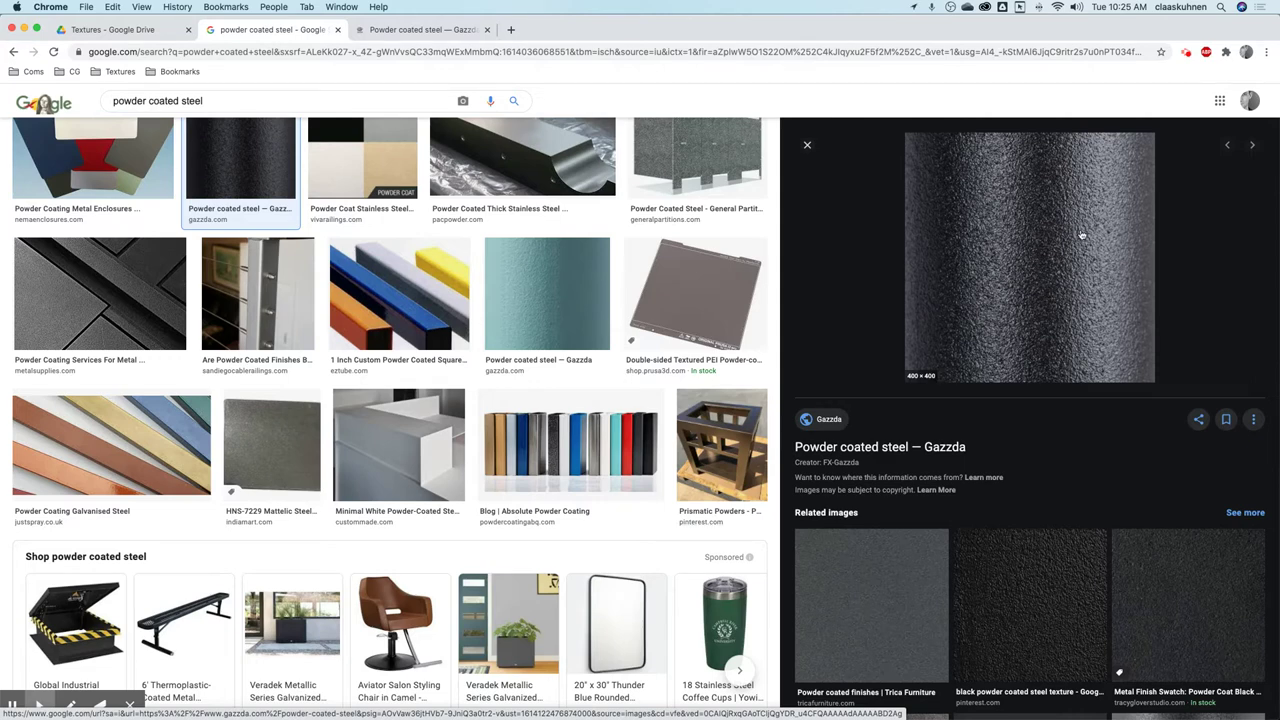
{"action": "scroll", "coordinate": [1082, 237], "scroll_direction": "down", "scroll_amount": 3}
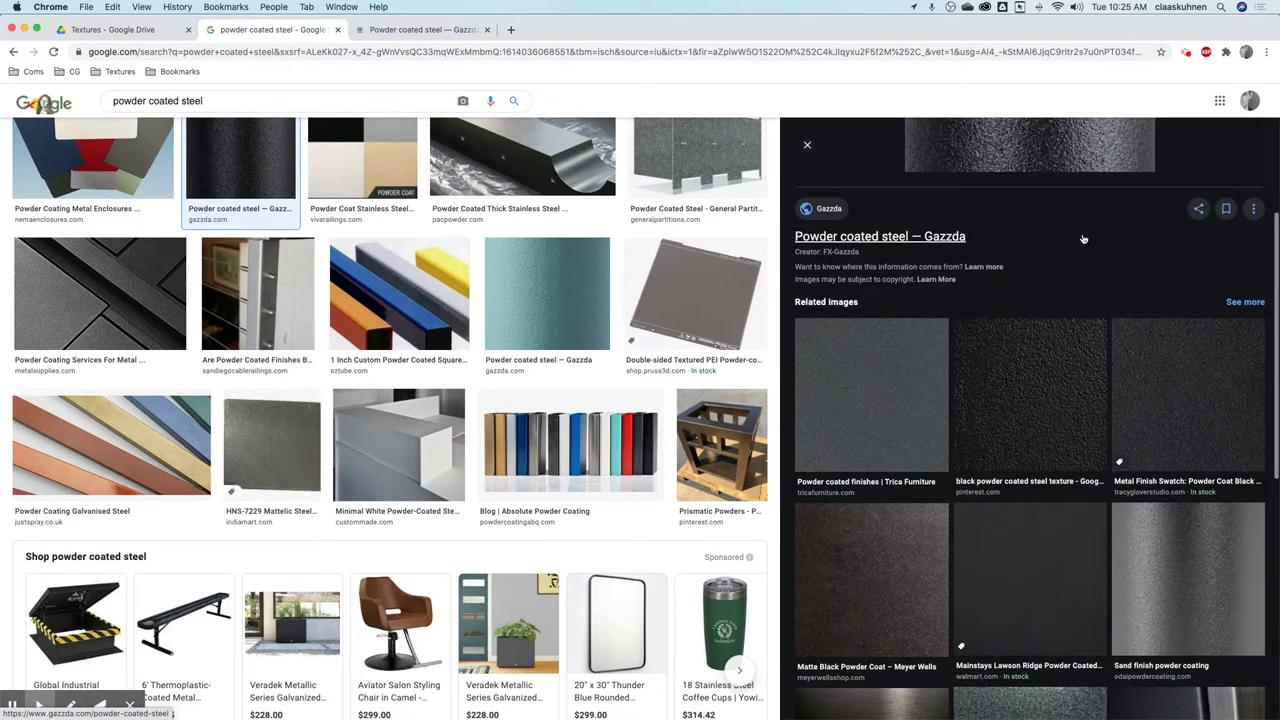
{"action": "scroll", "coordinate": [1082, 239], "scroll_direction": "down", "scroll_amount": 2}
{"action": "scroll", "coordinate": [1082, 239], "scroll_direction": "down", "scroll_amount": 5}
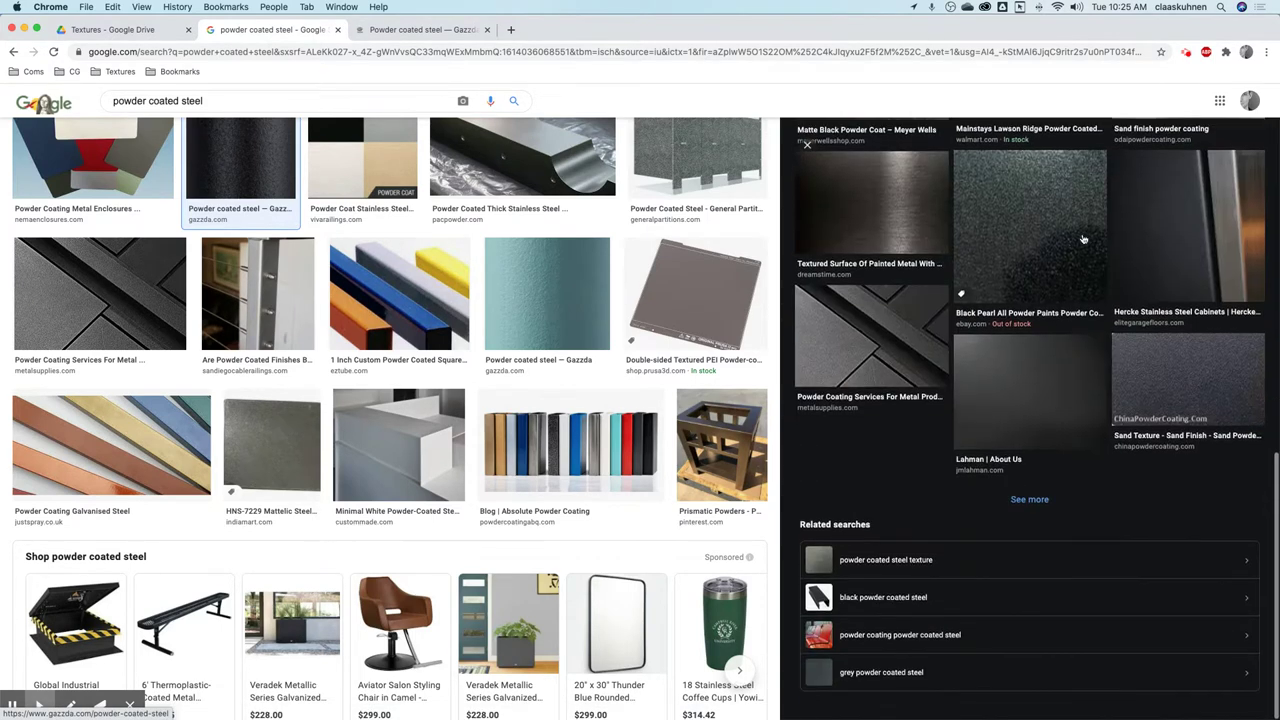
{"action": "scroll", "coordinate": [670, 300], "scroll_direction": "down", "scroll_amount": 4}
{"action": "scroll", "coordinate": [670, 300], "scroll_direction": "down", "scroll_amount": 3}
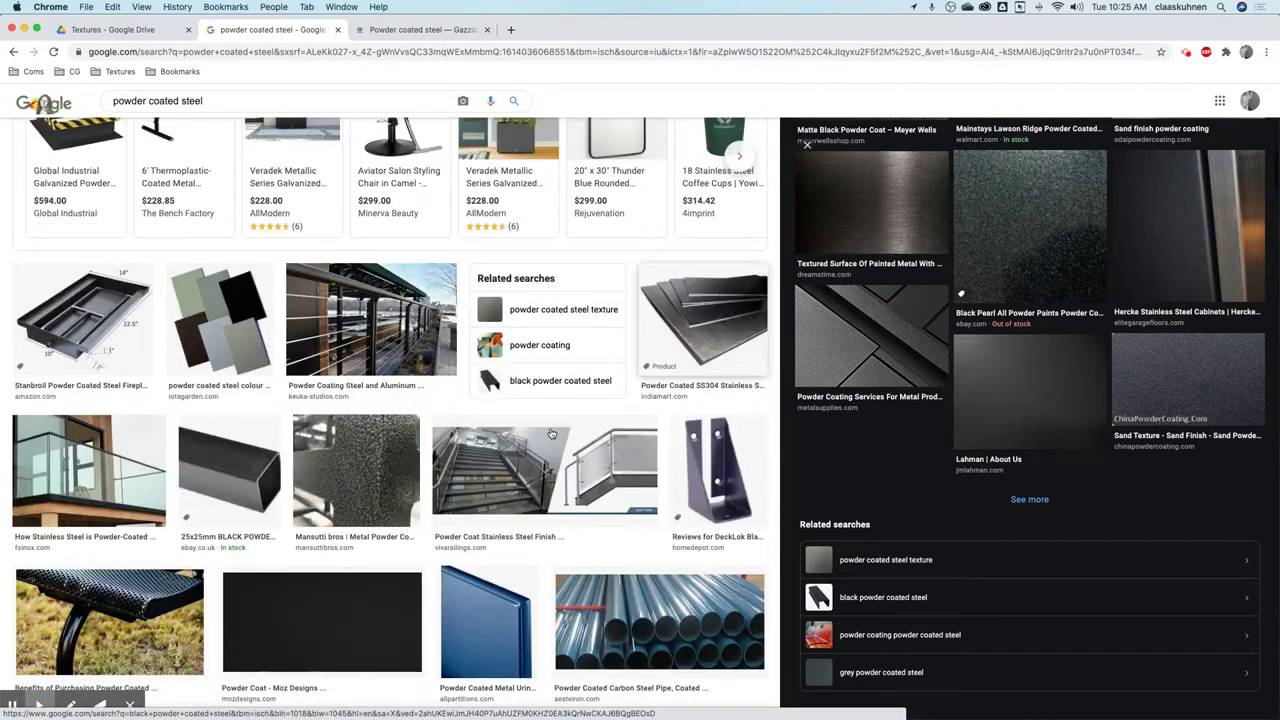
Step: Examine the Mansutti bros powder coating image and the related CLS Finishing, AR Powder Coating and Micro Surface Corporation images for surface texture
{"action": "left_click", "coordinate": [341, 480]}
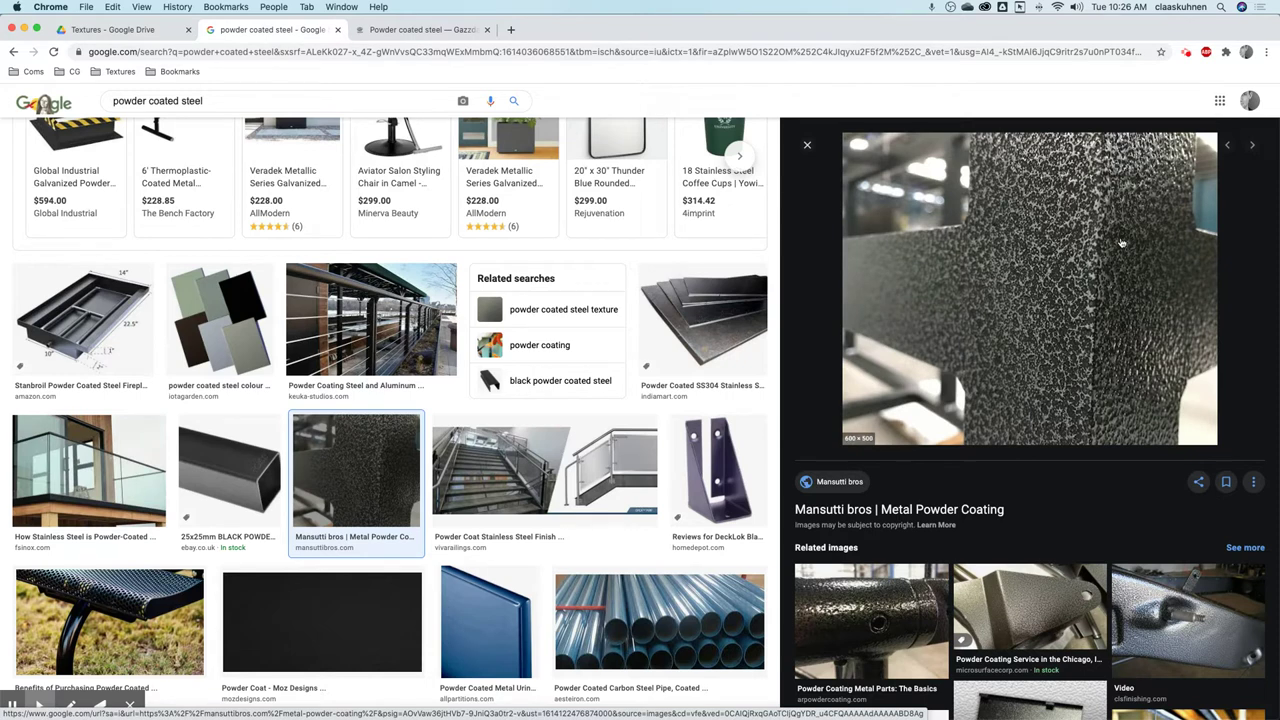
{"action": "left_click", "coordinate": [1185, 595]}
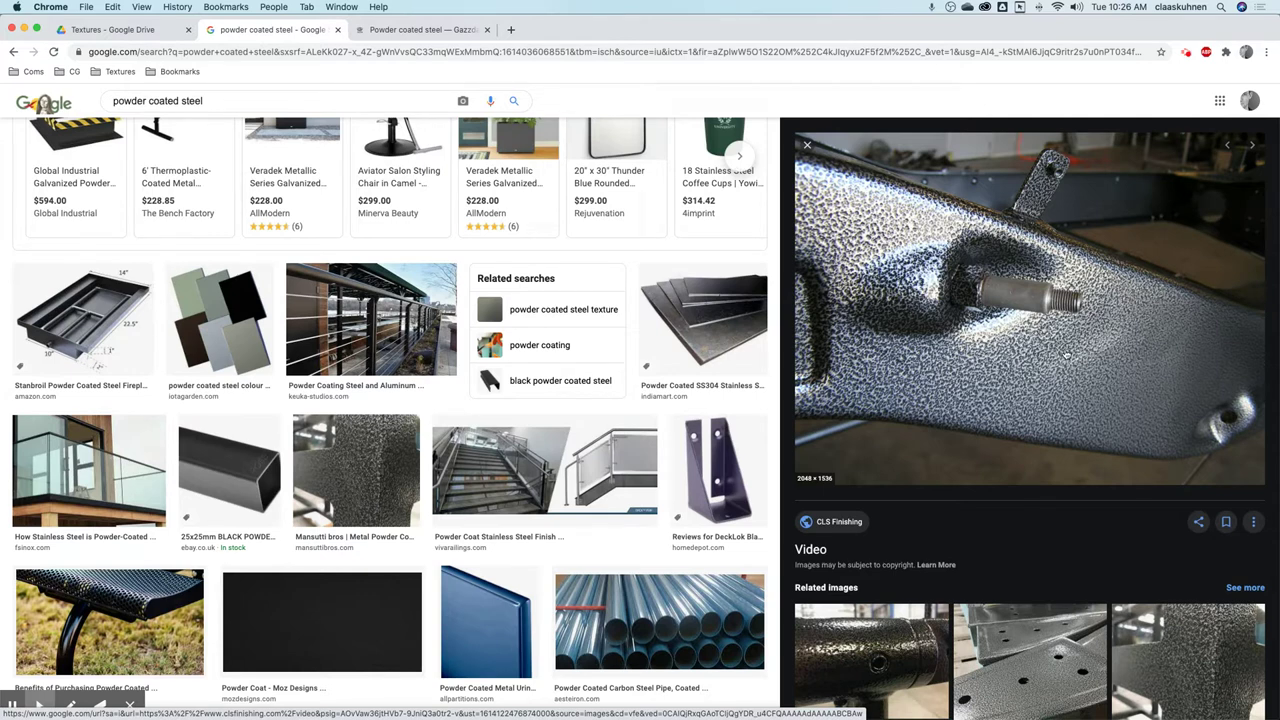
{"action": "left_click", "coordinate": [835, 636]}
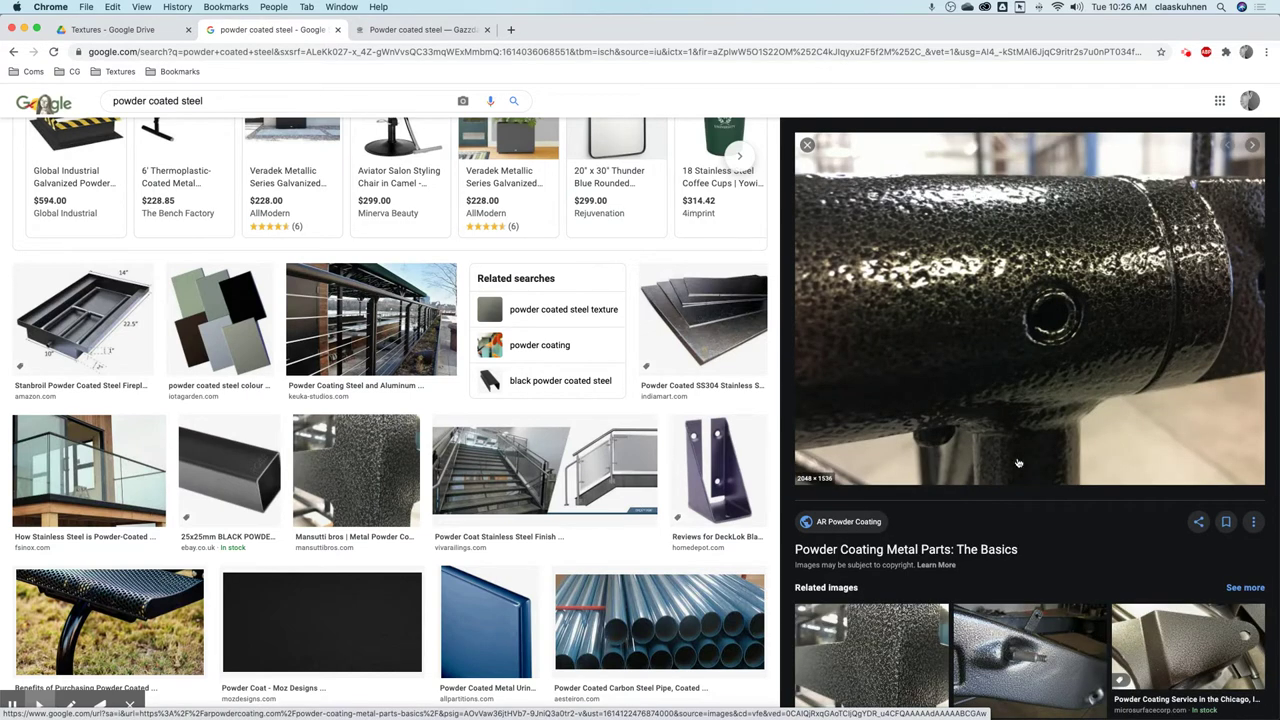
{"action": "left_click", "coordinate": [1176, 638]}
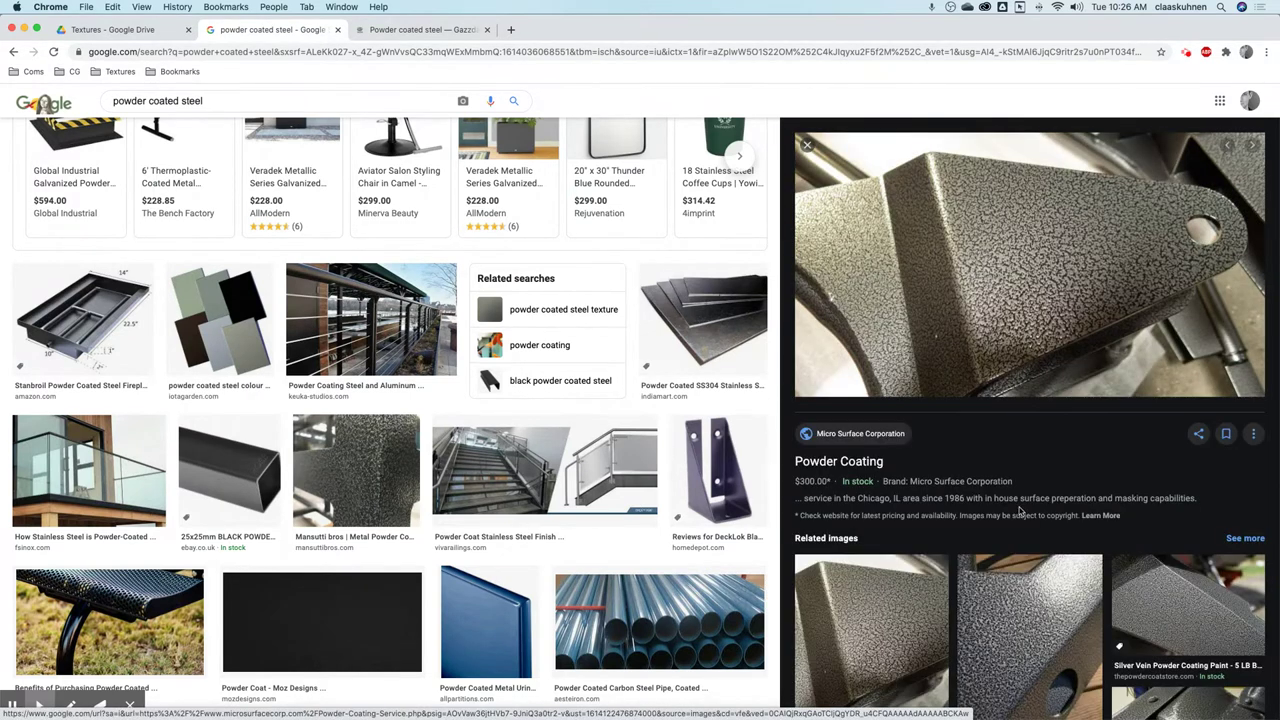
{"action": "scroll", "coordinate": [995, 525], "scroll_direction": "down", "scroll_amount": 5}
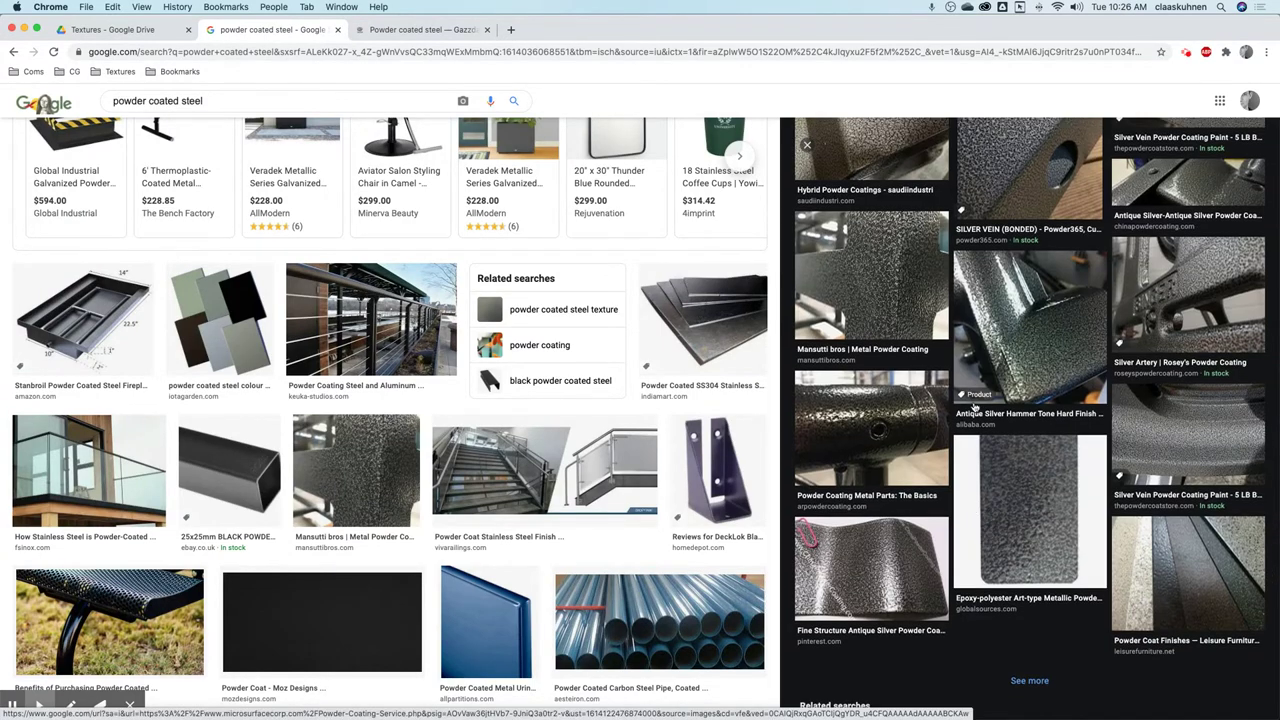
{"action": "scroll", "coordinate": [975, 405], "scroll_direction": "up", "scroll_amount": 6}
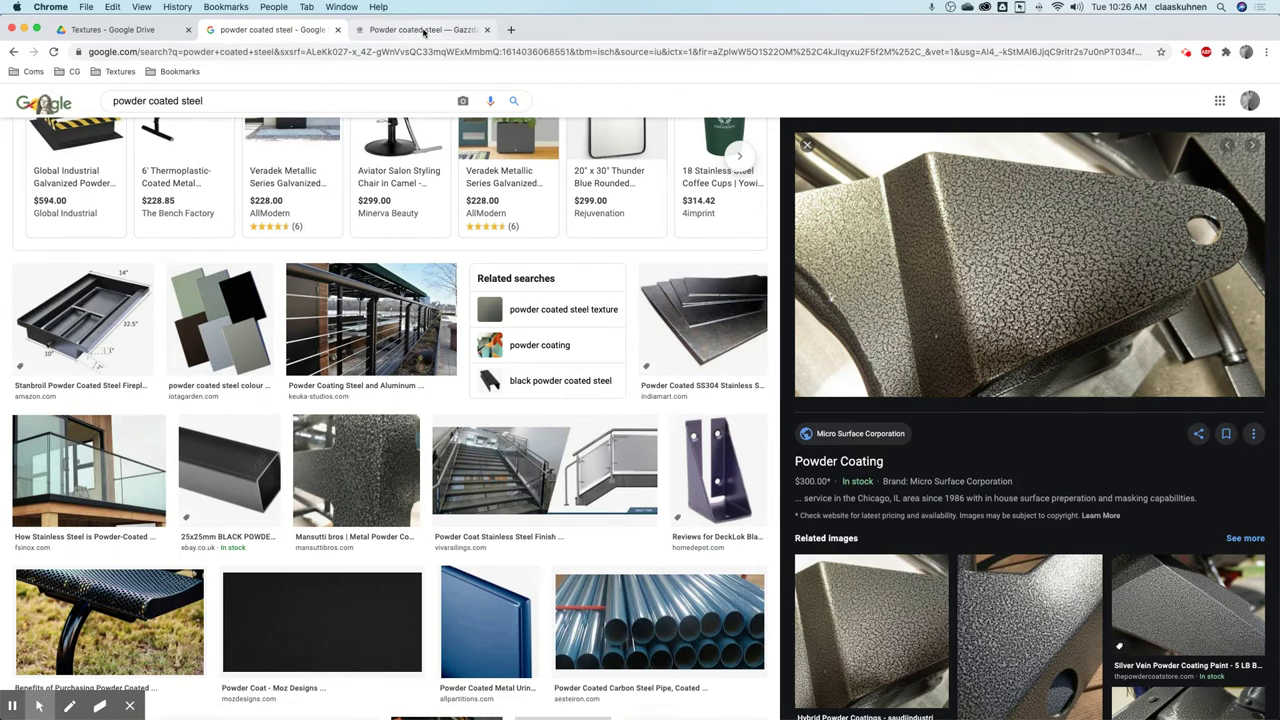
Step: Examine the available colours and the products made in this material on Gazzda's Powder-Coated Steel page
{"action": "left_click", "coordinate": [424, 31]}
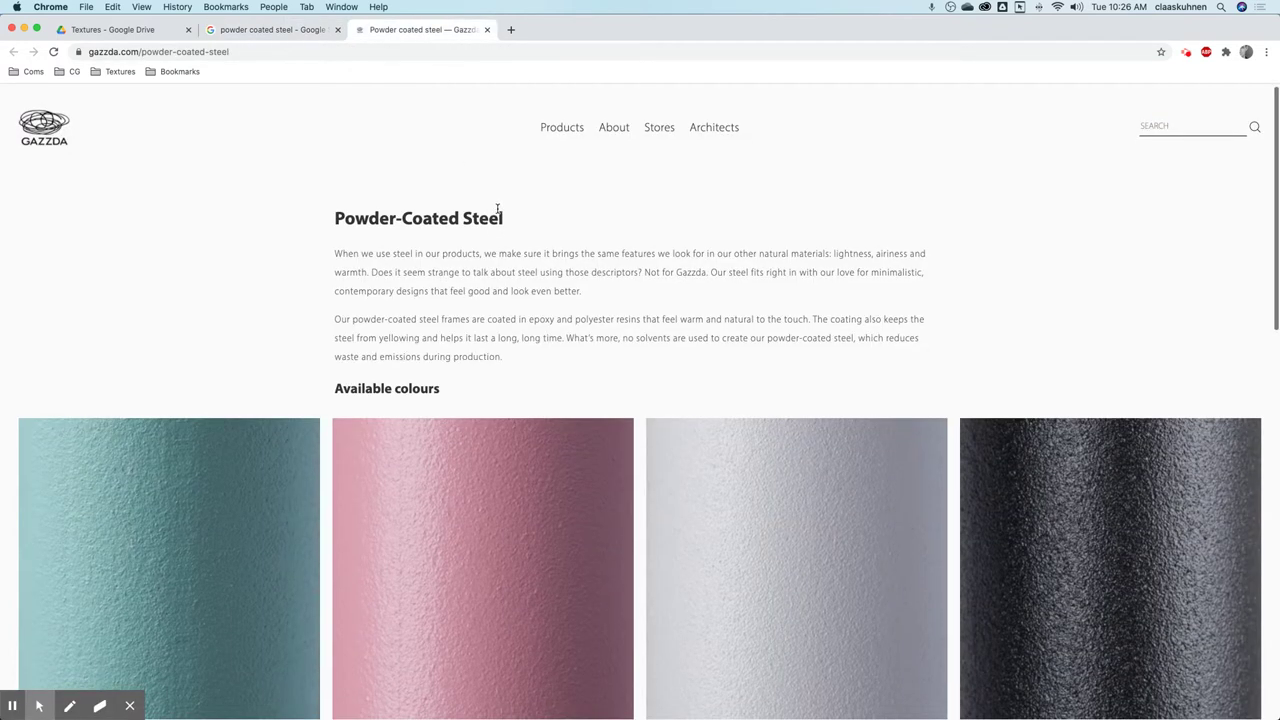
{"action": "scroll", "coordinate": [497, 211], "scroll_direction": "down", "scroll_amount": 1}
{"action": "scroll", "coordinate": [497, 207], "scroll_direction": "down", "scroll_amount": 2}
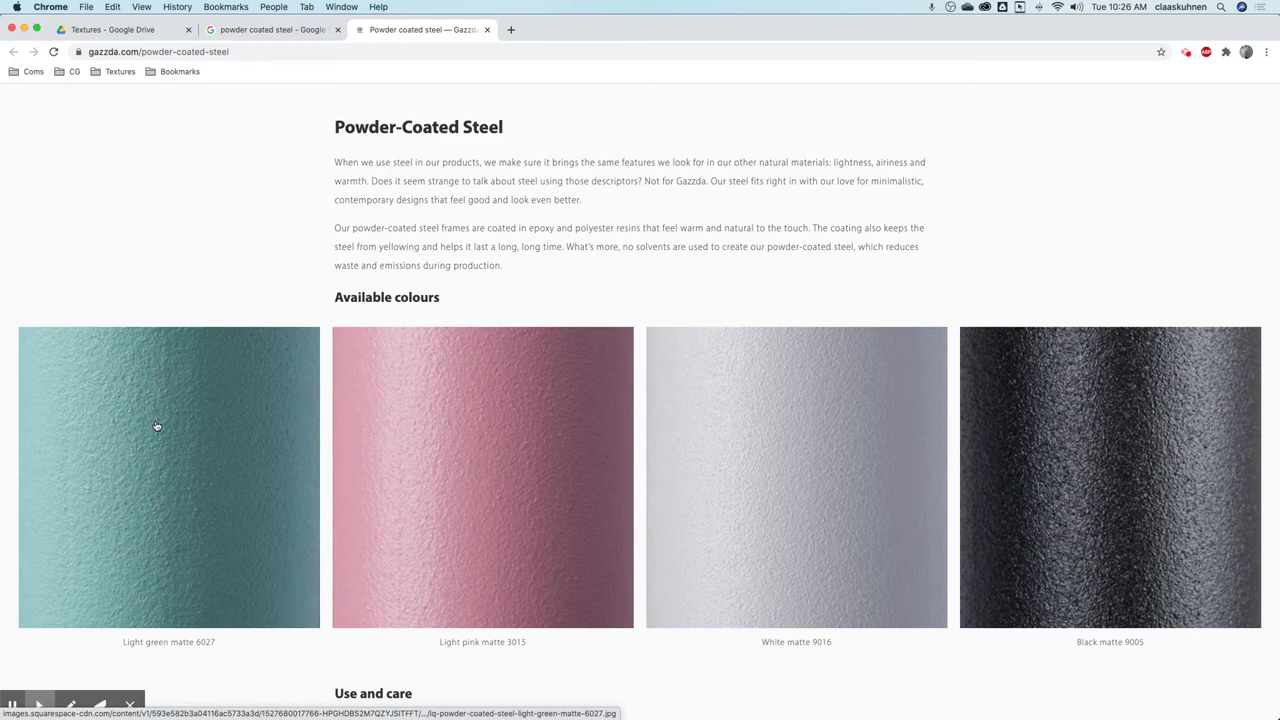
{"action": "scroll", "coordinate": [154, 426], "scroll_direction": "down", "scroll_amount": 5}
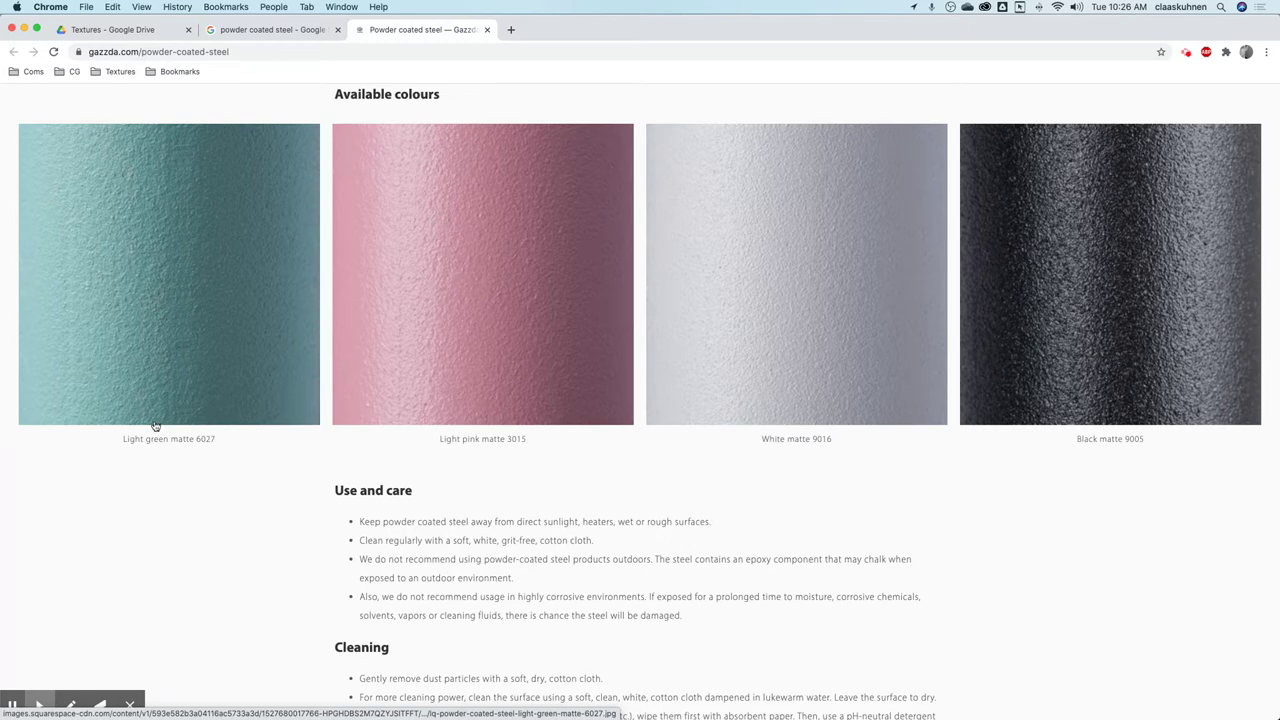
{"action": "scroll", "coordinate": [155, 425], "scroll_direction": "down", "scroll_amount": 5}
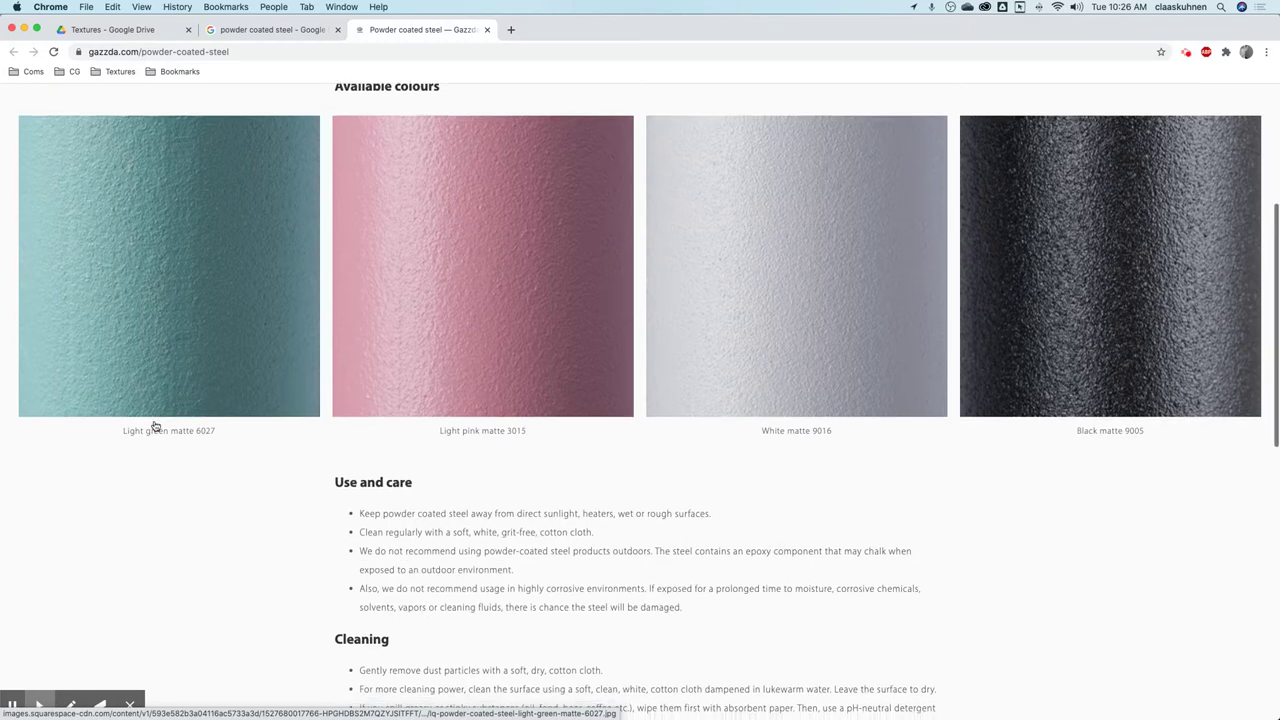
{"action": "scroll", "coordinate": [151, 430], "scroll_direction": "down", "scroll_amount": 4}
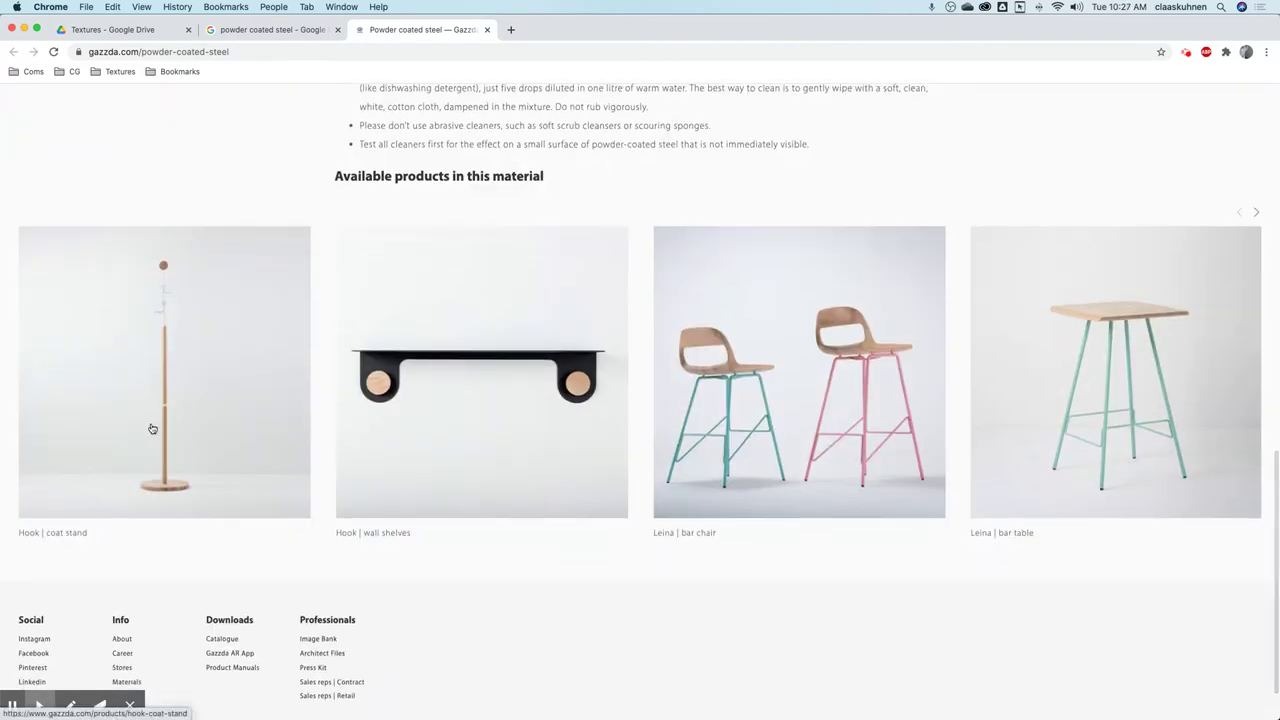
{"action": "scroll", "coordinate": [151, 430], "scroll_direction": "down", "scroll_amount": 1}
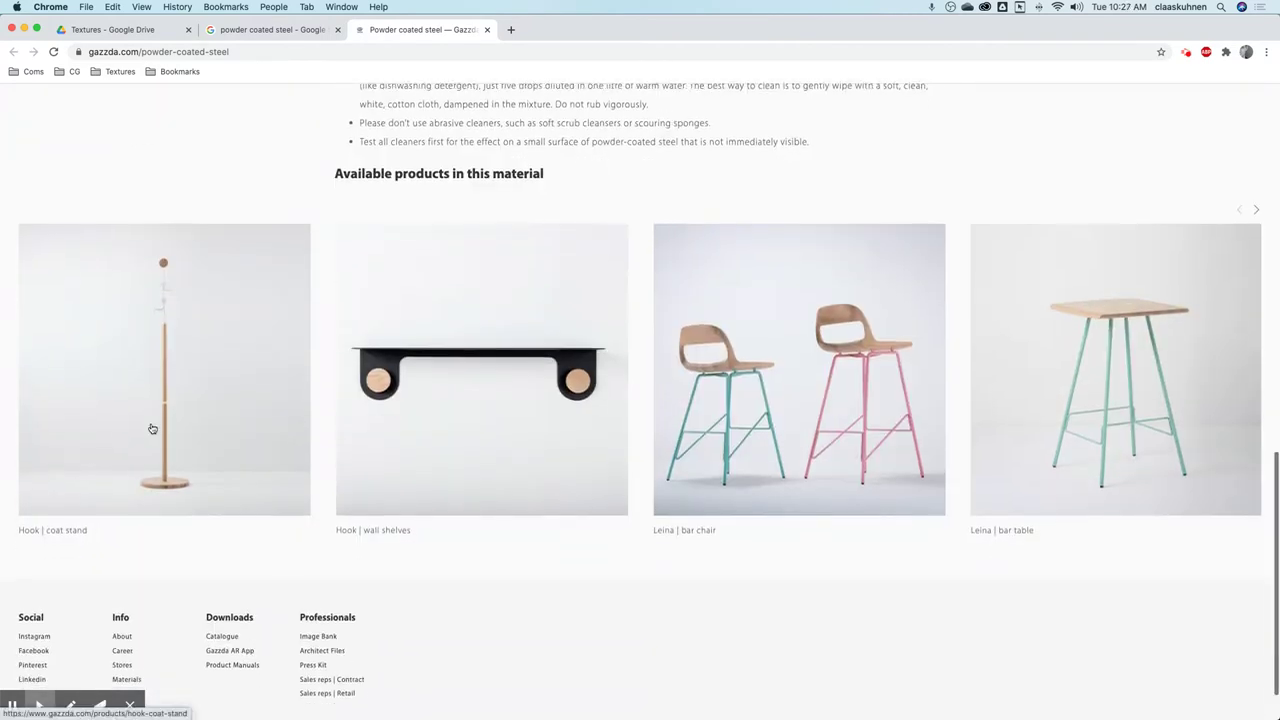
Step: Open the Leina bar chair product page and examine its coated steel legs in several gallery photos, including a zoomed view
{"action": "left_click", "coordinate": [743, 421]}
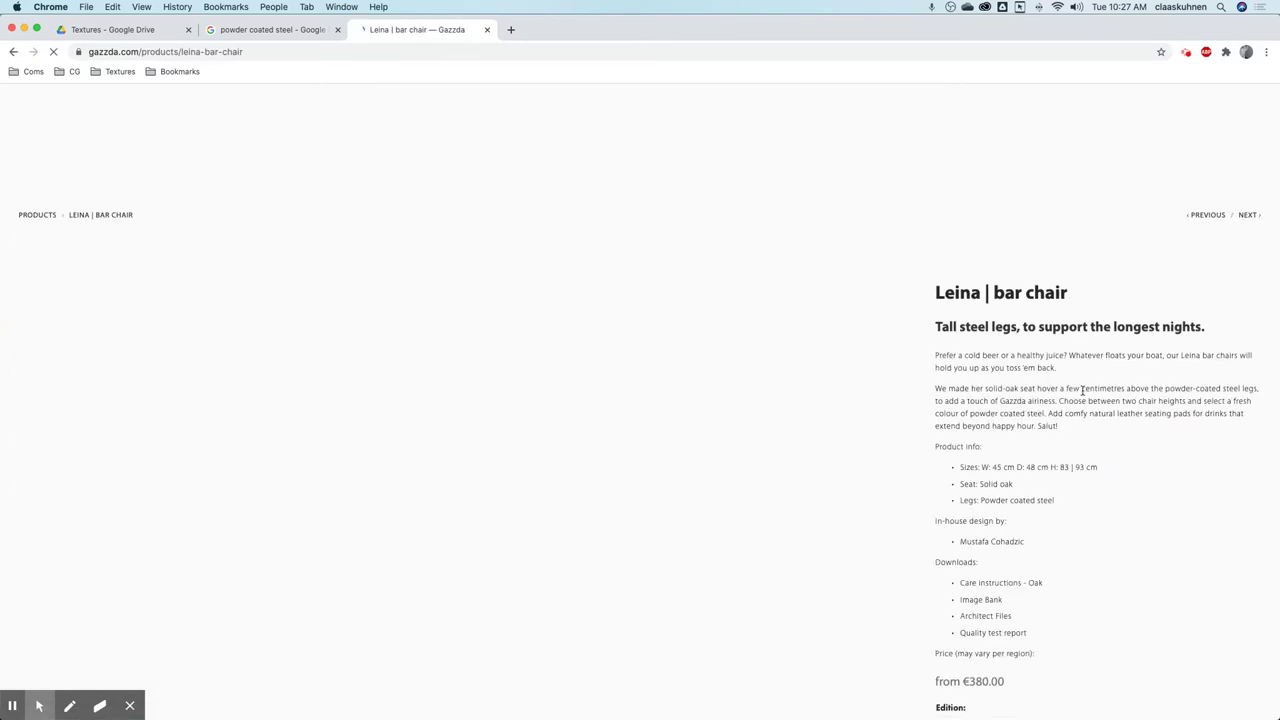
{"action": "scroll", "coordinate": [502, 396], "scroll_direction": "down", "scroll_amount": 4}
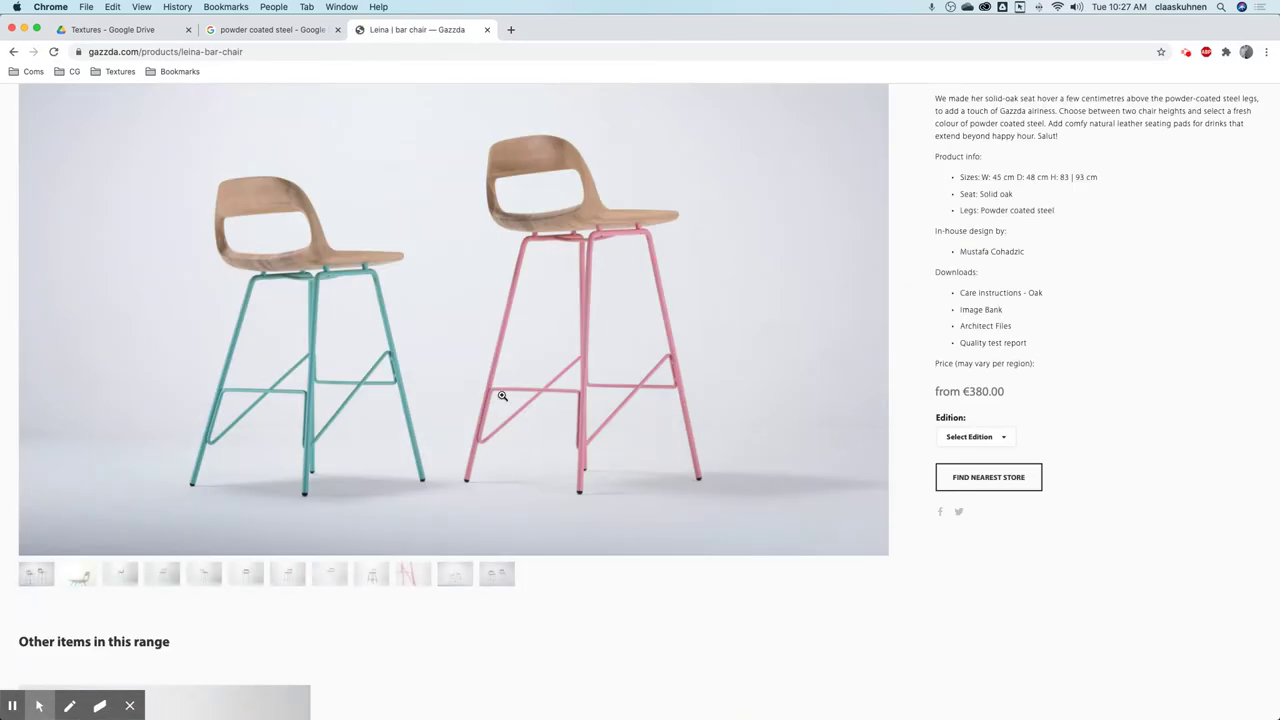
{"action": "left_click", "coordinate": [591, 286]}
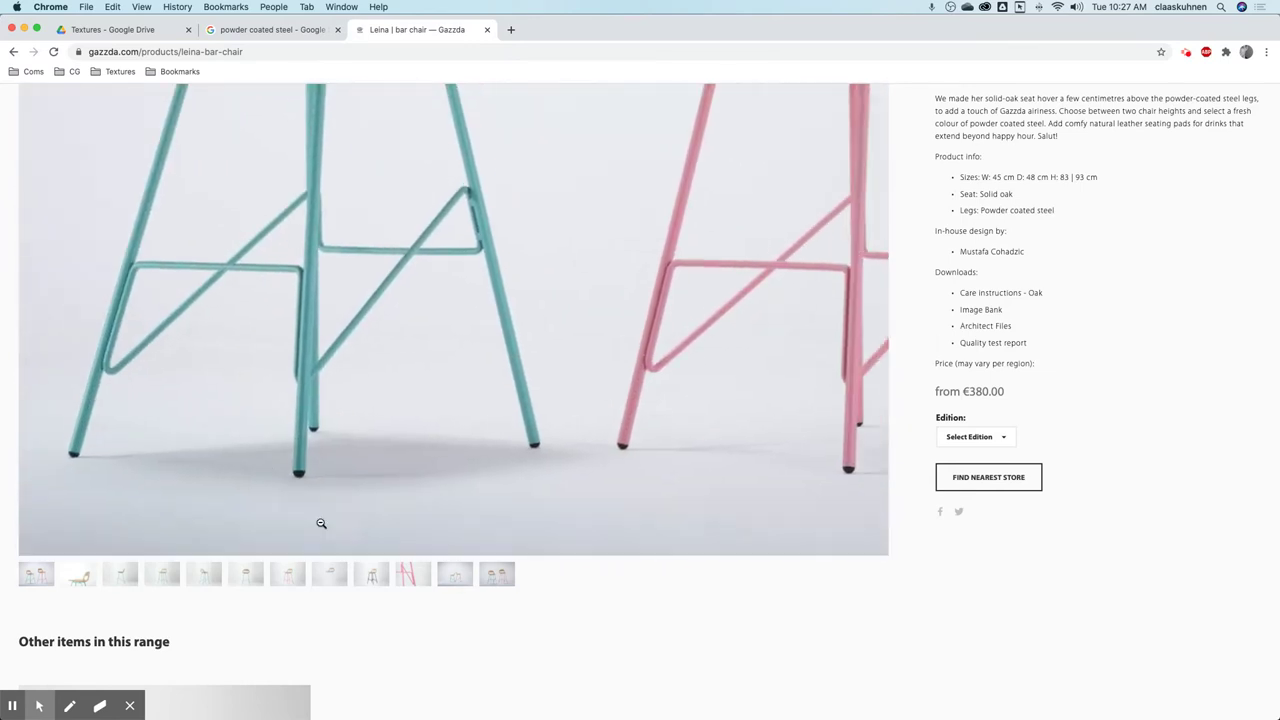
{"action": "left_click", "coordinate": [372, 577]}
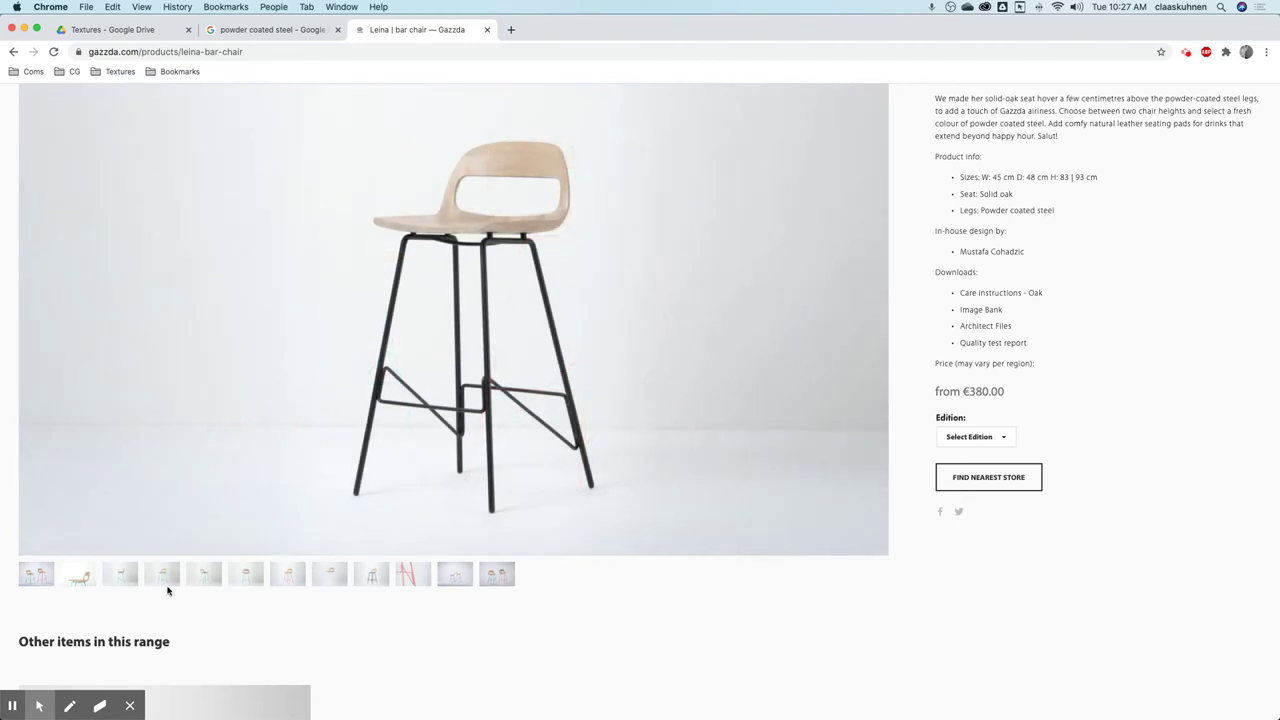
{"action": "left_click", "coordinate": [82, 577]}
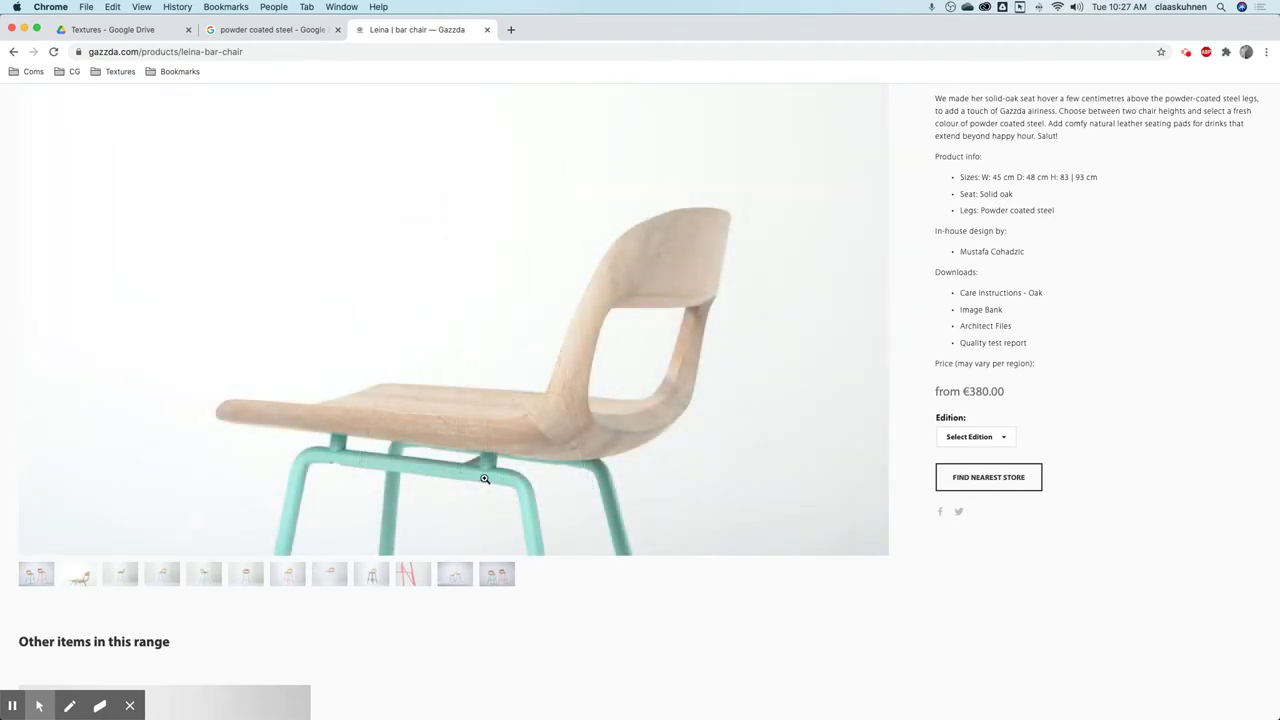
{"action": "left_click", "coordinate": [499, 574]}
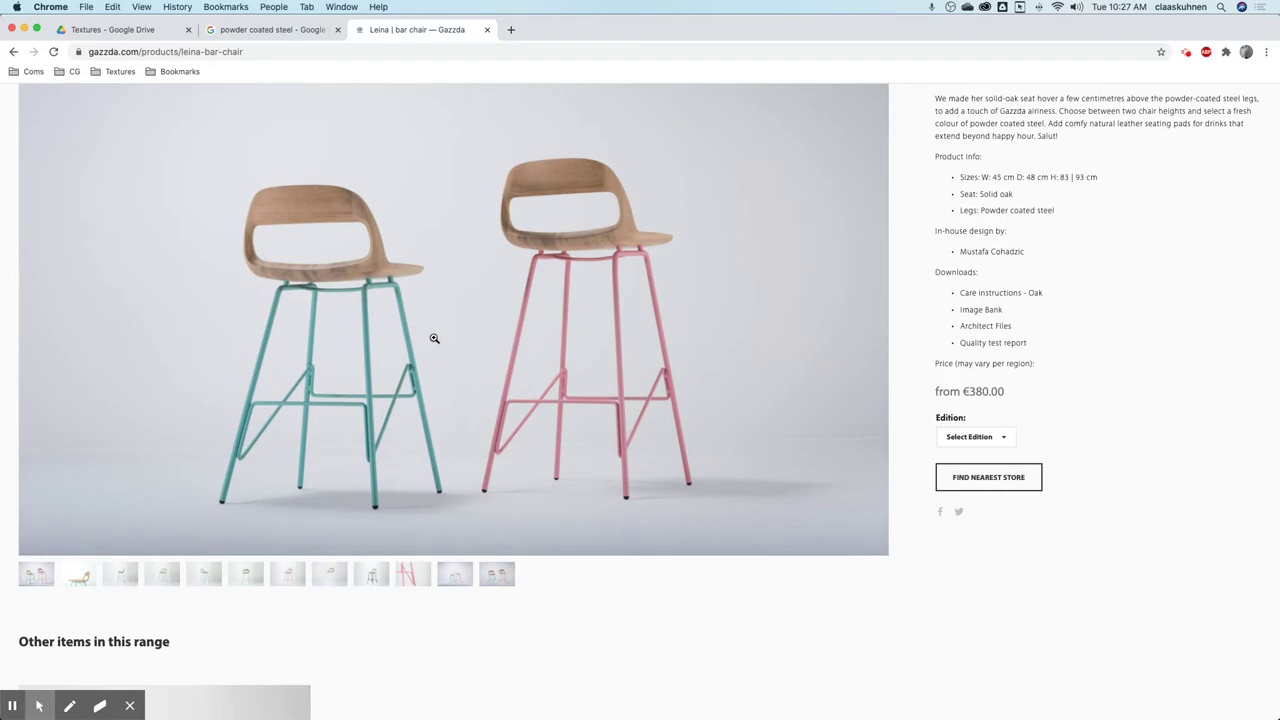
Step: Return to the powder coated steel image results and preview the King Joins Powder Coated Lacquered Steel Tube
{"action": "left_click", "coordinate": [256, 31]}
{"action": "scroll", "coordinate": [585, 418], "scroll_direction": "down", "scroll_amount": 10}
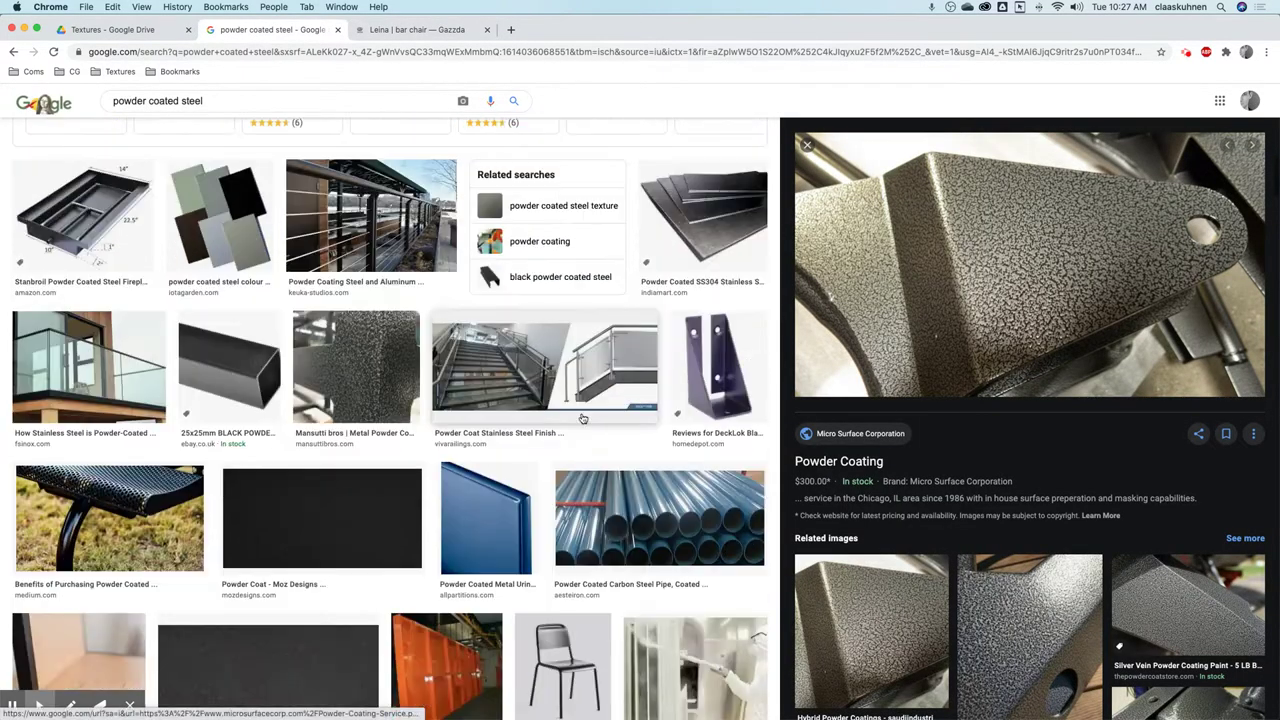
{"action": "scroll", "coordinate": [583, 418], "scroll_direction": "down", "scroll_amount": 10}
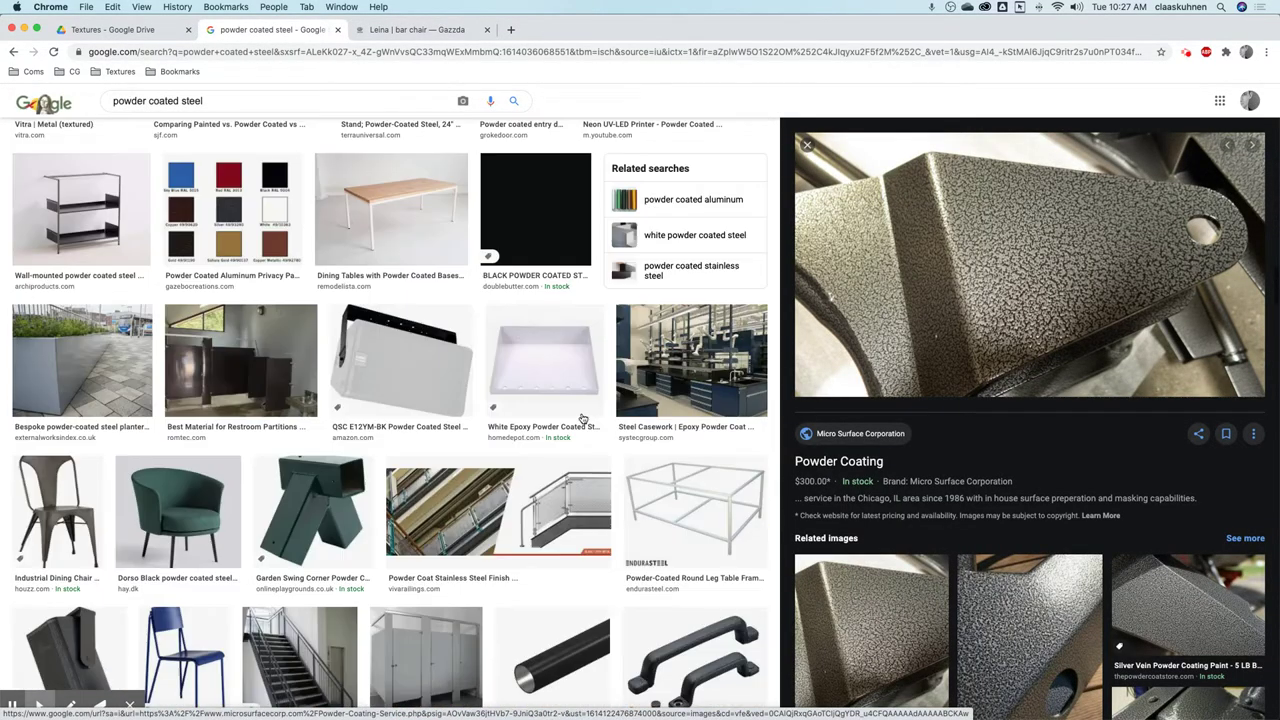
{"action": "scroll", "coordinate": [583, 418], "scroll_direction": "down", "scroll_amount": 10}
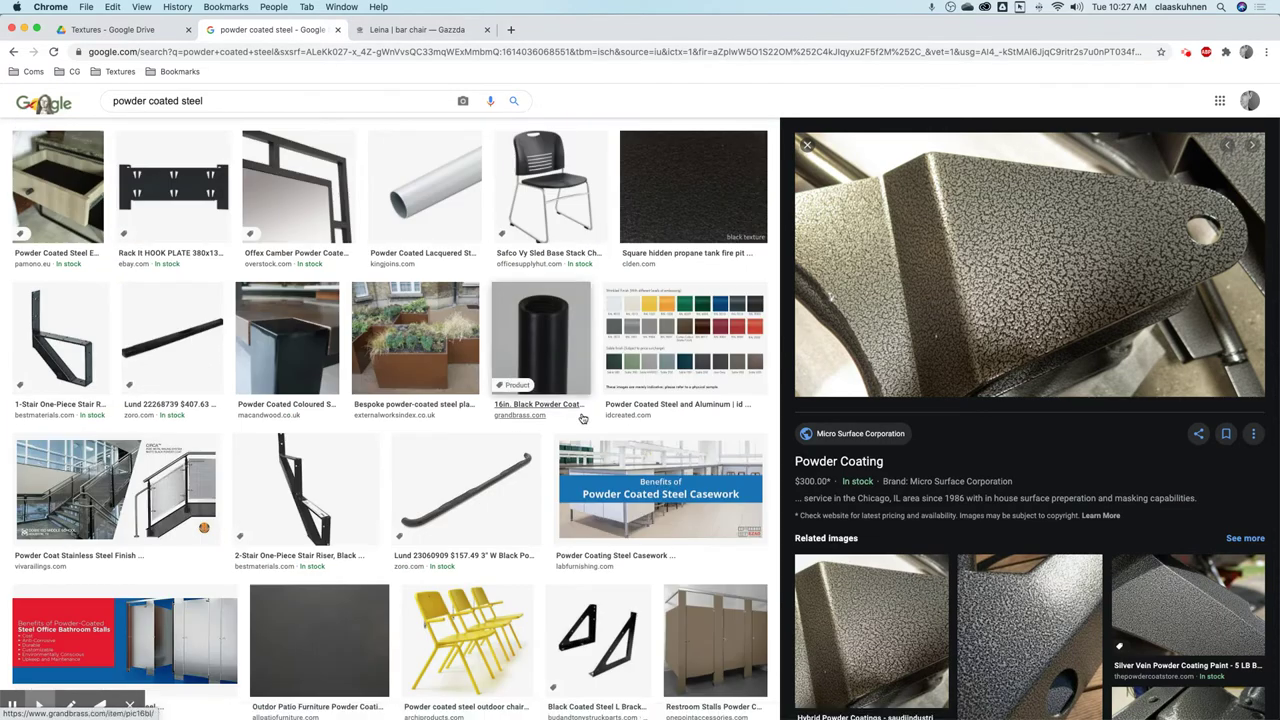
{"action": "left_click", "coordinate": [423, 172]}
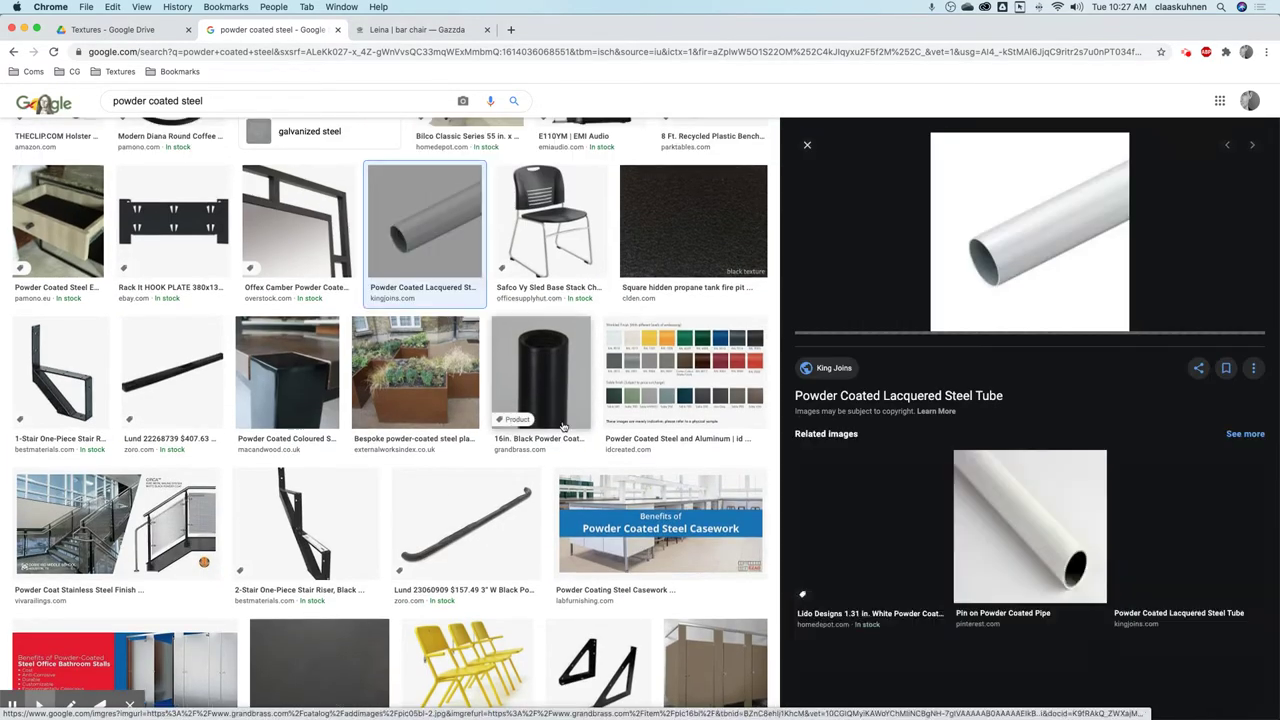
Step: Preview the Manufacturing Talk Radio image of coloured tubes and examine its related powder coated tube images
{"action": "scroll", "coordinate": [563, 426], "scroll_direction": "down", "scroll_amount": 10}
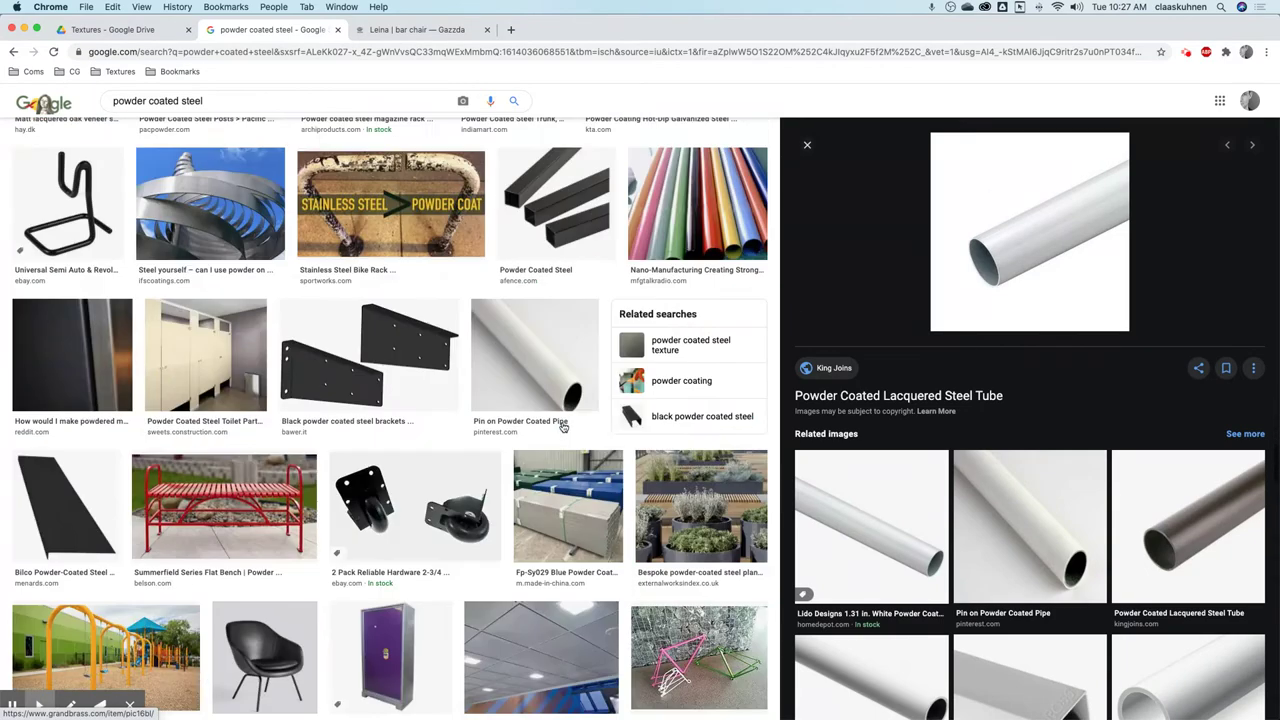
{"action": "left_click", "coordinate": [697, 205]}
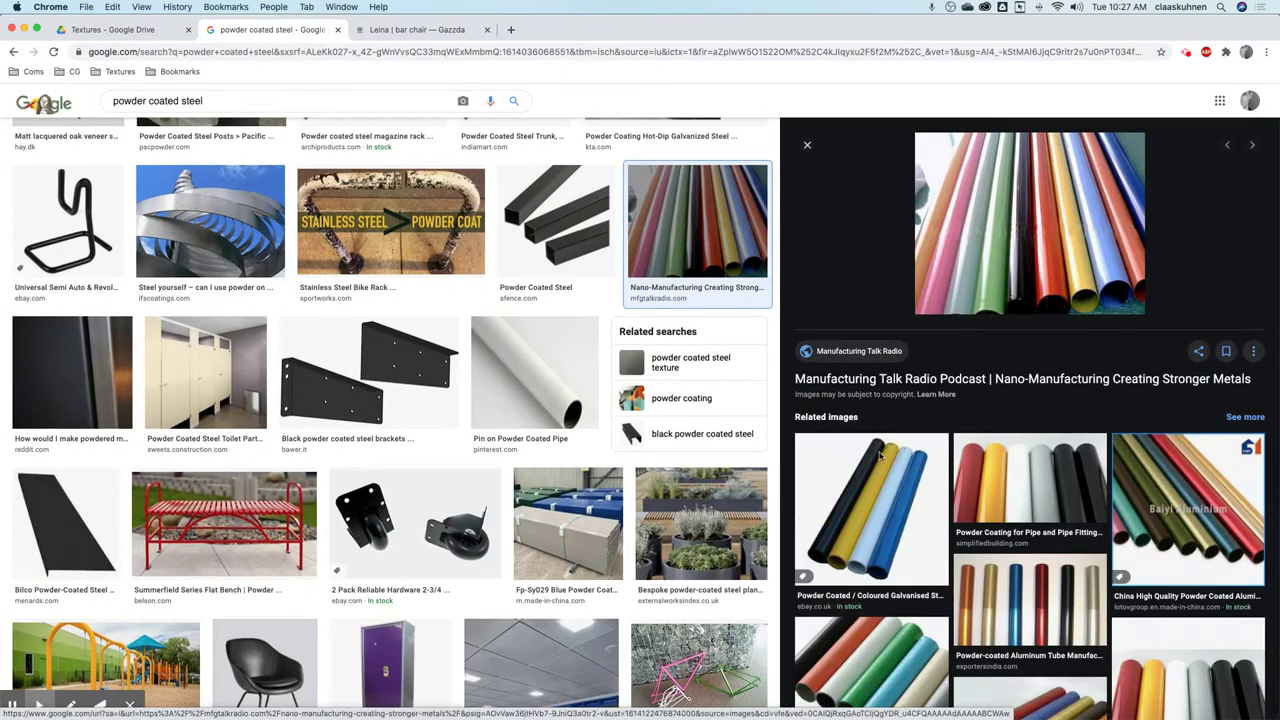
{"action": "scroll", "coordinate": [879, 455], "scroll_direction": "down", "scroll_amount": 5}
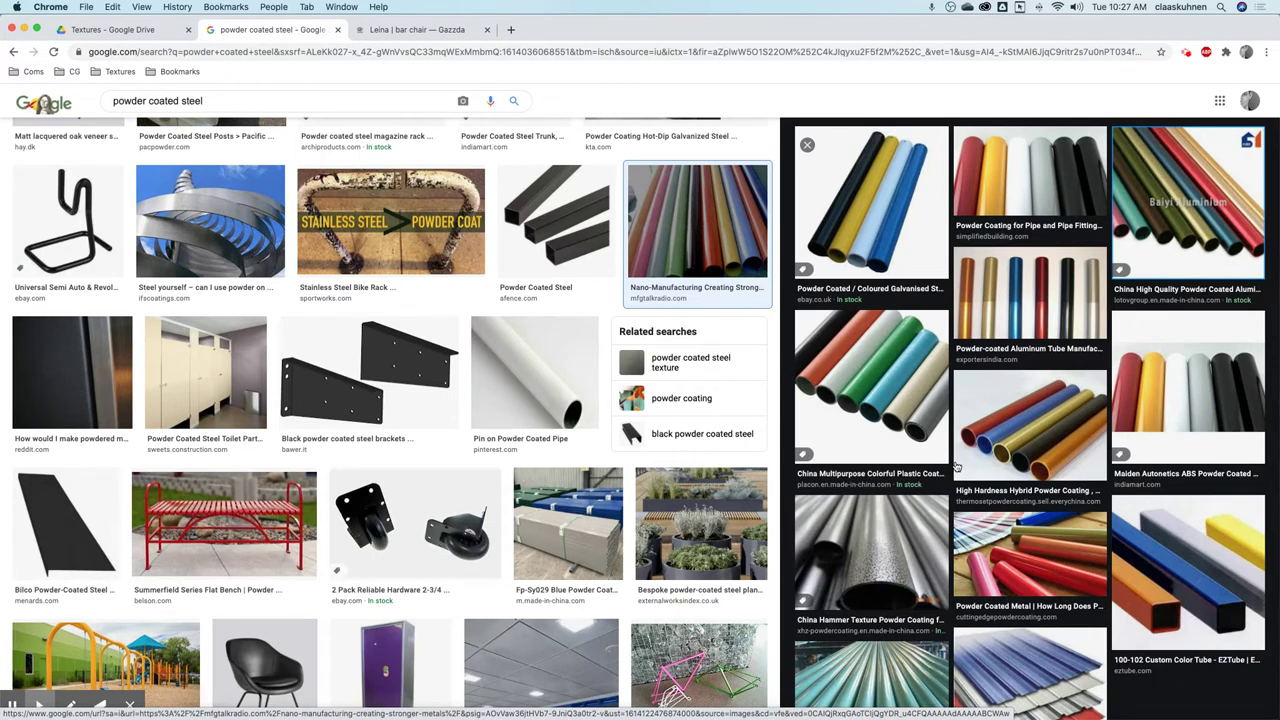
{"action": "scroll", "coordinate": [955, 467], "scroll_direction": "down", "scroll_amount": 1}
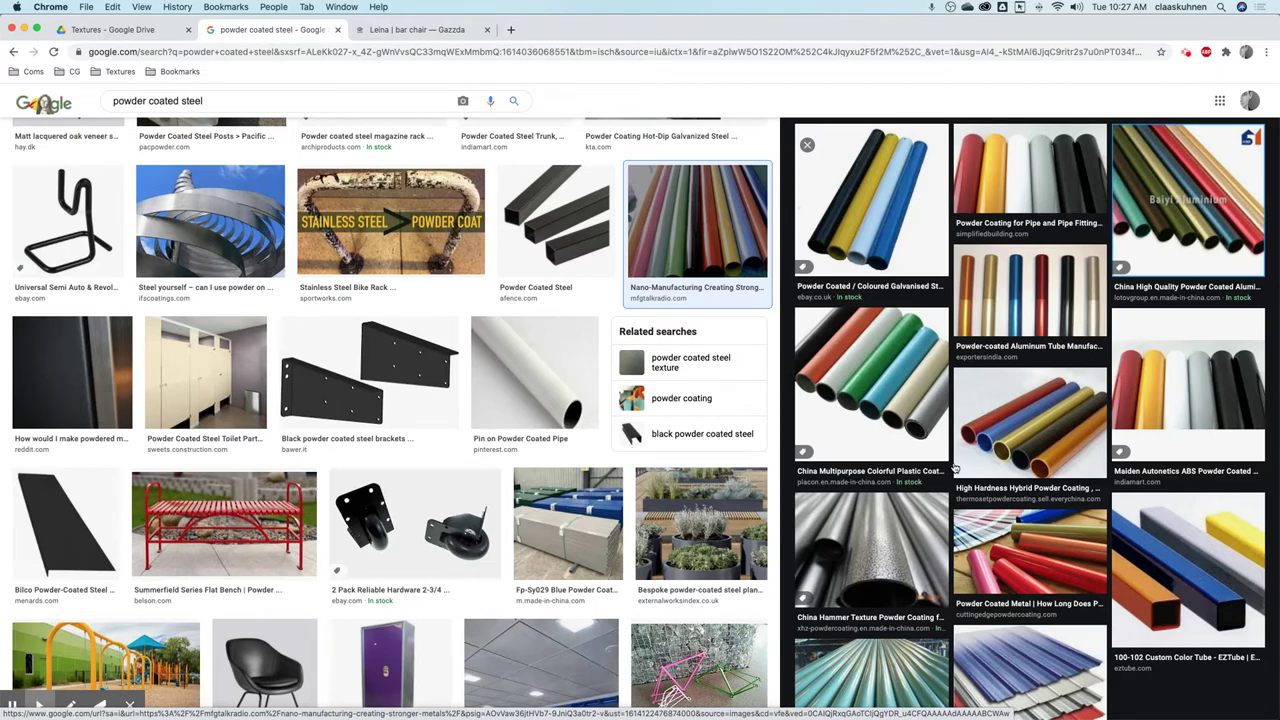
Step: Browse the related powder coated tube images and preview the IndiaMART ABS powder coated pipe
{"action": "scroll", "coordinate": [955, 467], "scroll_direction": "down", "scroll_amount": 10}
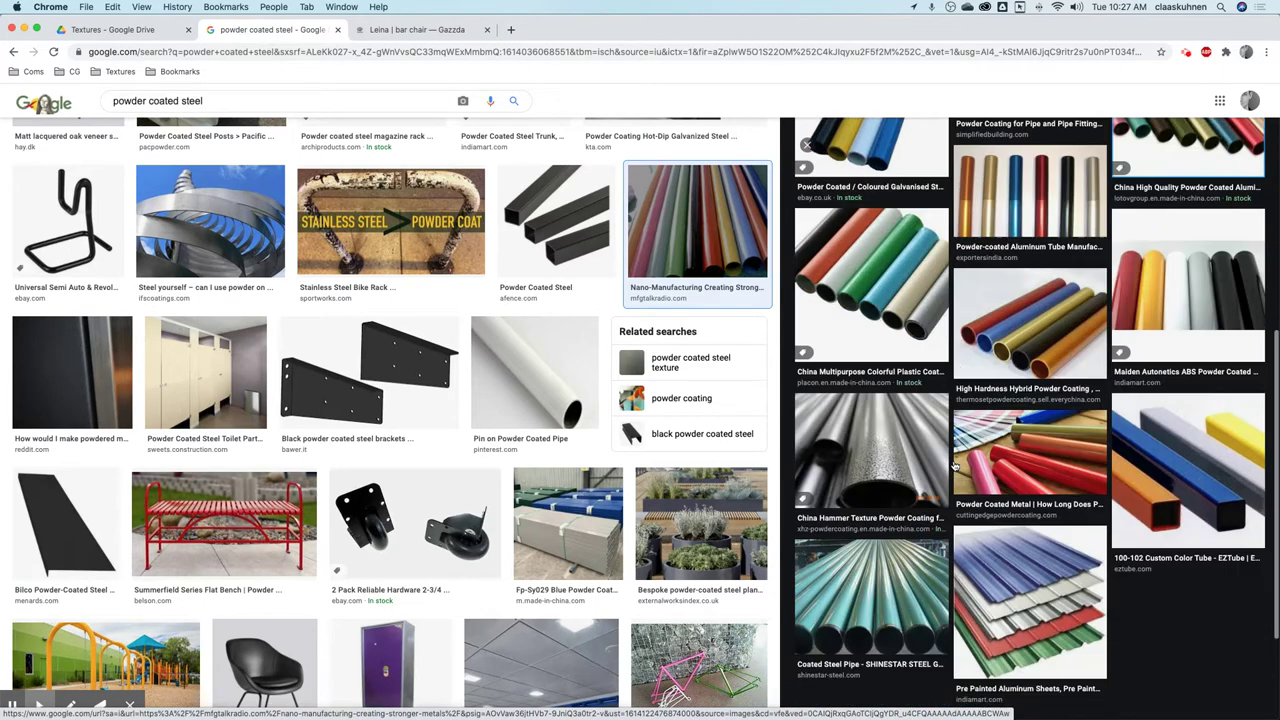
{"action": "scroll", "coordinate": [955, 466], "scroll_direction": "up", "scroll_amount": 9}
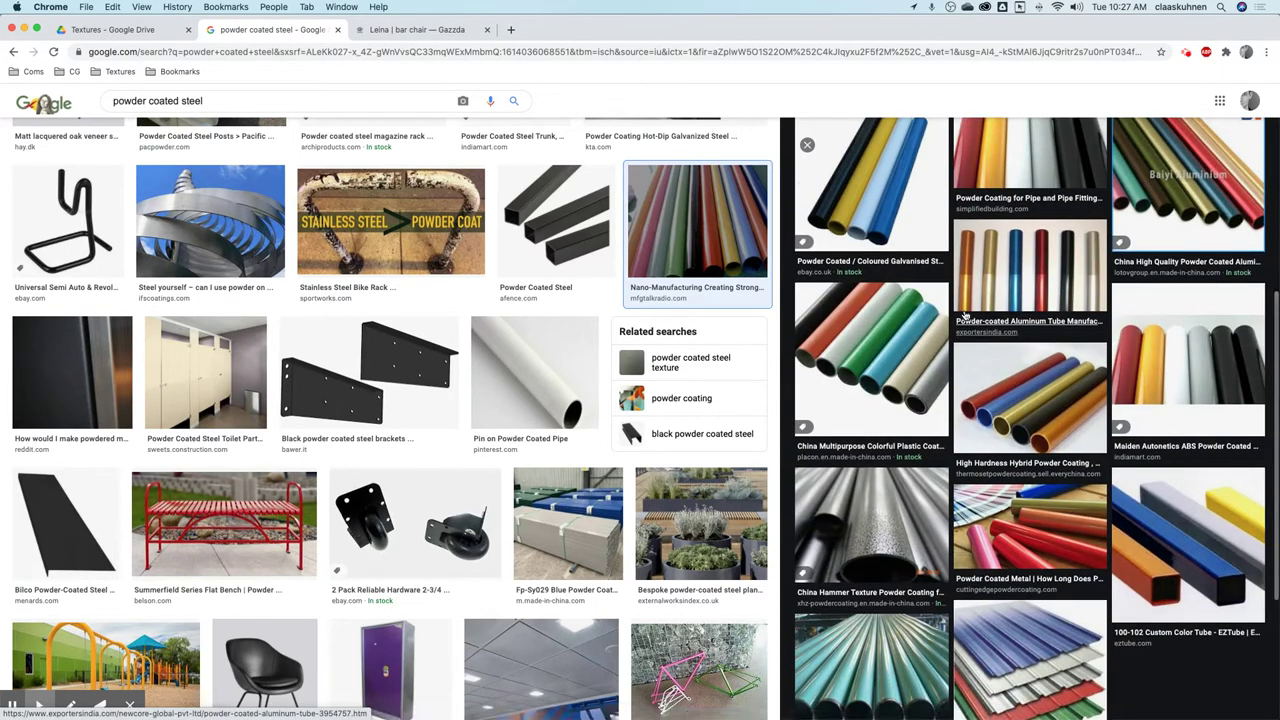
{"action": "scroll", "coordinate": [1030, 400], "scroll_direction": "up", "scroll_amount": 1}
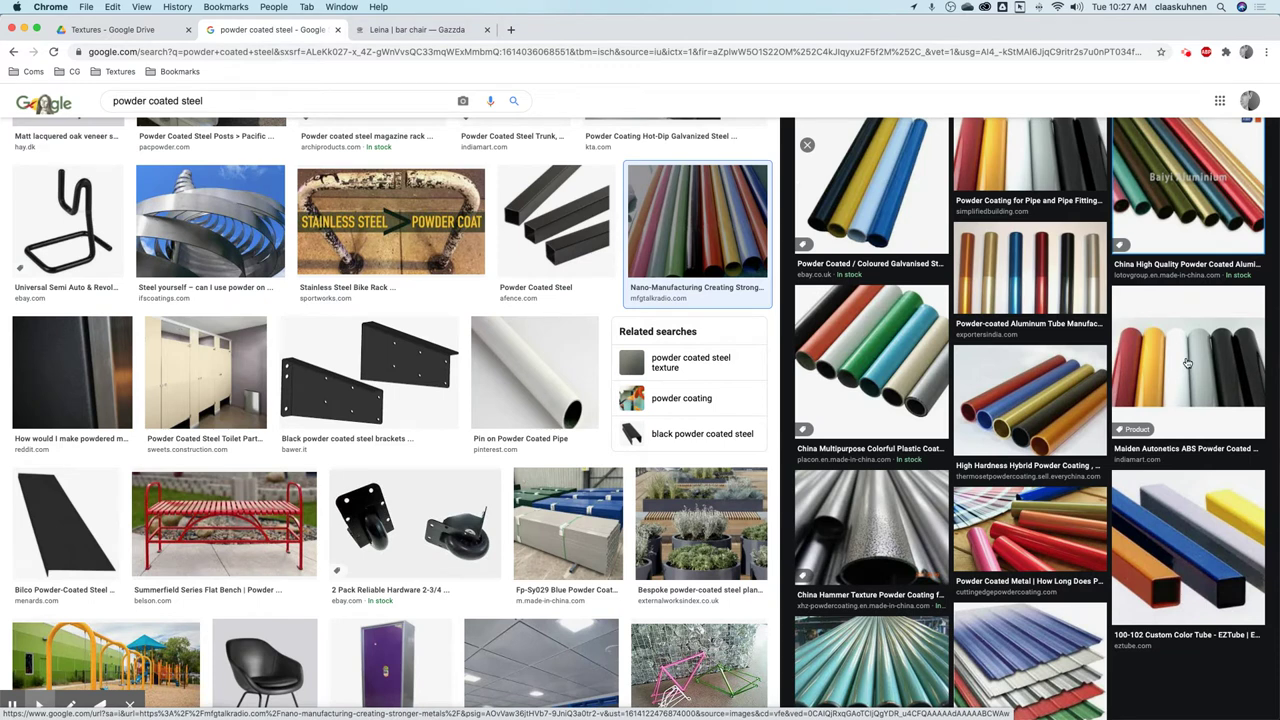
{"action": "left_click", "coordinate": [1187, 363]}
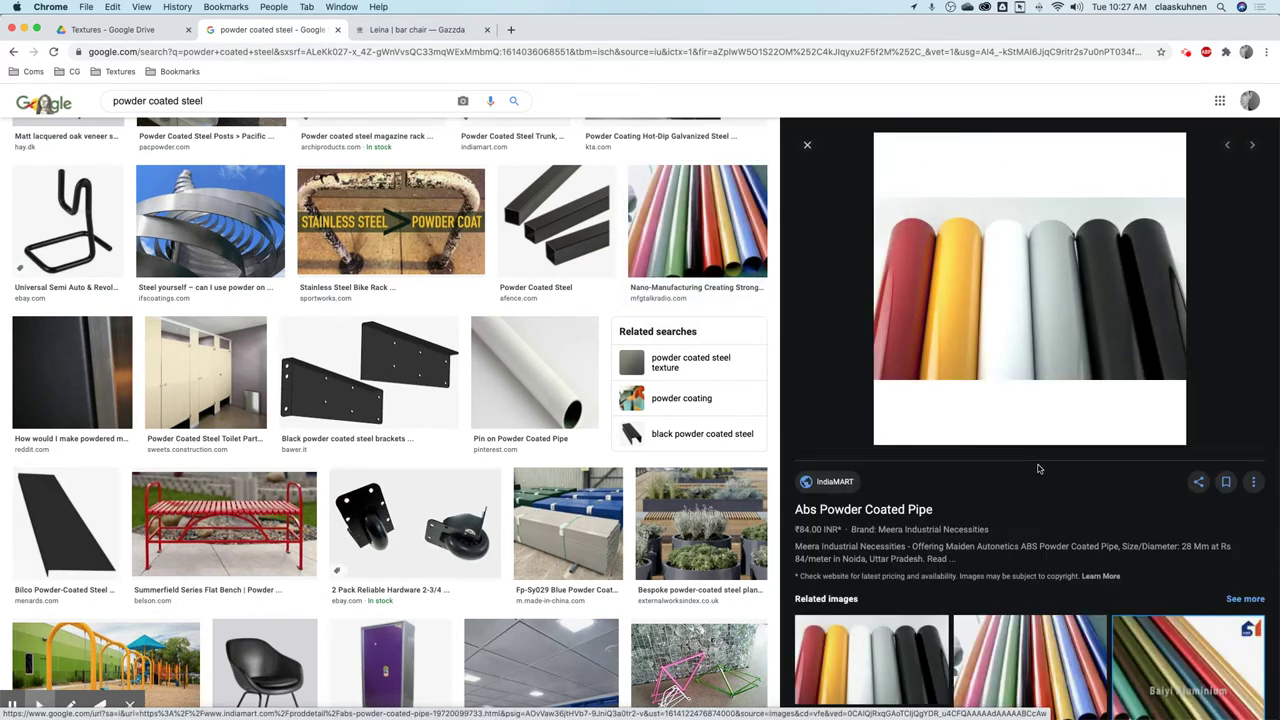
Step: Preview the related Korean anti-corrosion coating image of six coloured pipes and examine the speckled brown finish
{"action": "scroll", "coordinate": [1038, 469], "scroll_direction": "down", "scroll_amount": 5}
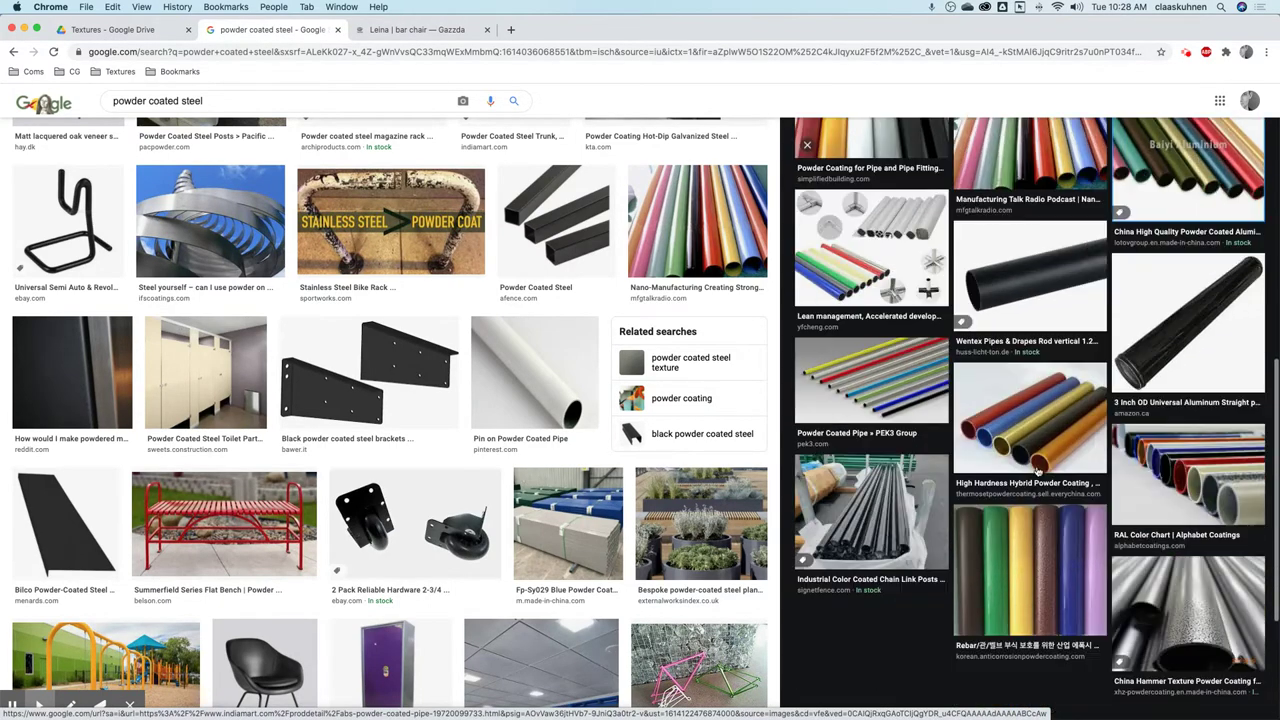
{"action": "scroll", "coordinate": [1037, 470], "scroll_direction": "down", "scroll_amount": 2}
{"action": "left_click", "coordinate": [1038, 474]}
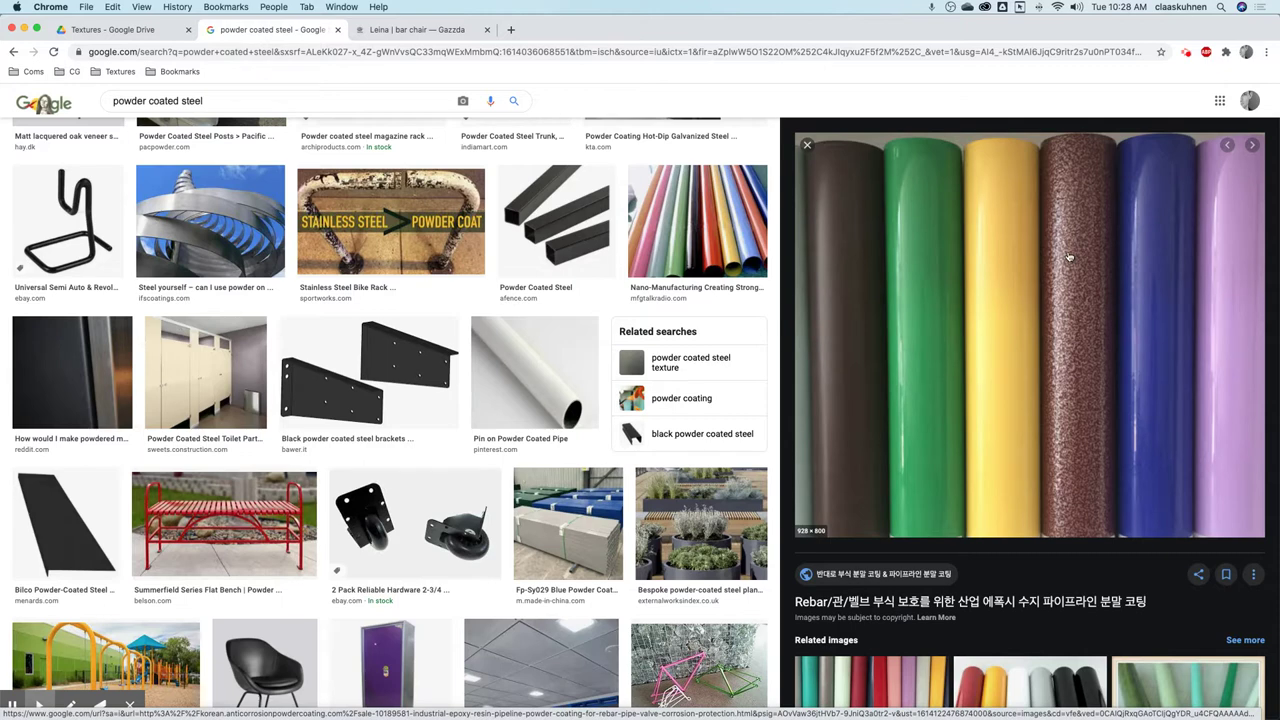
{"action": "scroll", "coordinate": [1055, 265], "scroll_direction": "down", "scroll_amount": 1}
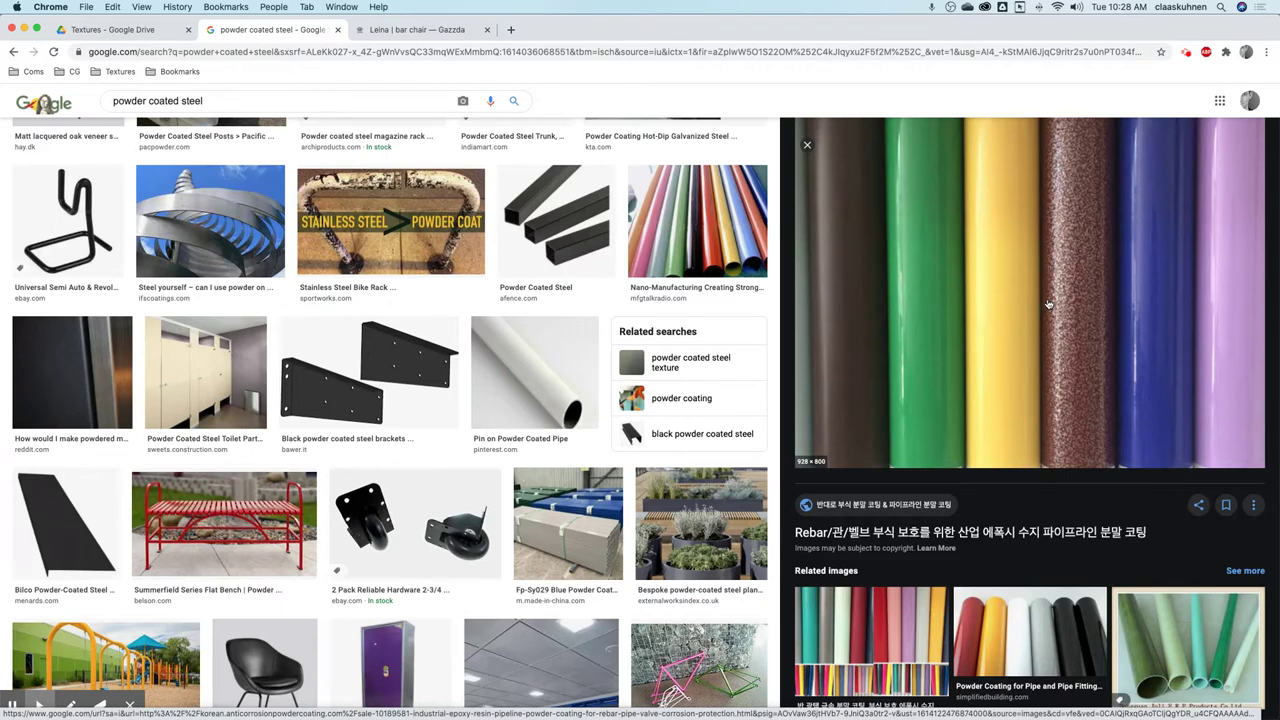
Step: Switch to Blender and hide the Table Top Refined object to expose the frame
{"action": "key", "text": "super+Tab"}
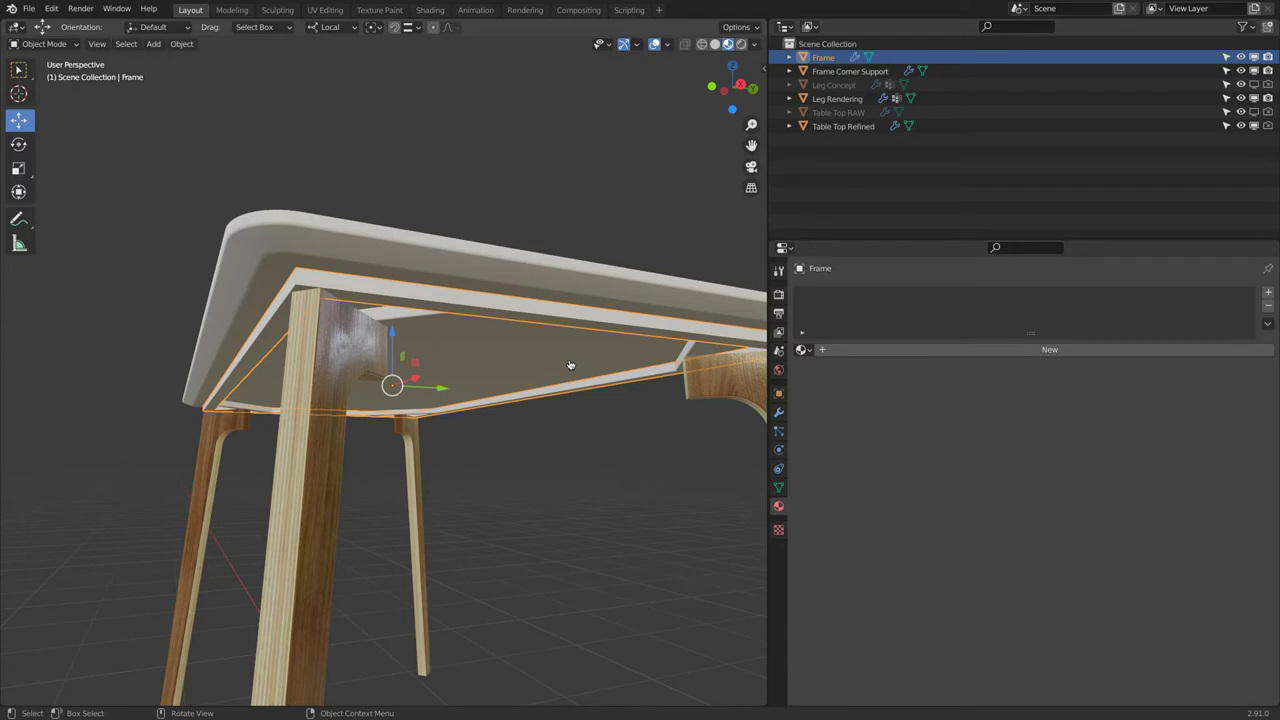
{"action": "middle_click_drag", "start_coordinate": [355, 223], "coordinate": [363, 381]}
{"action": "left_click", "coordinate": [370, 338]}
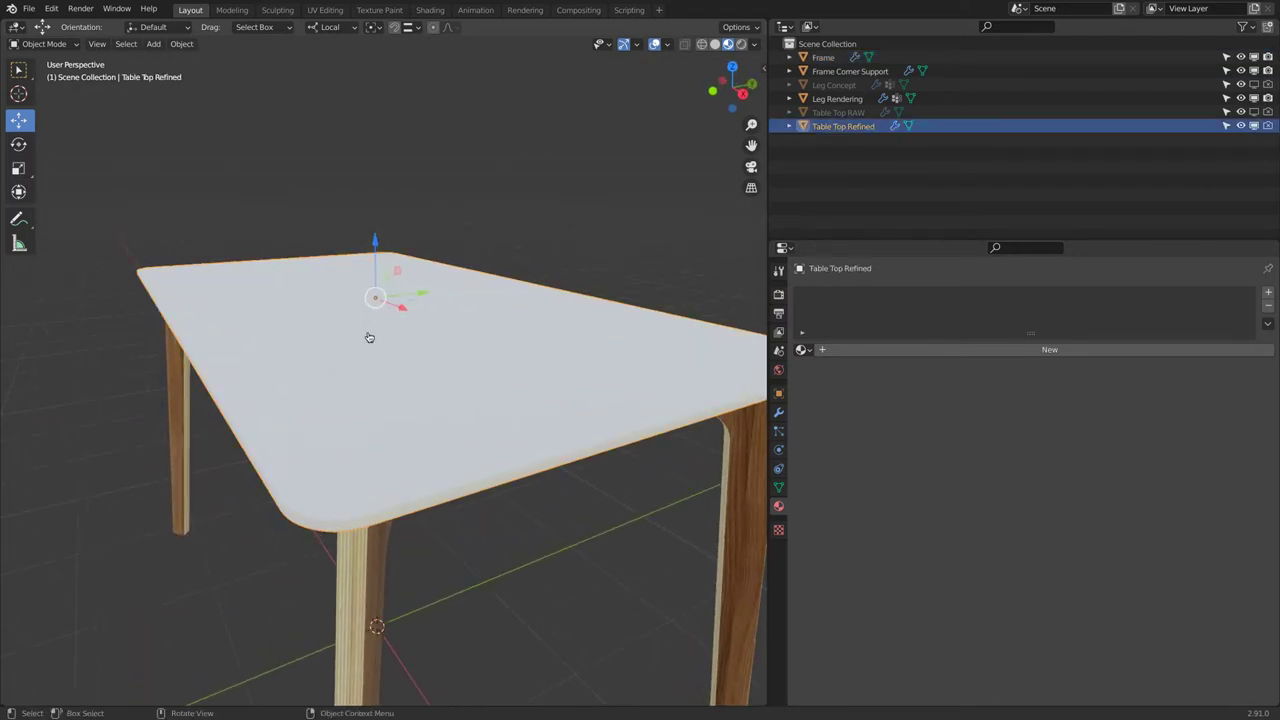
{"action": "left_click", "coordinate": [1253, 126]}
{"action": "mouse_move", "coordinate": [442, 359]}
{"action": "middle_mouse_down"}
{"action": "mouse_move", "coordinate": [454, 357]}
{"action": "mouse_move", "coordinate": [445, 364]}
{"action": "middle_mouse_up"}
{"action": "scroll", "coordinate": [445, 364], "scroll_direction": "up", "scroll_amount": 3}
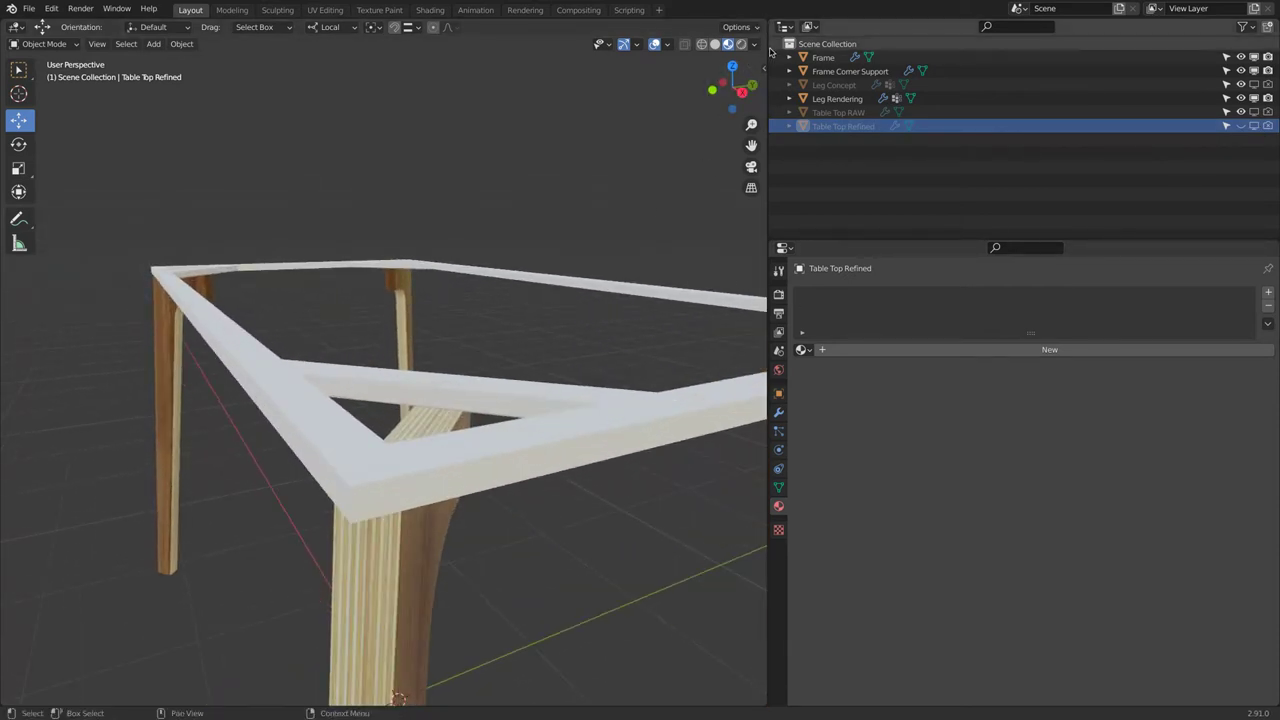
Step: Split the 3D view horizontally, turn the lower area into a Shader Editor and hide its sidebar
{"action": "right_click", "coordinate": [768, 51]}
{"action": "left_click", "coordinate": [767, 49]}
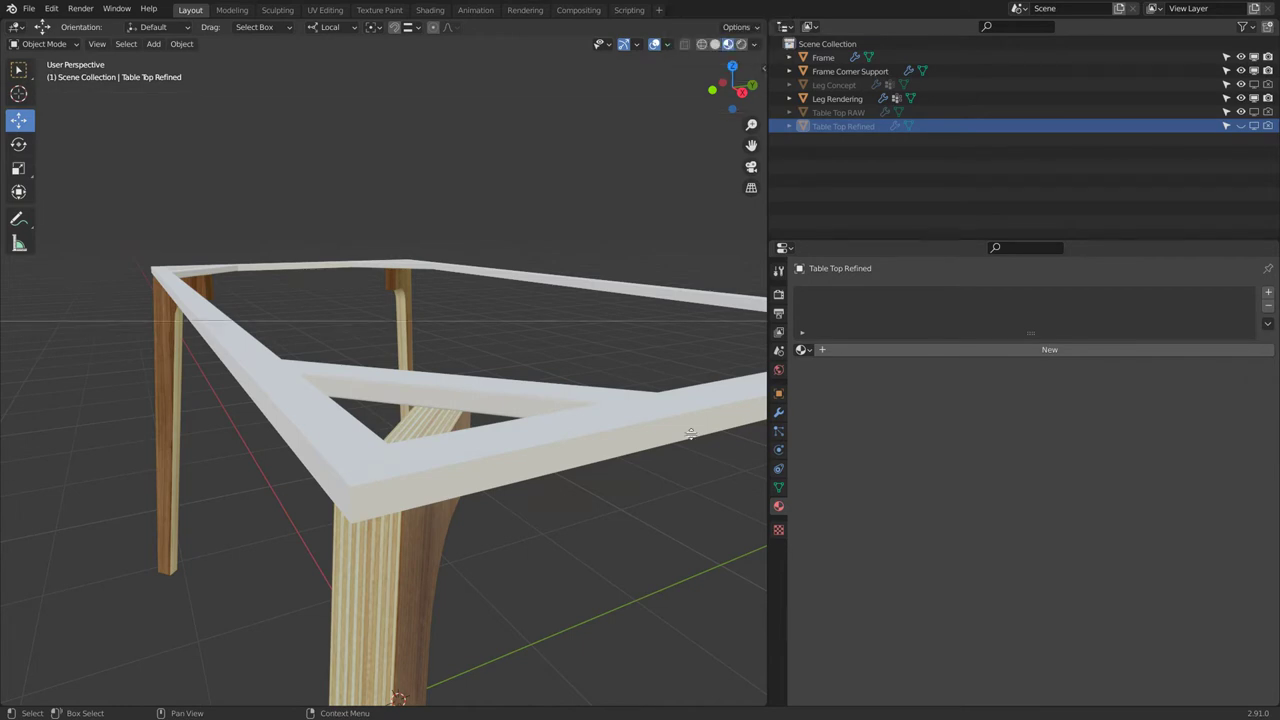
{"action": "left_click", "coordinate": [400, 468]}
{"action": "left_click", "coordinate": [18, 476]}
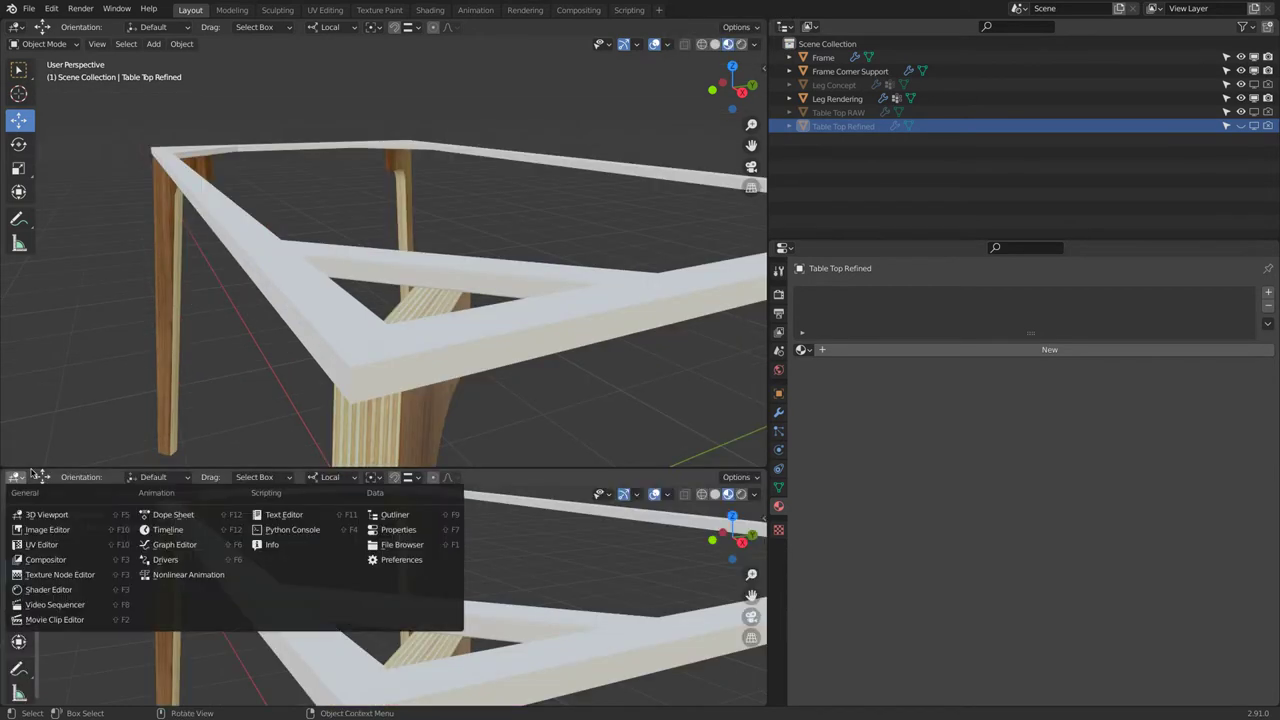
{"action": "left_click", "coordinate": [81, 591]}
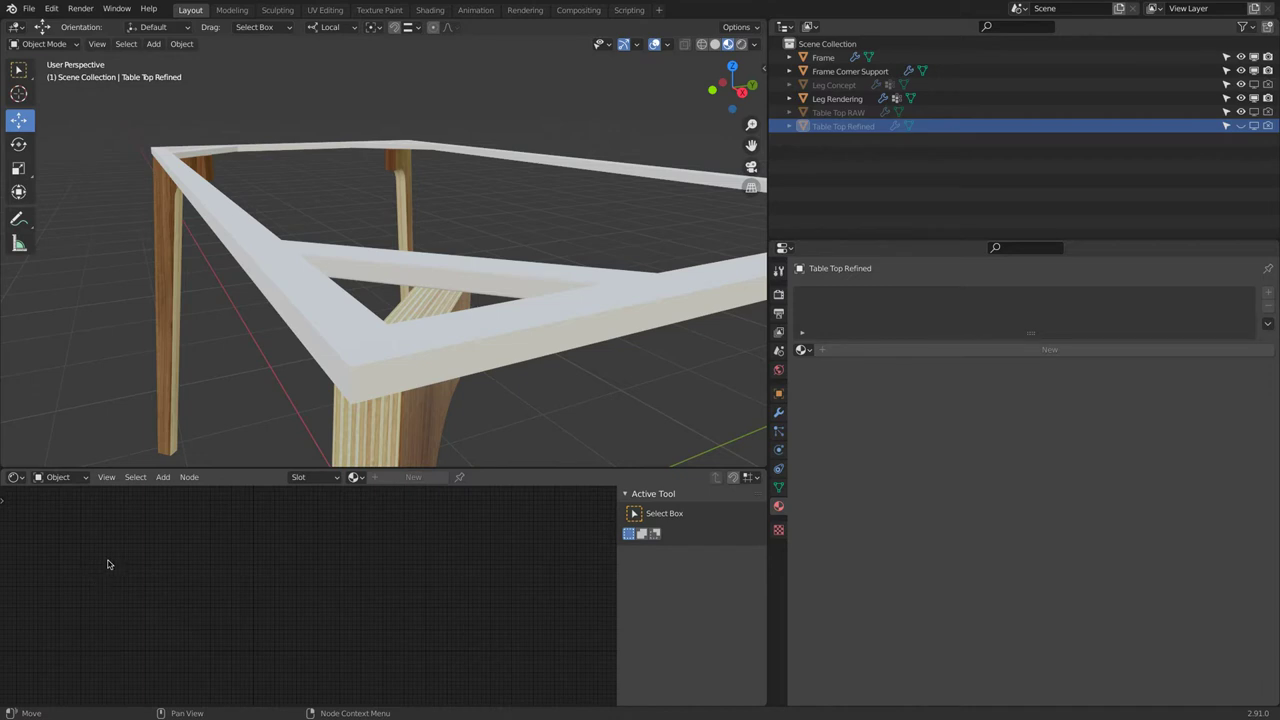
{"action": "key", "text": "n"}
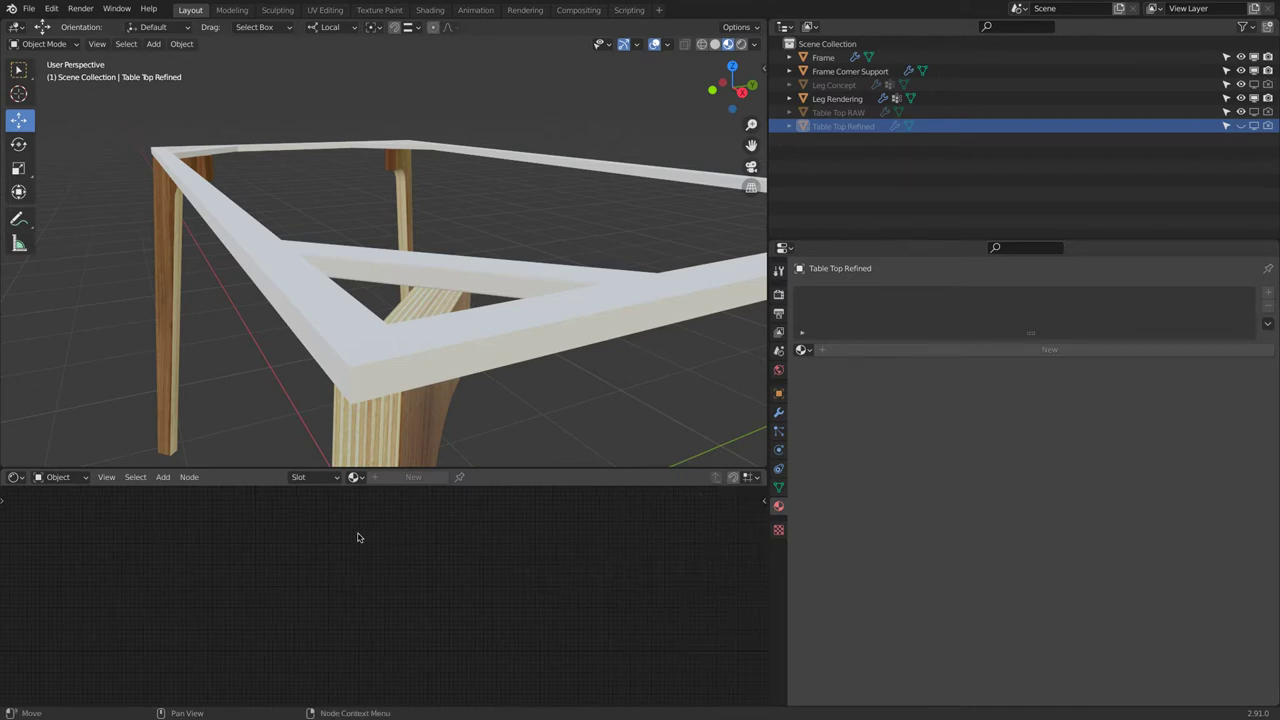
Step: Add a point light and raise it along Z by about 32.5 inches, above the table frame
{"action": "scroll", "coordinate": [403, 224], "scroll_direction": "down", "scroll_amount": 5}
{"action": "middle_click_drag", "start_coordinate": [403, 224], "coordinate": [379, 260]}
{"action": "key", "text": "shift+a"}
{"action": "mouse_move", "coordinate": [379, 260]}
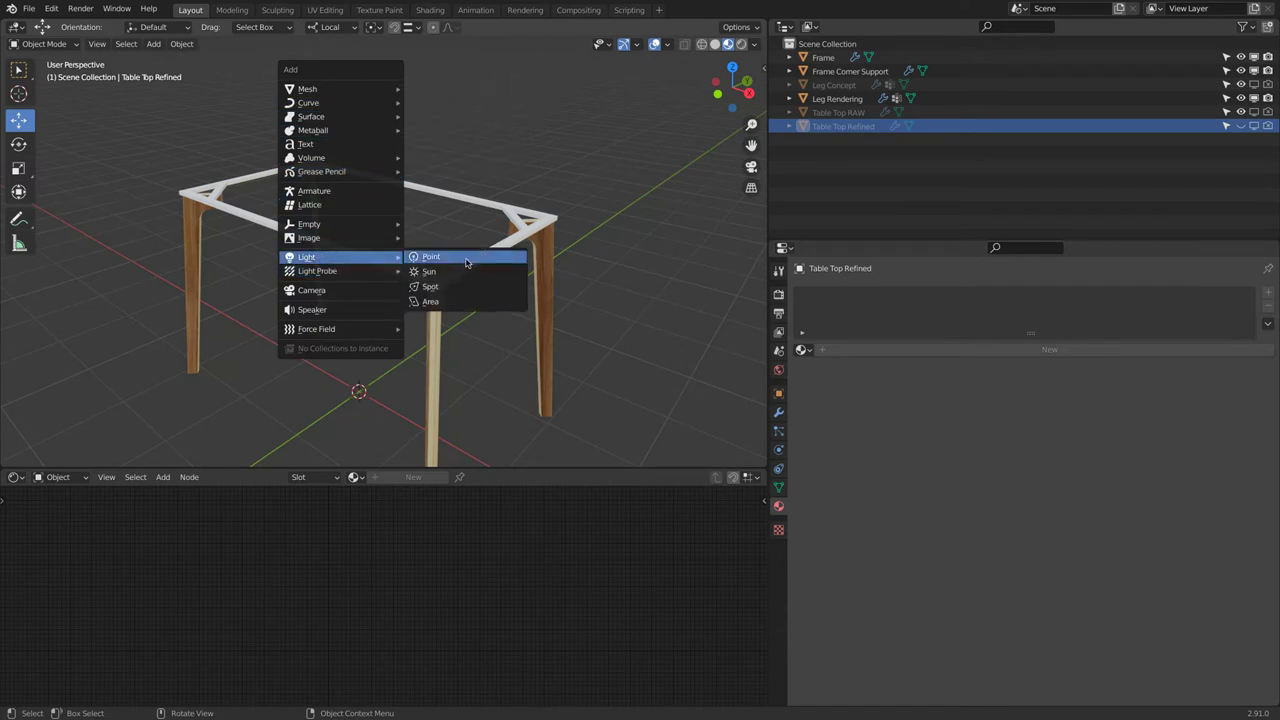
{"action": "left_click", "coordinate": [466, 262]}
{"action": "key", "text": "g"}
{"action": "key", "text": "z"}
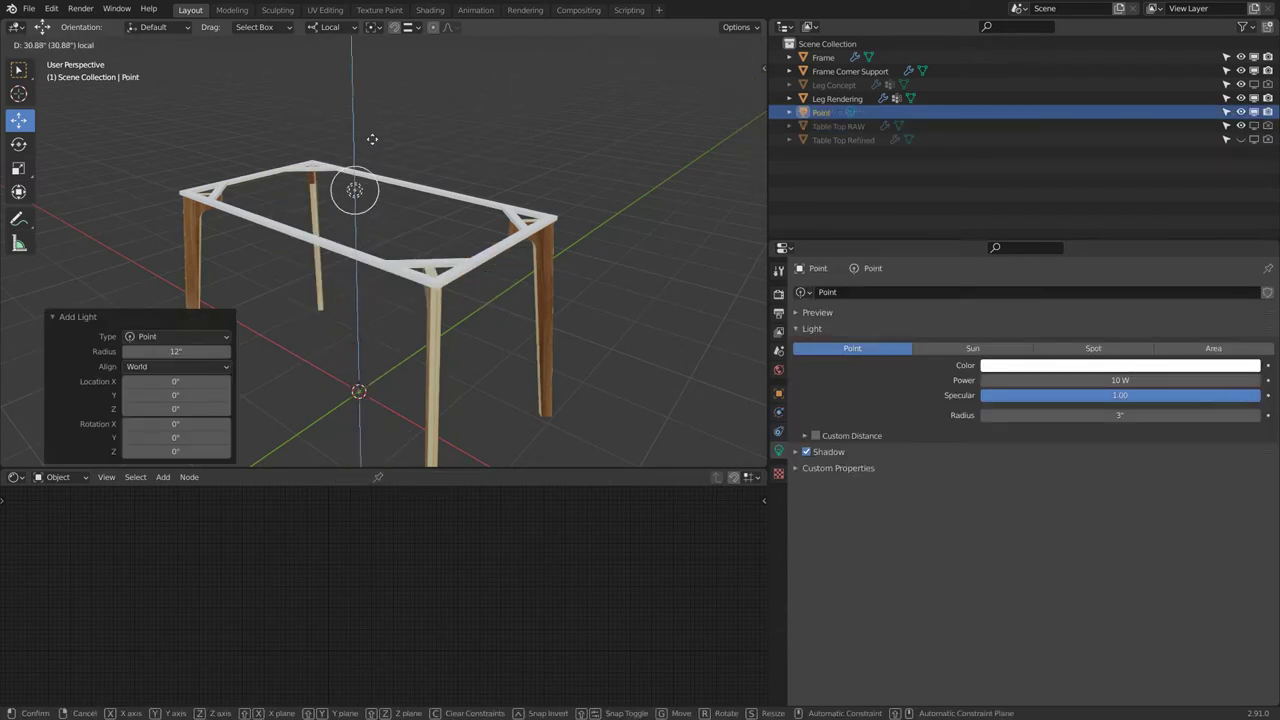
{"action": "left_click", "coordinate": [372, 139]}
Step: Turn on viewport display of the Frame's Bevel modifier and check the modifiers on the Frame Corner Support
{"action": "middle_click_drag", "start_coordinate": [372, 139], "coordinate": [388, 243]}
{"action": "scroll", "coordinate": [381, 245], "scroll_direction": "up", "scroll_amount": 3}
{"action": "scroll", "coordinate": [390, 242], "scroll_direction": "up", "scroll_amount": 2}
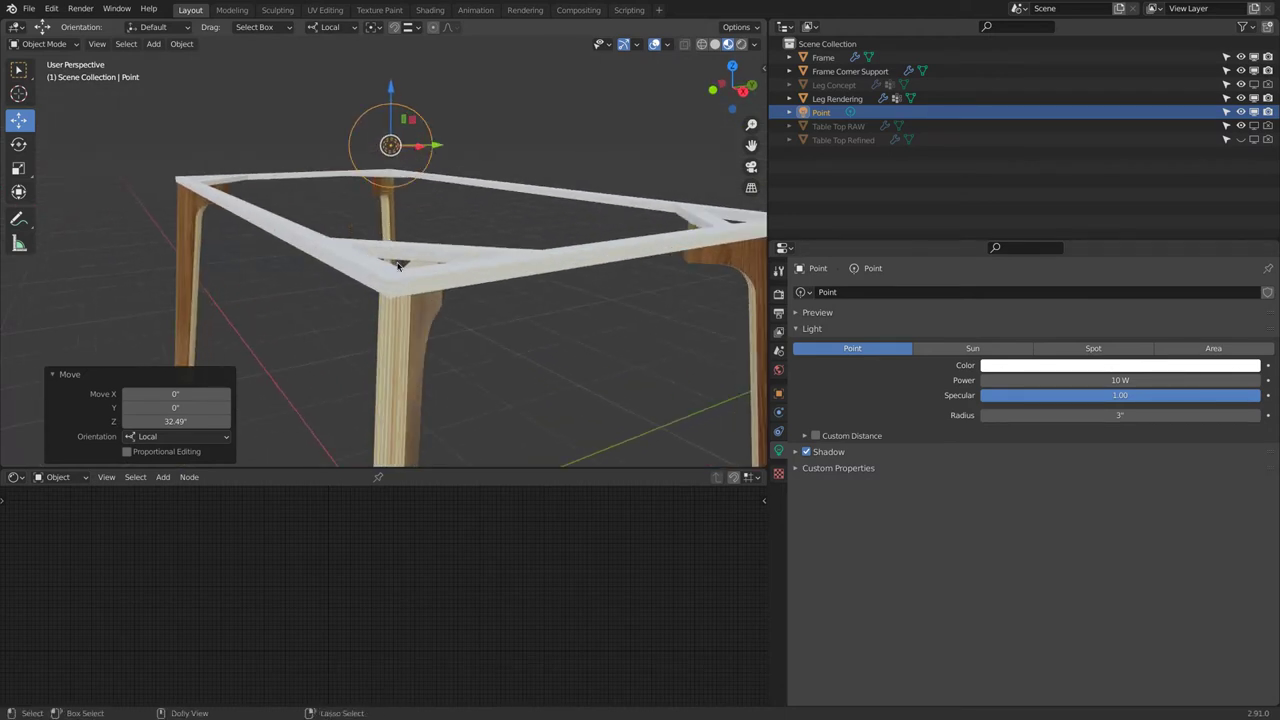
{"action": "middle_click_drag", "start_coordinate": [411, 279], "coordinate": [384, 247], "text": "ctrl+shift"}
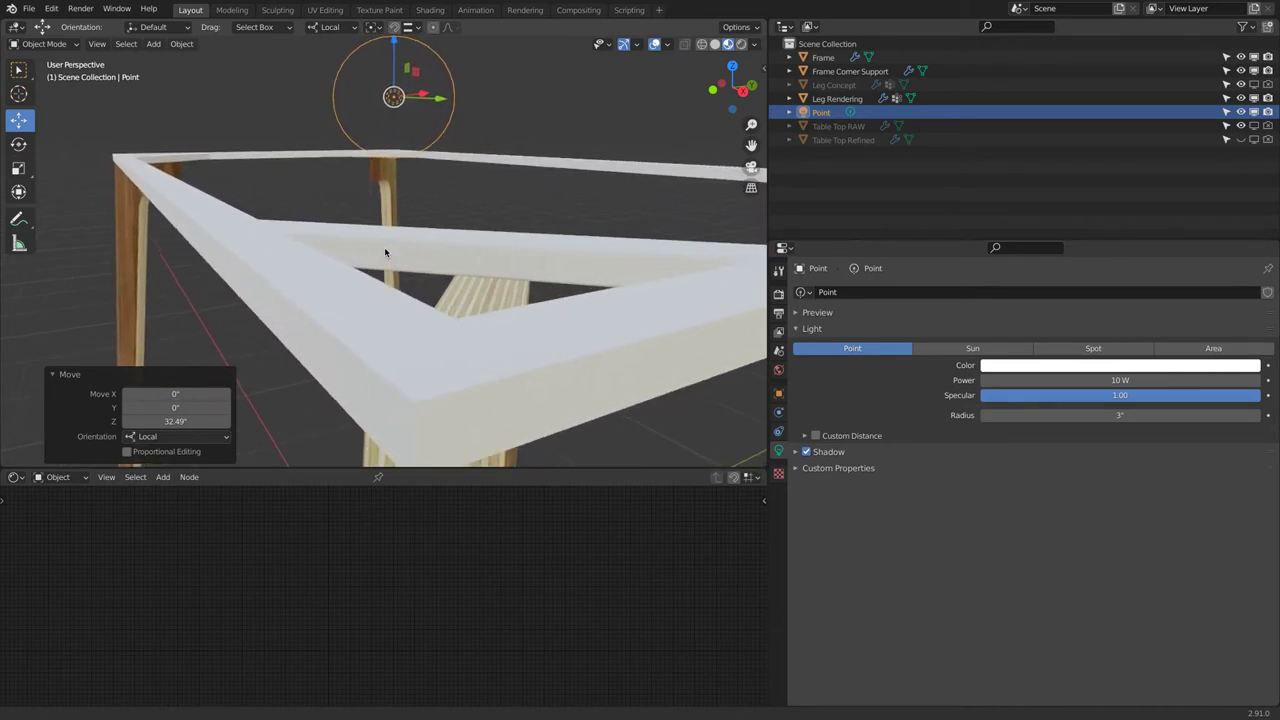
{"action": "left_click", "coordinate": [226, 247]}
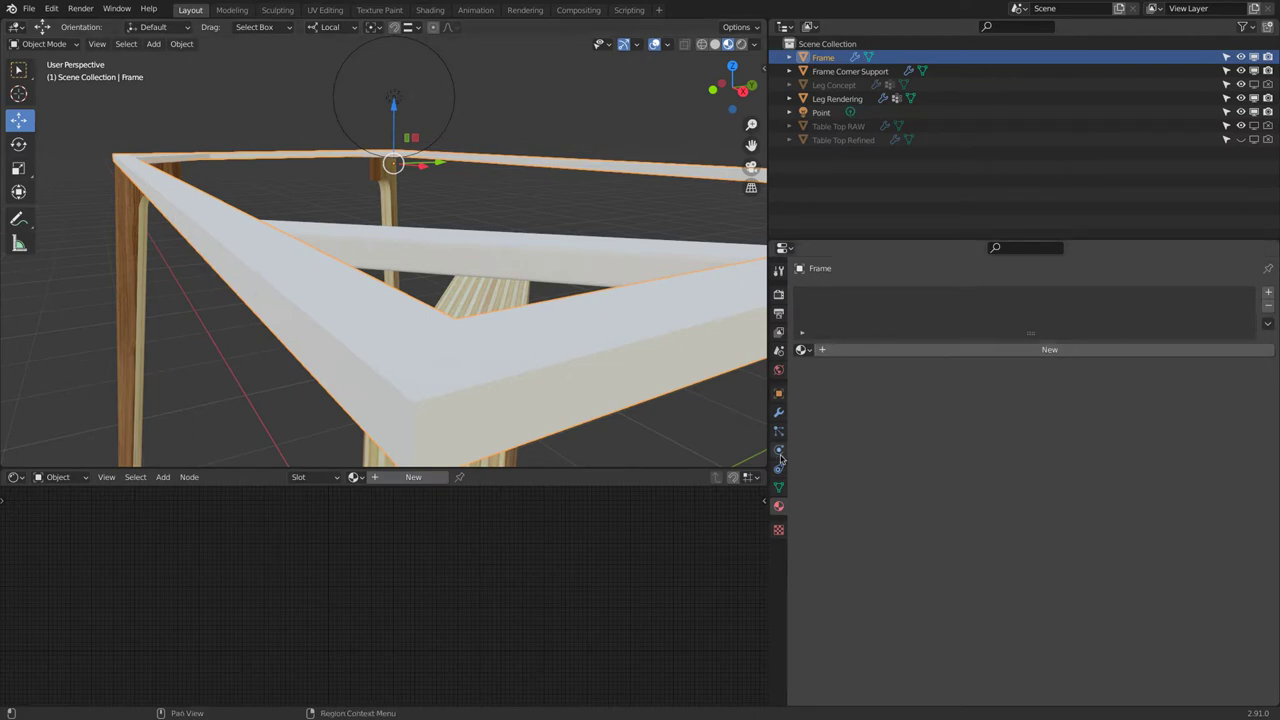
{"action": "left_click", "coordinate": [778, 411]}
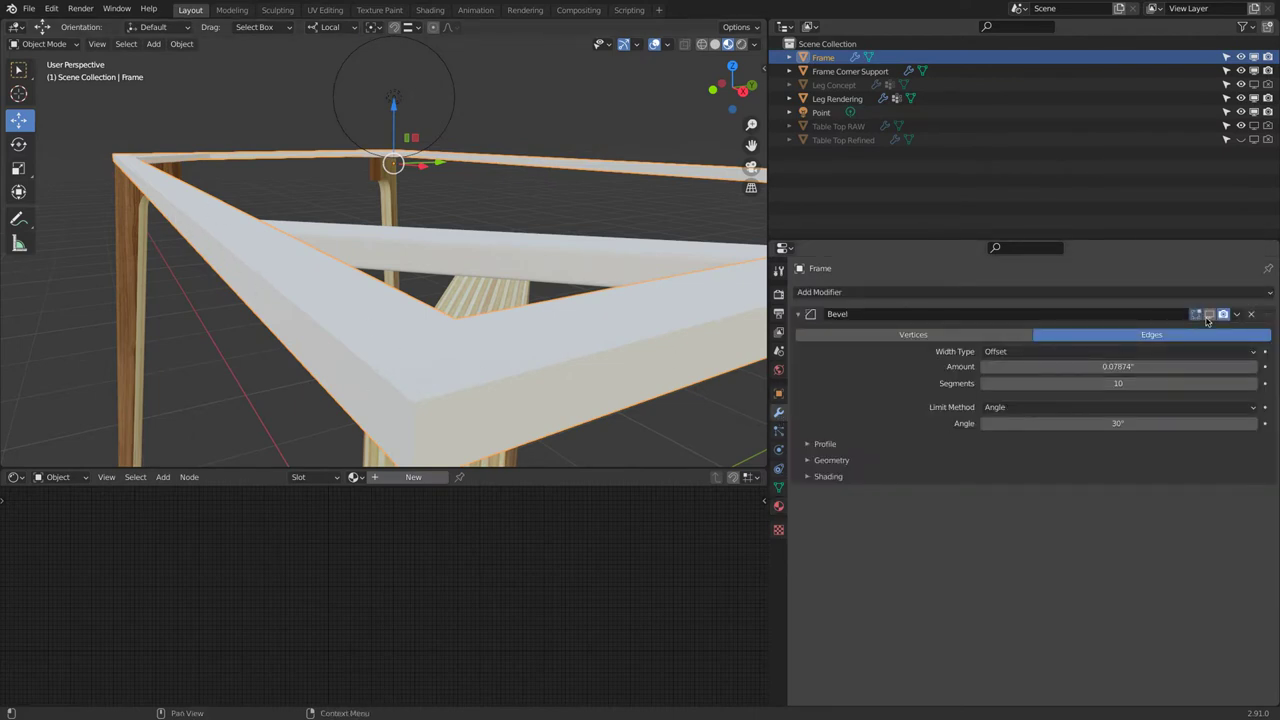
{"action": "left_click", "coordinate": [362, 280]}
{"action": "left_click", "coordinate": [360, 322]}
{"action": "left_click", "coordinate": [416, 256]}
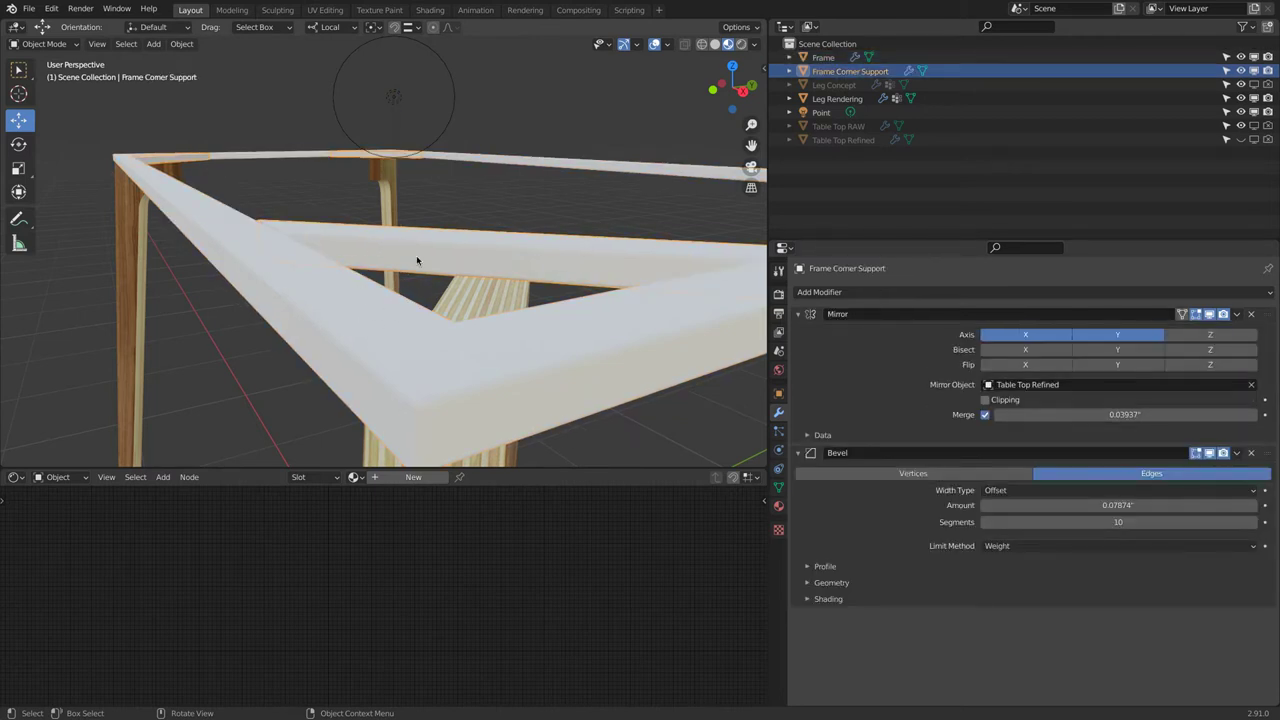
Step: Create a new material on the Frame and name it "Powder Coated Steel Basic"
{"action": "left_click", "coordinate": [361, 325]}
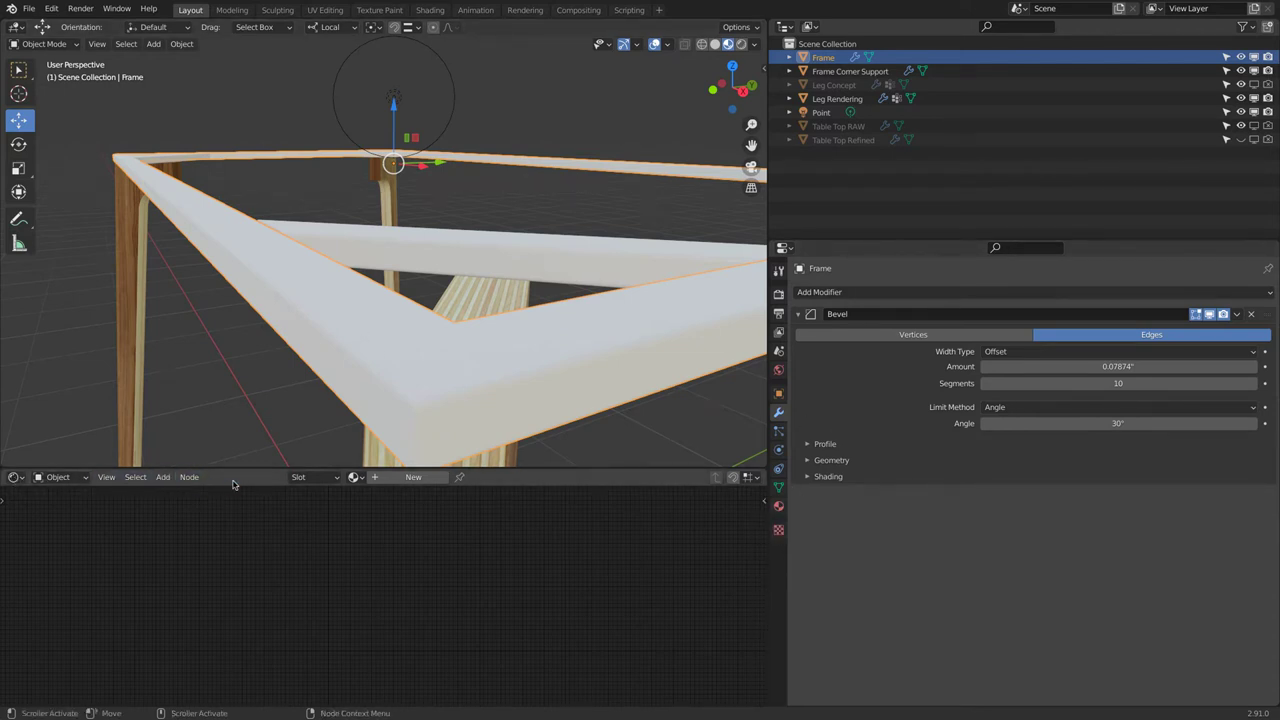
{"action": "left_click", "coordinate": [416, 477]}
{"action": "left_click", "coordinate": [399, 479]}
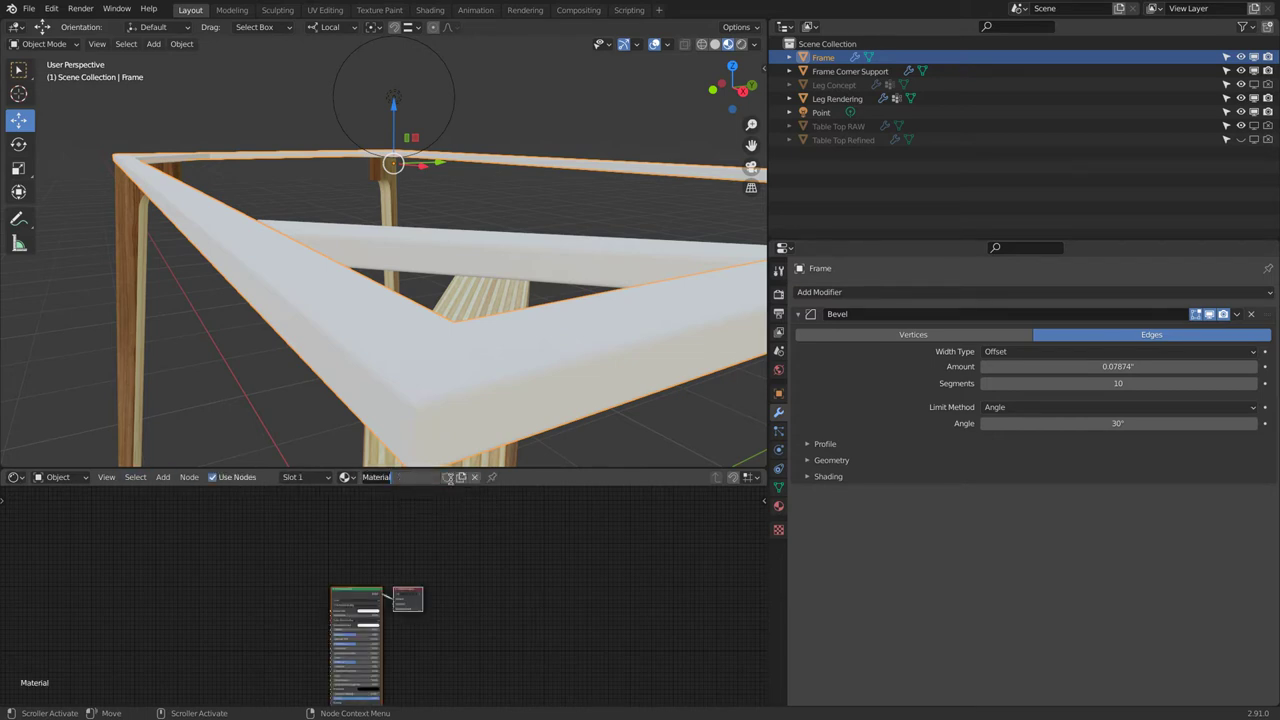
{"action": "type", "text": "Po"}
{"action": "type", "text": "wder CVoated Steel"}
{"action": "type", "text": " Basic"}
{"action": "key", "text": "Return"}
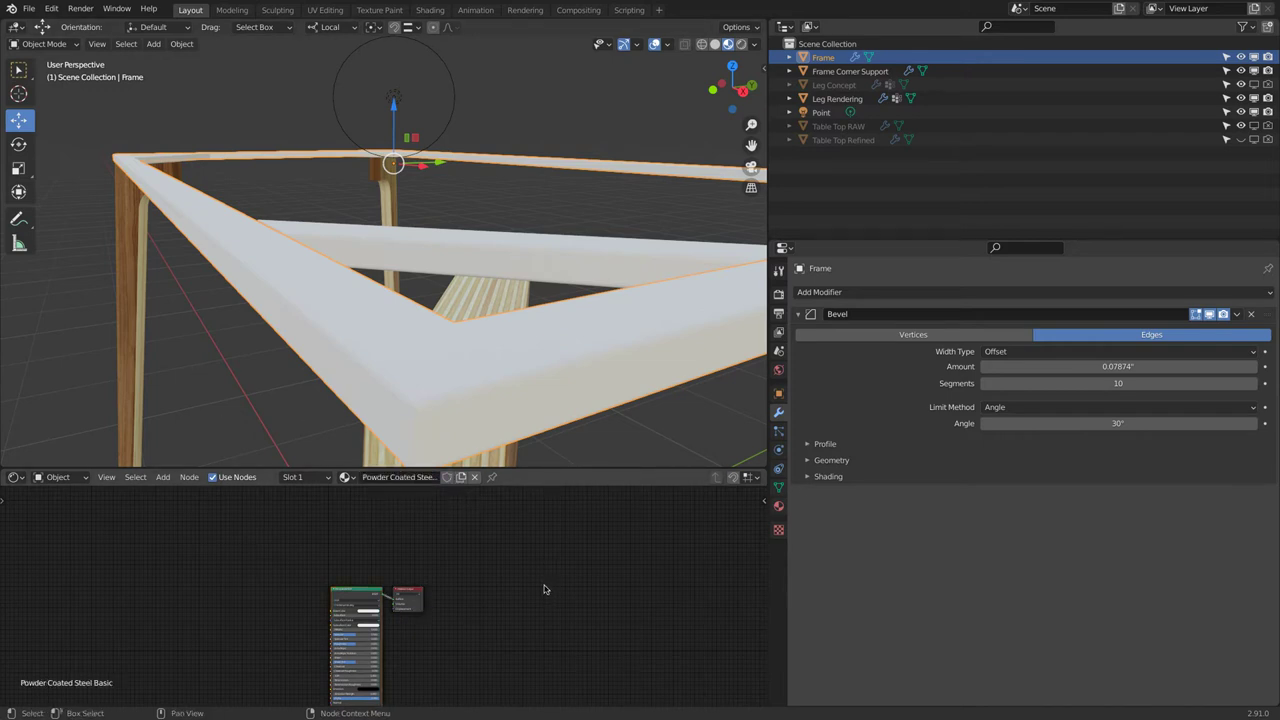
Step: Show the Frame's material properties alongside its node tree, leaving free space beside the Principled BSDF node
{"action": "middle_click_drag", "start_coordinate": [546, 591], "coordinate": [651, 543]}
{"action": "scroll", "coordinate": [602, 543], "scroll_direction": "up", "scroll_amount": 1}
{"action": "scroll", "coordinate": [474, 546], "scroll_direction": "up", "scroll_amount": 2}
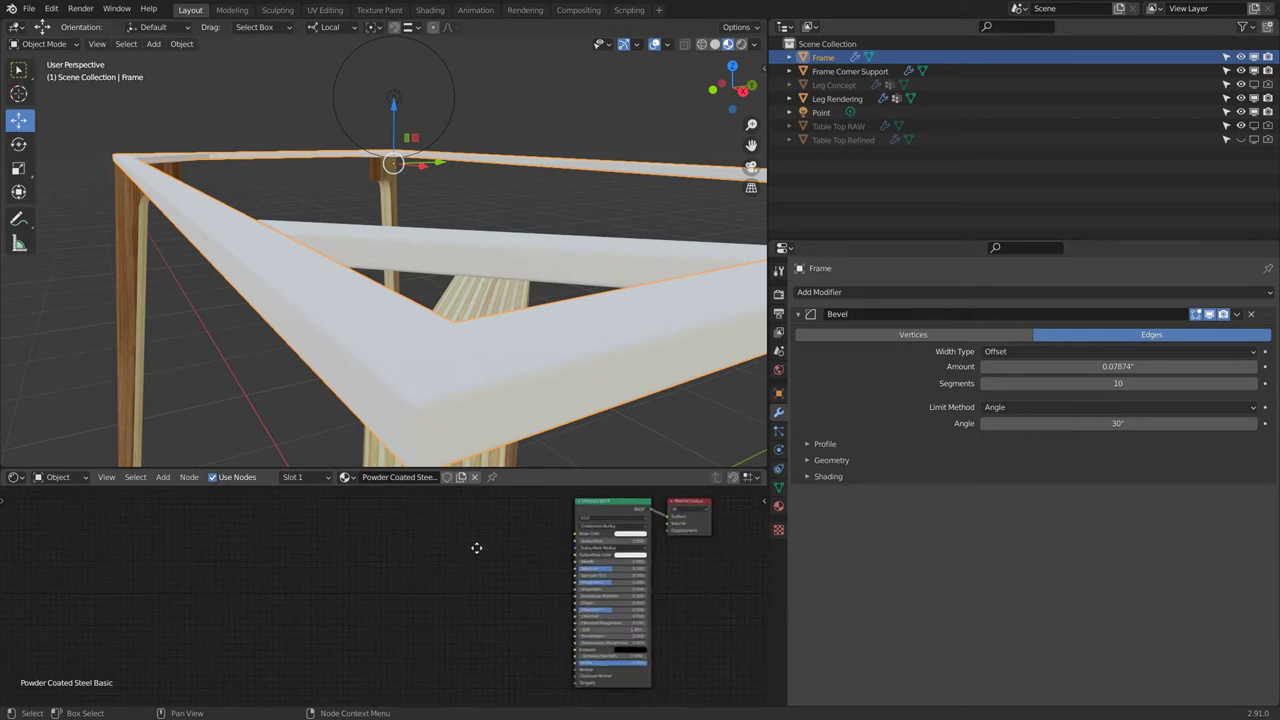
{"action": "scroll", "coordinate": [464, 556], "scroll_direction": "down", "scroll_amount": 1}
{"action": "left_click", "coordinate": [778, 506]}
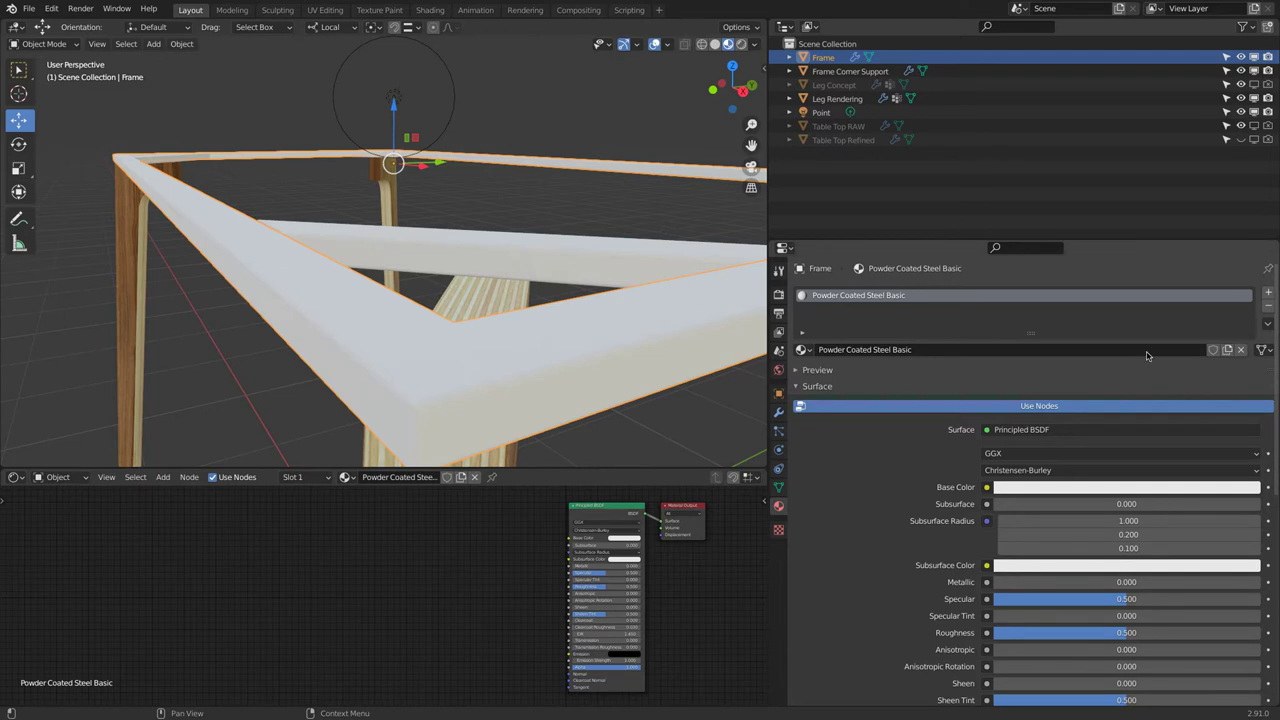
{"action": "scroll", "coordinate": [473, 570], "scroll_direction": "up", "scroll_amount": 1}
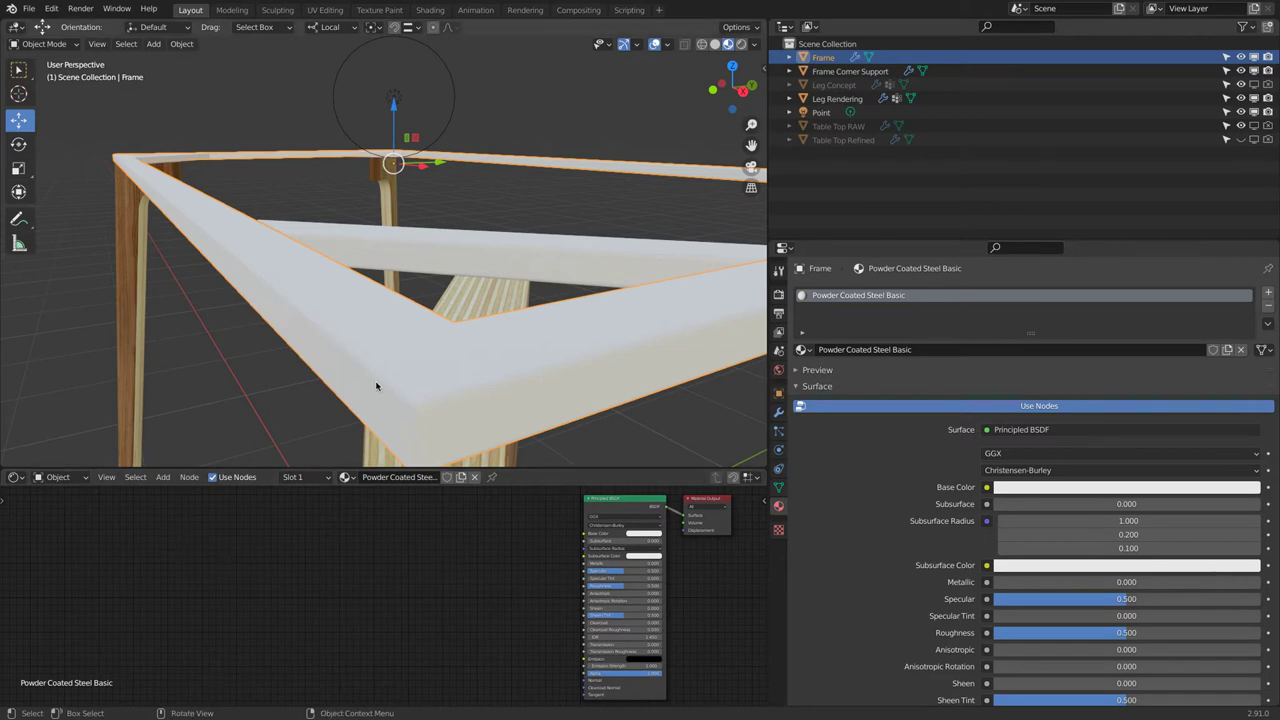
Step: Switch to Chrome, return to Gazzda's Powder-Coated Steel page and examine the surface texture of the available colours
{"action": "key", "text": "super+Tab"}
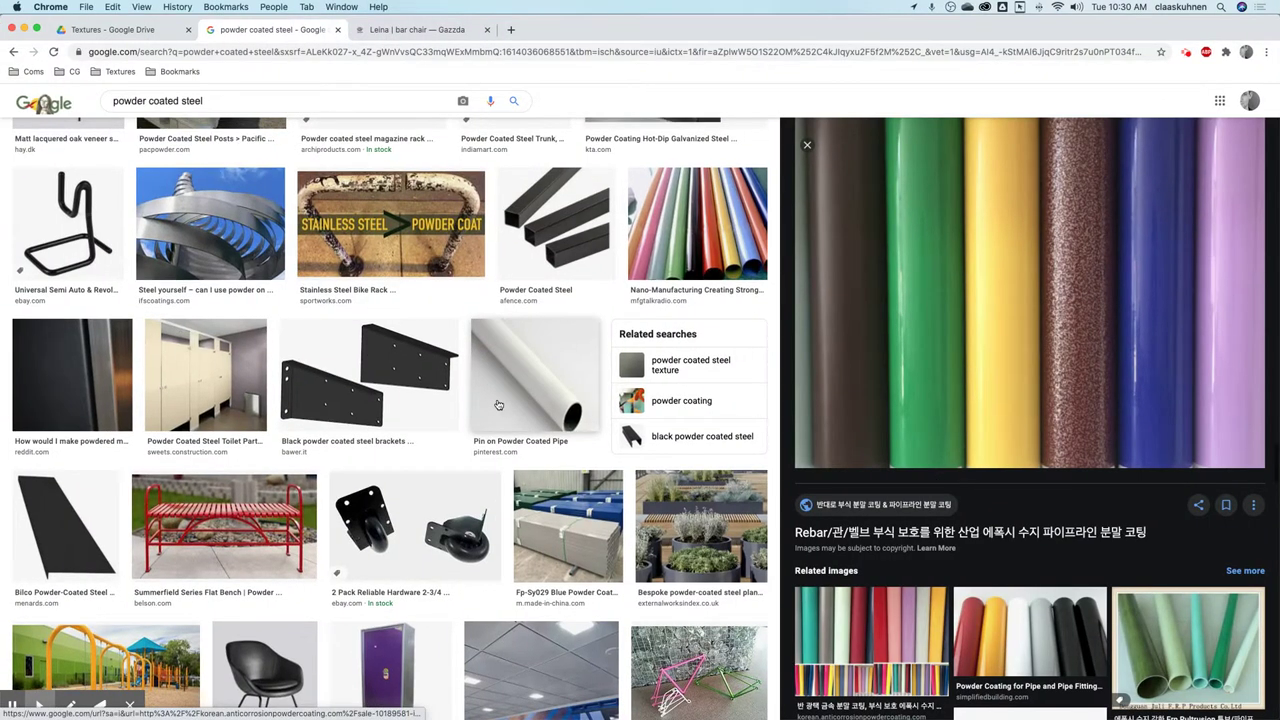
{"action": "key", "text": "ctrl+Tab"}
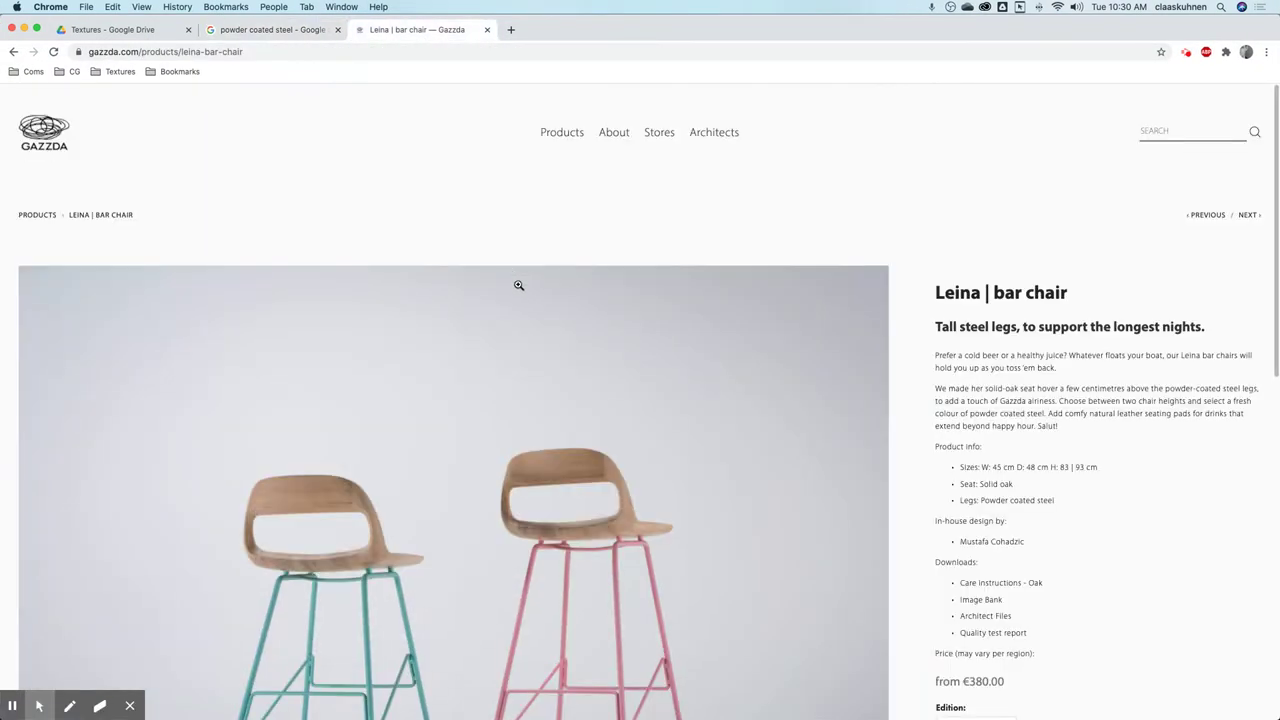
{"action": "left_click", "coordinate": [14, 52]}
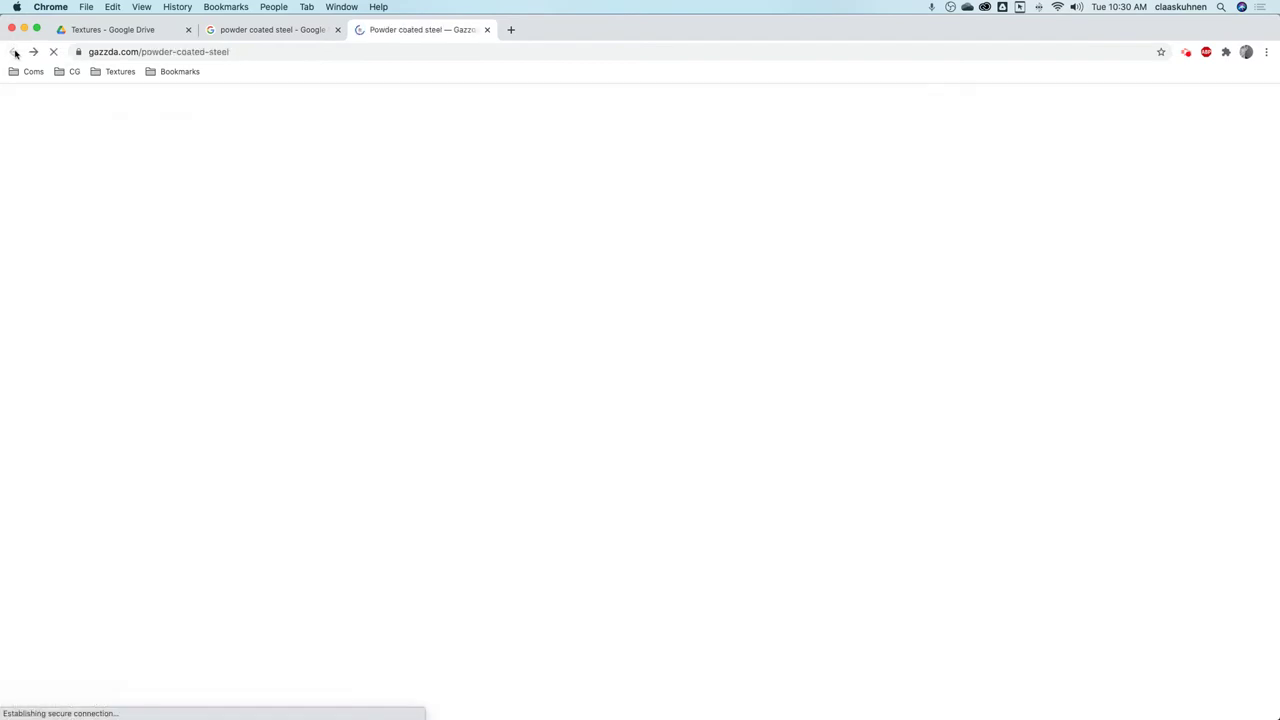
{"action": "scroll", "coordinate": [162, 224], "scroll_direction": "up", "scroll_amount": 15}
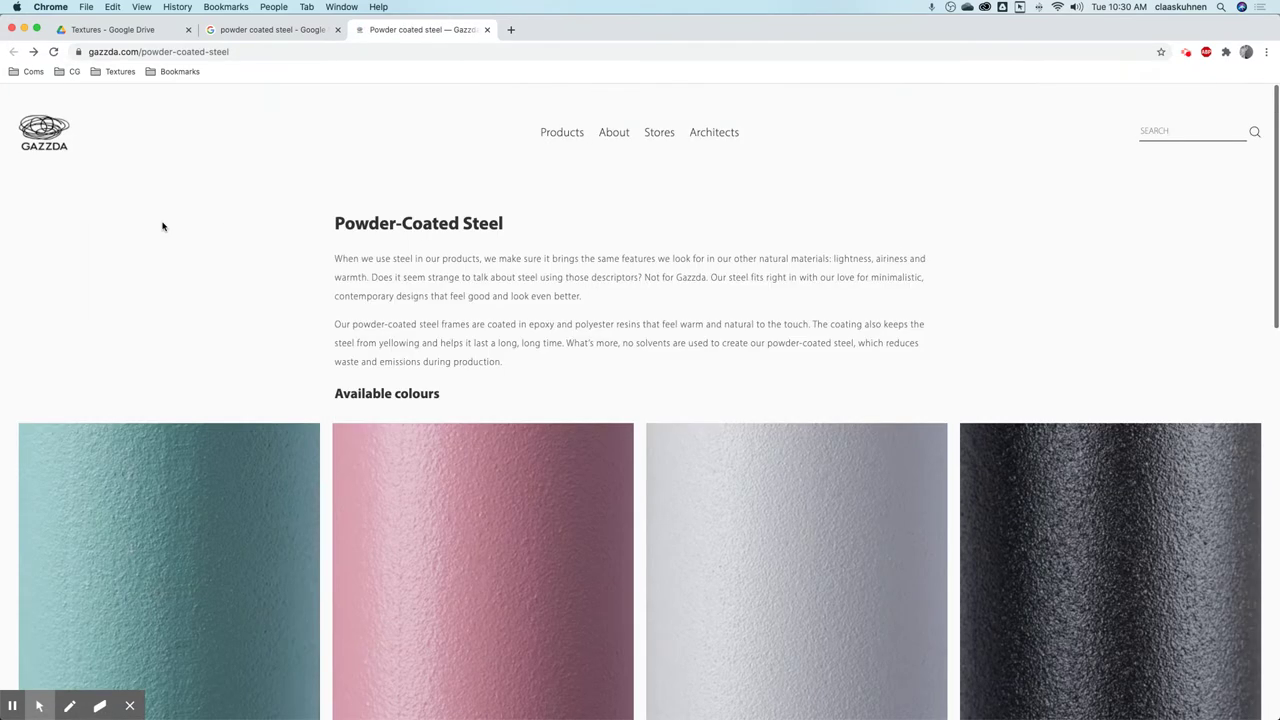
{"action": "scroll", "coordinate": [162, 226], "scroll_direction": "down", "scroll_amount": 2}
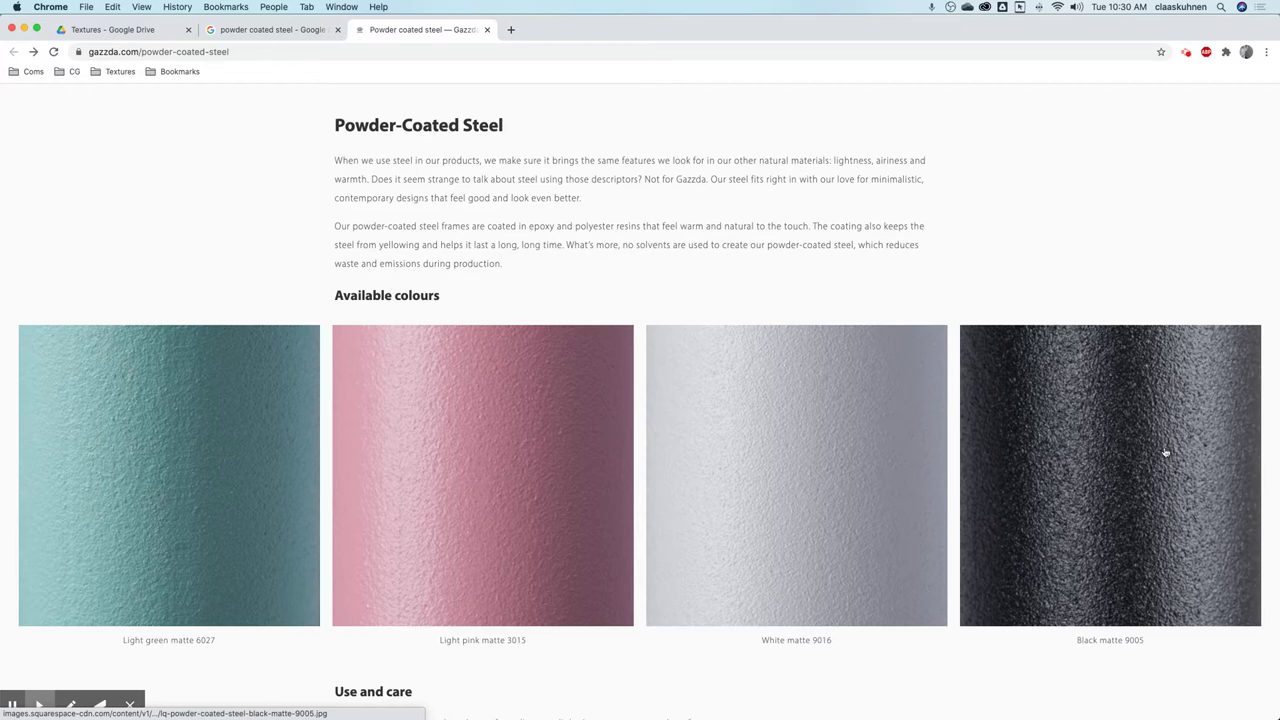
Step: Switch to Blender and add a Noise Texture node to the Powder Coated Steel Basic material
{"action": "key", "text": "super+Tab"}
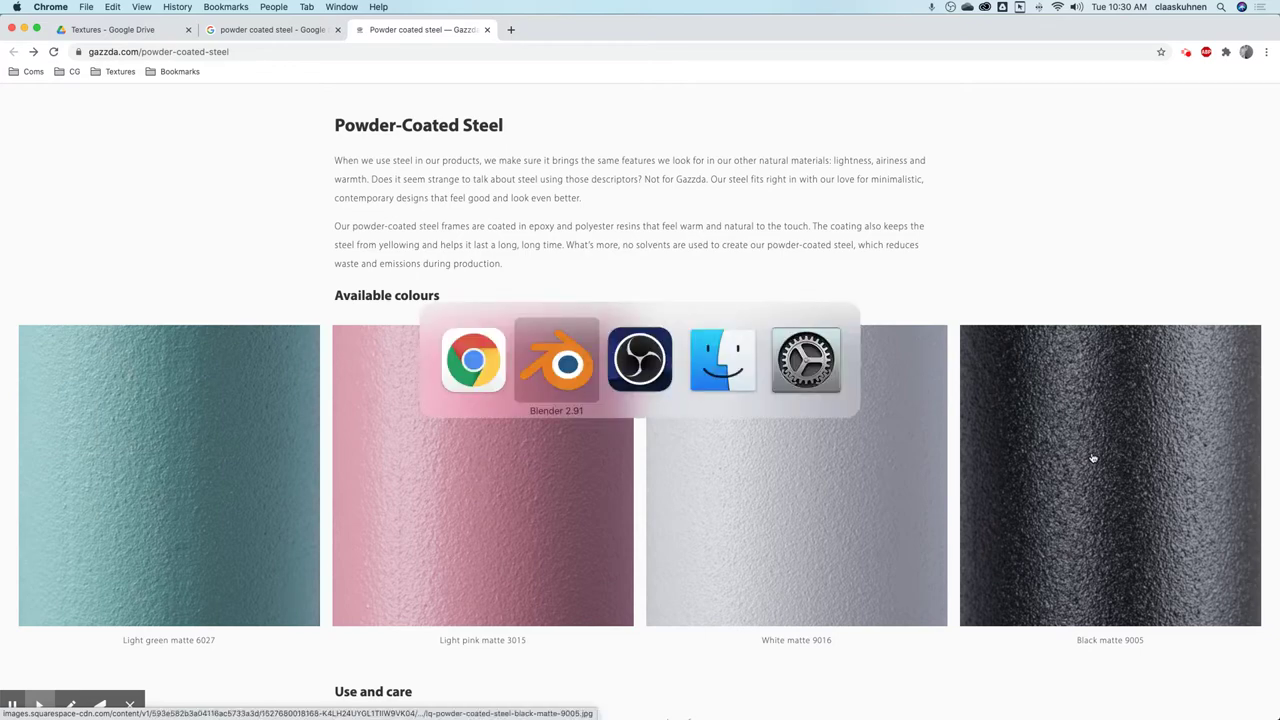
{"action": "left_click", "coordinate": [578, 390]}
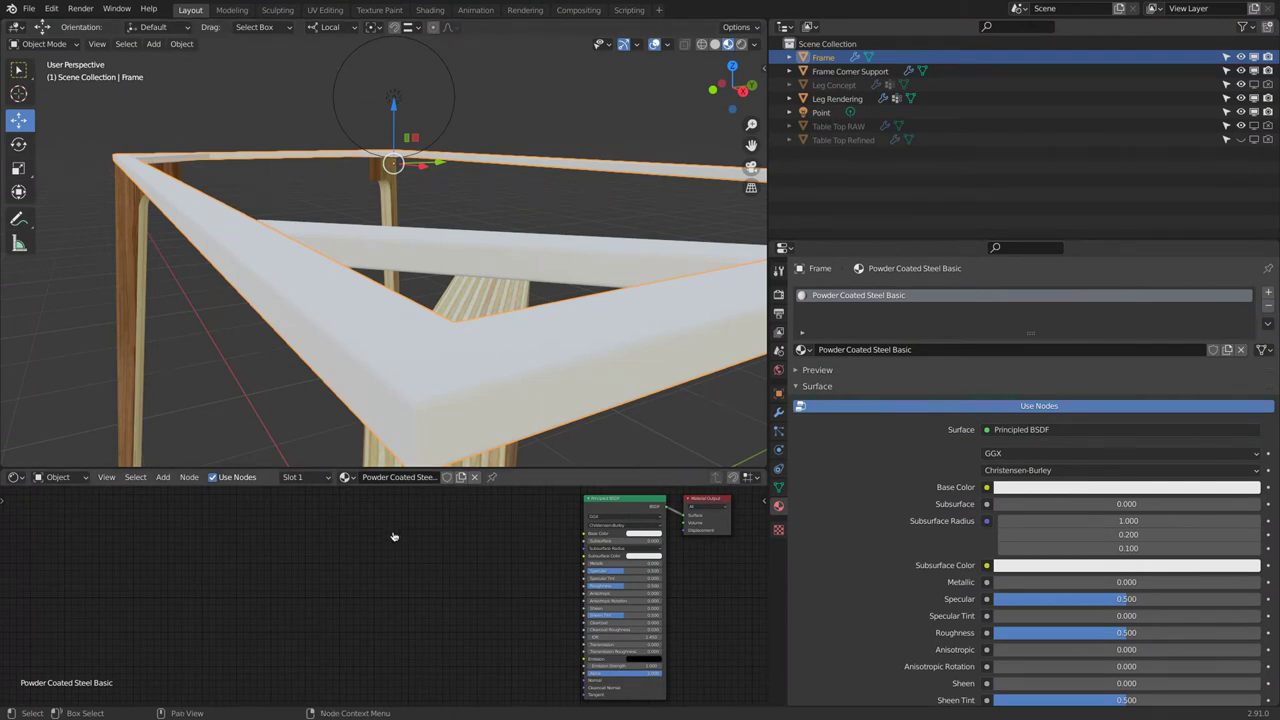
{"action": "left_click", "coordinate": [163, 477]}
{"action": "left_click", "coordinate": [160, 478]}
{"action": "left_click", "coordinate": [160, 479]}
{"action": "mouse_move", "coordinate": [182, 556]}
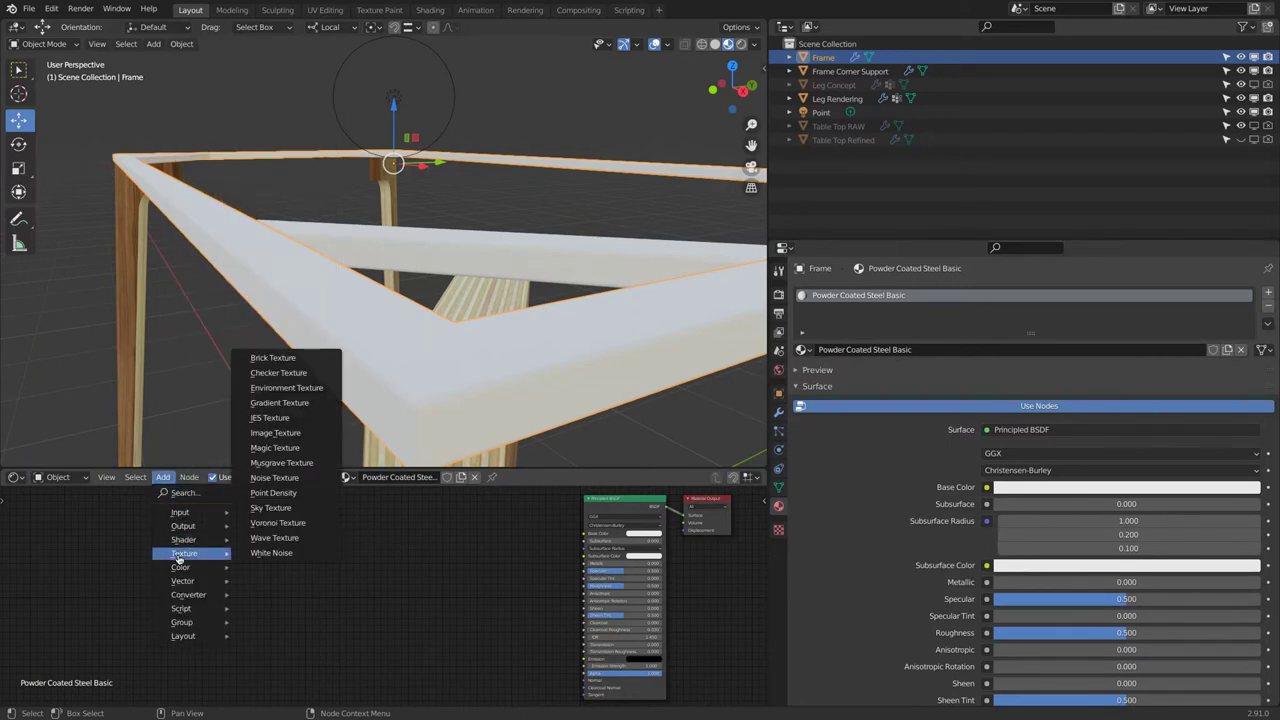
{"action": "left_click", "coordinate": [296, 480]}
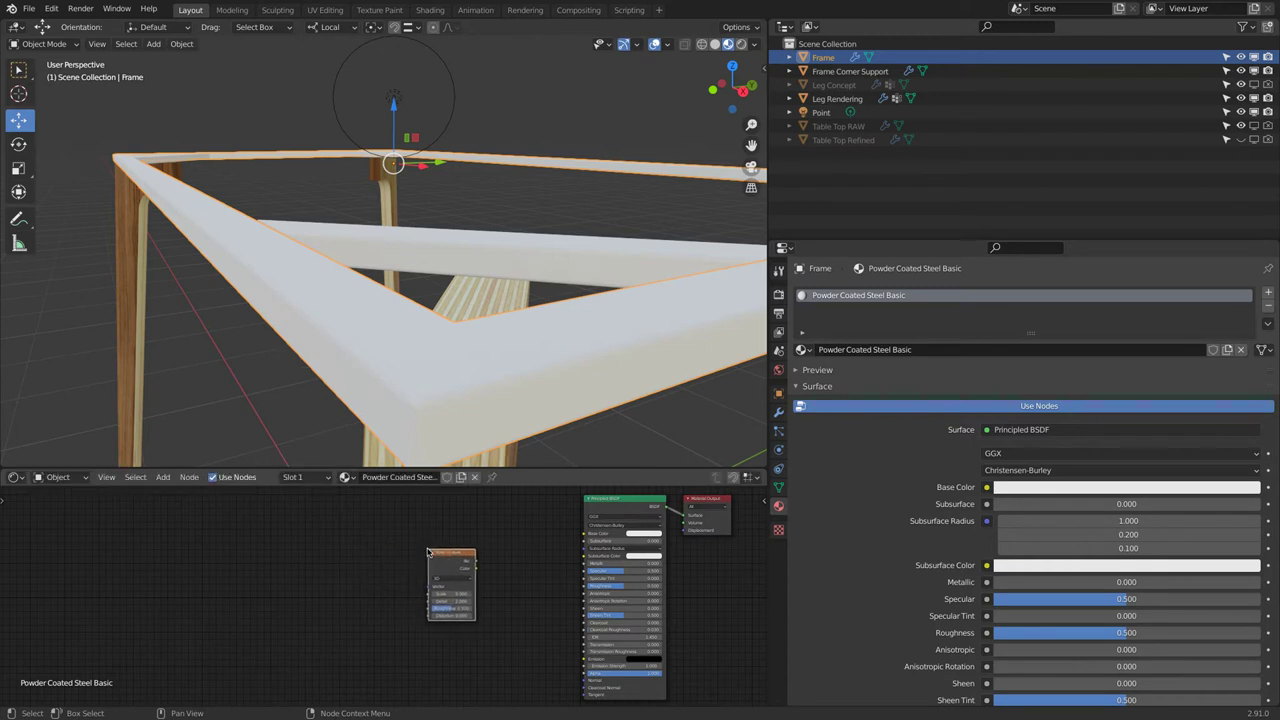
Step: Link the Noise Texture's Color output to the Principled BSDF's Base Color and place the noise node closer to the shader
{"action": "scroll", "coordinate": [470, 564], "scroll_direction": "up", "scroll_amount": 2}
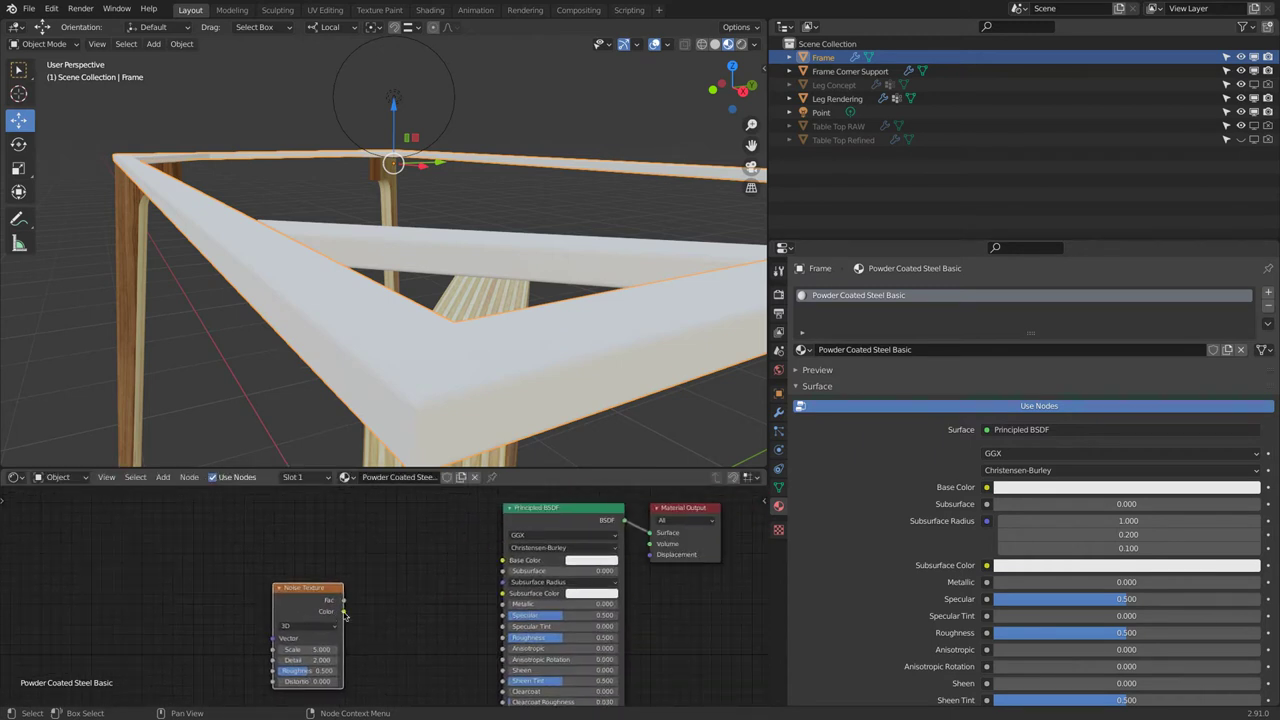
{"action": "left_click_drag", "start_coordinate": [343, 611], "coordinate": [502, 561]}
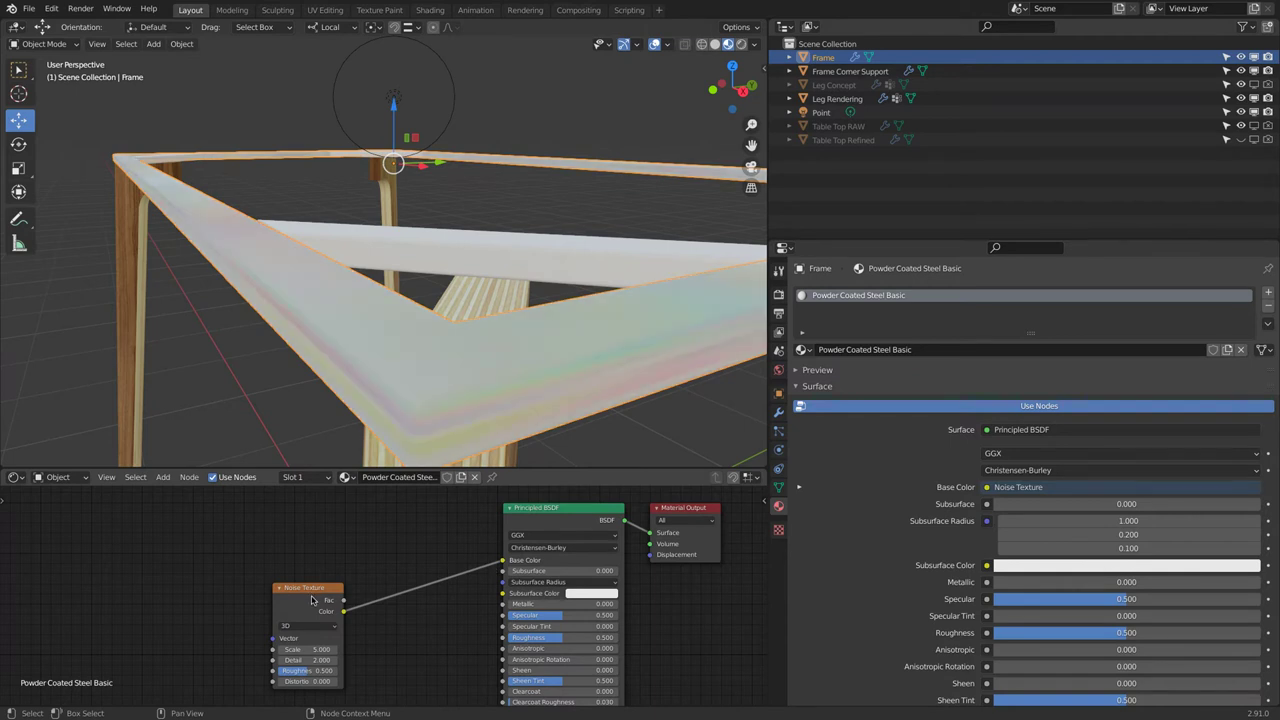
{"action": "left_click_drag", "start_coordinate": [313, 600], "coordinate": [336, 576]}
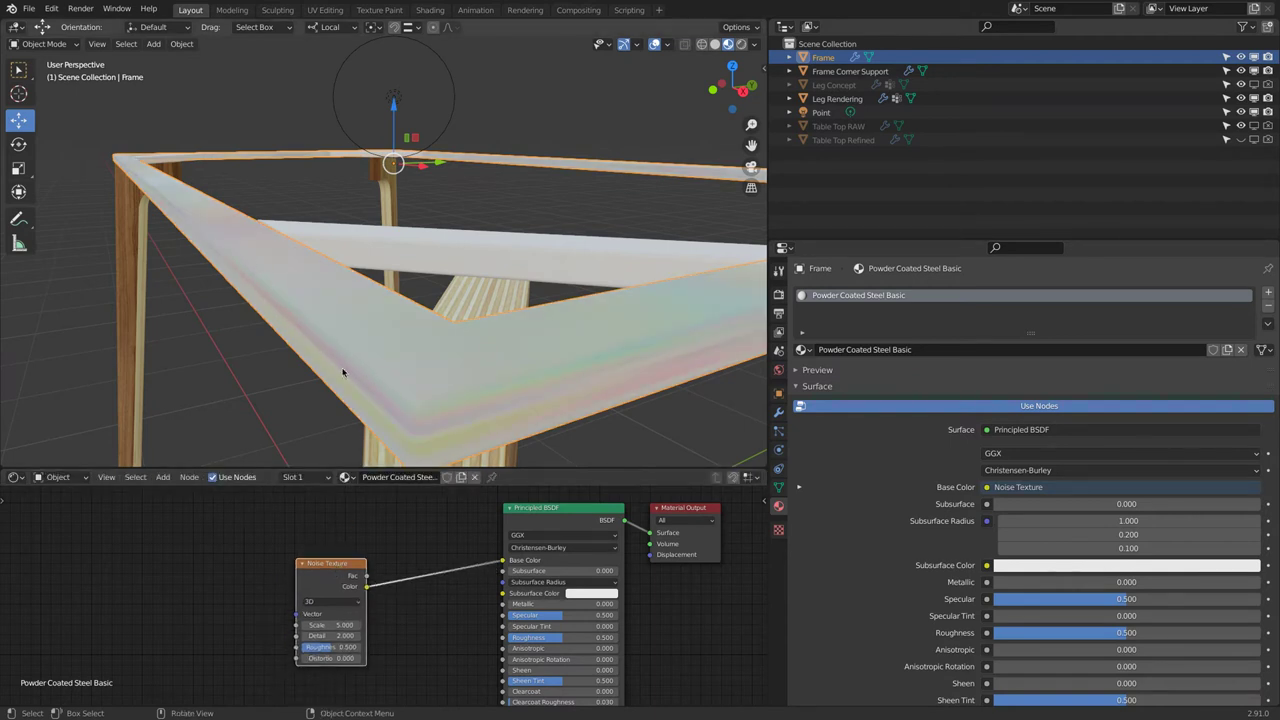
Step: Add a Texture Coordinate node before the Noise Texture and link its Object output to the texture's Vector input
{"action": "left_click", "coordinate": [162, 477]}
{"action": "mouse_move", "coordinate": [180, 512]}
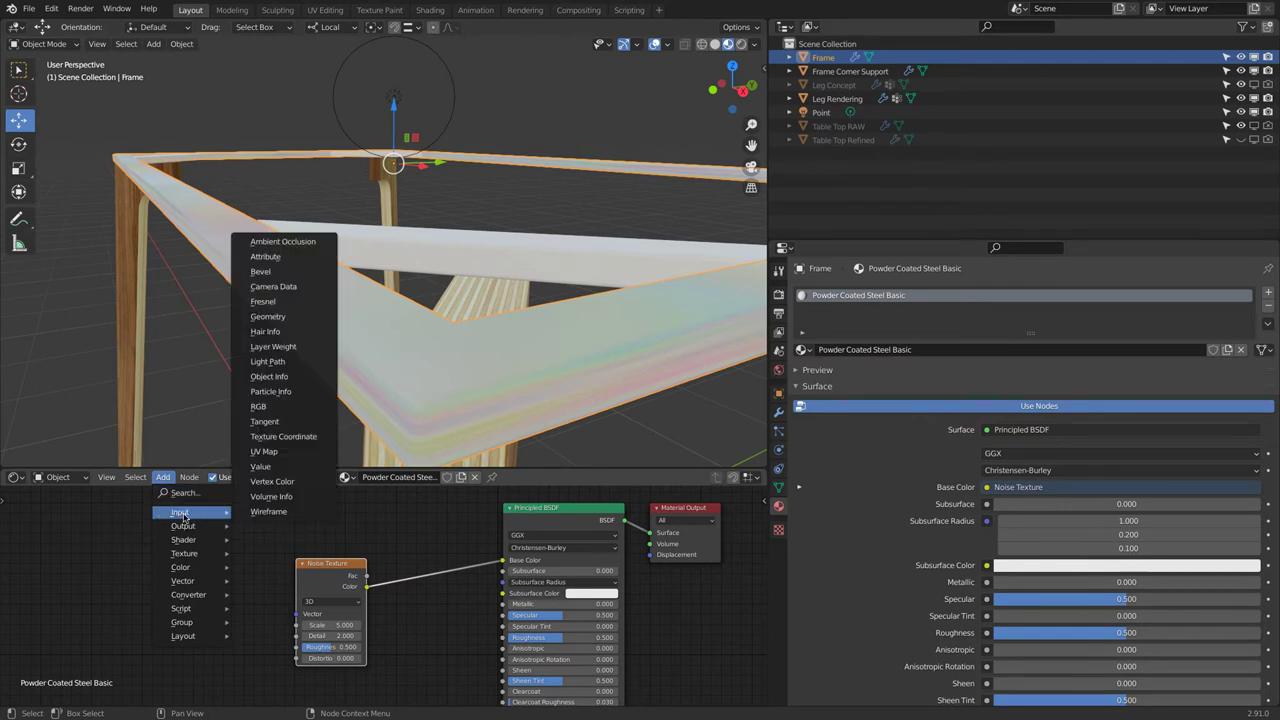
{"action": "left_click", "coordinate": [271, 437]}
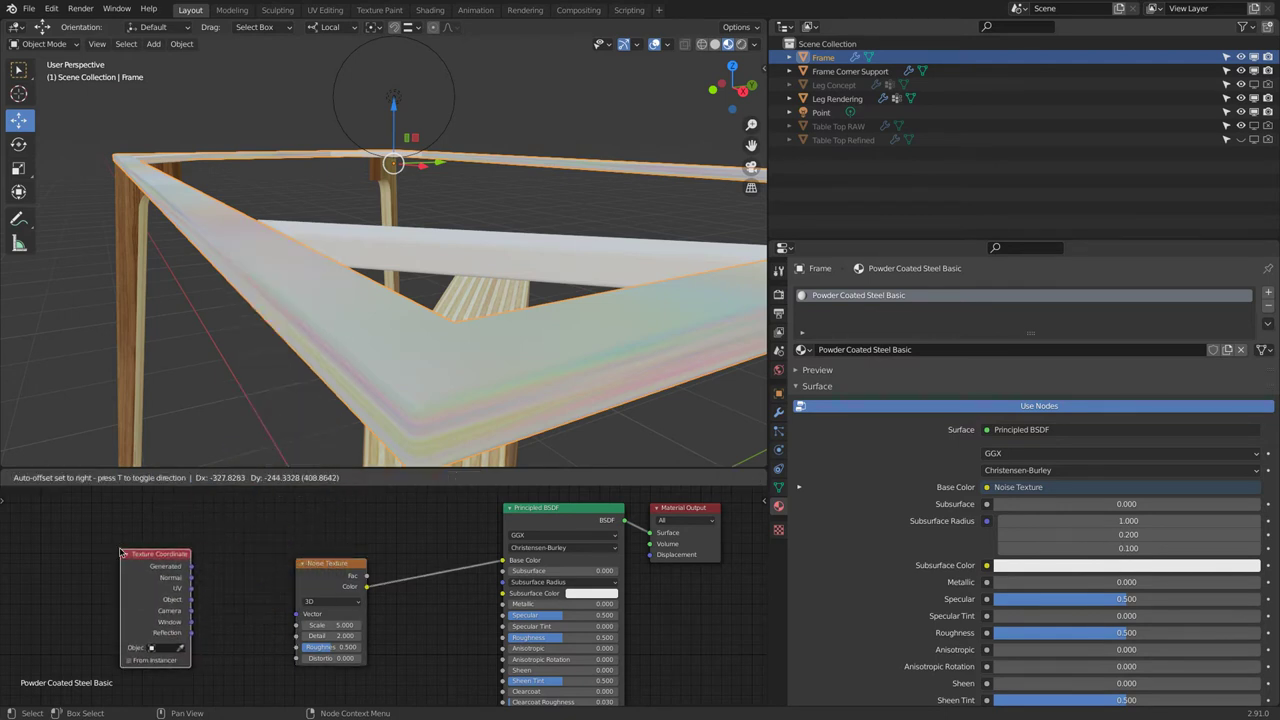
{"action": "left_click", "coordinate": [200, 566]}
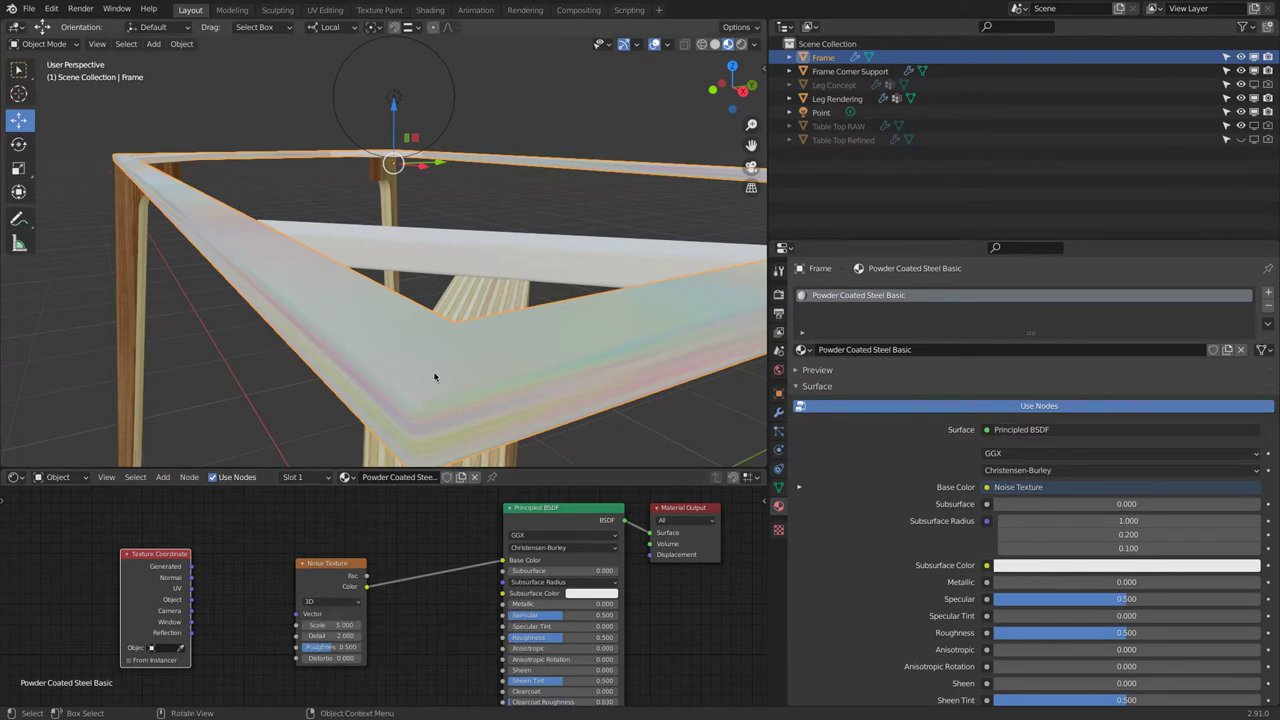
{"action": "left_click", "coordinate": [162, 477]}
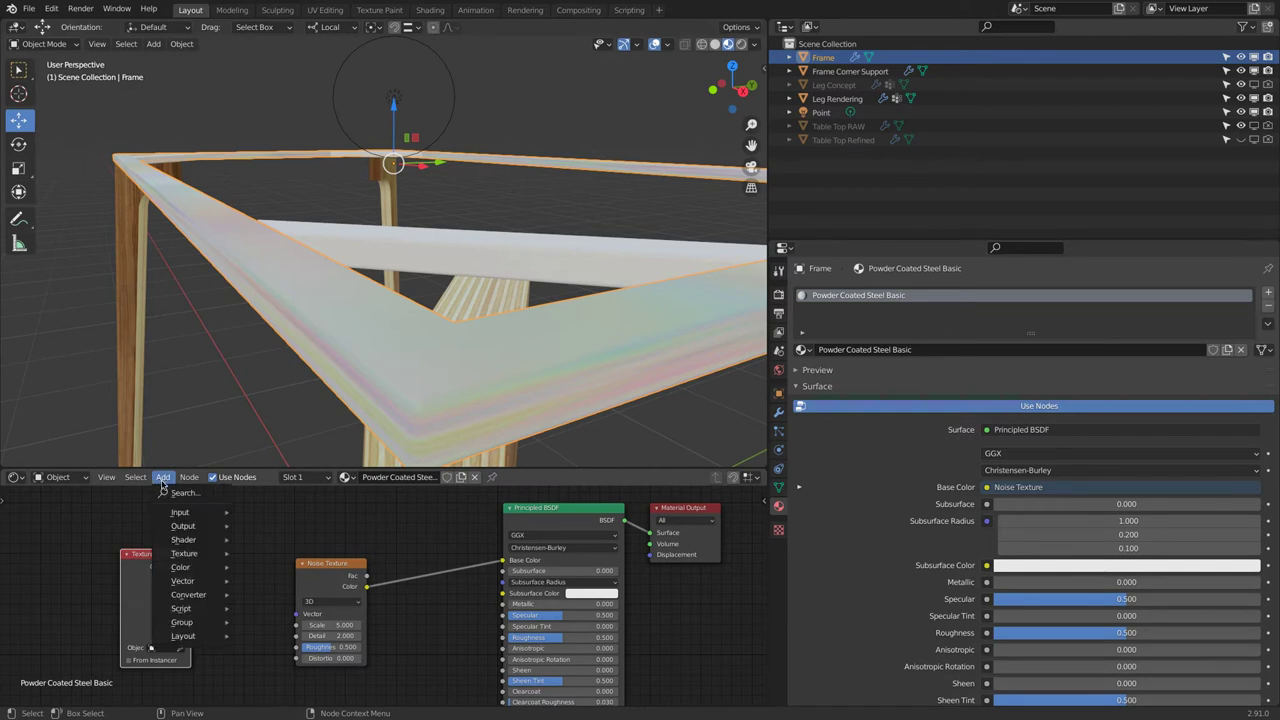
{"action": "mouse_move", "coordinate": [180, 512]}
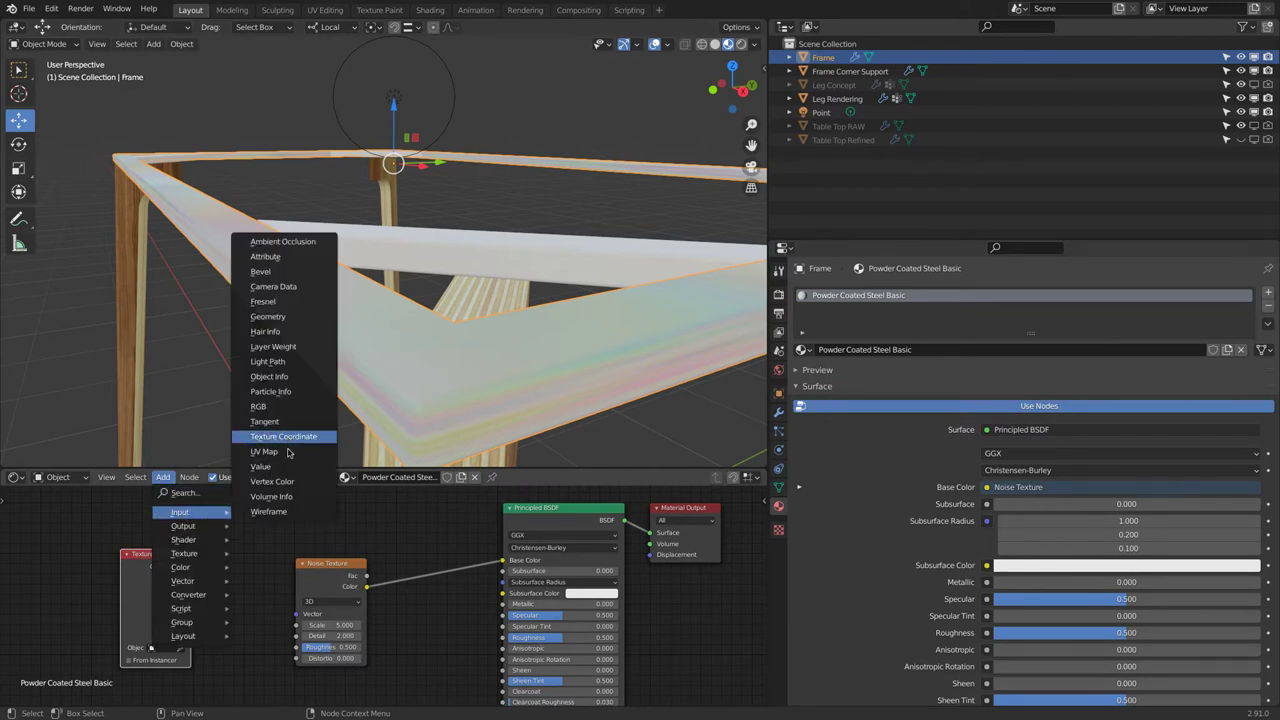
{"action": "left_click_drag", "start_coordinate": [191, 600], "coordinate": [302, 618]}
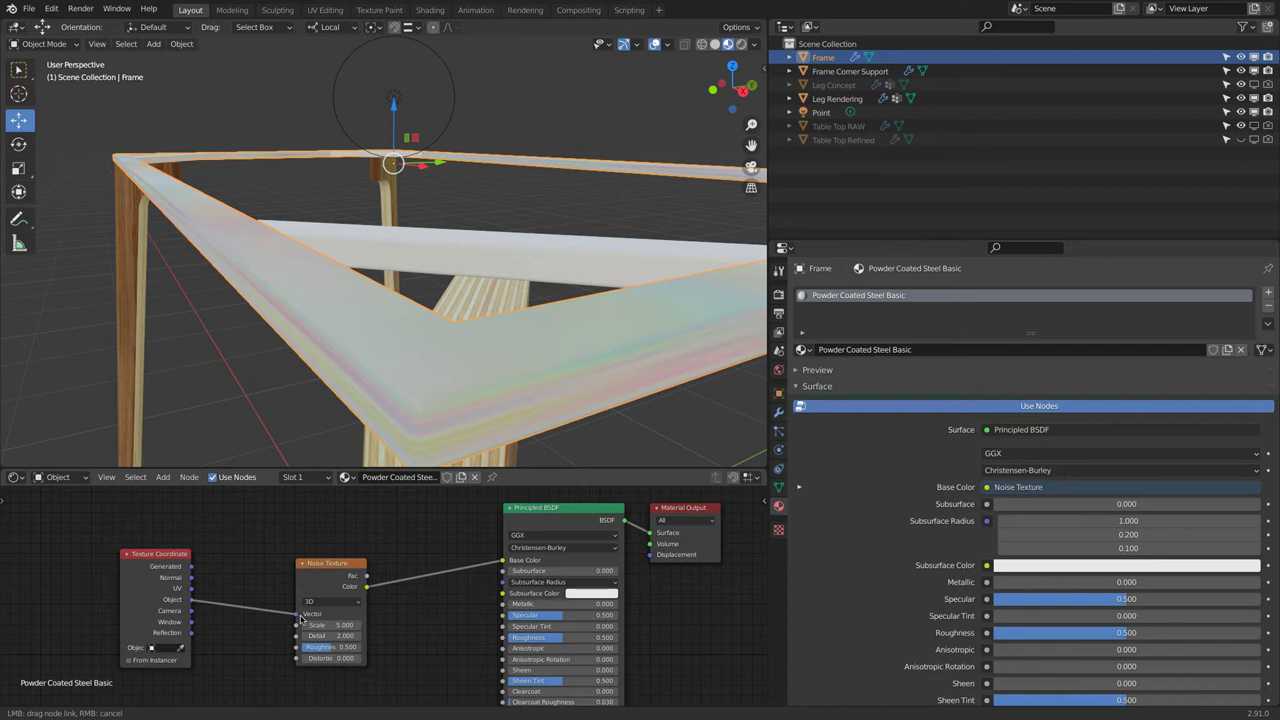
{"action": "left_click_drag", "start_coordinate": [300, 618], "coordinate": [300, 619]}
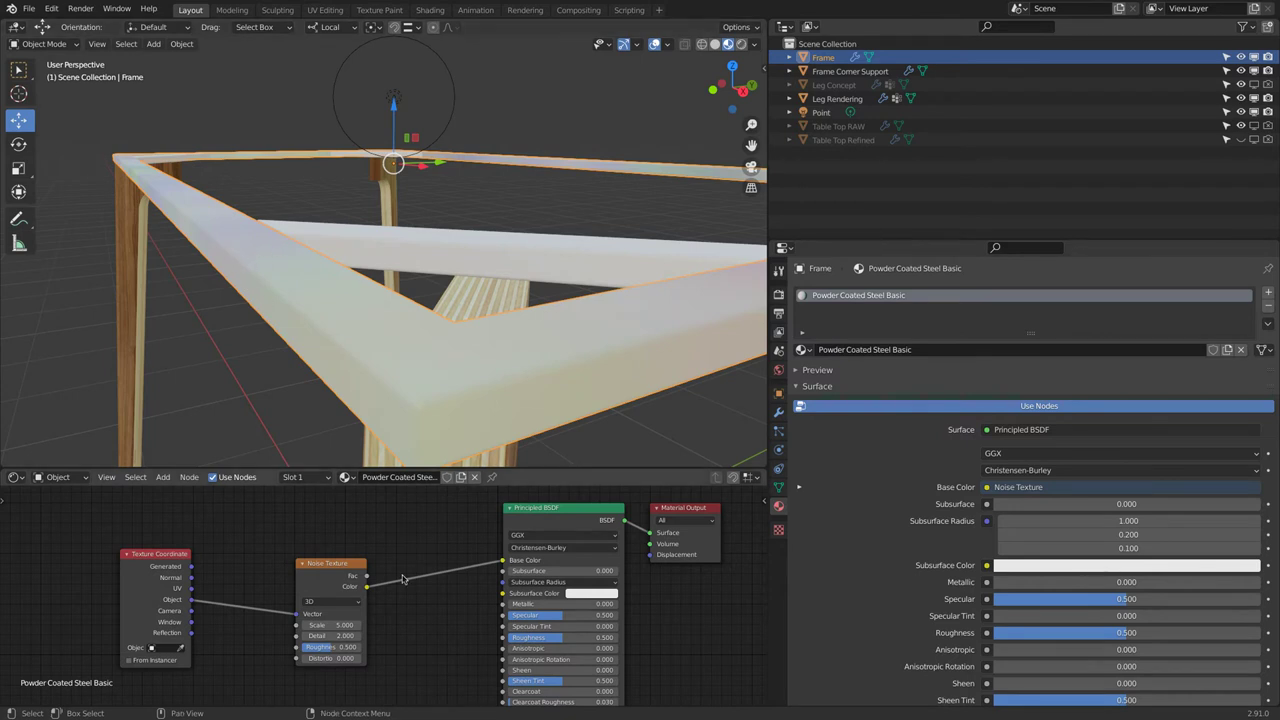
Step: Set the Noise Texture's scale to 500
{"action": "left_click", "coordinate": [330, 624]}
{"action": "type", "text": "500"}
{"action": "key", "text": "Return"}
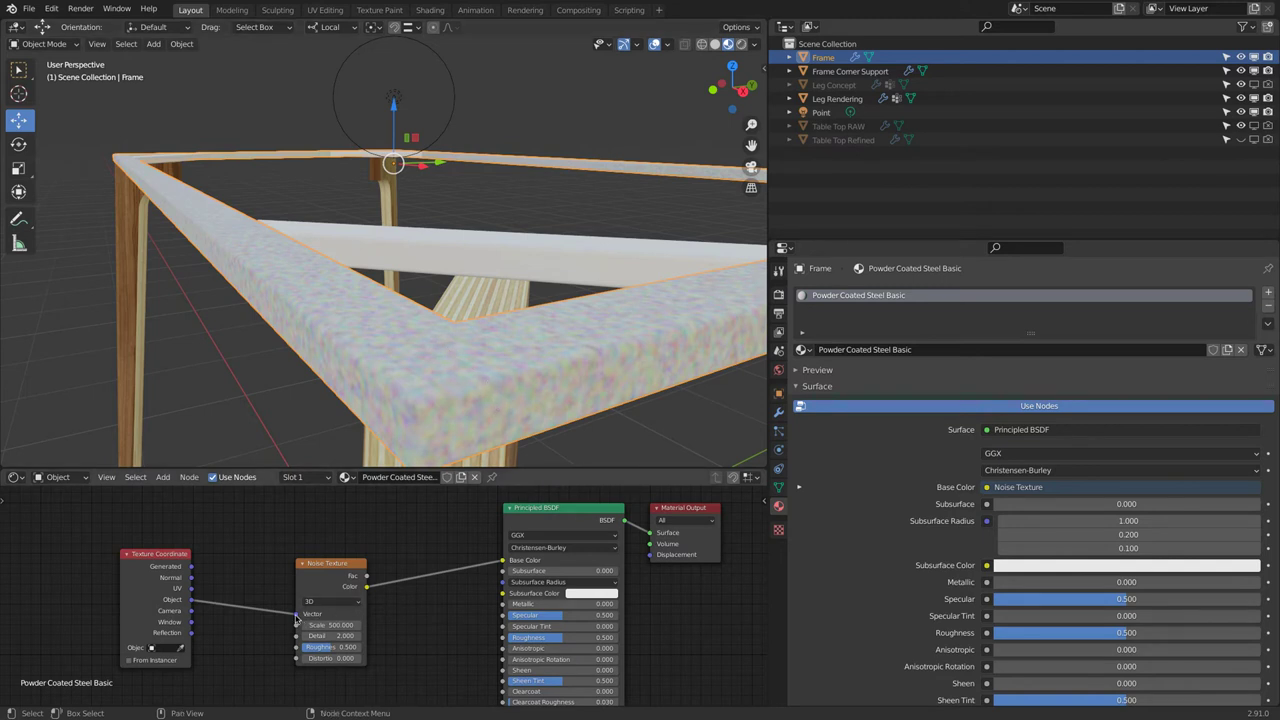
Step: Unlink and relink the Object coordinates at the Noise Texture's Vector input to compare the pattern on the frame corner up close
{"action": "left_click_drag", "start_coordinate": [296, 620], "coordinate": [266, 622]}
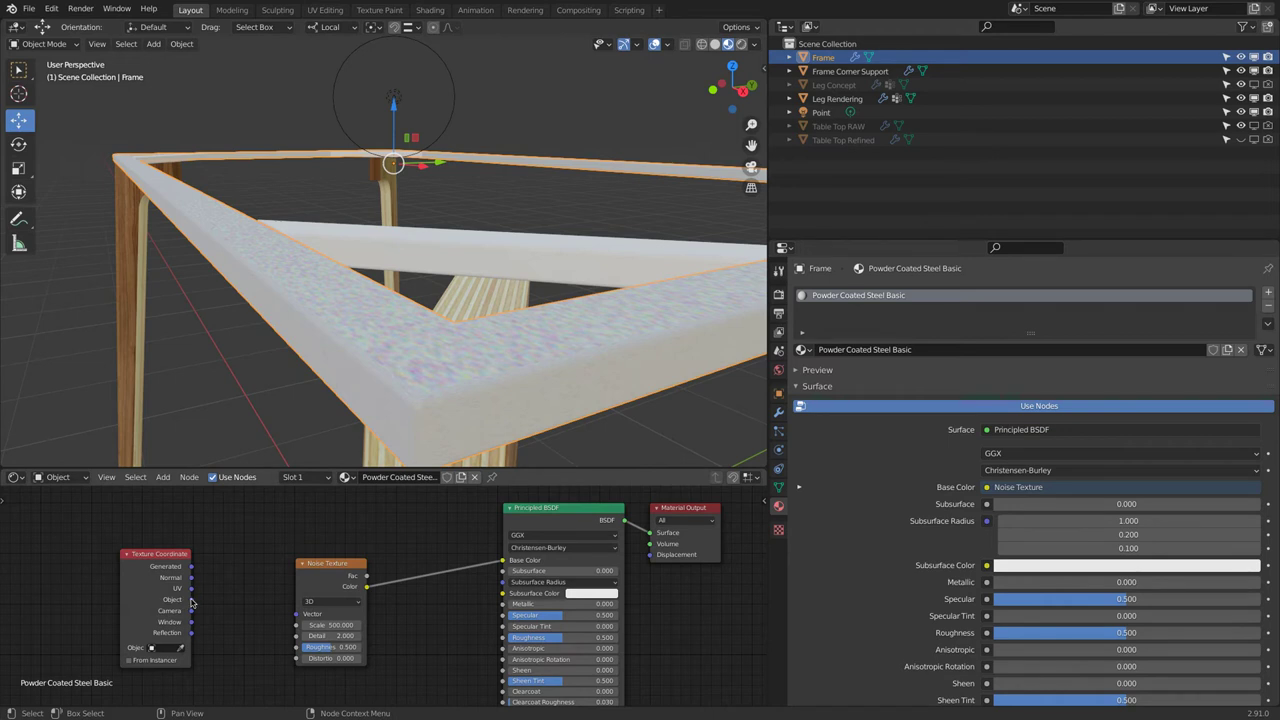
{"action": "left_click_drag", "start_coordinate": [191, 599], "coordinate": [295, 616]}
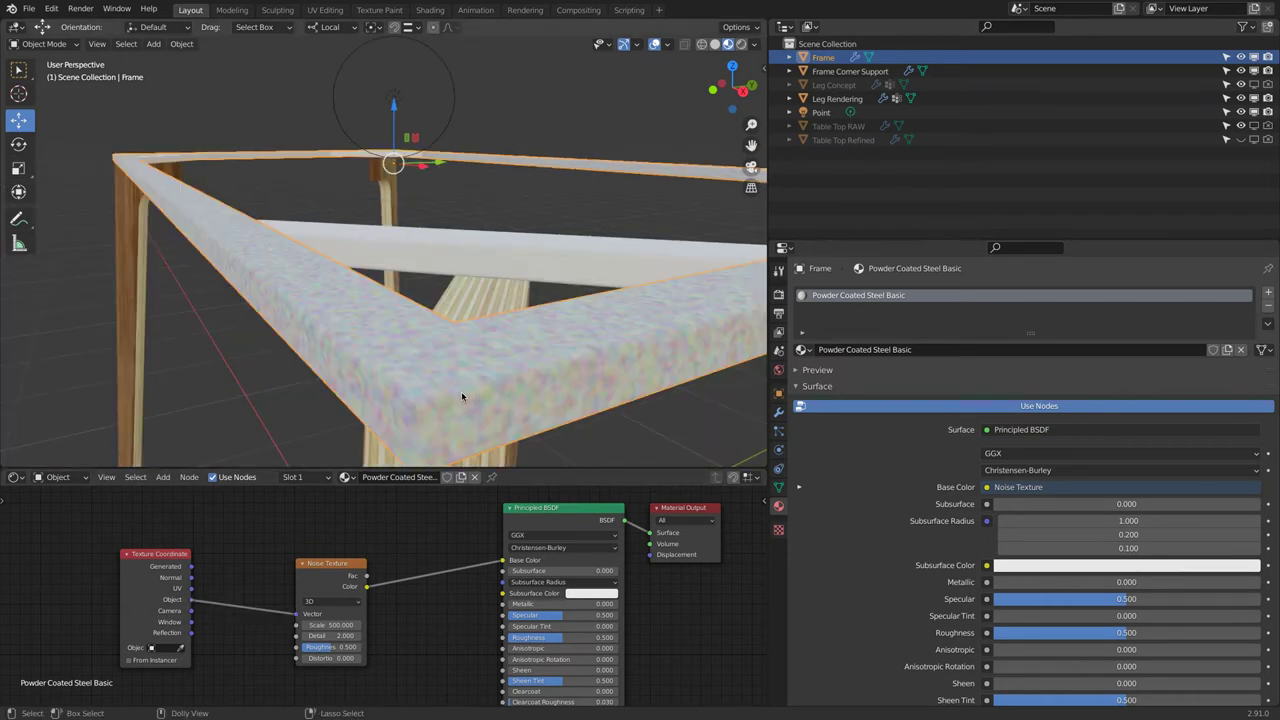
{"action": "middle_click_drag", "start_coordinate": [452, 397], "coordinate": [415, 396]}
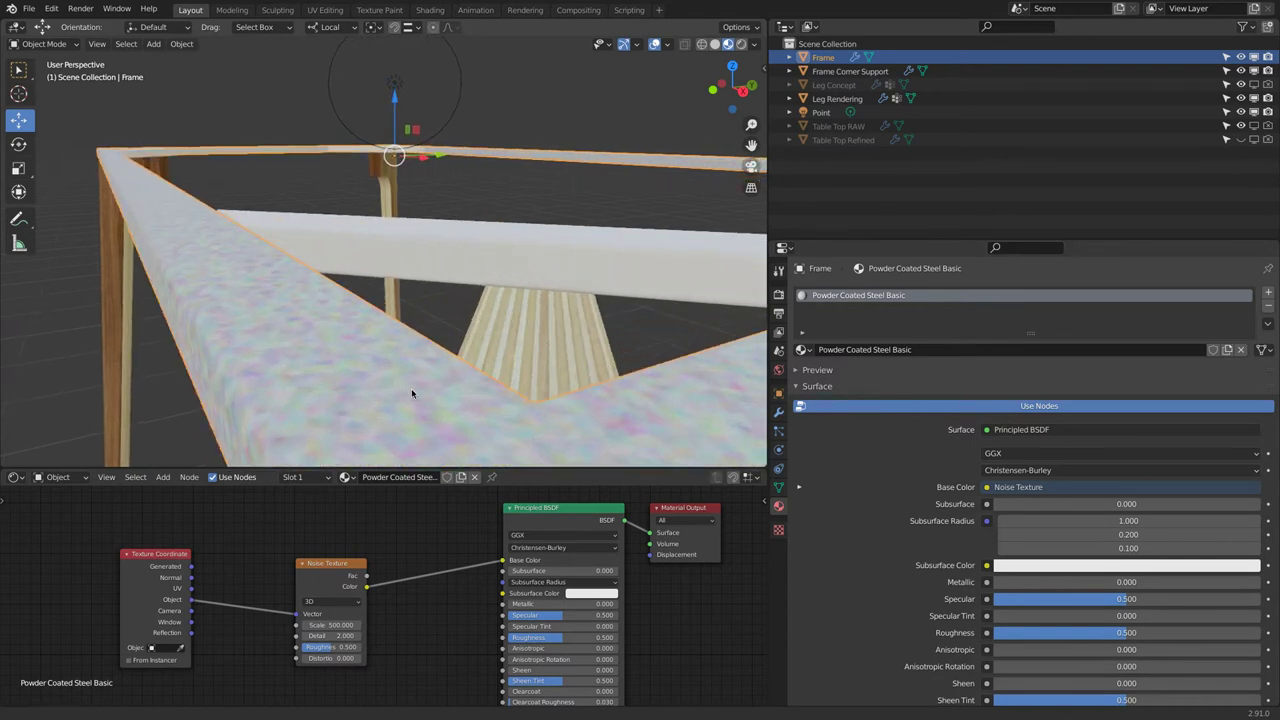
{"action": "key", "text": "ctrl+z"}
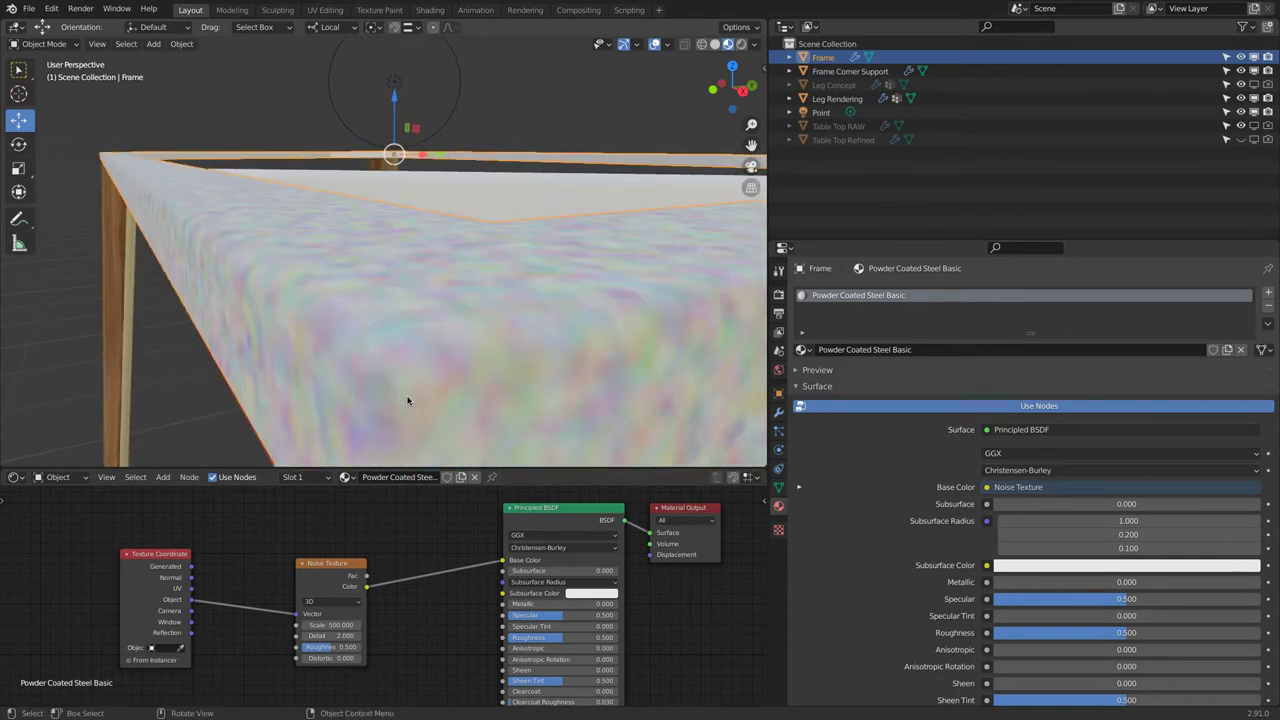
Step: Set the Noise Texture's scale to 1000
{"action": "left_click", "coordinate": [320, 625]}
{"action": "type", "text": "1"}
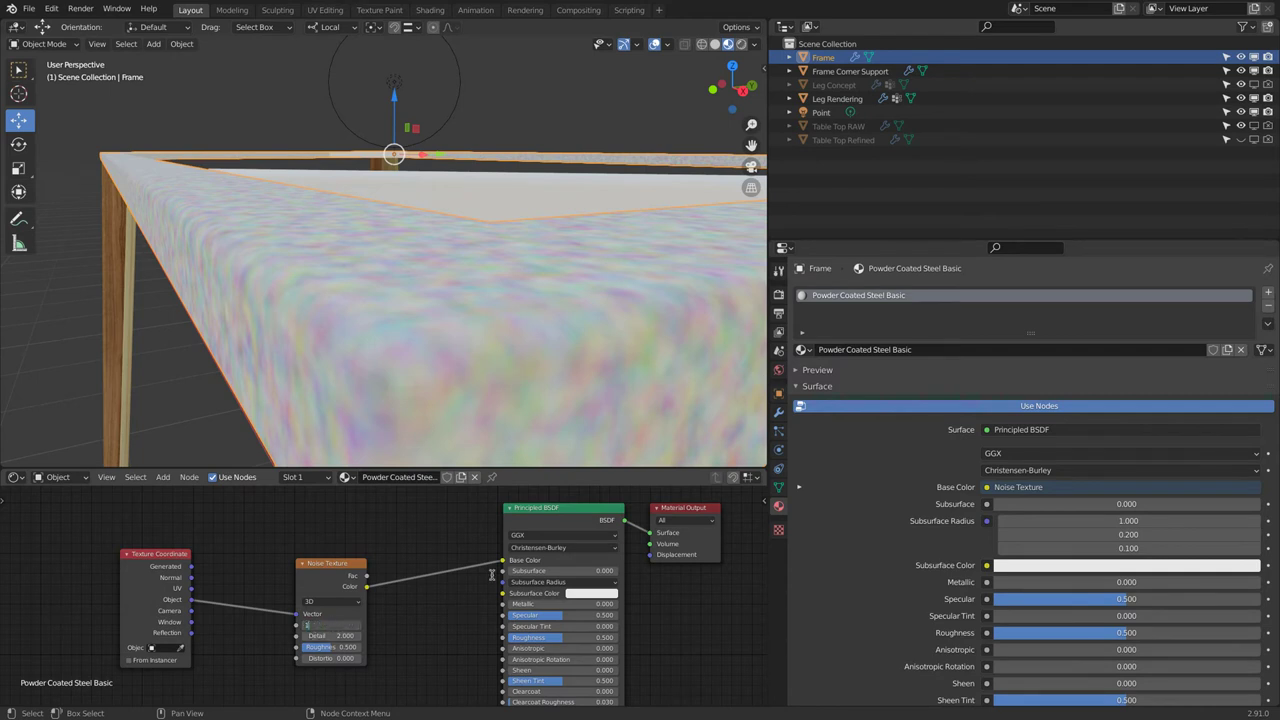
{"action": "type", "text": "000"}
{"action": "key", "text": "Return"}
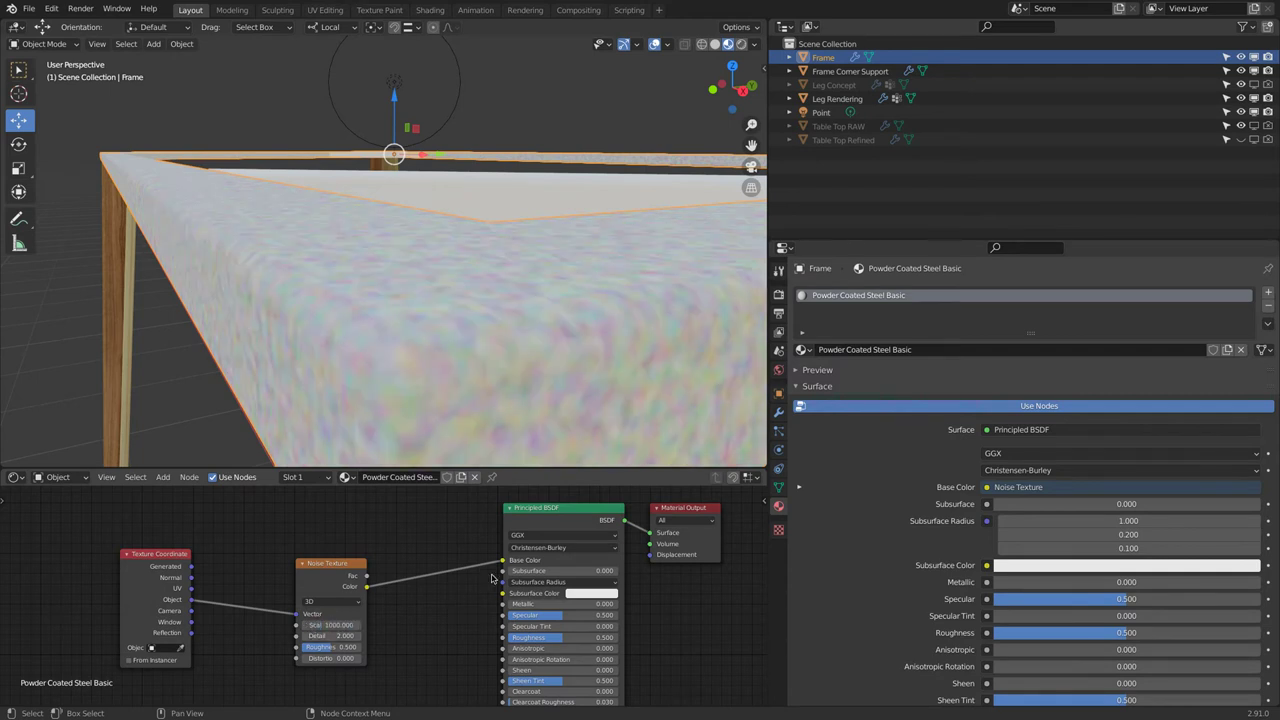
Step: Try the Noise Texture with detail at 0, then raise its roughness to 1 and its detail to 14.8
{"action": "scroll", "coordinate": [361, 640], "scroll_direction": "up", "scroll_amount": 3}
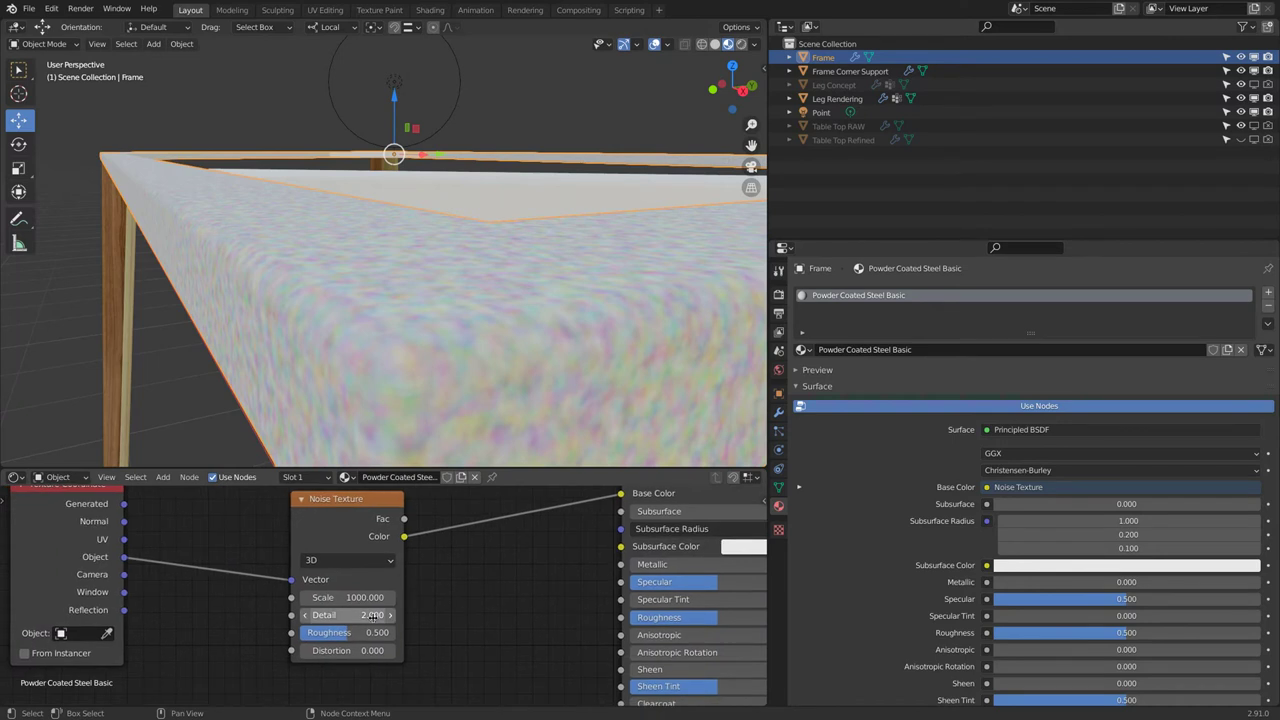
{"action": "left_click_drag", "start_coordinate": [345, 615], "coordinate": [124, 624]}
{"action": "scroll", "coordinate": [345, 620], "scroll_direction": "up", "scroll_amount": 4, "text": "ctrl"}
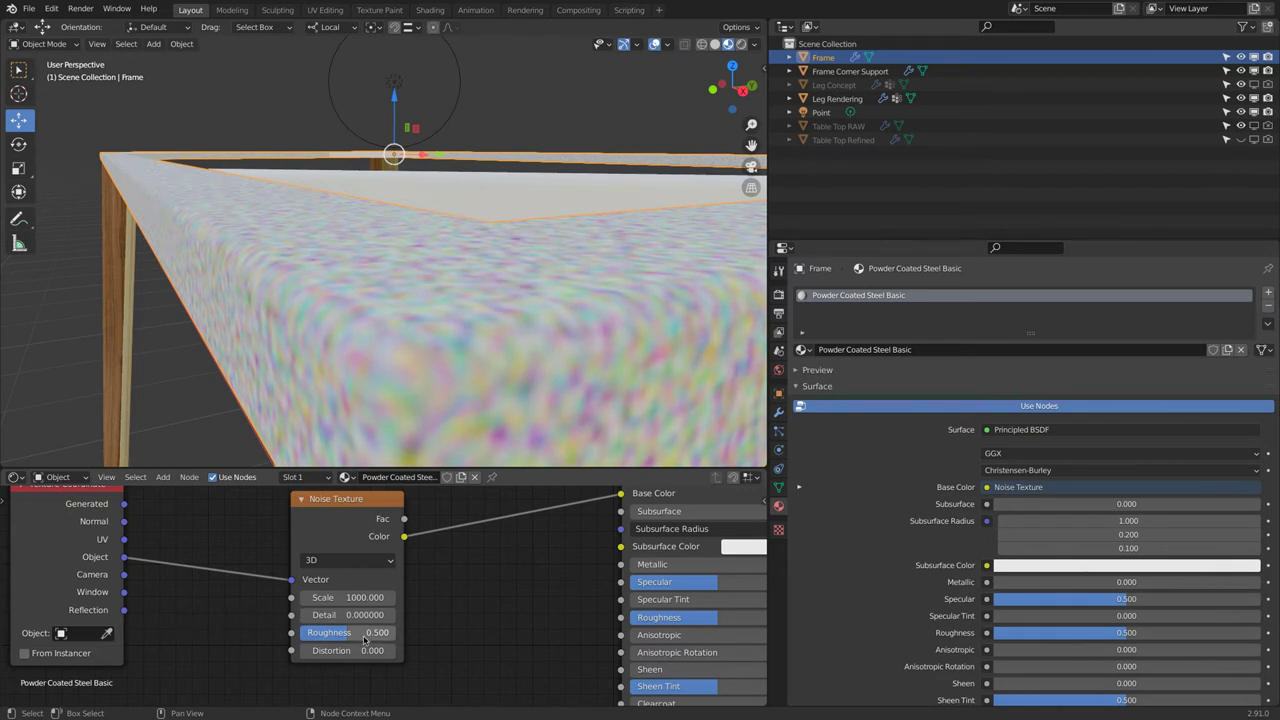
{"action": "left_click_drag", "start_coordinate": [318, 633], "coordinate": [457, 630]}
{"action": "left_click_drag", "start_coordinate": [349, 619], "coordinate": [454, 621]}
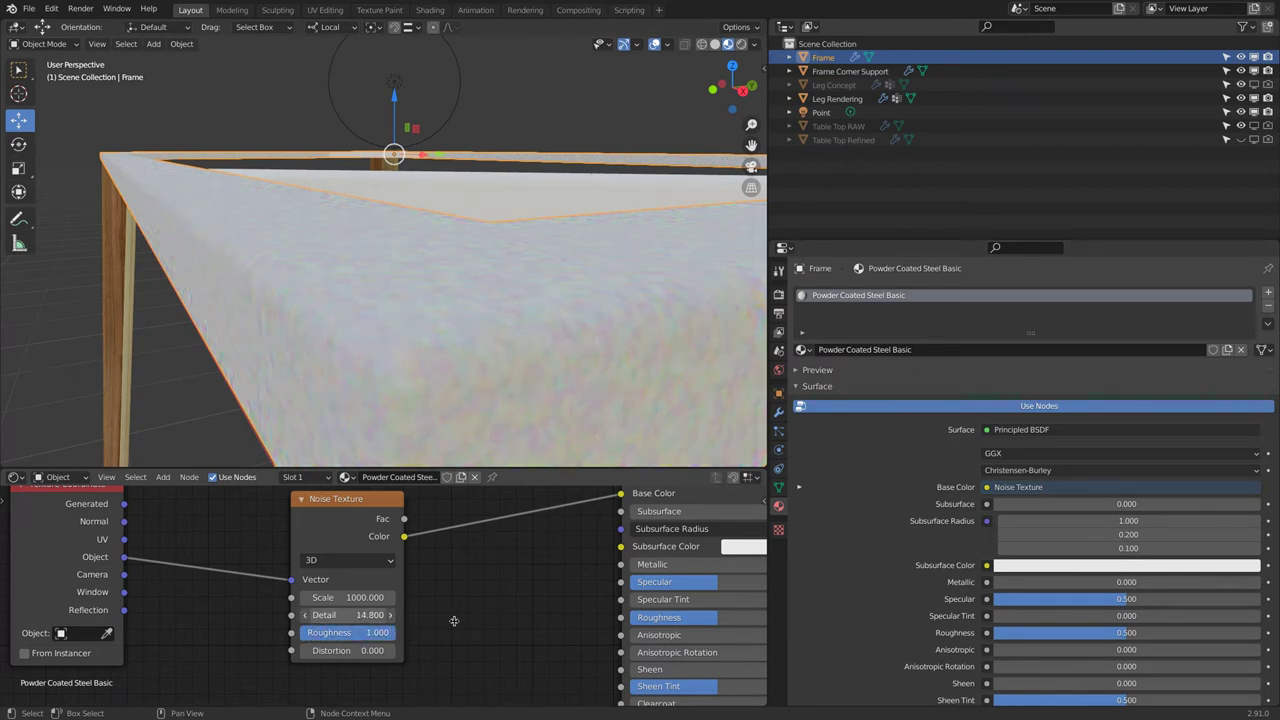
Step: Set the Noise Texture's detail to 1 and lower its roughness to 0
{"action": "left_click", "coordinate": [340, 614]}
{"action": "type", "text": "1"}
{"action": "key", "text": "Return"}
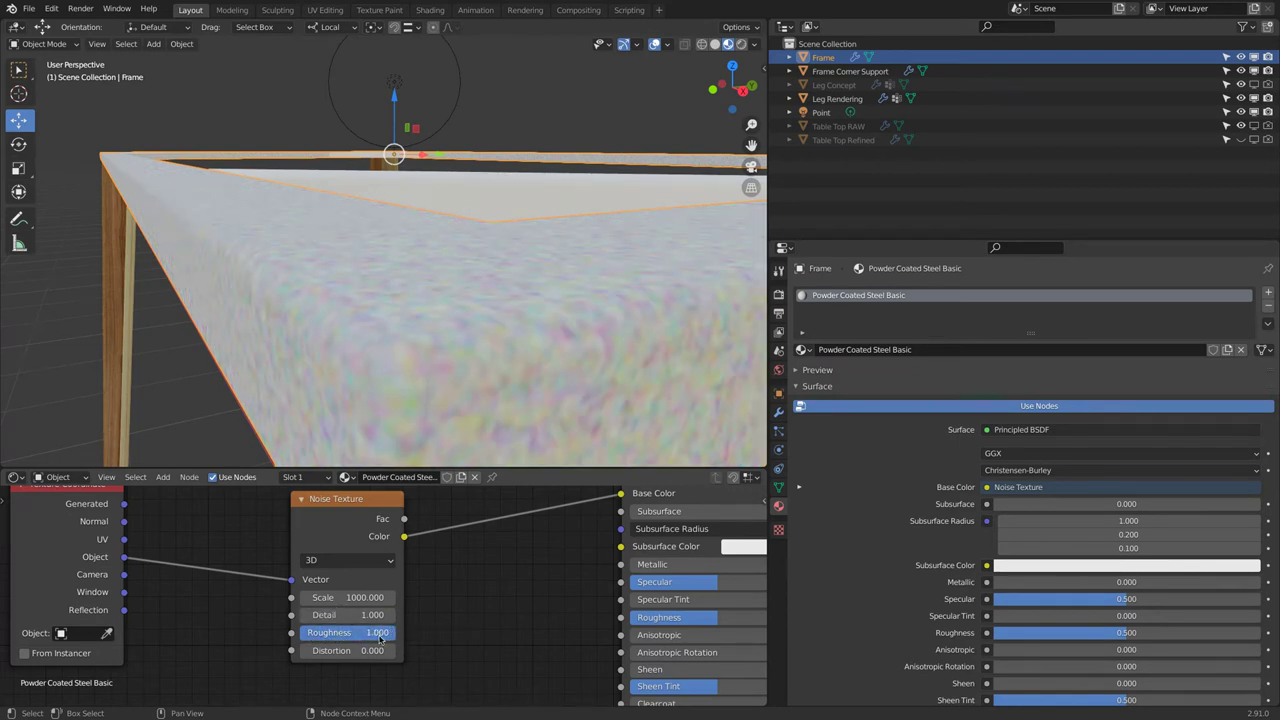
{"action": "left_click_drag", "start_coordinate": [345, 632], "coordinate": [218, 665]}
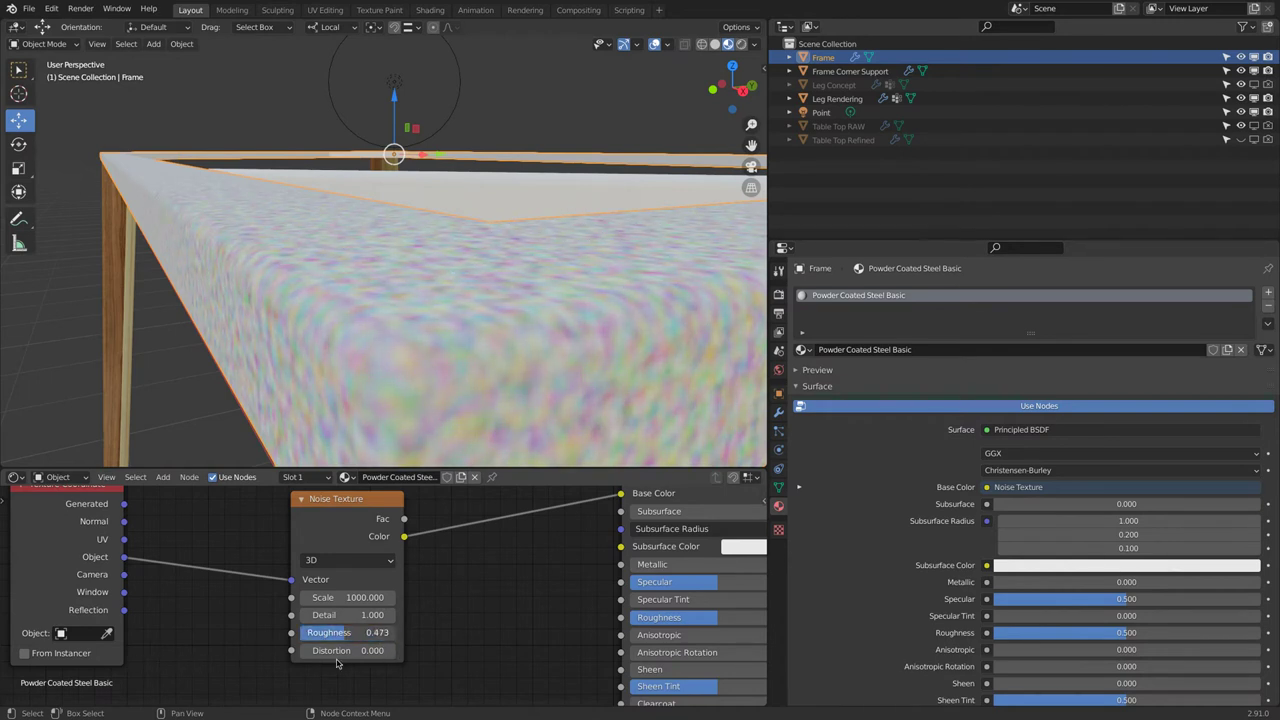
Step: Set the Noise Texture's detail to 5 and raise its roughness to 1
{"action": "left_click", "coordinate": [349, 615]}
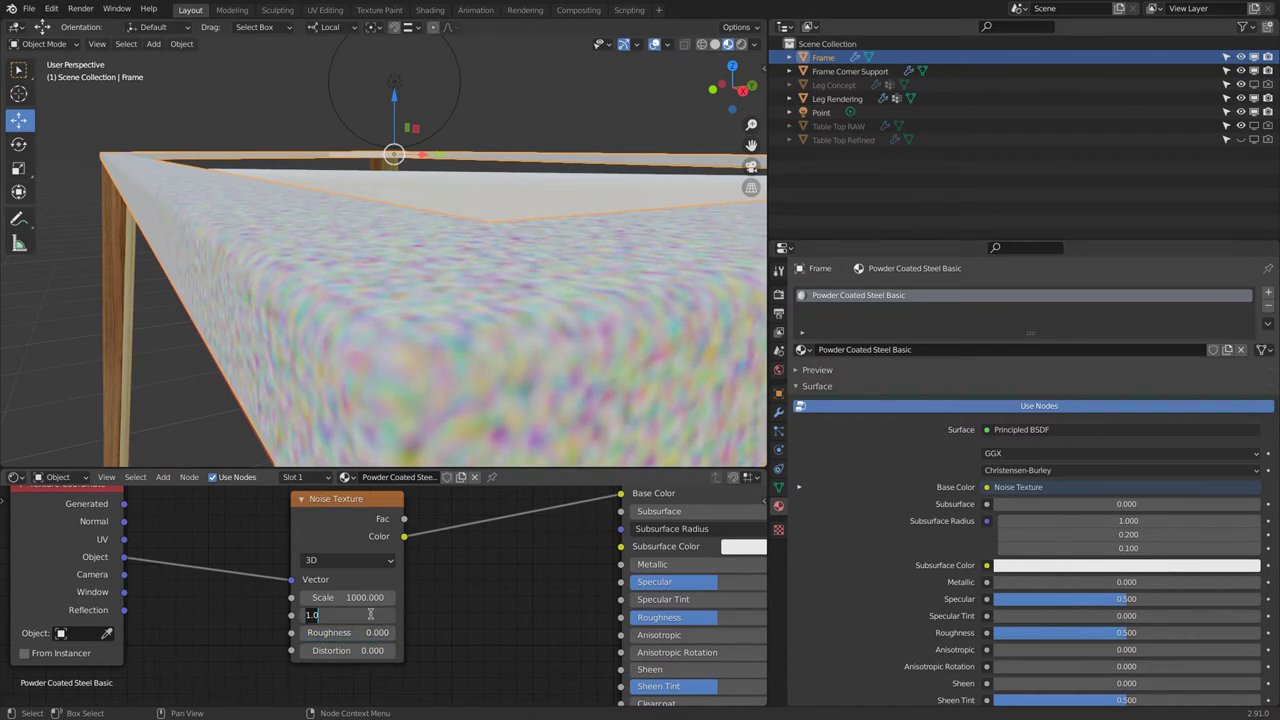
{"action": "type", "text": "5"}
{"action": "key", "text": "Return"}
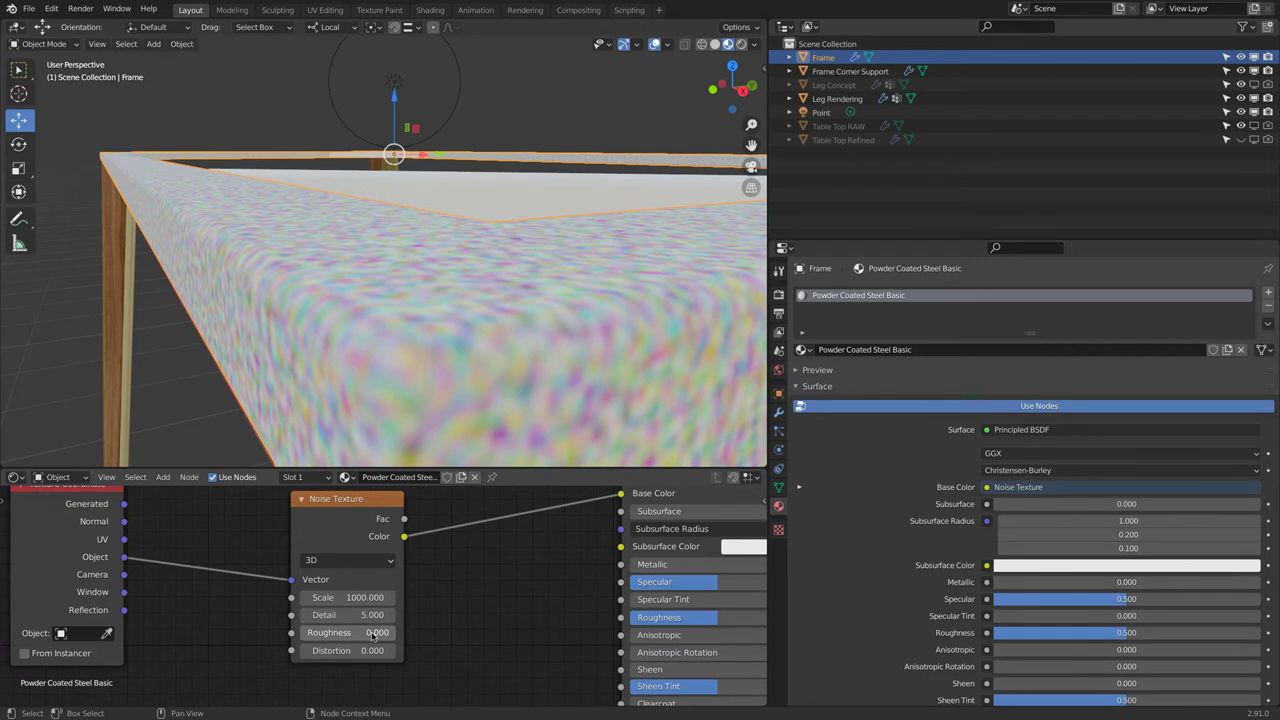
{"action": "left_click_drag", "start_coordinate": [372, 632], "coordinate": [494, 634]}
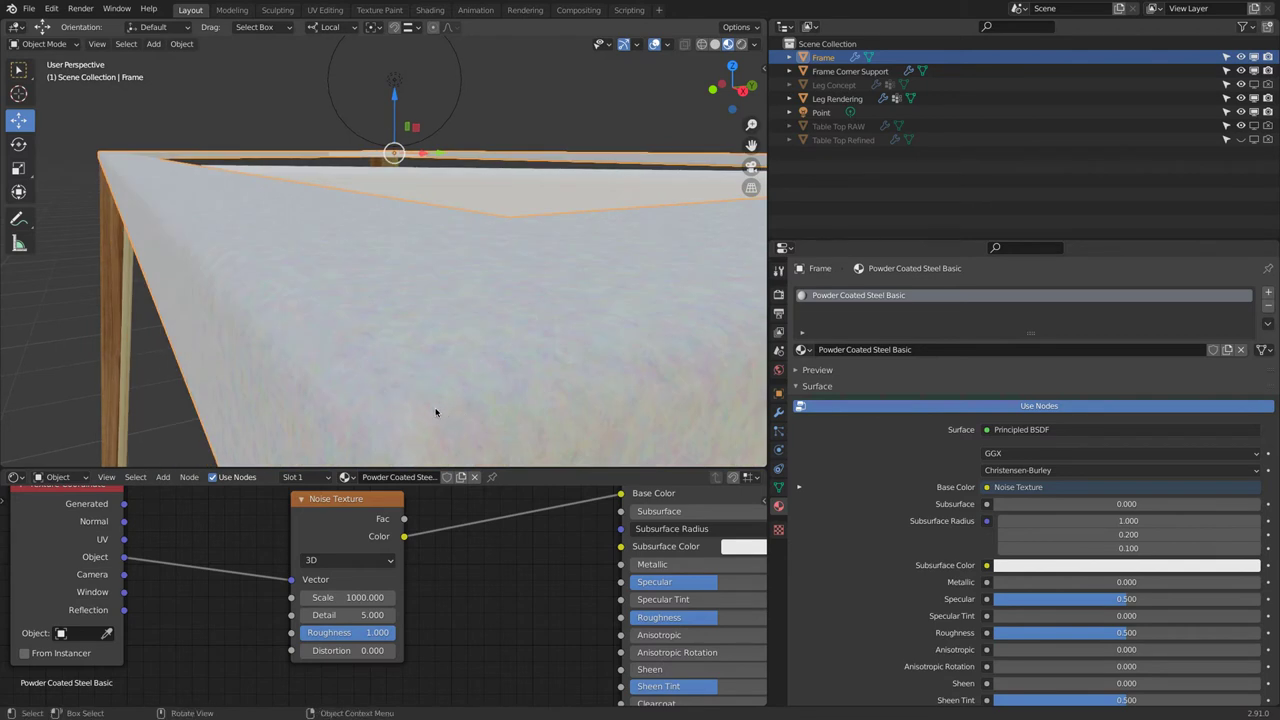
Step: Try Noise Texture detail values of 10, 1 and 2 to compare their effect on the frame
{"action": "left_click", "coordinate": [342, 615]}
{"action": "type", "text": "10"}
{"action": "key", "text": "Return"}
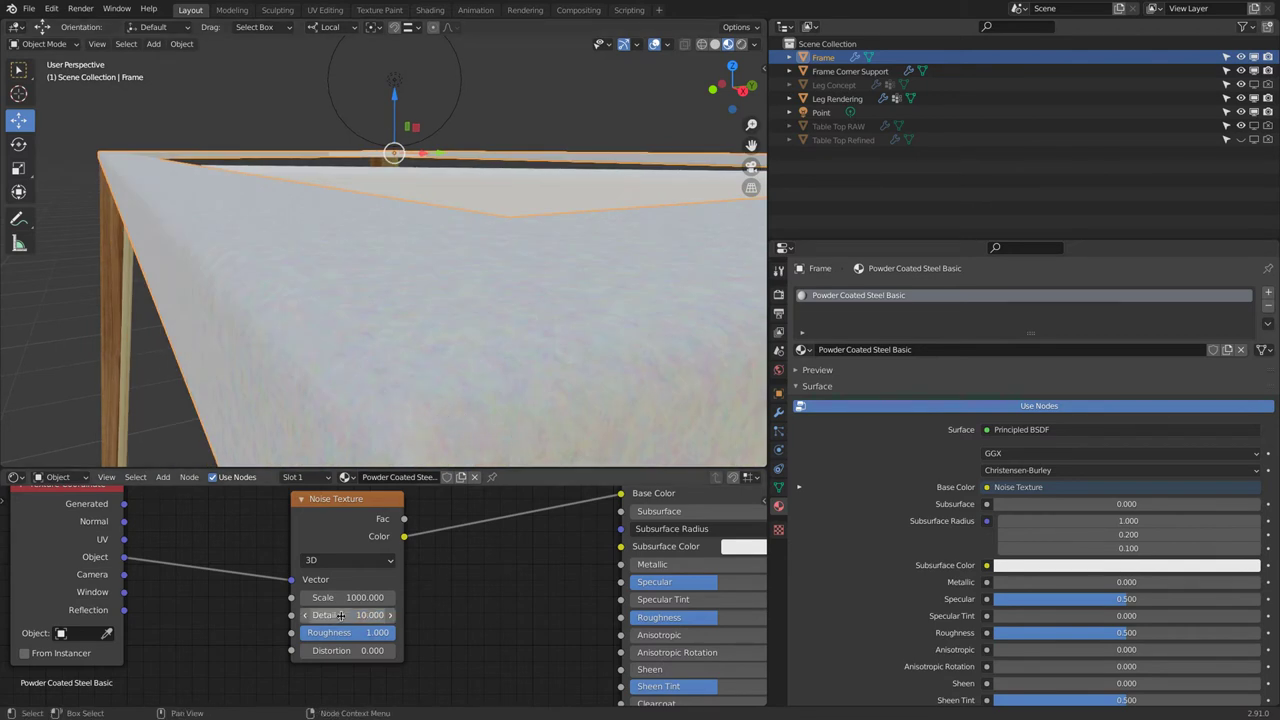
{"action": "left_click", "coordinate": [342, 615]}
{"action": "type", "text": "0"}
{"action": "key", "text": "Return"}
{"action": "left_click", "coordinate": [342, 615]}
{"action": "type", "text": "1.0"}
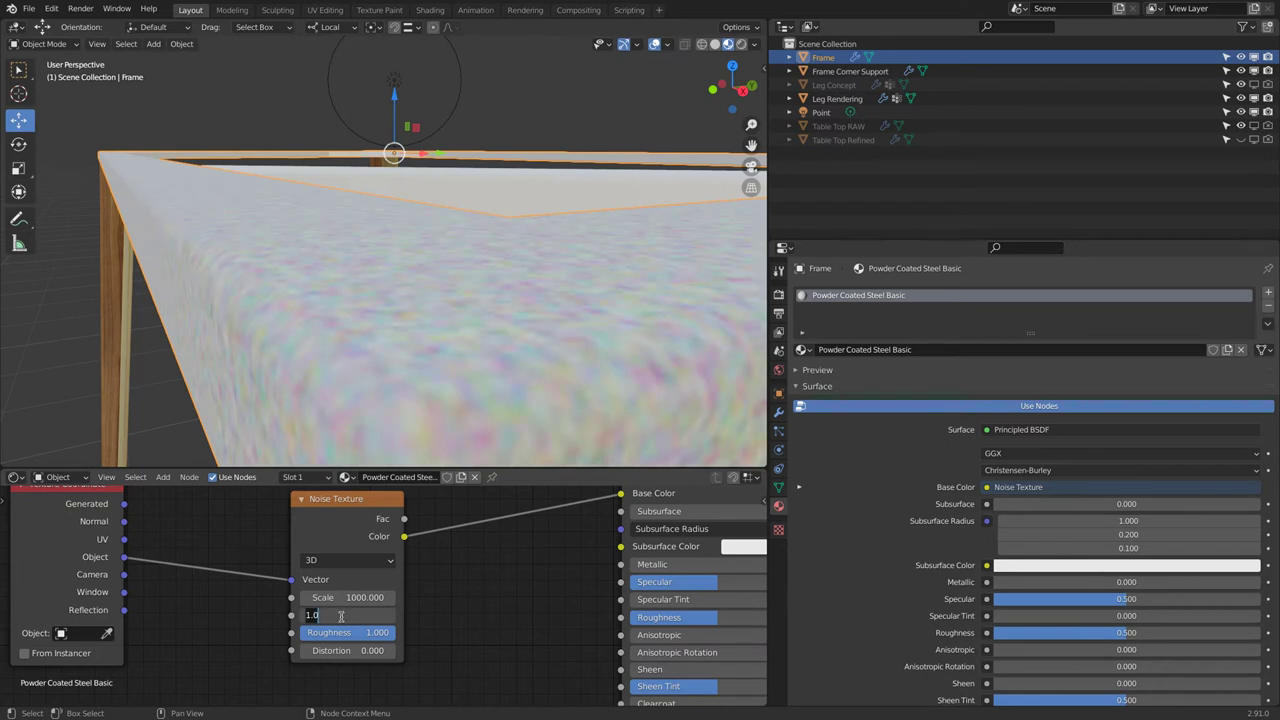
{"action": "key", "text": "Return"}
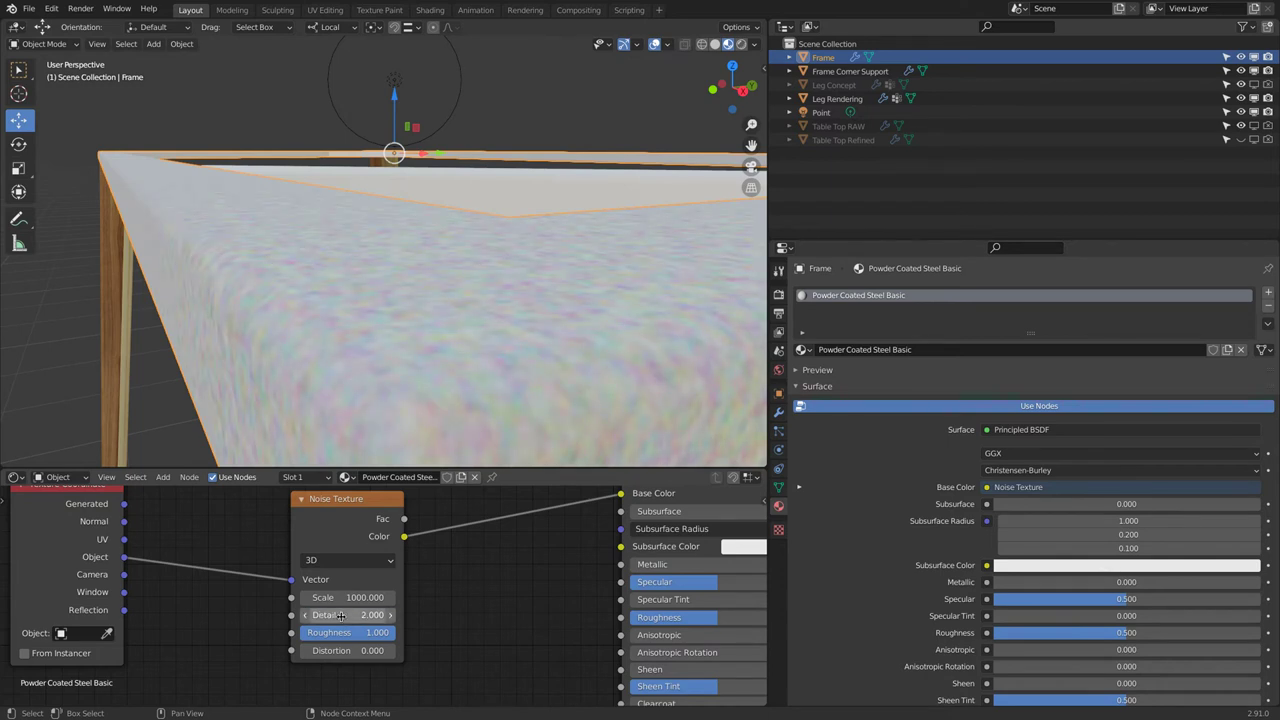
Step: Set the Noise Texture's detail to 4 and its roughness to 0
{"action": "left_click", "coordinate": [341, 615]}
{"action": "type", "text": "4"}
{"action": "key", "text": "Return"}
{"action": "left_click_drag", "start_coordinate": [341, 632], "coordinate": [297, 636]}
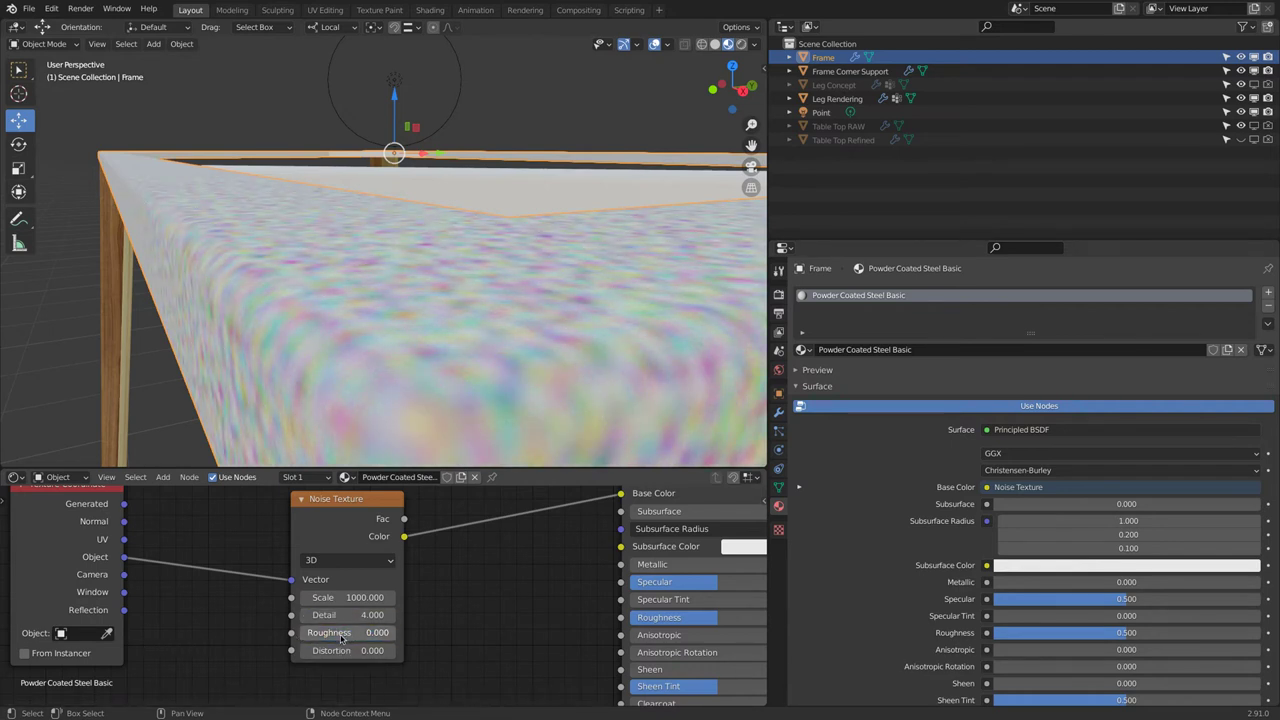
Step: Try a strong distortion on the Noise Texture and reset the distortion to 0
{"action": "mouse_move", "coordinate": [341, 650]}
{"action": "left_mouse_down"}
{"action": "mouse_move", "coordinate": [385, 651]}
{"action": "mouse_move", "coordinate": [351, 657]}
{"action": "left_mouse_up"}
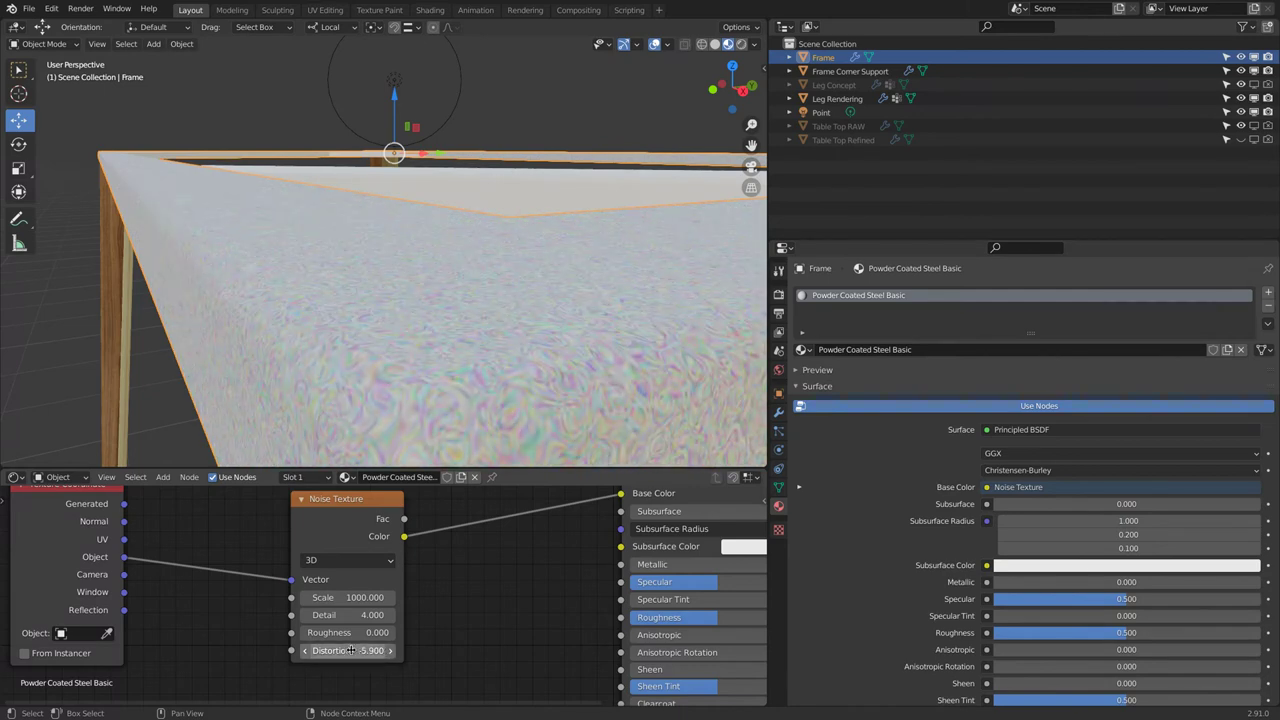
{"action": "left_click", "coordinate": [352, 651]}
{"action": "type", "text": "0"}
{"action": "key", "text": "Return"}
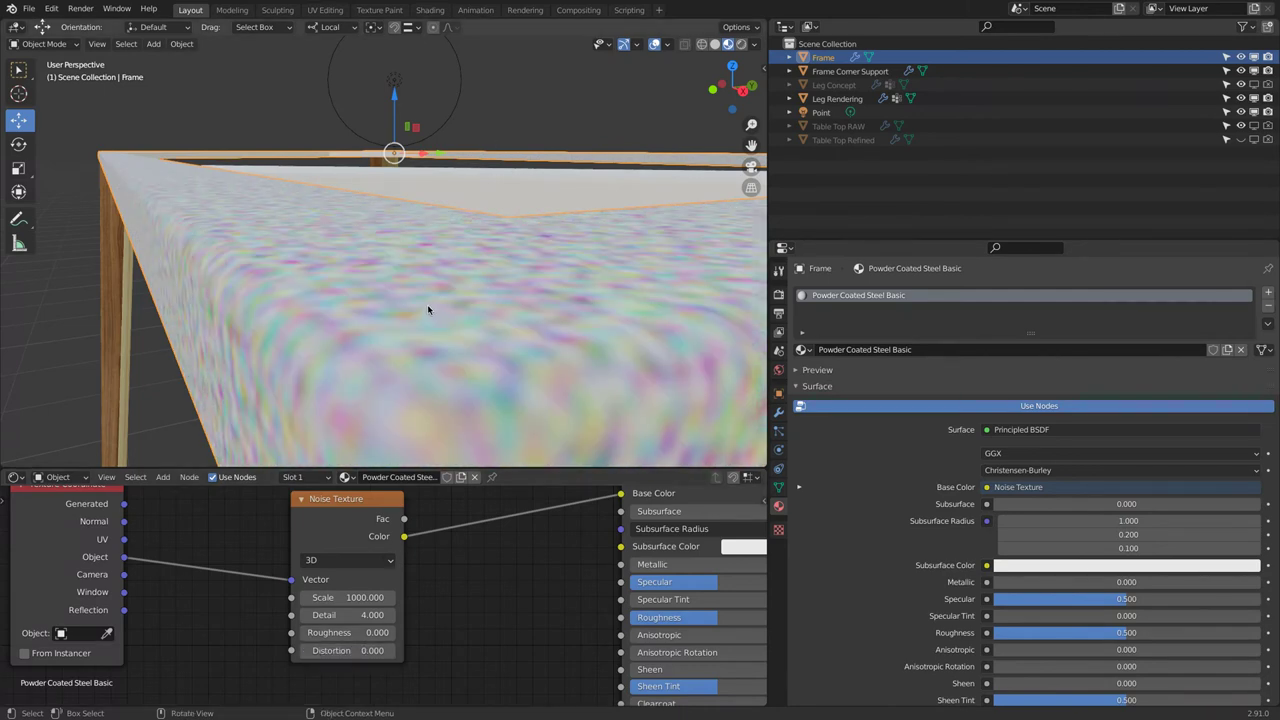
Step: Examine the noise pattern on the frame and compare it with the powder-coated steel reference photos in the Chrome browser
{"action": "scroll", "coordinate": [428, 300], "scroll_direction": "down", "scroll_amount": 6}
{"action": "middle_click_drag", "start_coordinate": [428, 283], "coordinate": [545, 349]}
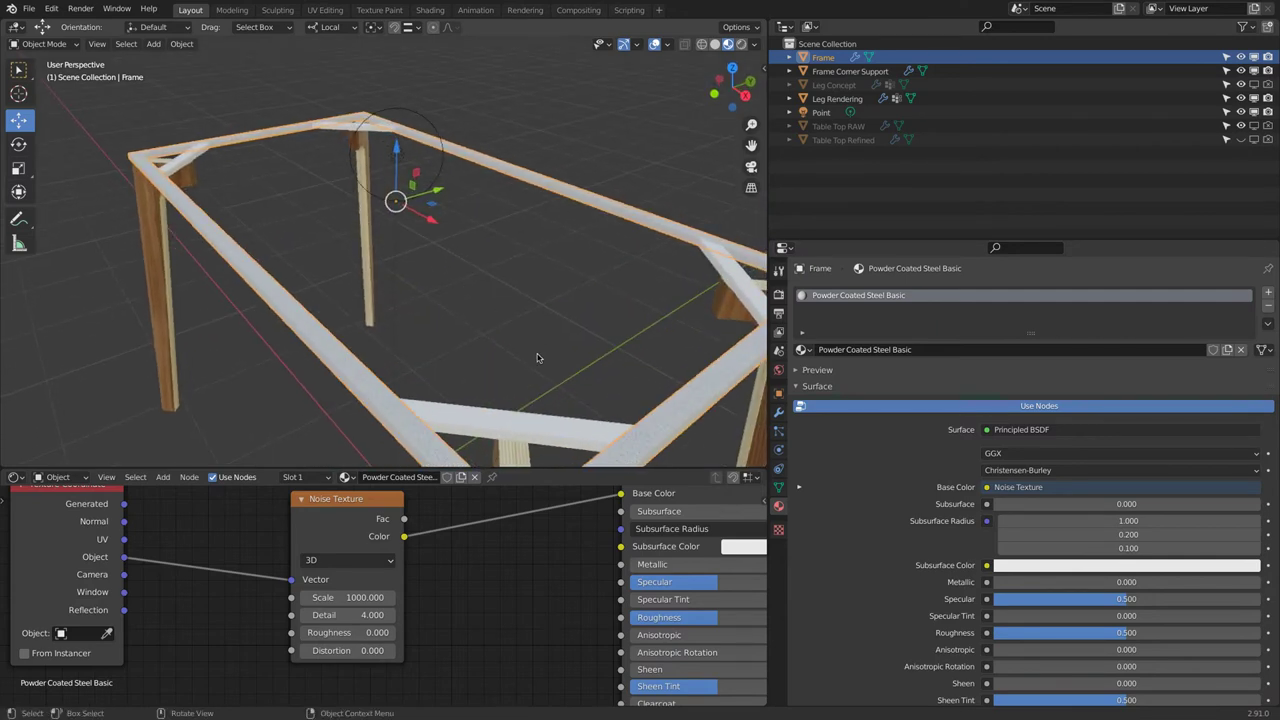
{"action": "scroll", "coordinate": [536, 358], "scroll_direction": "down", "scroll_amount": 1}
{"action": "scroll", "coordinate": [536, 358], "scroll_direction": "up", "scroll_amount": 6}
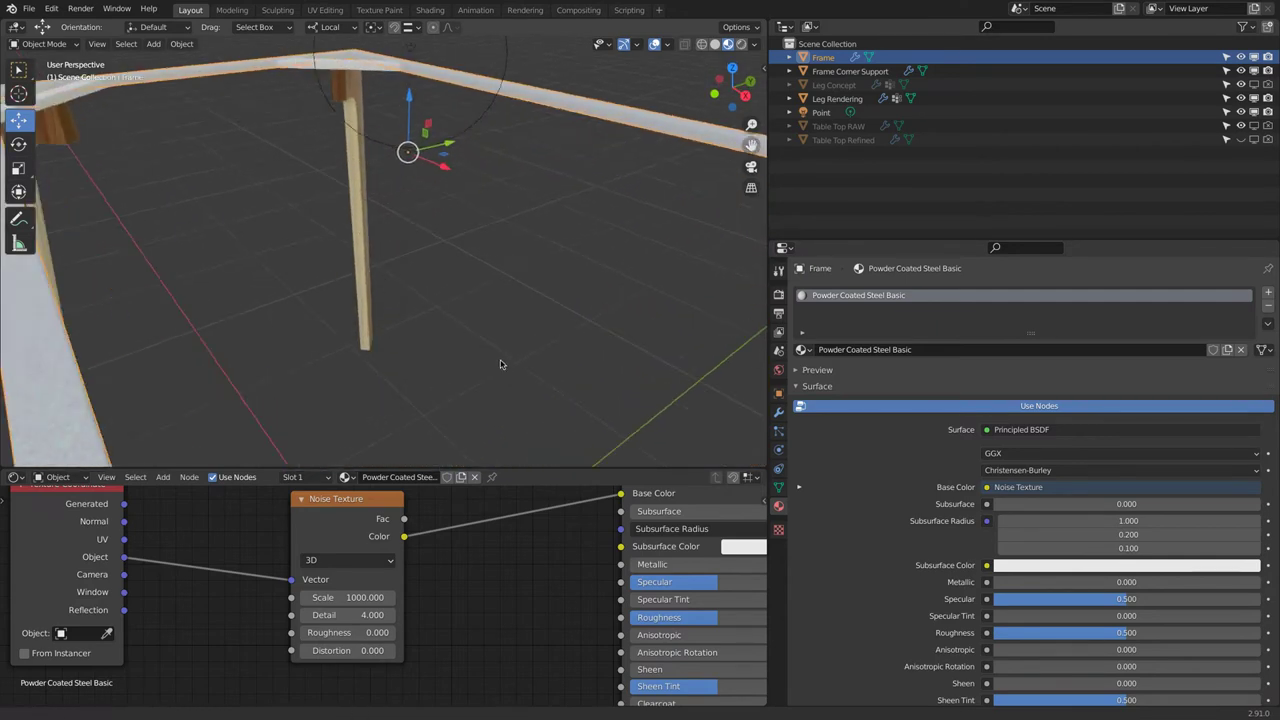
{"action": "scroll", "coordinate": [335, 385], "scroll_direction": "up", "scroll_amount": 8}
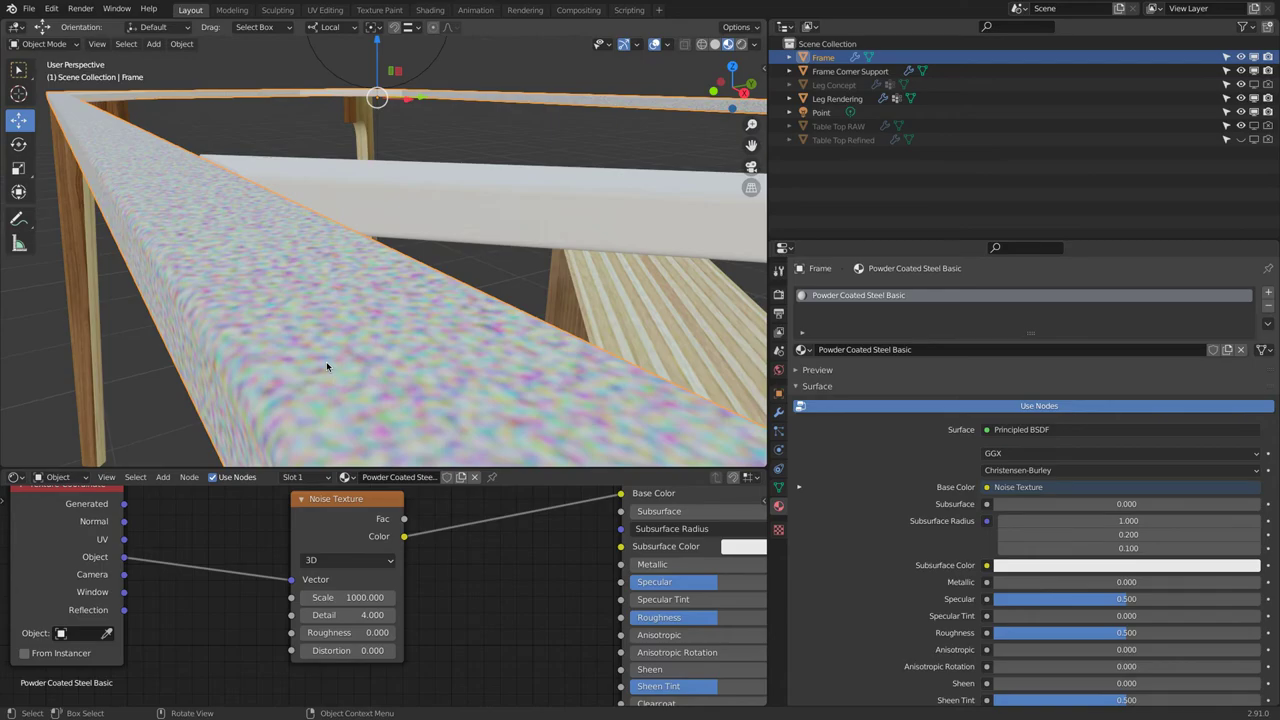
{"action": "key", "text": "super+Tab"}
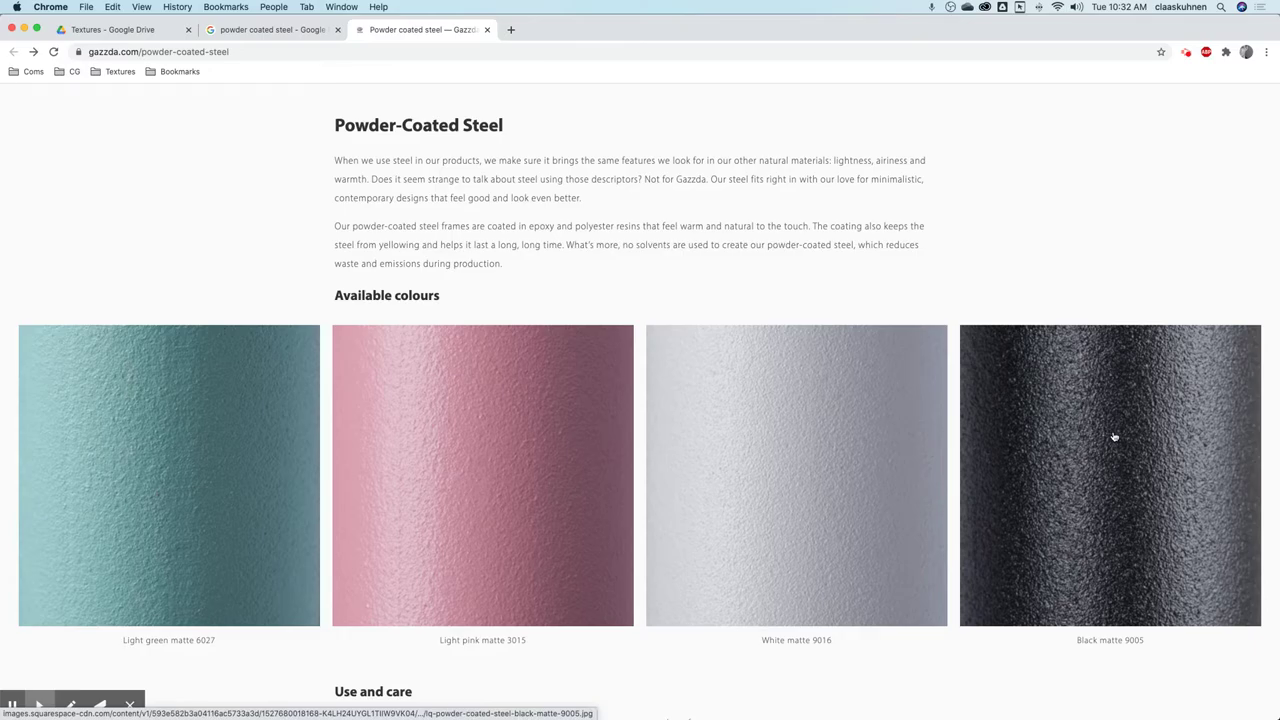
{"action": "key", "text": "super+Tab"}
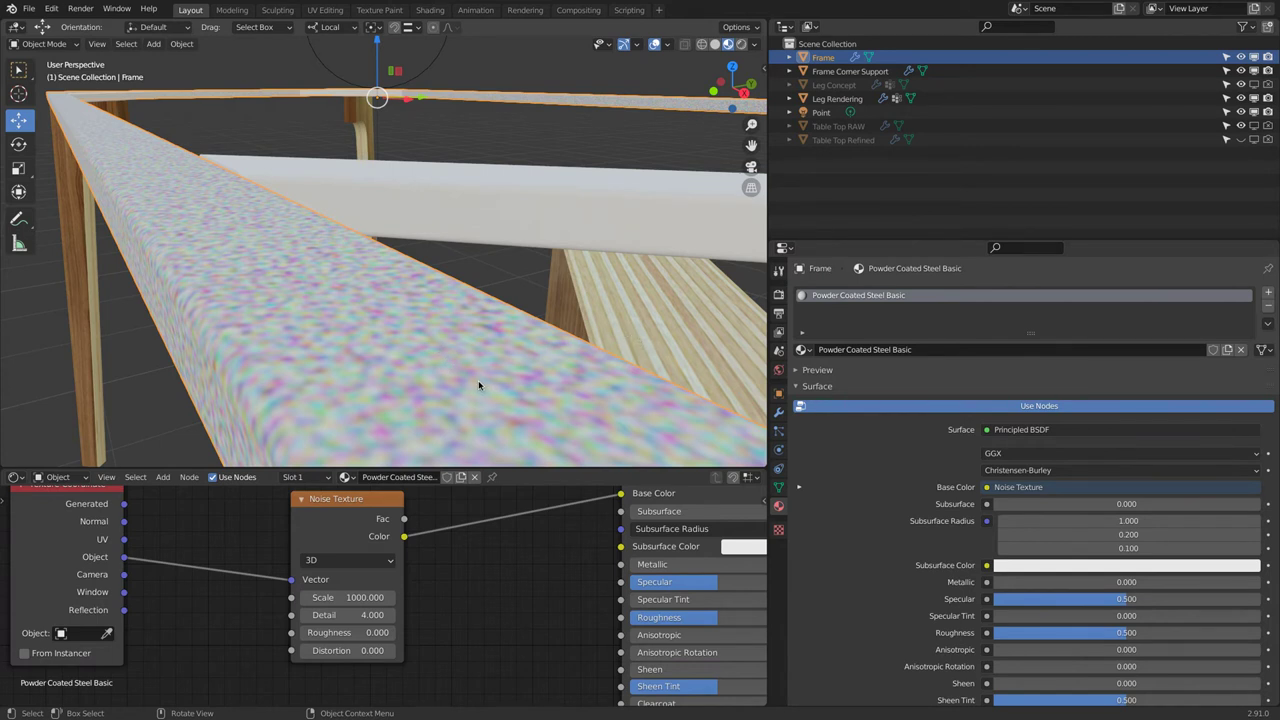
{"action": "scroll", "coordinate": [385, 597], "scroll_direction": "down", "scroll_amount": 2}
{"action": "scroll", "coordinate": [415, 284], "scroll_direction": "down", "scroll_amount": 10}
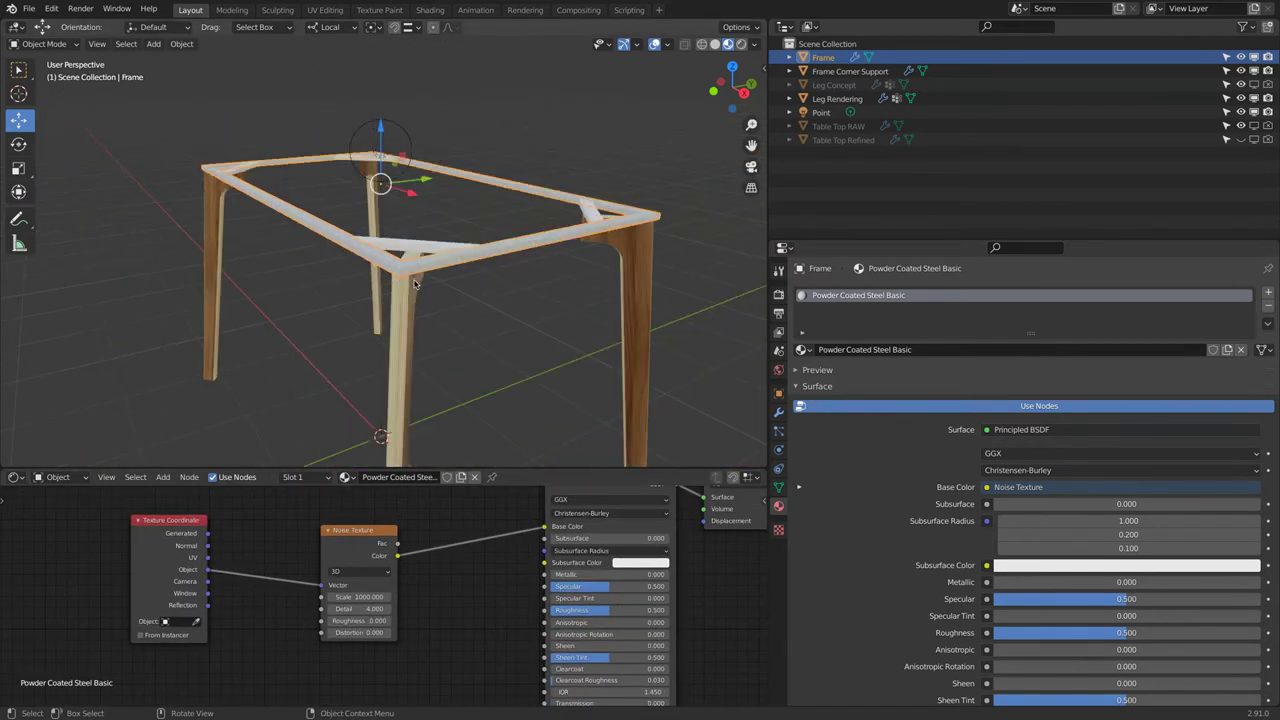
{"action": "scroll", "coordinate": [415, 284], "scroll_direction": "up", "scroll_amount": 2}
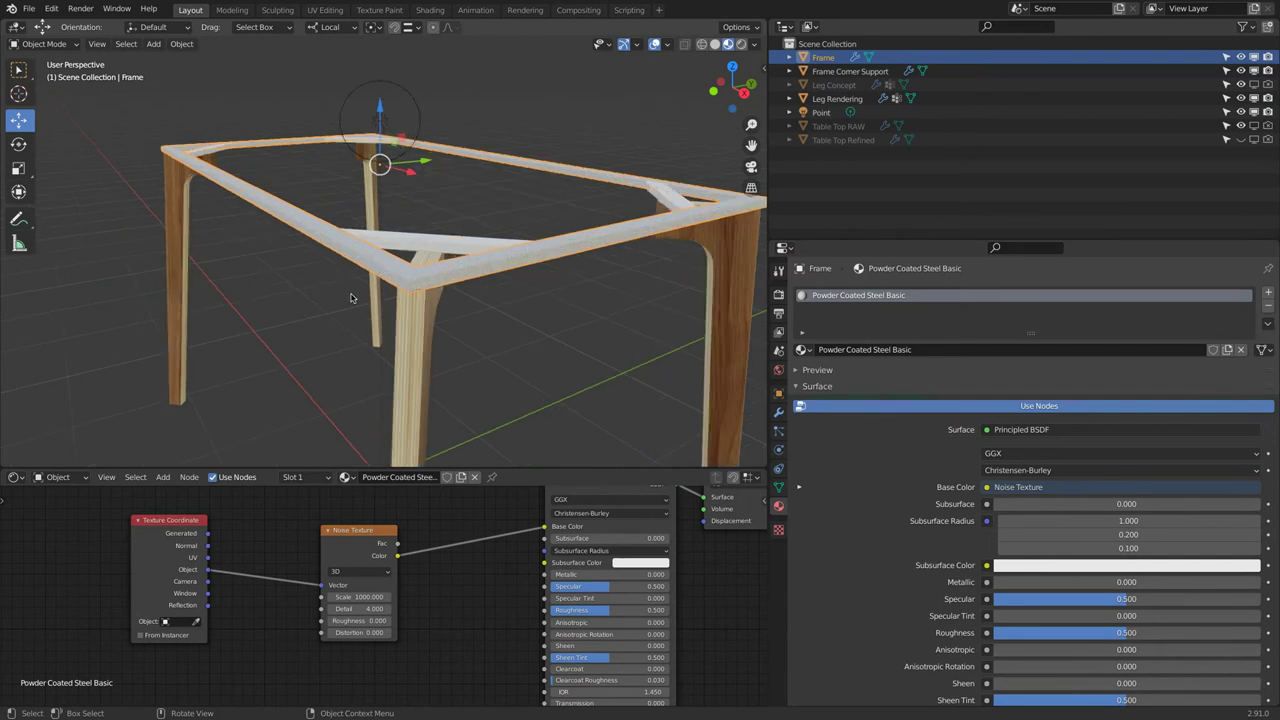
{"action": "scroll", "coordinate": [456, 325], "scroll_direction": "up", "scroll_amount": 6}
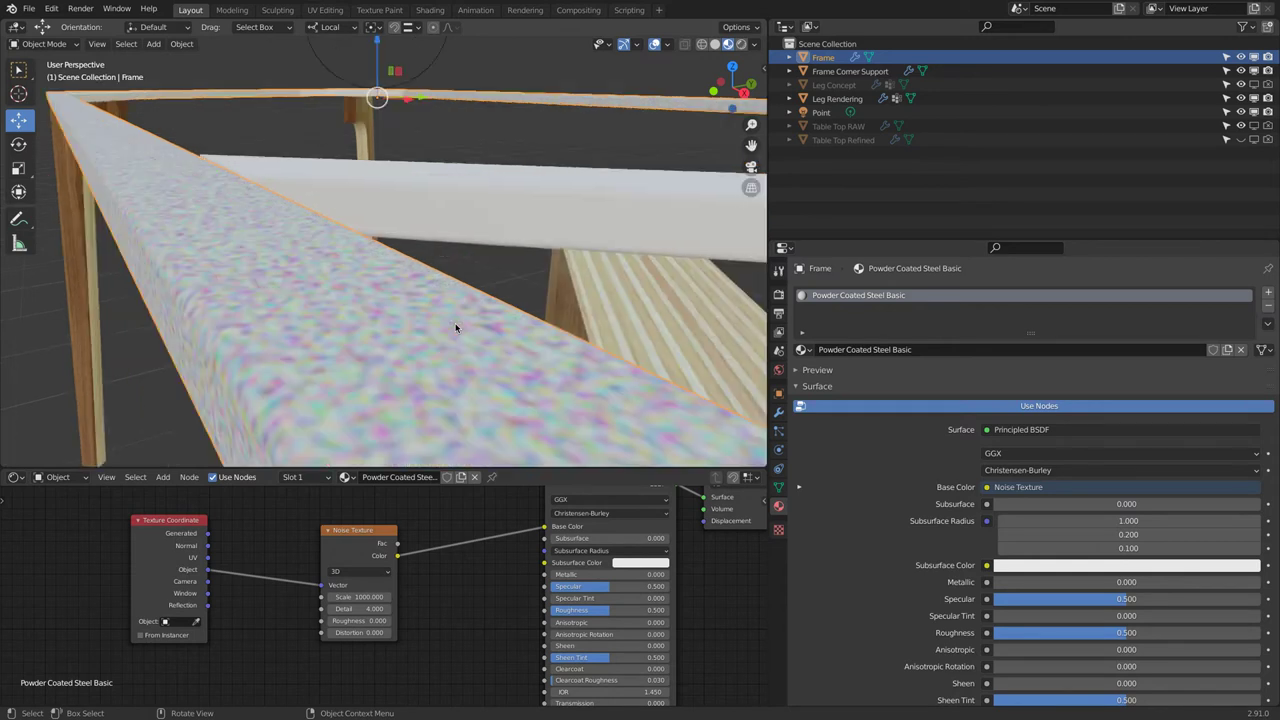
Step: Try the Noise Texture's Fac output as the base color and disconnect the texture from the Principled BSDF
{"action": "middle_click_drag", "start_coordinate": [459, 611], "coordinate": [287, 597]}
{"action": "left_click_drag", "start_coordinate": [277, 595], "coordinate": [424, 578]}
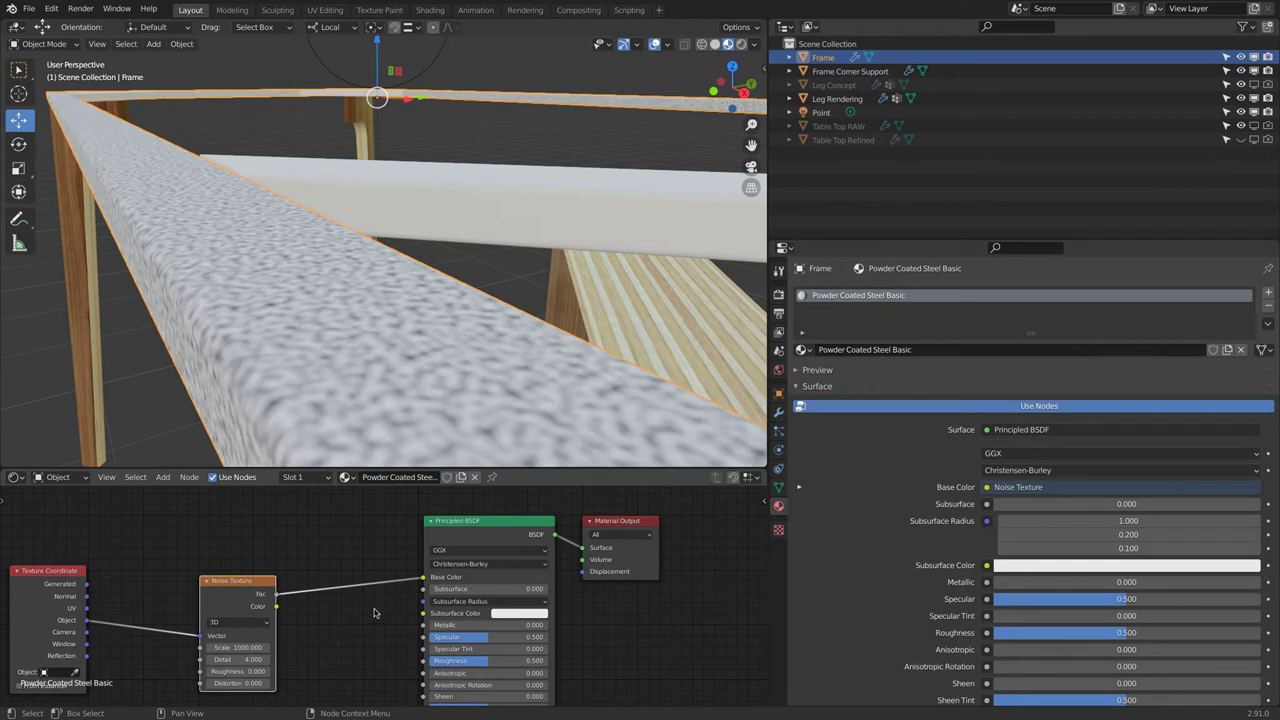
{"action": "middle_click_drag", "start_coordinate": [387, 611], "coordinate": [535, 588]}
{"action": "left_click_drag", "start_coordinate": [578, 555], "coordinate": [523, 620]}
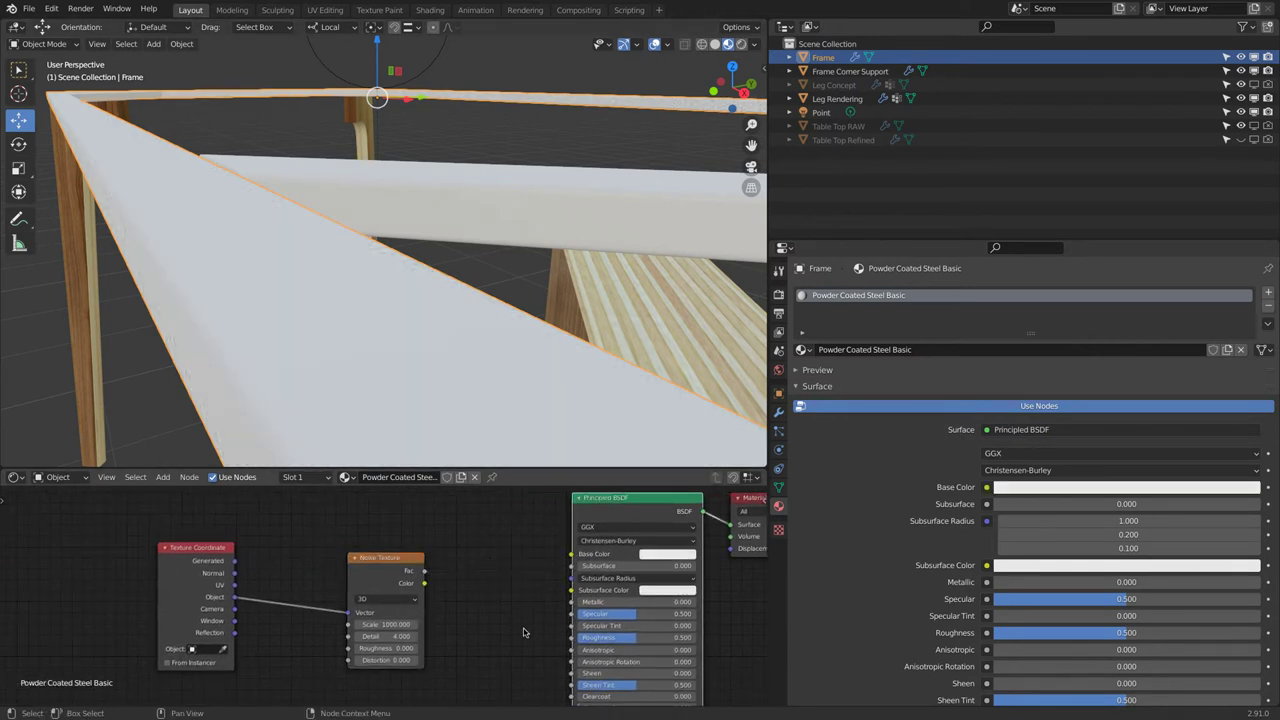
Step: Set the Principled BSDF's roughness to 0
{"action": "middle_click_drag", "start_coordinate": [523, 620], "coordinate": [457, 549]}
{"action": "scroll", "coordinate": [451, 557], "scroll_direction": "down", "scroll_amount": 2}
{"action": "scroll", "coordinate": [451, 557], "scroll_direction": "down", "scroll_amount": 1}
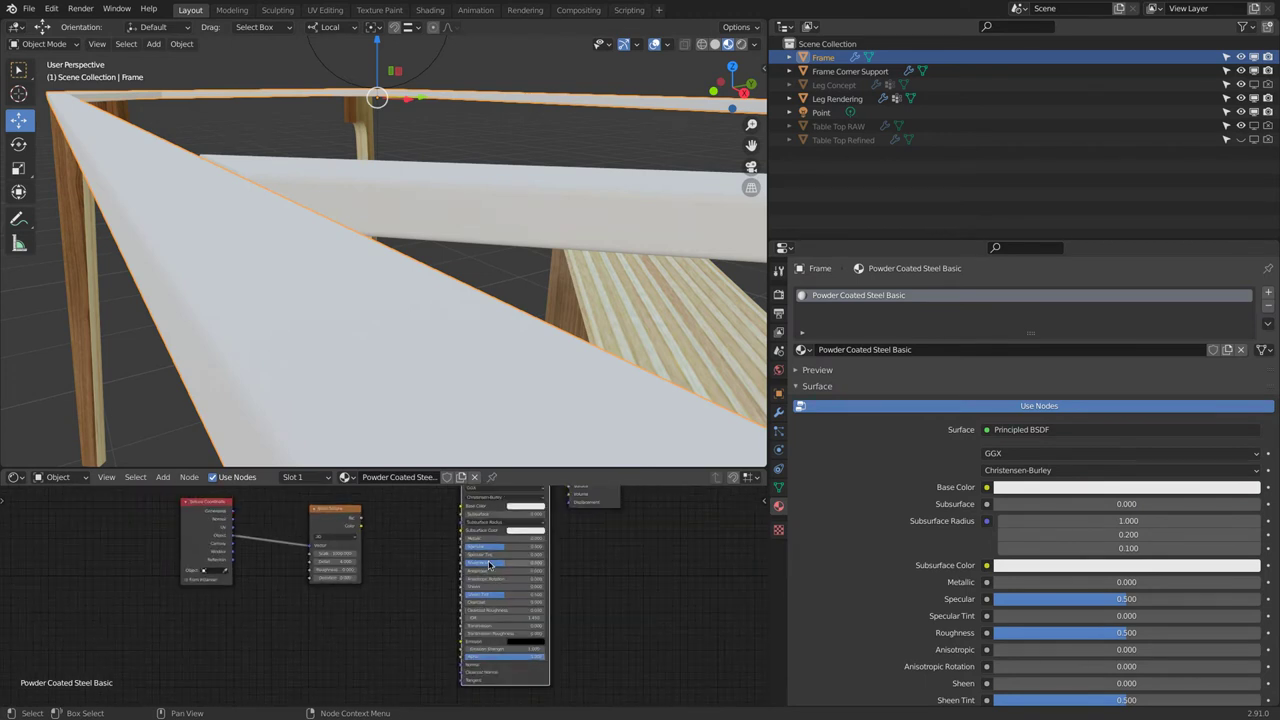
{"action": "left_click_drag", "start_coordinate": [490, 564], "coordinate": [447, 566]}
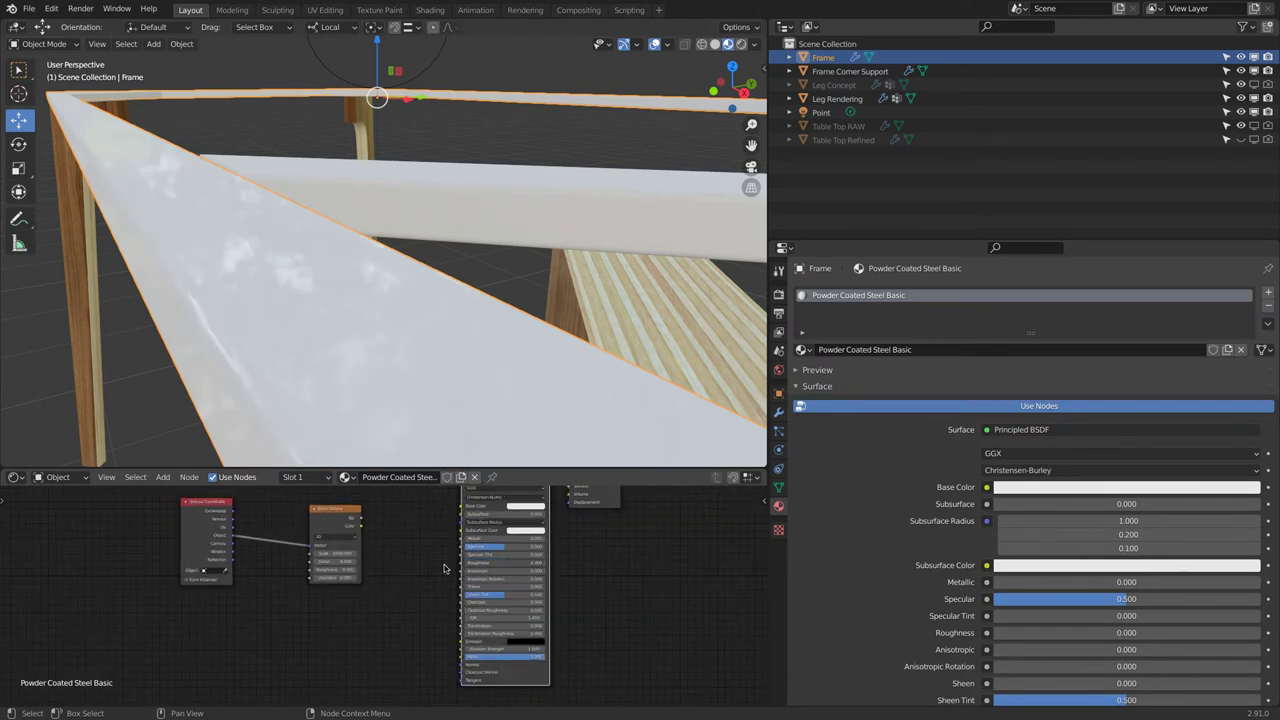
Step: Add a Bump node, feed the Noise Texture into its Height and connect its Normal output to the Principled BSDF's Normal input
{"action": "middle_click_drag", "start_coordinate": [412, 558], "coordinate": [388, 573]}
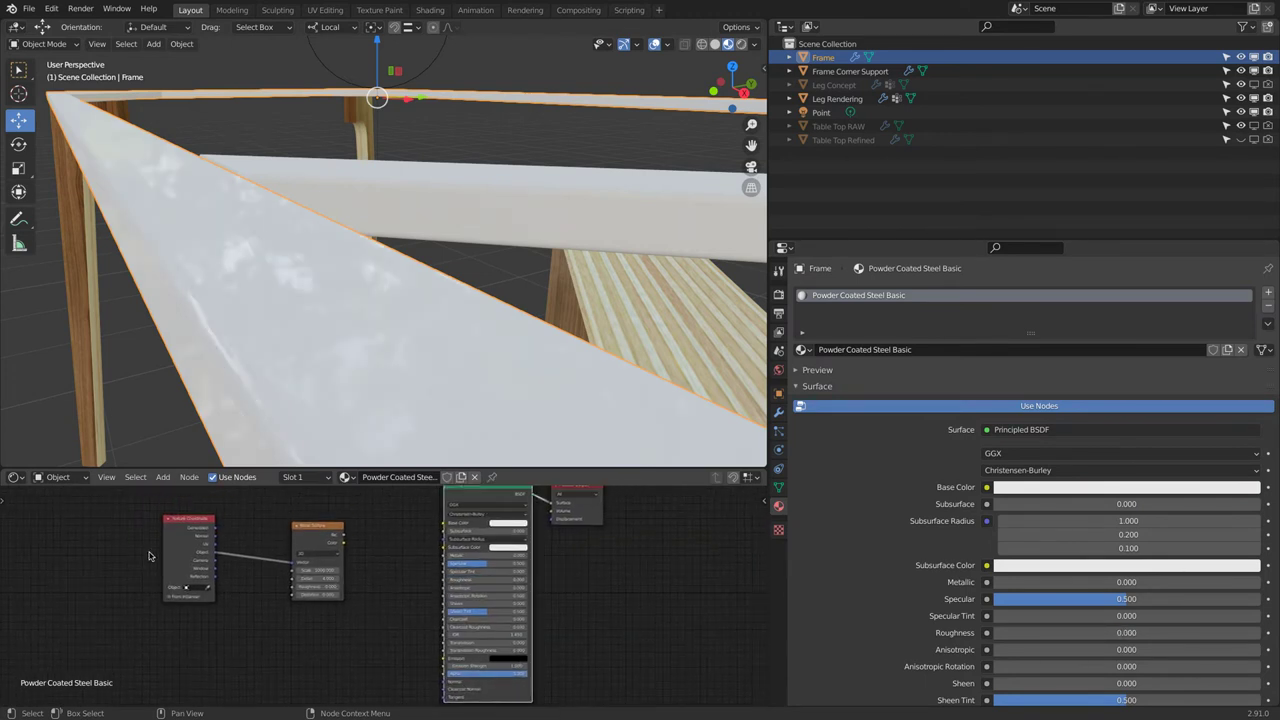
{"action": "left_click", "coordinate": [162, 477]}
{"action": "mouse_move", "coordinate": [182, 581]}
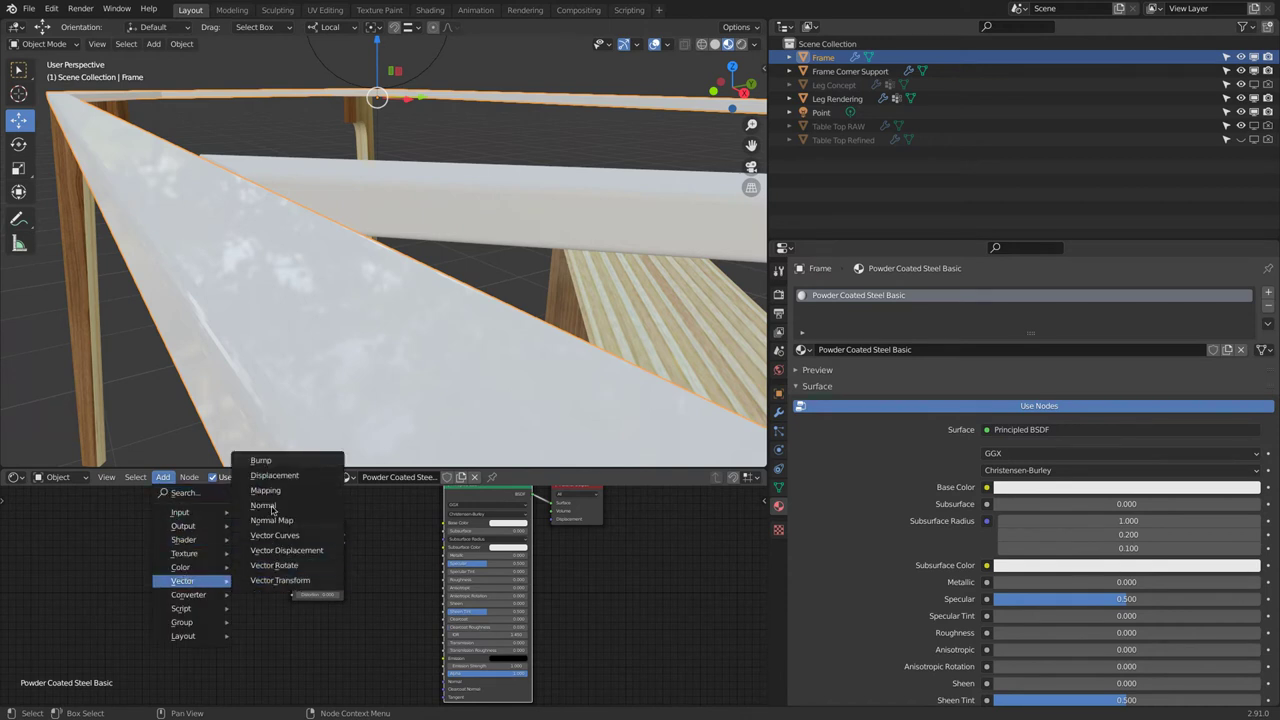
{"action": "left_click", "coordinate": [277, 465]}
{"action": "left_click", "coordinate": [365, 531]}
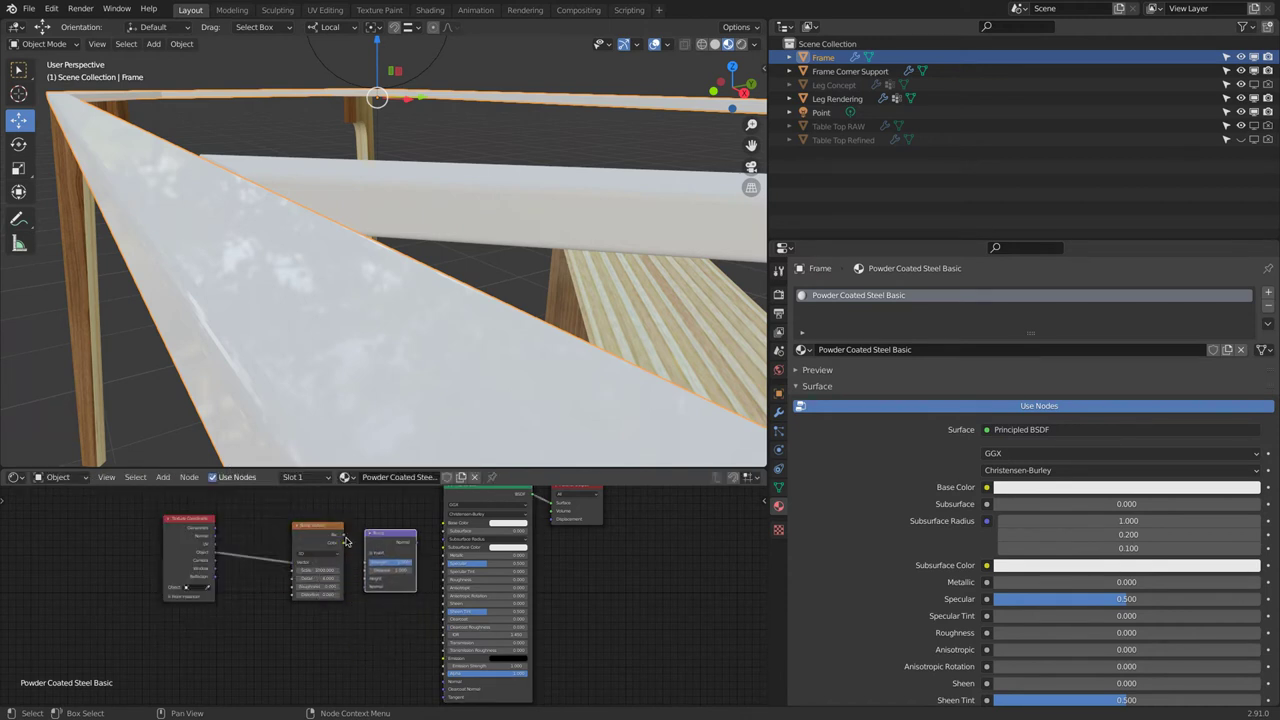
{"action": "left_click_drag", "start_coordinate": [342, 538], "coordinate": [366, 578]}
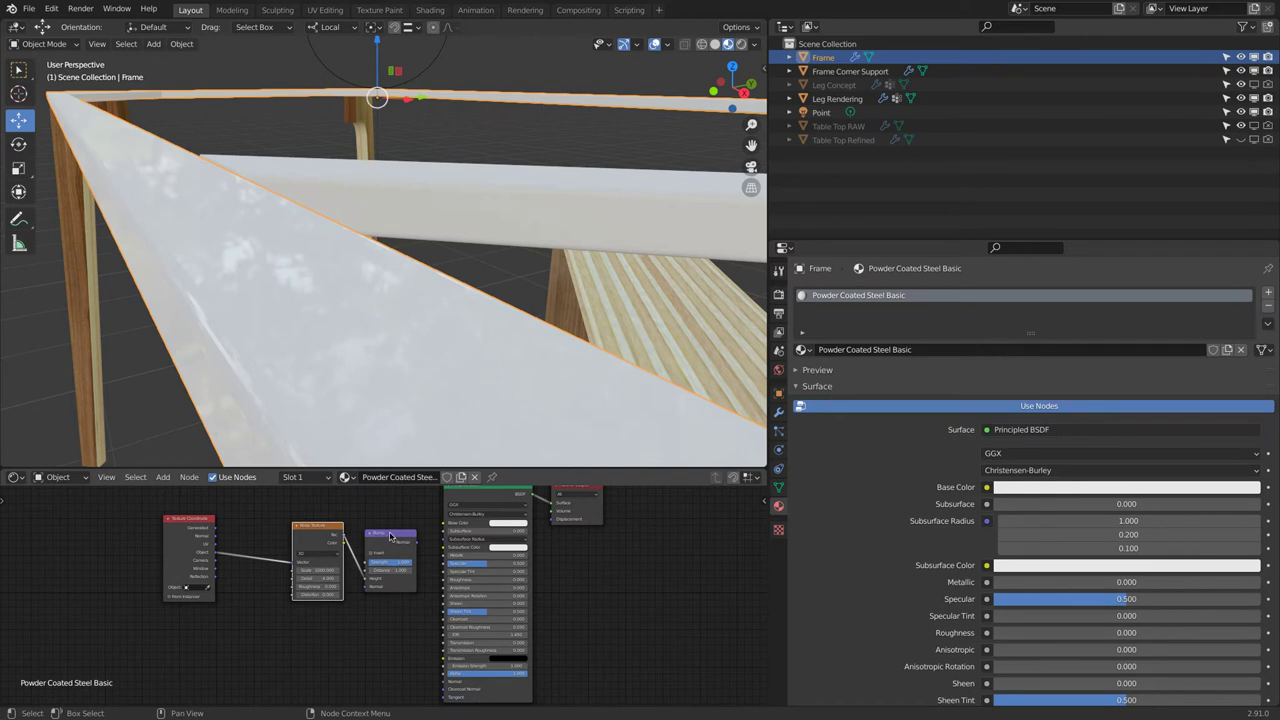
{"action": "mouse_move", "coordinate": [413, 536]}
{"action": "left_mouse_down"}
{"action": "mouse_move", "coordinate": [408, 636]}
{"action": "mouse_move", "coordinate": [444, 689]}
{"action": "left_mouse_up"}
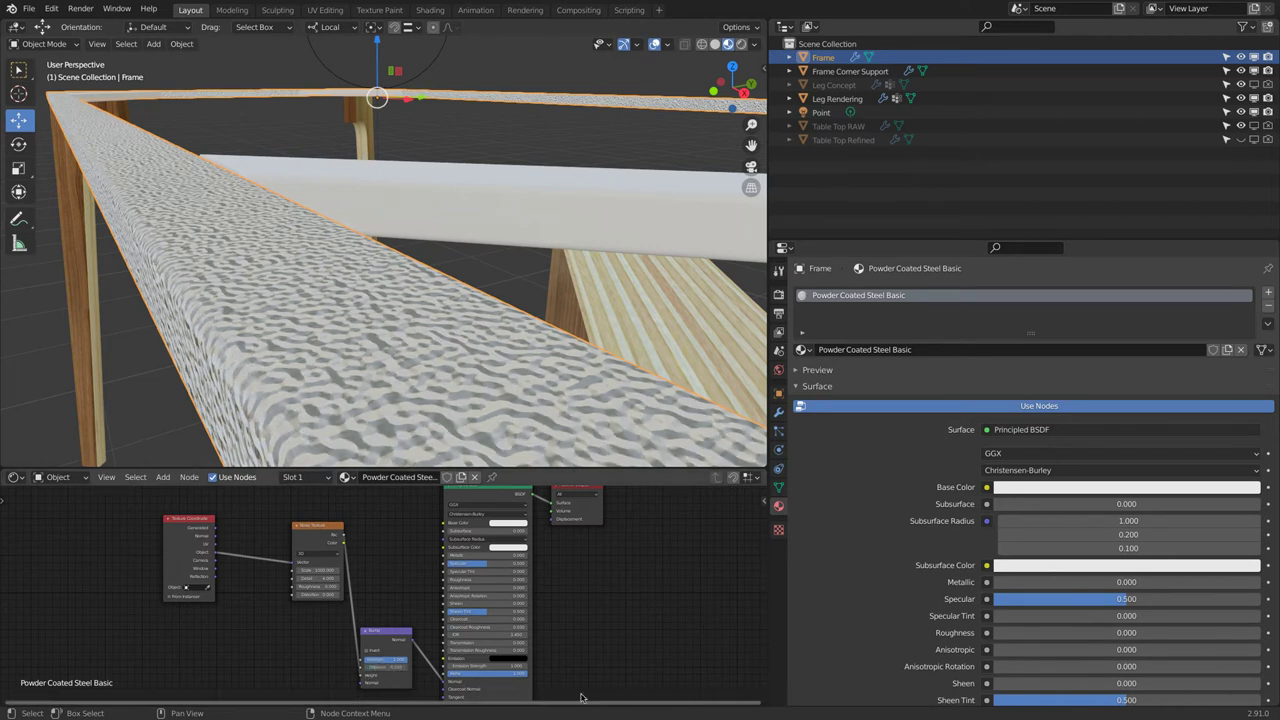
Step: Set the Bump node's distance to 0.001 and switch the viewport to rendered shading
{"action": "left_click", "coordinate": [388, 666]}
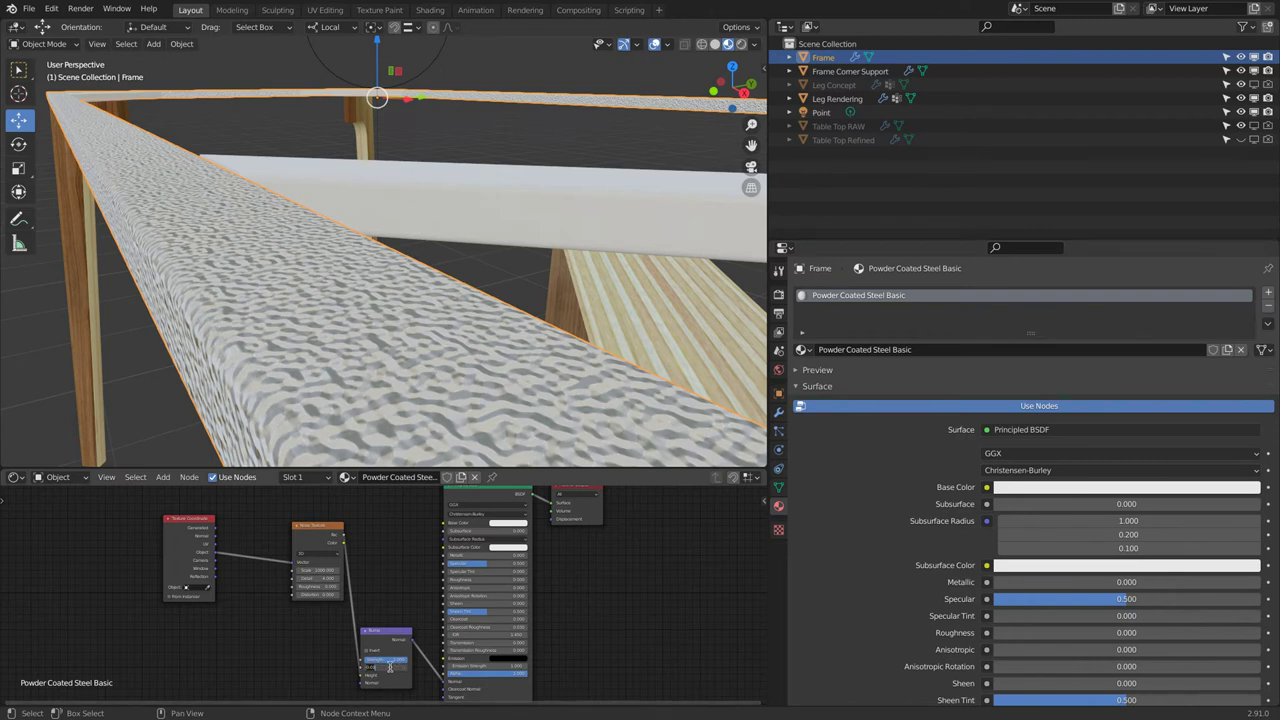
{"action": "key", "text": "Return"}
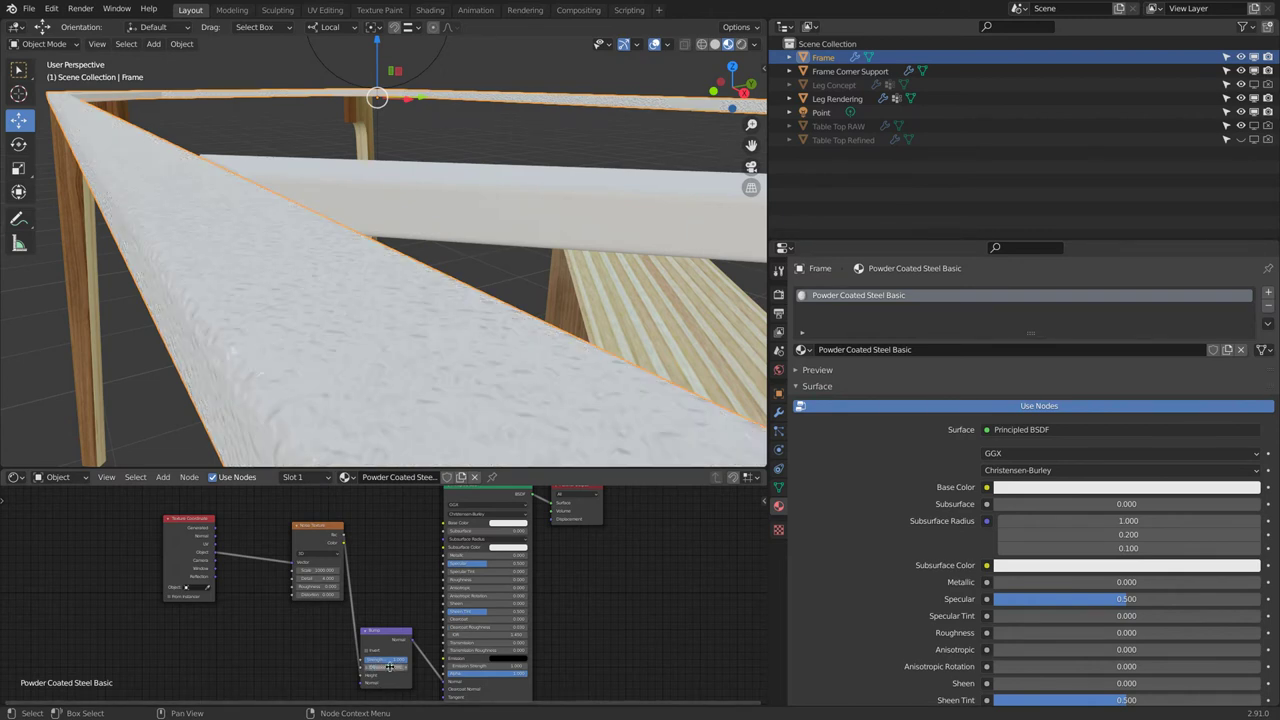
{"action": "mouse_move", "coordinate": [400, 306]}
{"action": "middle_mouse_down"}
{"action": "mouse_move", "coordinate": [423, 311]}
{"action": "mouse_move", "coordinate": [410, 306]}
{"action": "middle_mouse_up"}
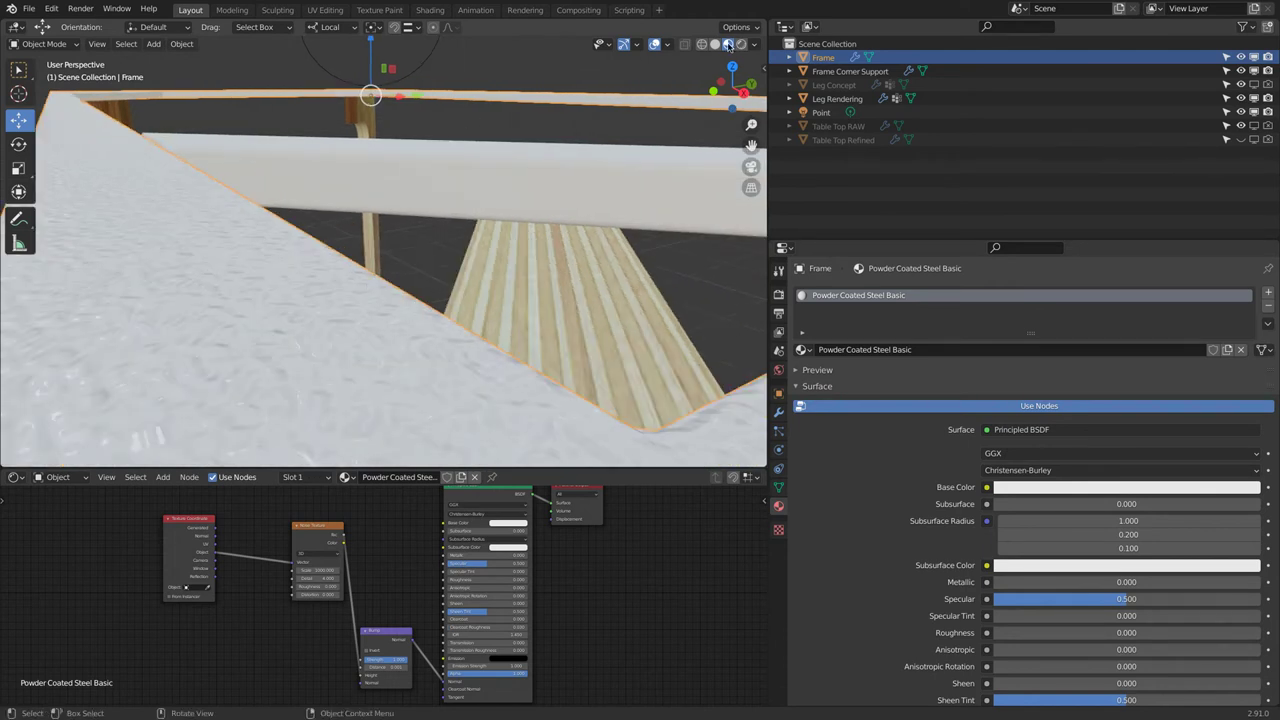
{"action": "left_click", "coordinate": [741, 44]}
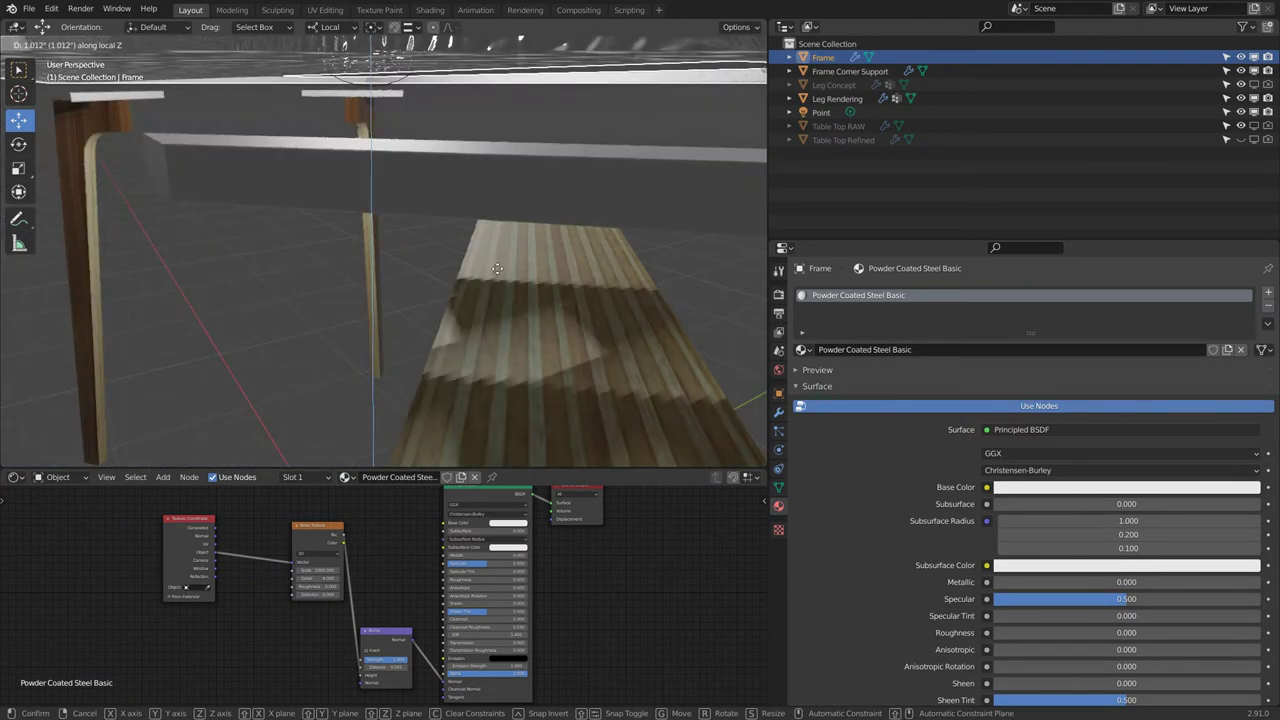
Step: Lower the point light by about 0.86 inches along its local Z axis and reselect the frame
{"action": "left_click", "coordinate": [370, 95]}
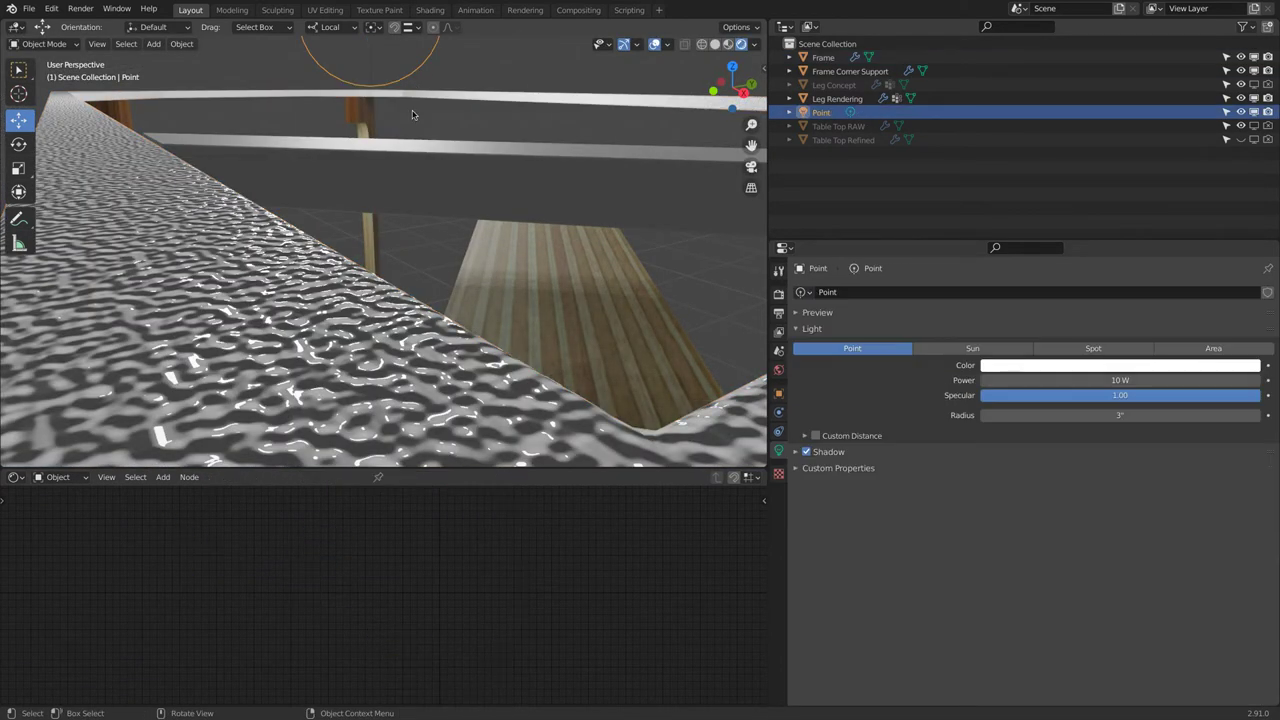
{"action": "key", "text": "g"}
{"action": "key", "text": "z"}
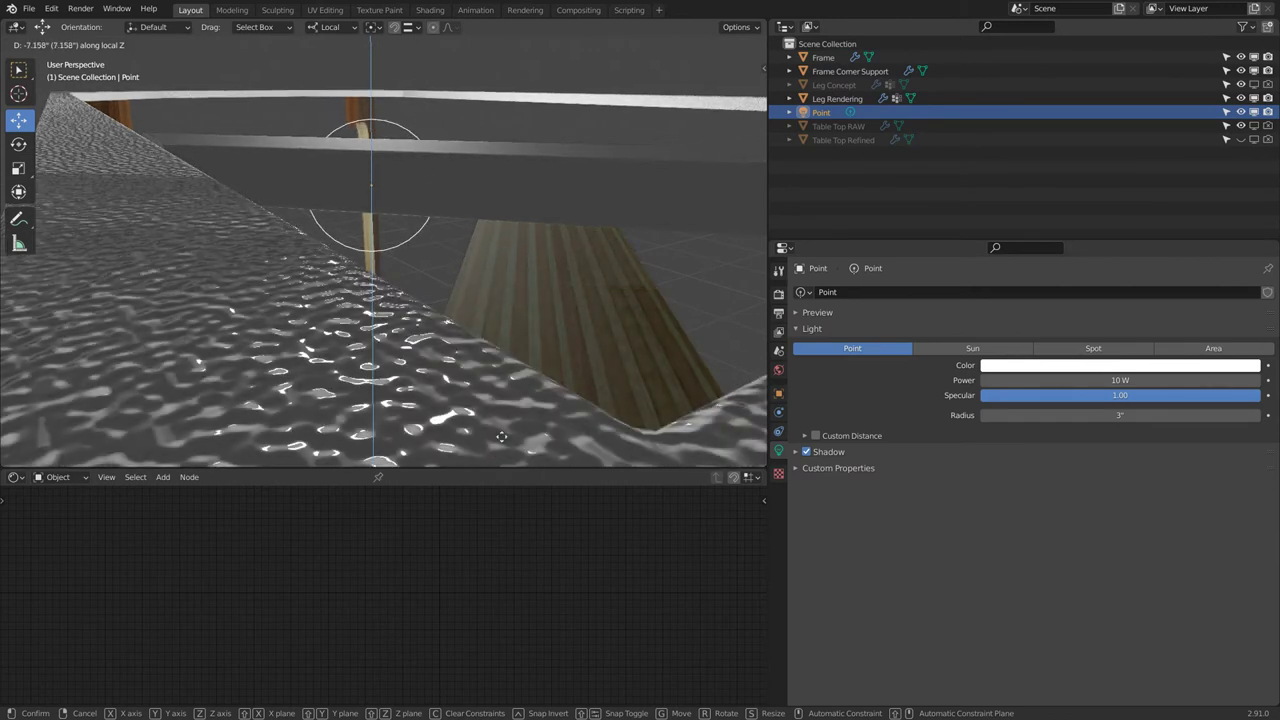
{"action": "left_click", "coordinate": [511, 318]}
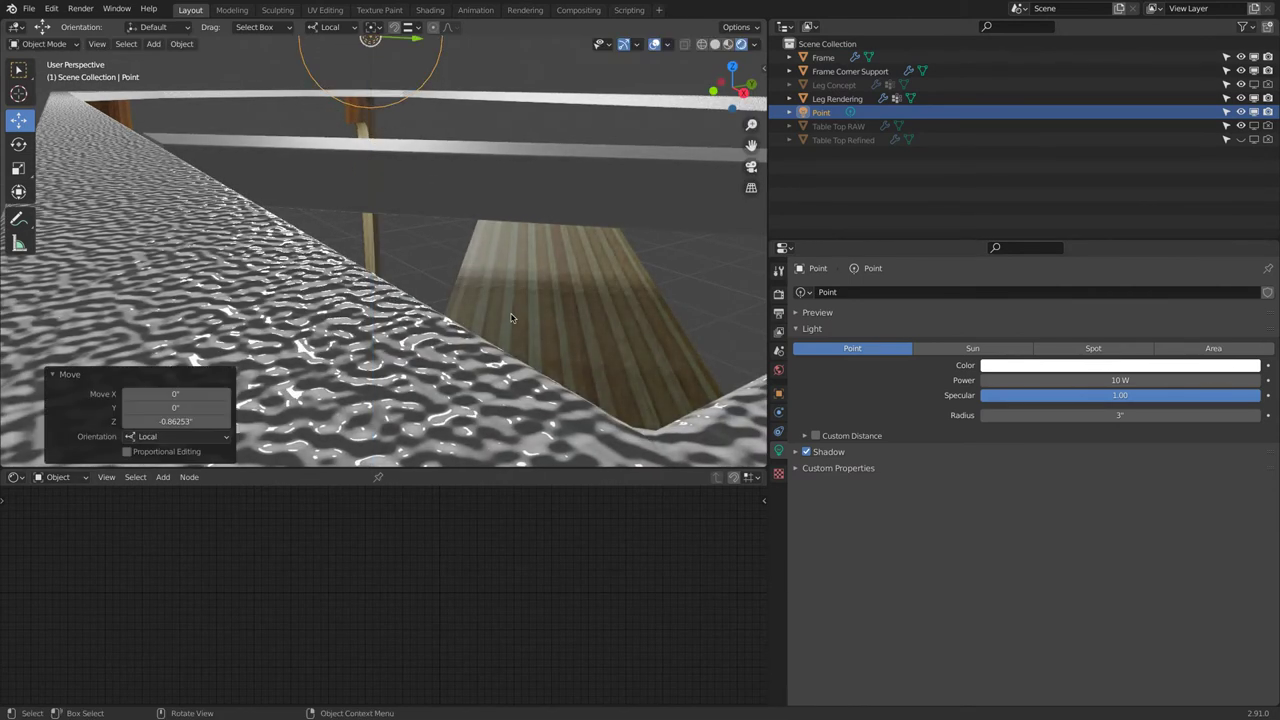
{"action": "left_click", "coordinate": [380, 320]}
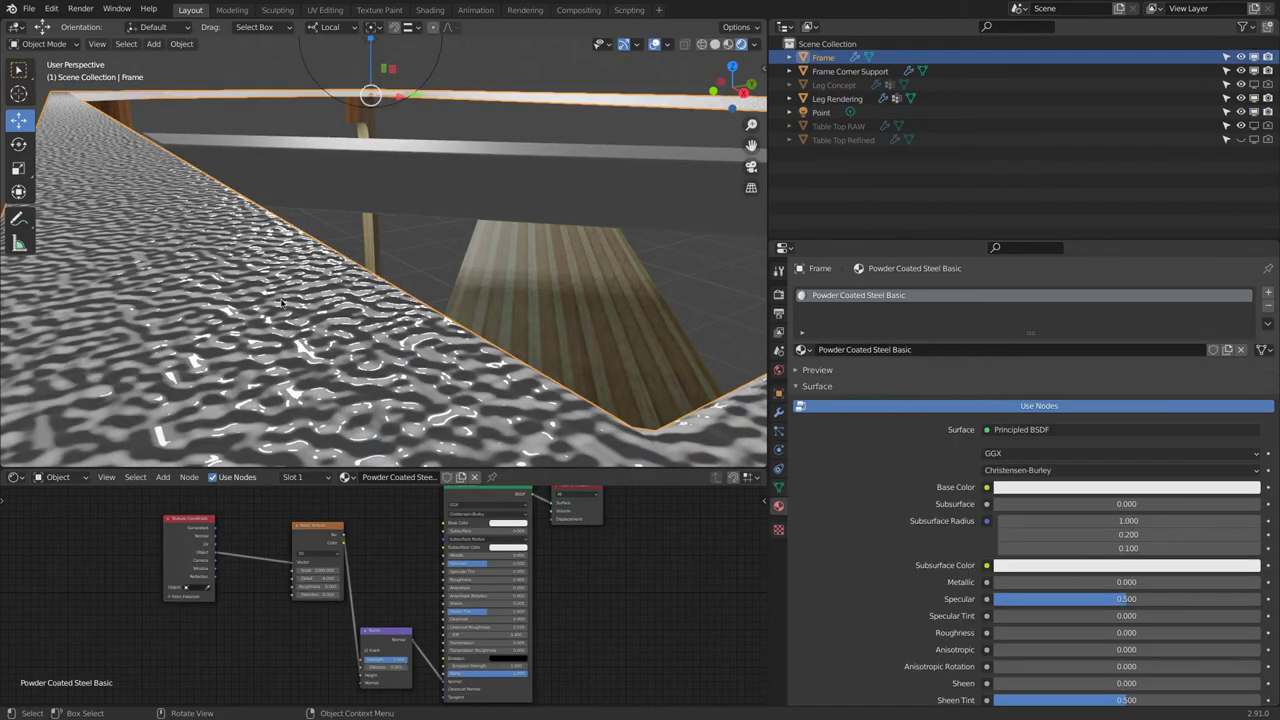
Step: Raise the Principled BSDF's specular to about 0.595 and its roughness to about 0.282
{"action": "scroll", "coordinate": [262, 299], "scroll_direction": "down", "scroll_amount": 5}
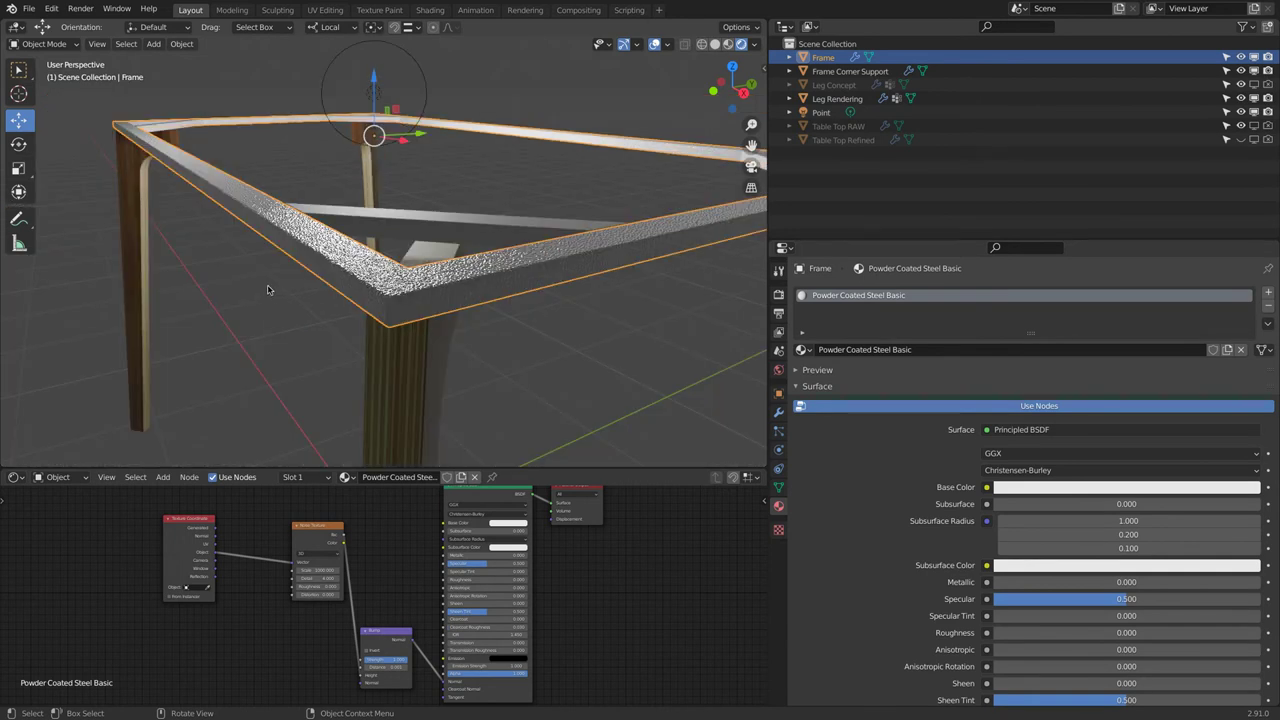
{"action": "scroll", "coordinate": [300, 280], "scroll_direction": "down", "scroll_amount": 1}
{"action": "scroll", "coordinate": [300, 280], "scroll_direction": "up", "scroll_amount": 5}
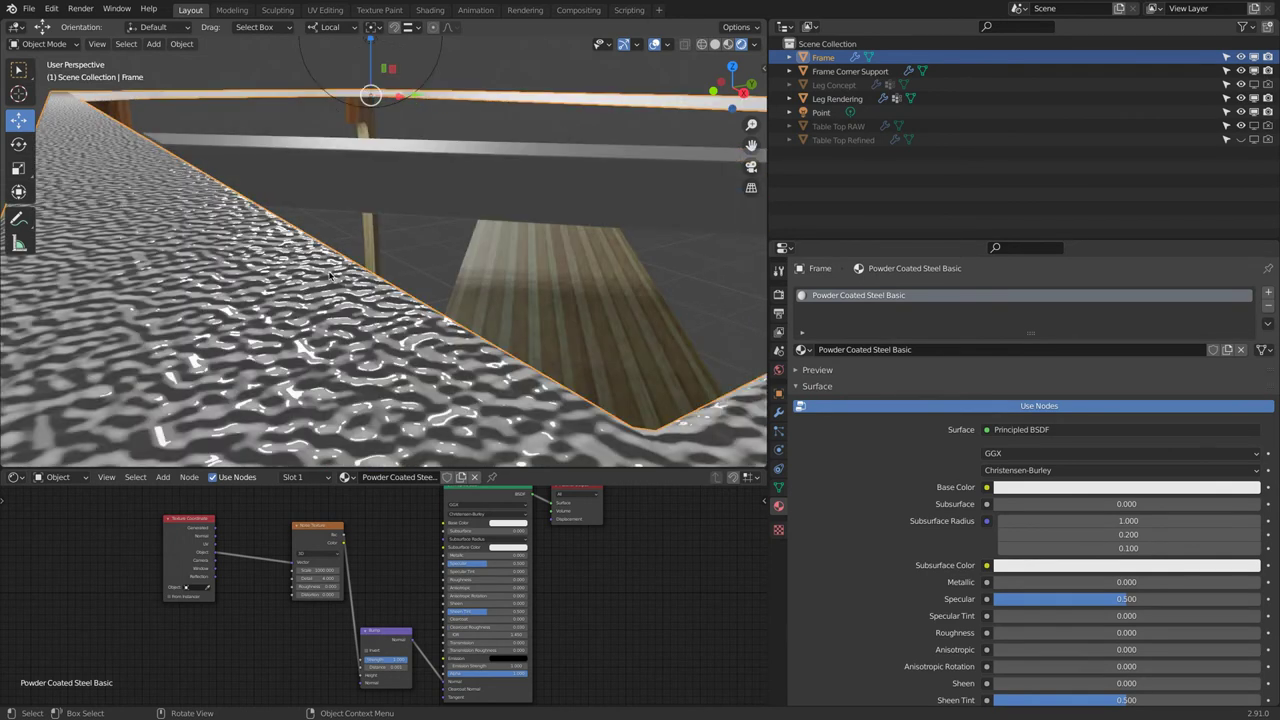
{"action": "scroll", "coordinate": [330, 276], "scroll_direction": "down", "scroll_amount": 4}
{"action": "scroll", "coordinate": [395, 554], "scroll_direction": "up", "scroll_amount": 3}
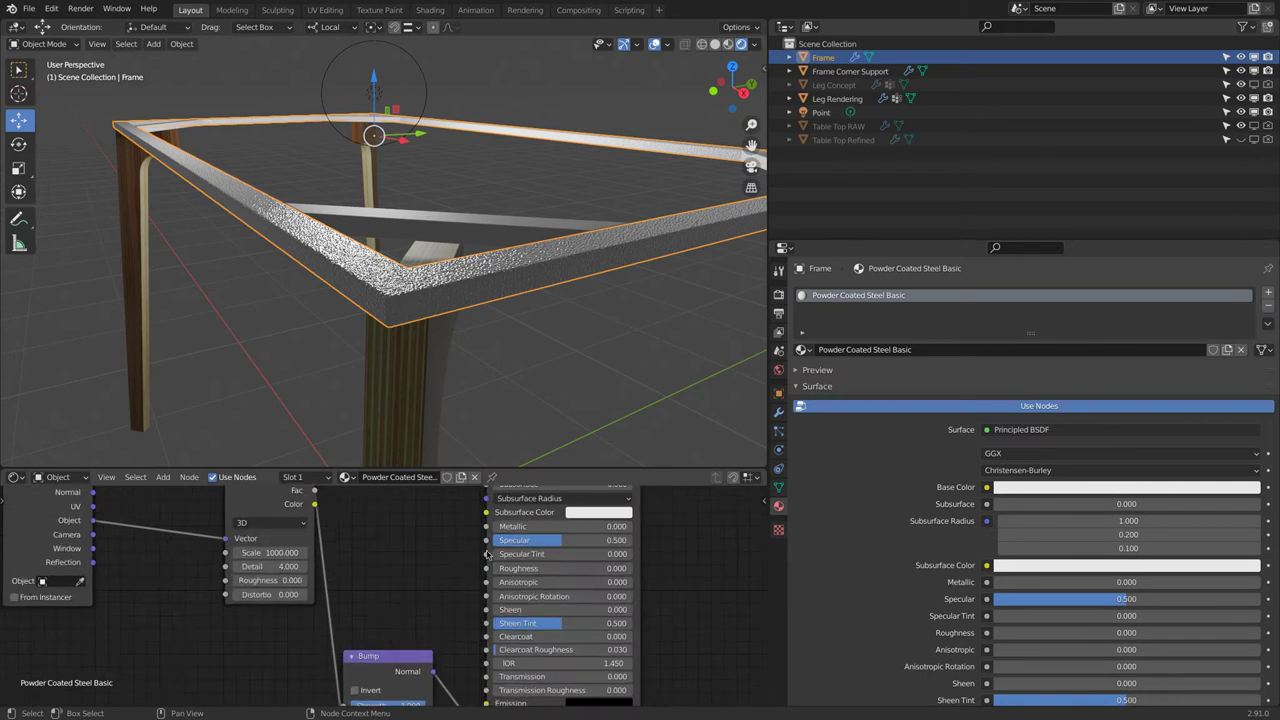
{"action": "scroll", "coordinate": [487, 554], "scroll_direction": "up", "scroll_amount": 1}
{"action": "middle_click_drag", "start_coordinate": [487, 554], "coordinate": [339, 591]}
{"action": "mouse_move", "coordinate": [405, 575]}
{"action": "left_mouse_down"}
{"action": "mouse_move", "coordinate": [288, 577]}
{"action": "mouse_move", "coordinate": [531, 578]}
{"action": "mouse_move", "coordinate": [443, 578]}
{"action": "left_mouse_up"}
{"action": "left_click_drag", "start_coordinate": [385, 608], "coordinate": [434, 600]}
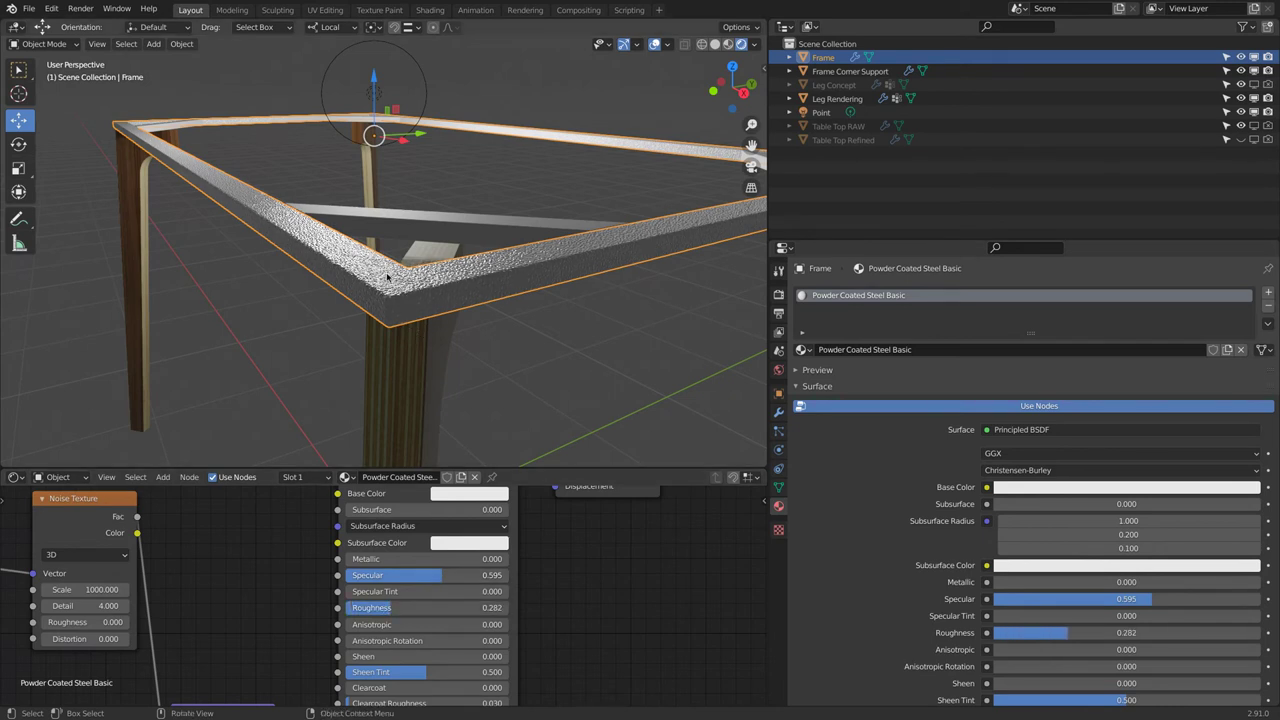
Step: Lower the Bump node's distance to a value below 0.001 for a subtler surface relief on the frame
{"action": "scroll", "coordinate": [388, 278], "scroll_direction": "up", "scroll_amount": 5}
{"action": "scroll", "coordinate": [388, 278], "scroll_direction": "down", "scroll_amount": 5}
{"action": "scroll", "coordinate": [260, 534], "scroll_direction": "down", "scroll_amount": 5, "text": "shift"}
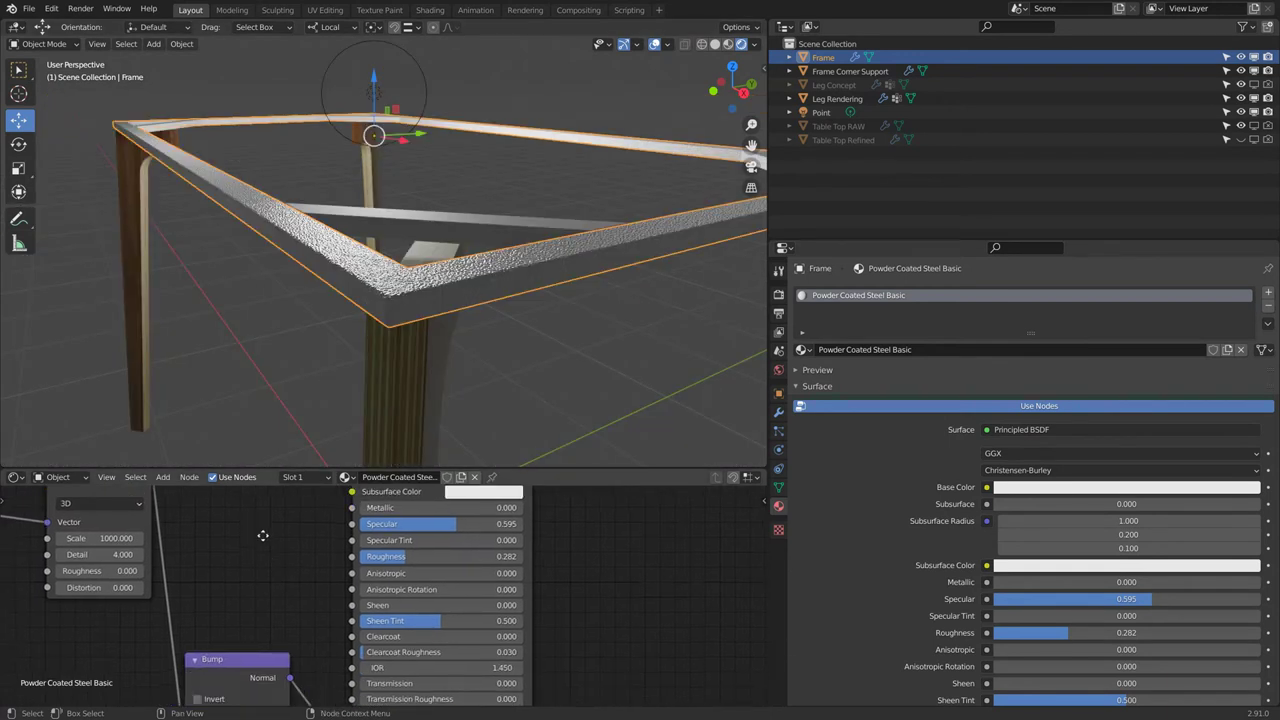
{"action": "left_click", "coordinate": [284, 611]}
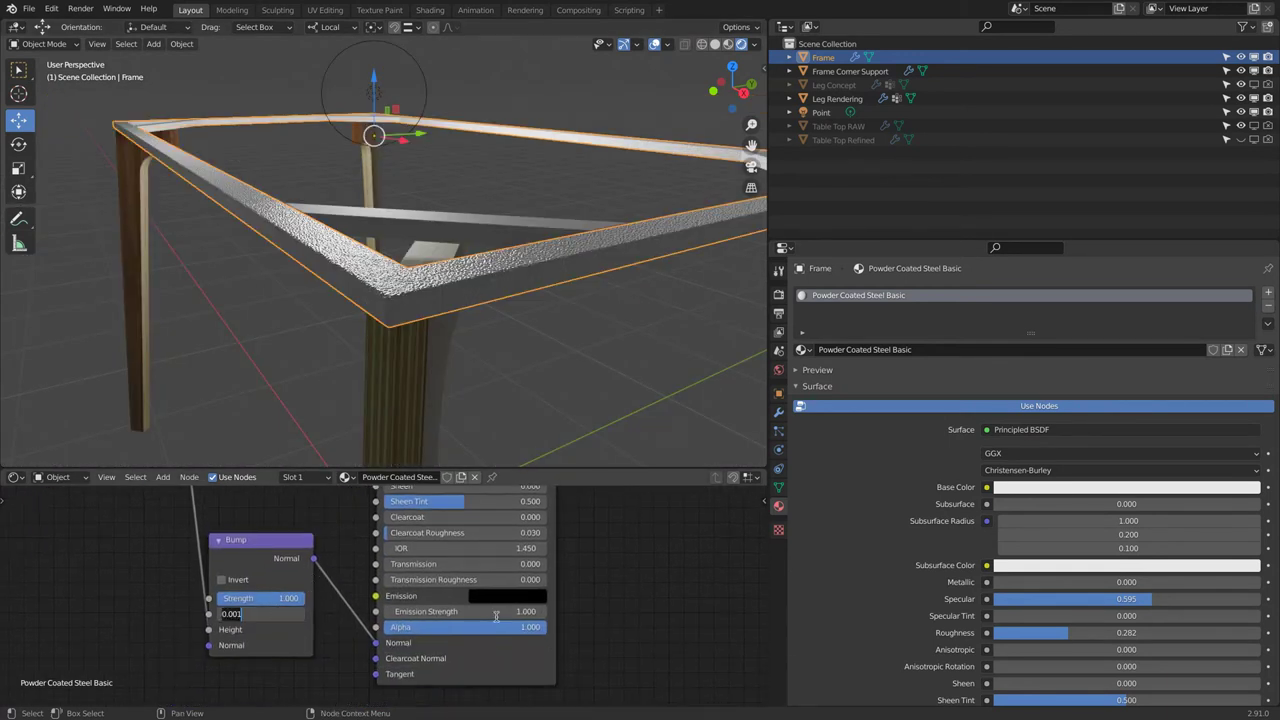
{"action": "type", "text": "0"}
{"action": "key", "text": "Return"}
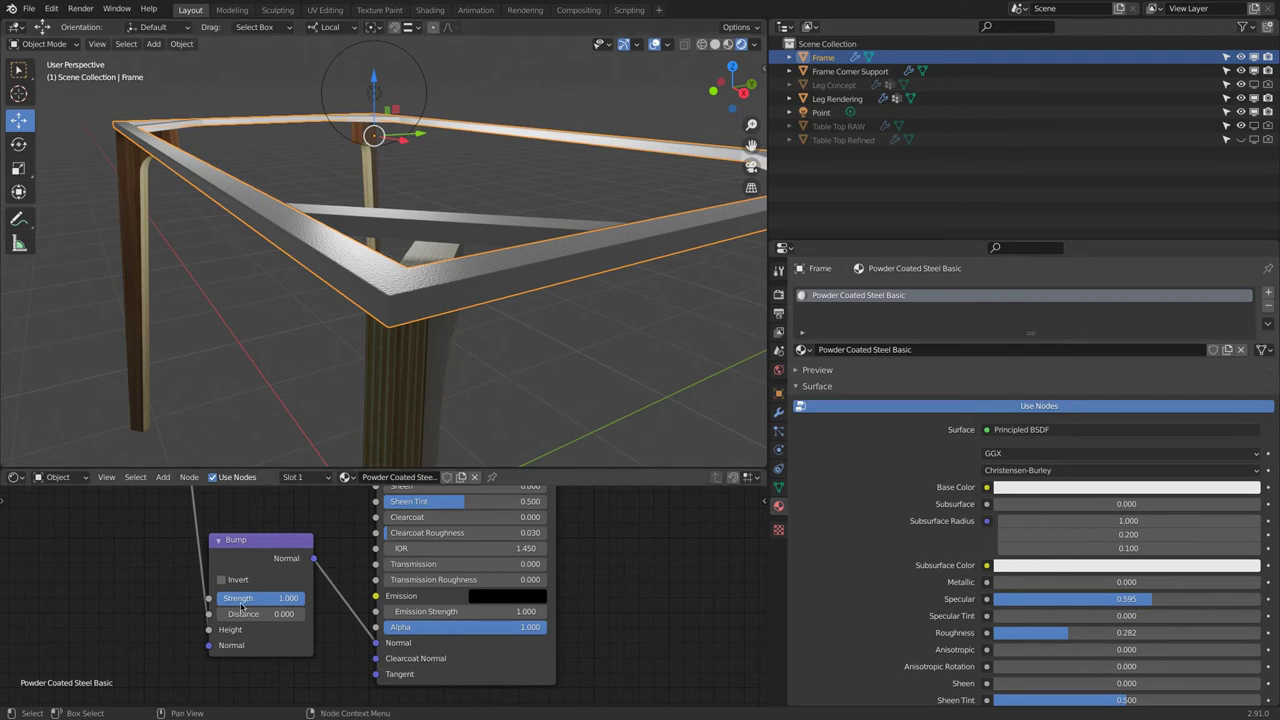
Step: Set the Noise Texture's scale to 2000 and check the finer grain up close on the frame
{"action": "middle_click_drag", "start_coordinate": [147, 546], "coordinate": [466, 587]}
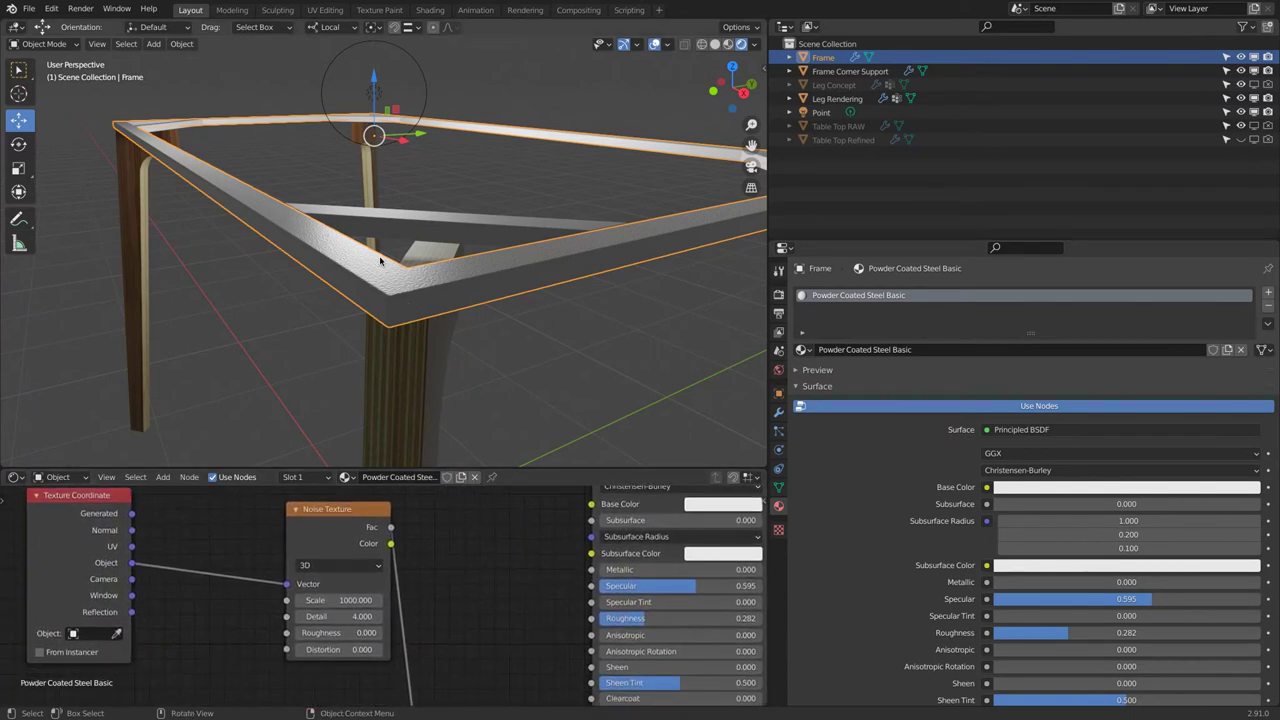
{"action": "left_click", "coordinate": [344, 600]}
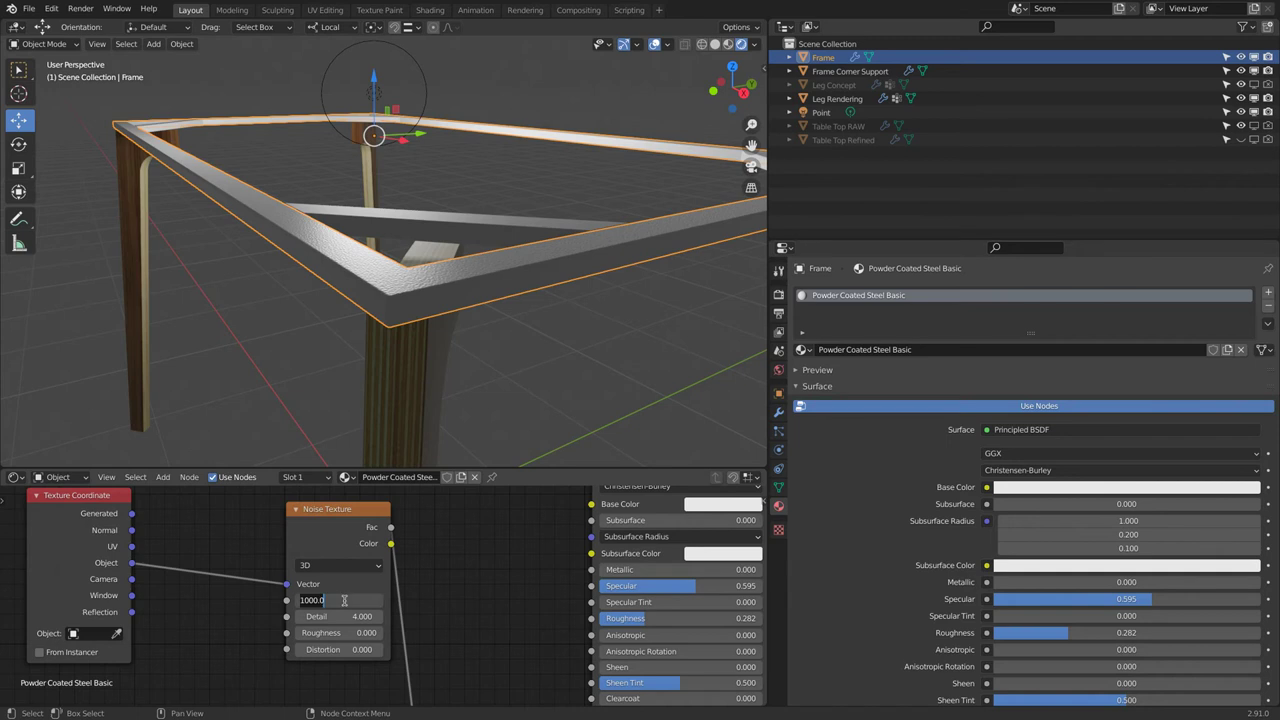
{"action": "key", "text": "Home"}
{"action": "key", "text": "Return"}
{"action": "scroll", "coordinate": [403, 303], "scroll_direction": "up", "scroll_amount": 6}
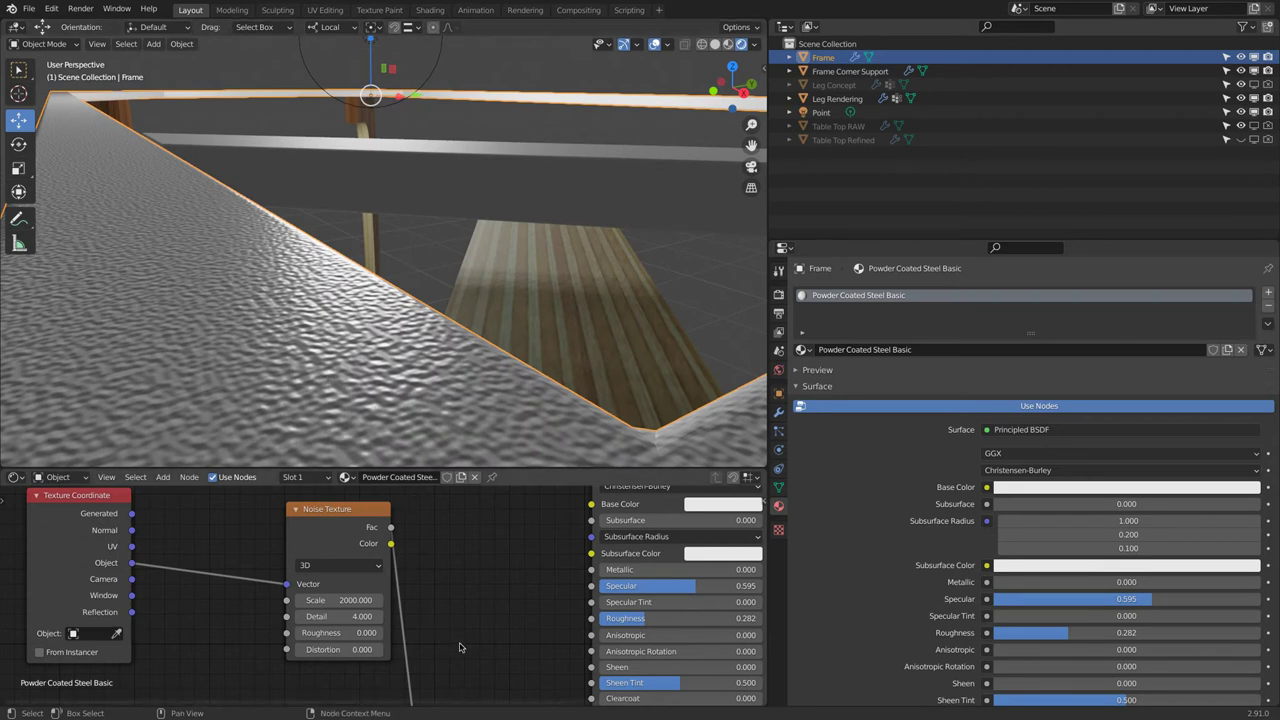
Step: Set the Noise Texture's detail to 2 and its roughness to about 0.718, and compare the grain with the powder-coated steel reference photos
{"action": "left_click", "coordinate": [340, 616]}
{"action": "type", "text": "2"}
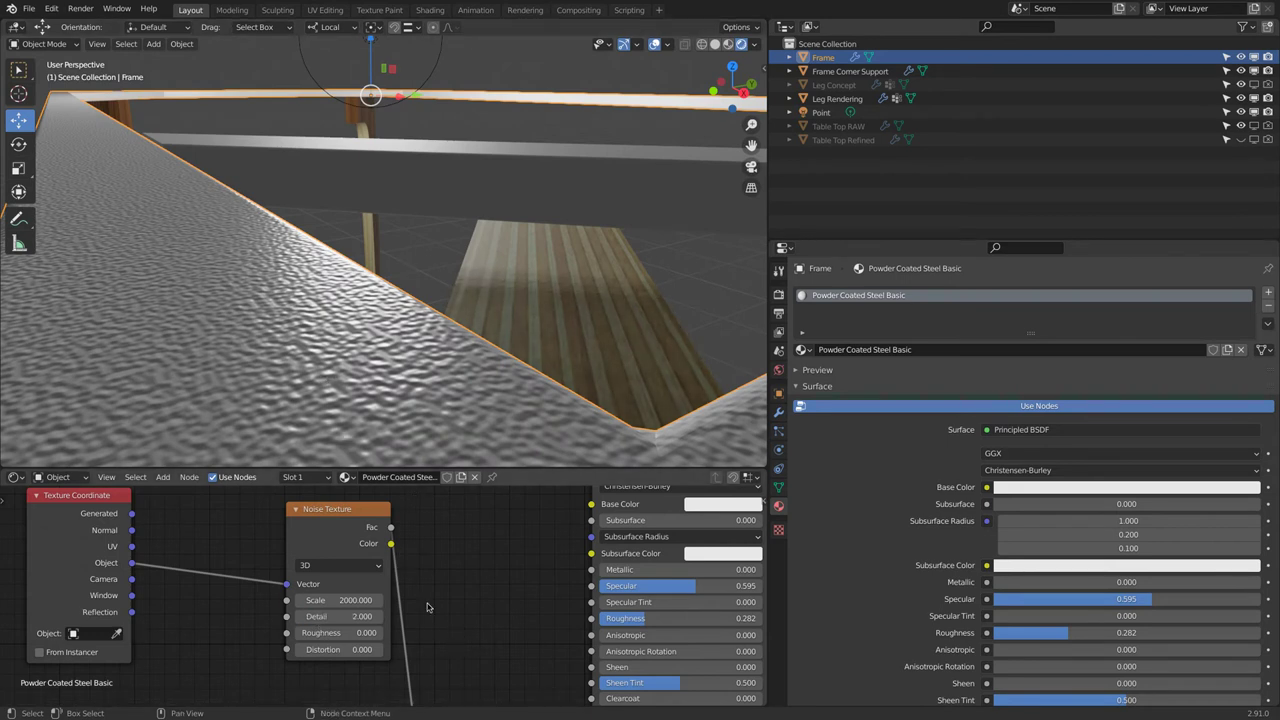
{"action": "left_click_drag", "start_coordinate": [336, 616], "coordinate": [398, 628]}
{"action": "key", "text": "ctrl+Left"}
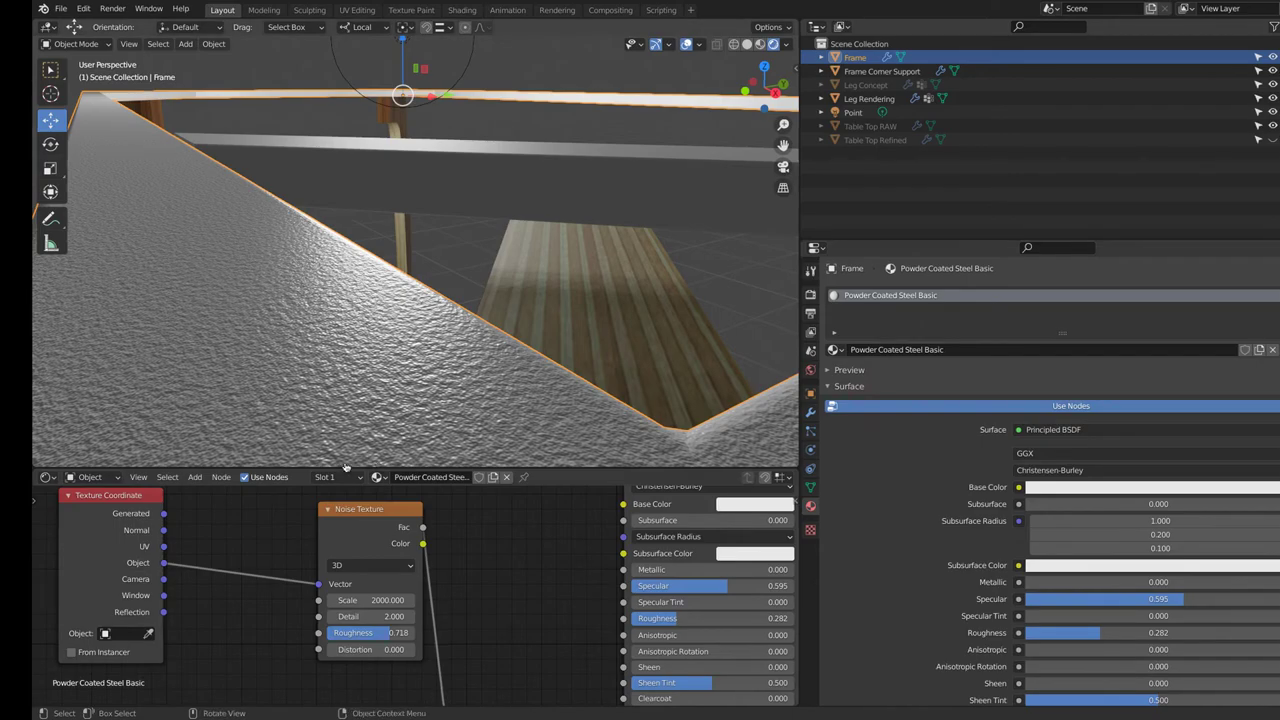
{"action": "key", "text": "ctrl+Right"}
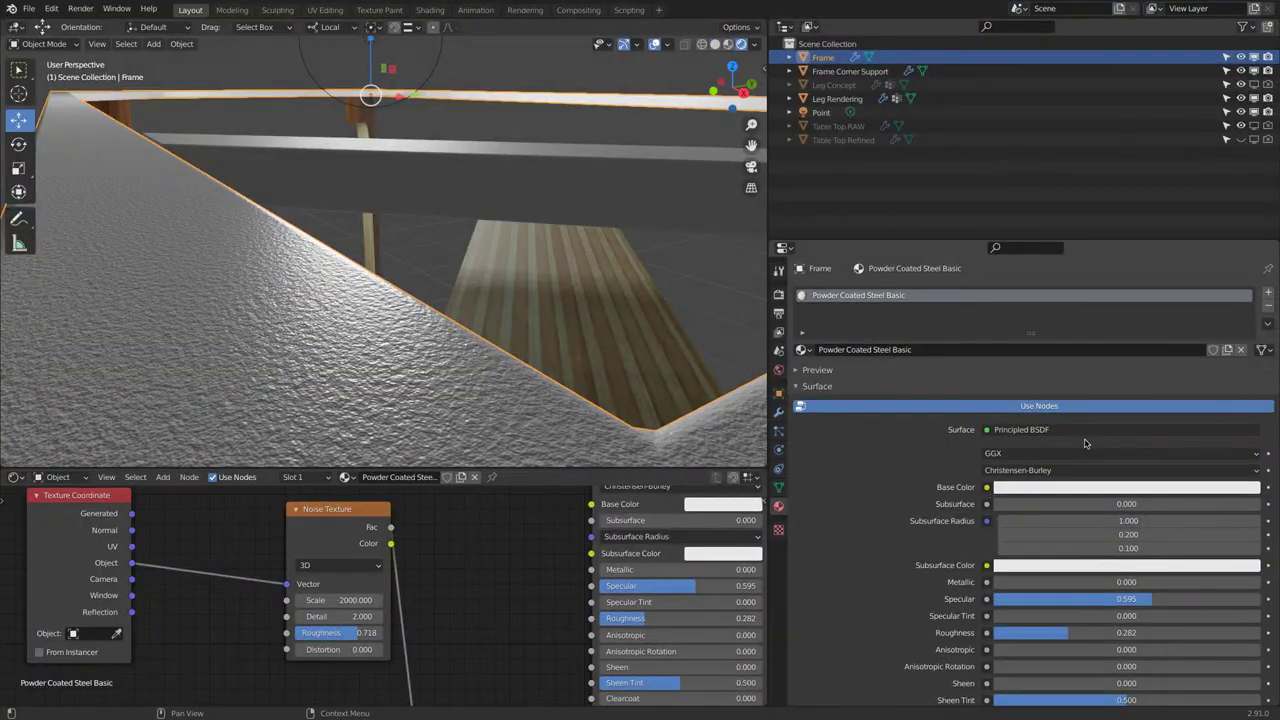
{"action": "key", "text": "ctrl+Left"}
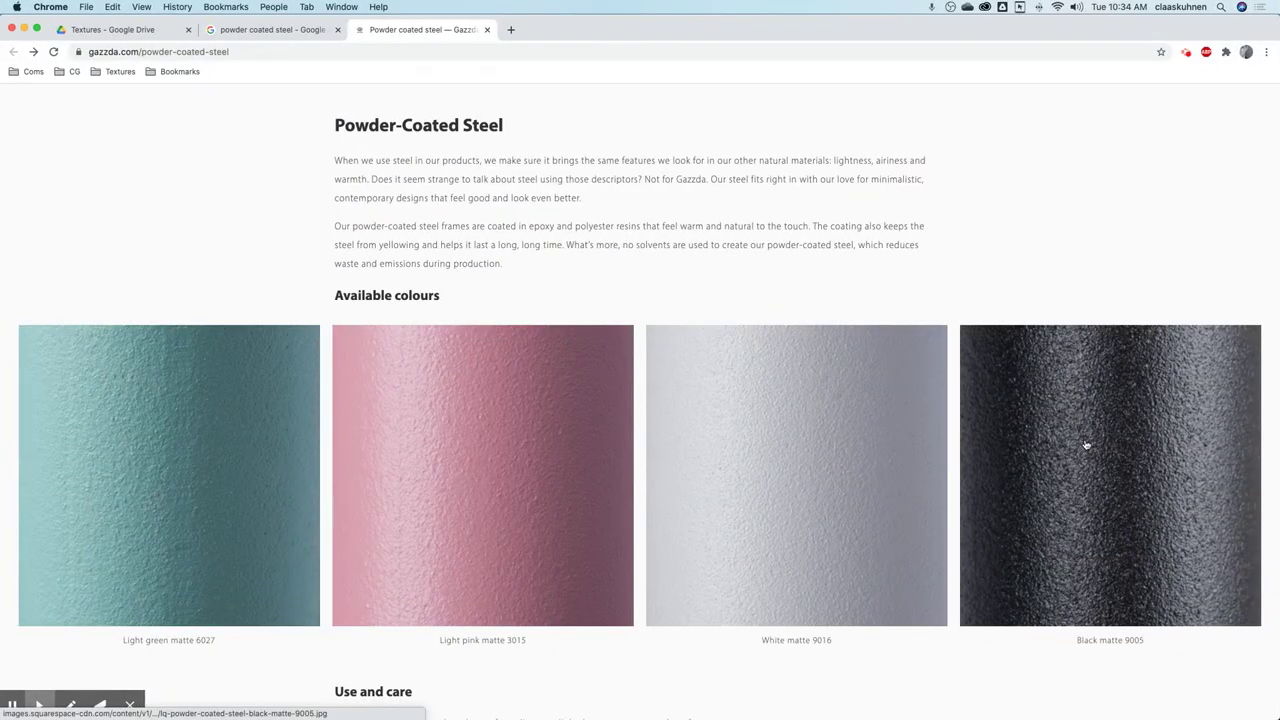
{"action": "key", "text": "ctrl+Right"}
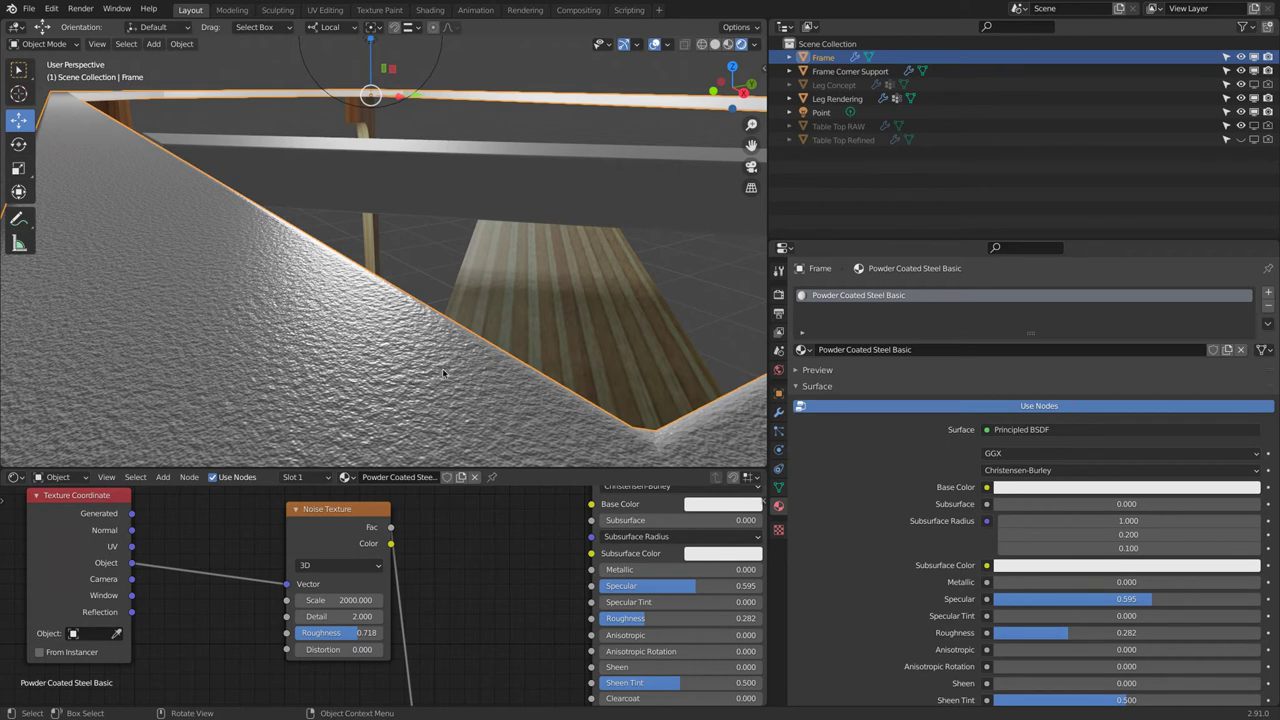
Step: Try the Principled BSDF's roughness at 0 and inspect the highlights across the whole frame
{"action": "scroll", "coordinate": [430, 360], "scroll_direction": "down", "scroll_amount": 5}
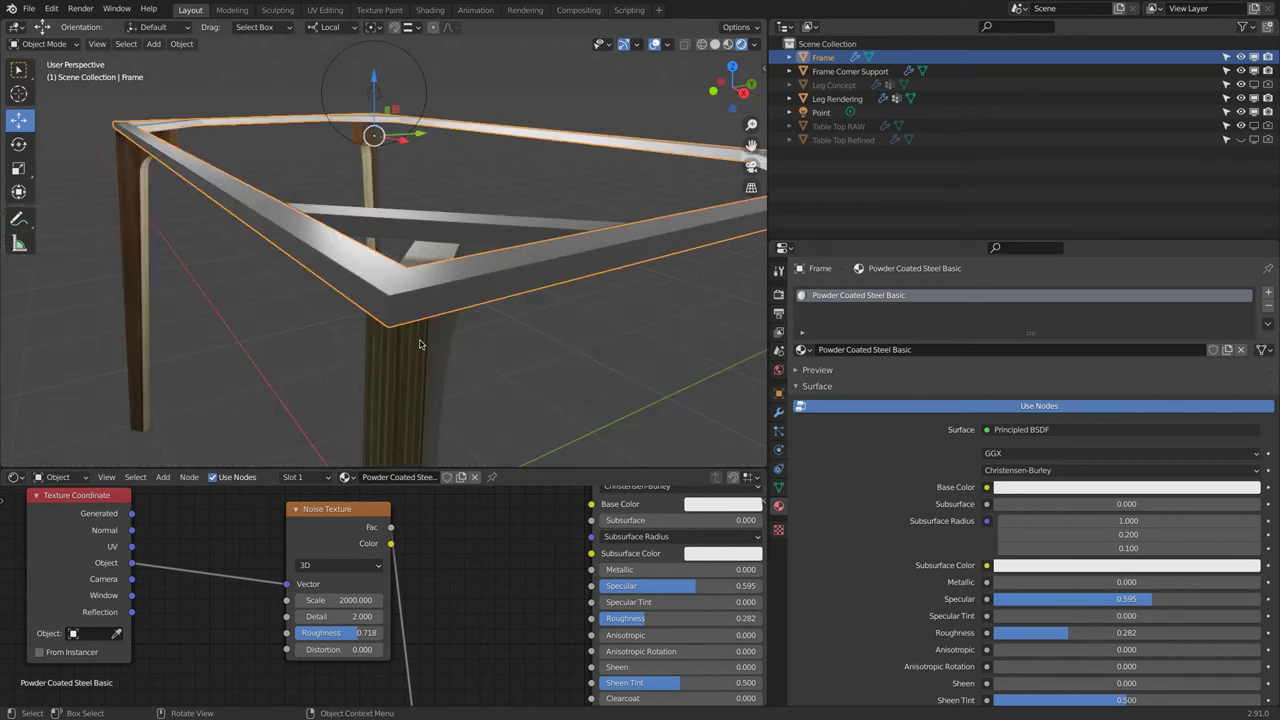
{"action": "left_click_drag", "start_coordinate": [625, 618], "coordinate": [558, 628]}
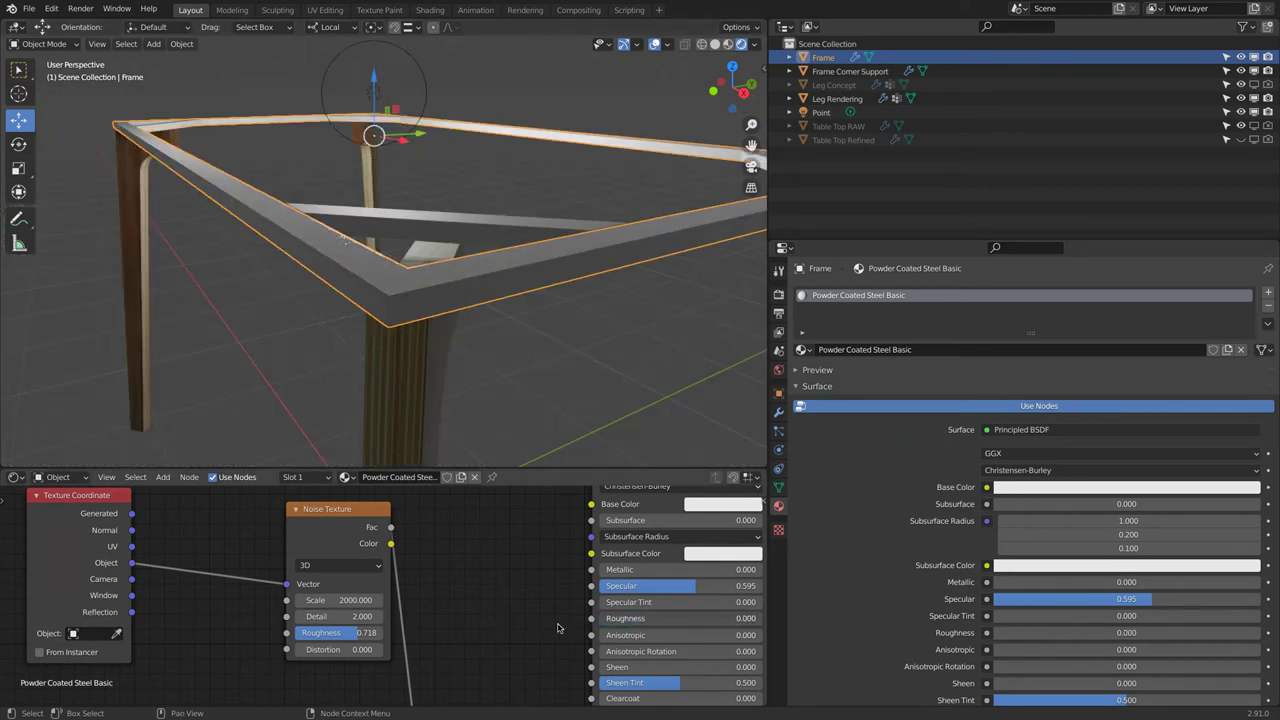
{"action": "middle_click_drag", "start_coordinate": [425, 347], "coordinate": [429, 349]}
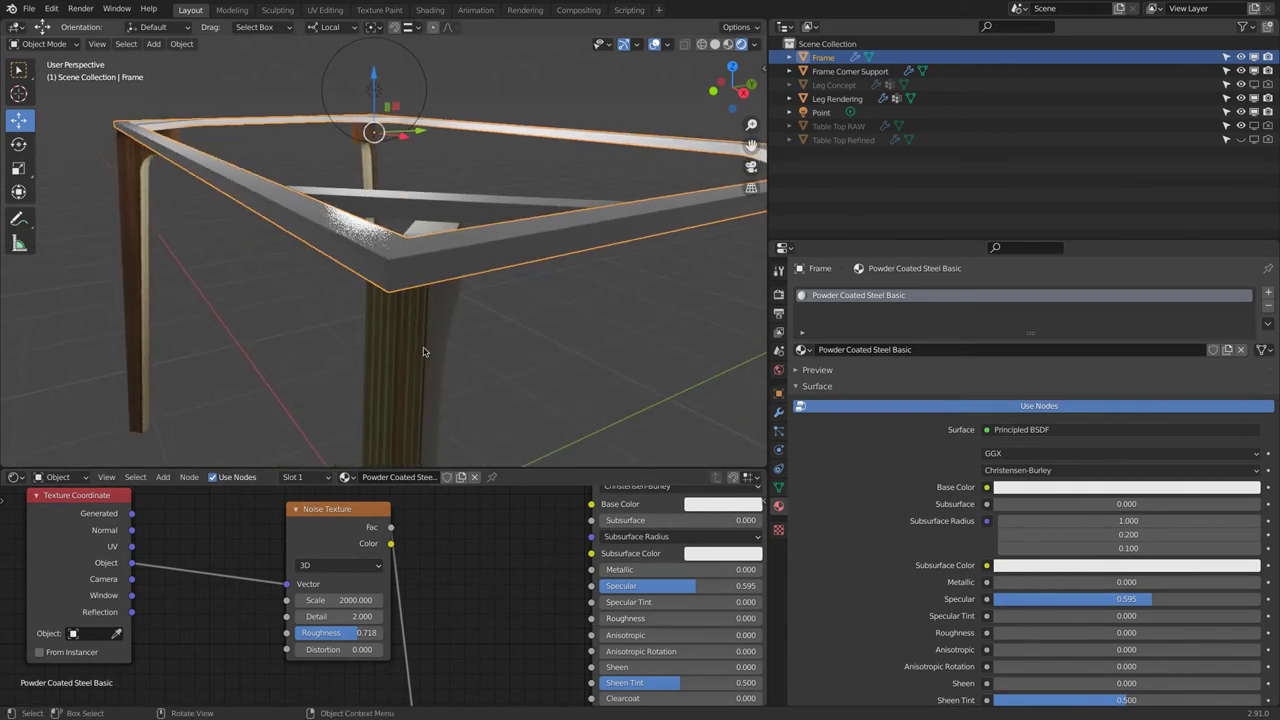
Step: Try the Noise Texture's roughness at 0 and at 1, comparing the highlight grain near the frame corner
{"action": "left_click_drag", "start_coordinate": [352, 632], "coordinate": [208, 645]}
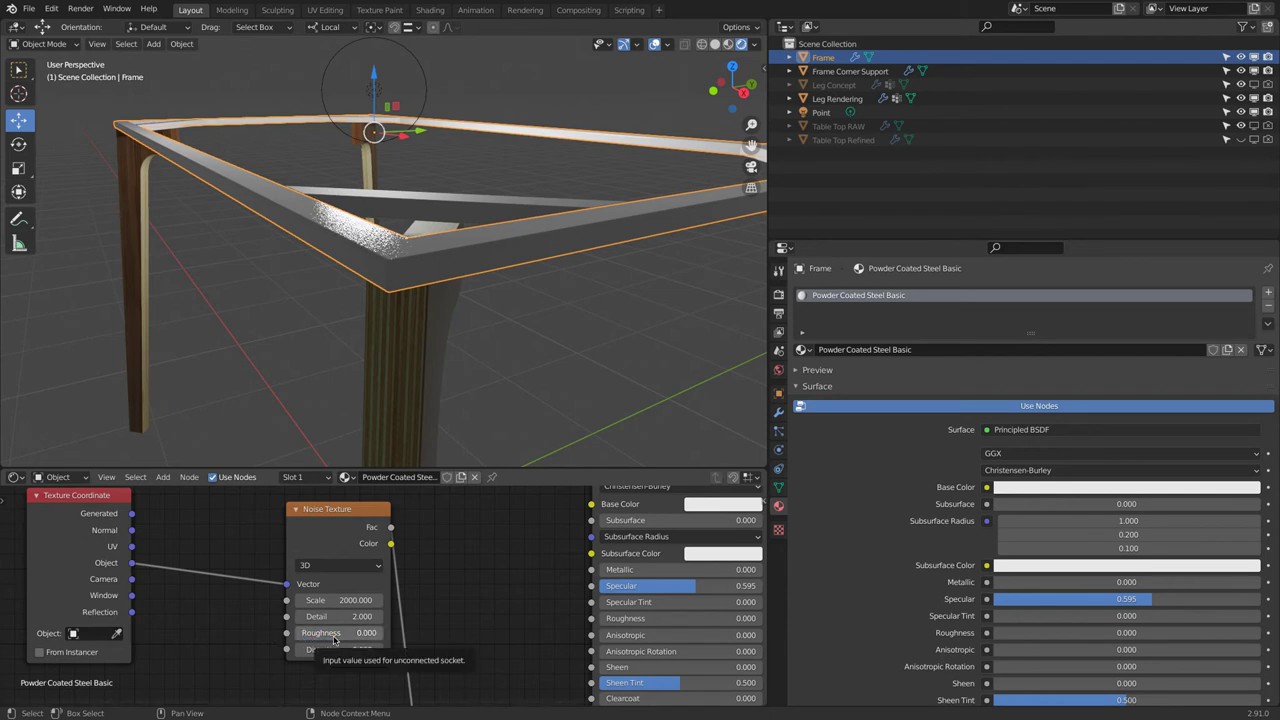
{"action": "left_click", "coordinate": [364, 632]}
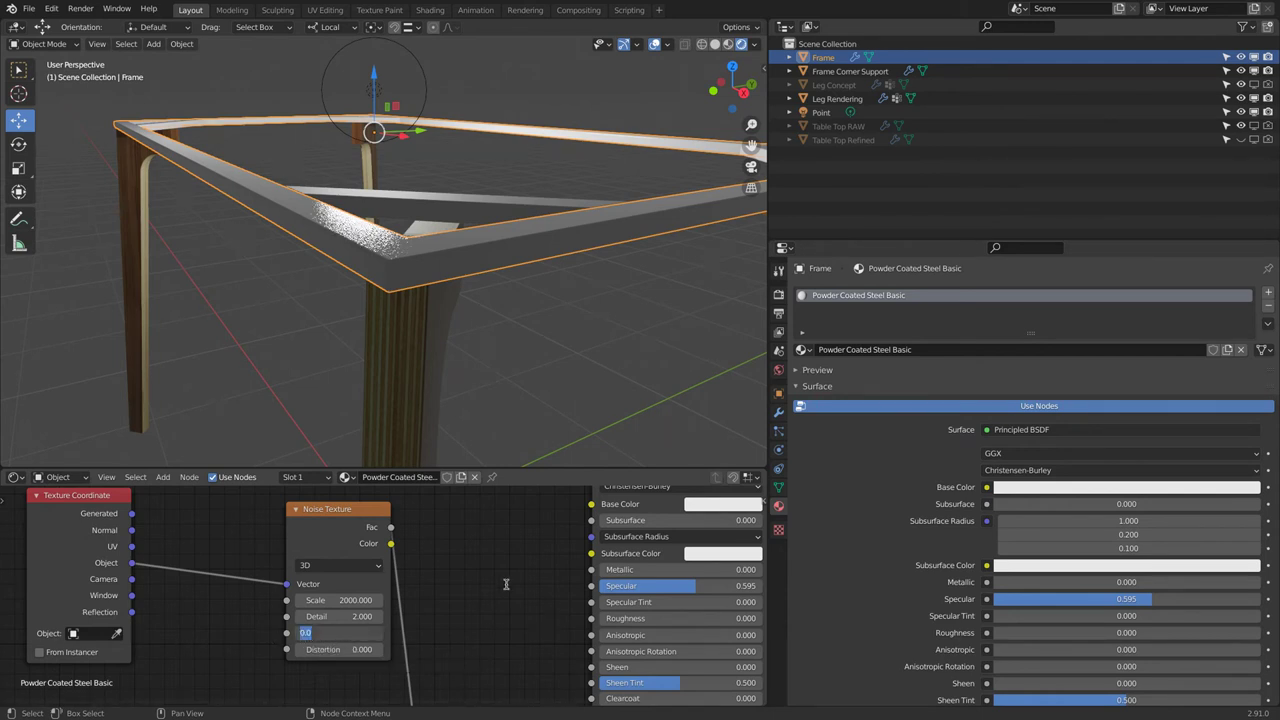
{"action": "type", "text": "1"}
{"action": "key", "text": "Return"}
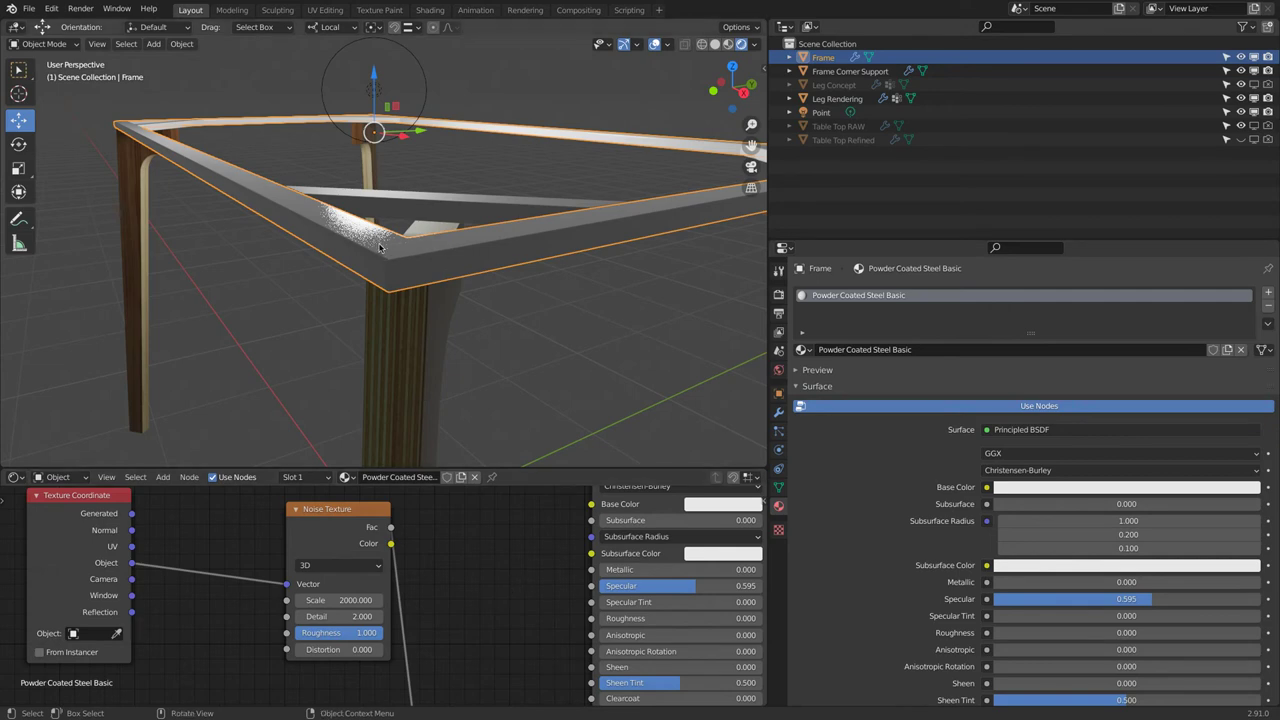
{"action": "scroll", "coordinate": [379, 247], "scroll_direction": "up", "scroll_amount": 6}
{"action": "scroll", "coordinate": [379, 247], "scroll_direction": "down", "scroll_amount": 8}
{"action": "middle_click_drag", "start_coordinate": [381, 245], "coordinate": [390, 252]}
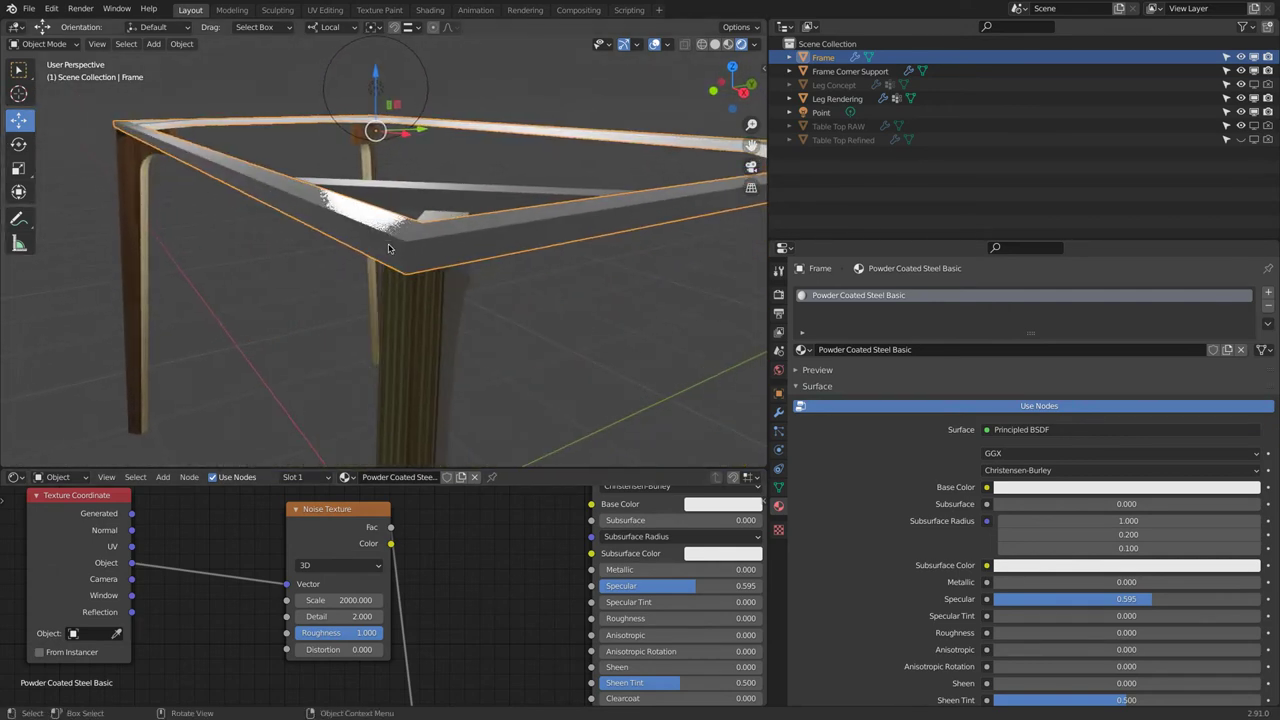
Step: Set the Principled BSDF's roughness to 0.2 and check the softened highlight on the frame
{"action": "left_click", "coordinate": [642, 617]}
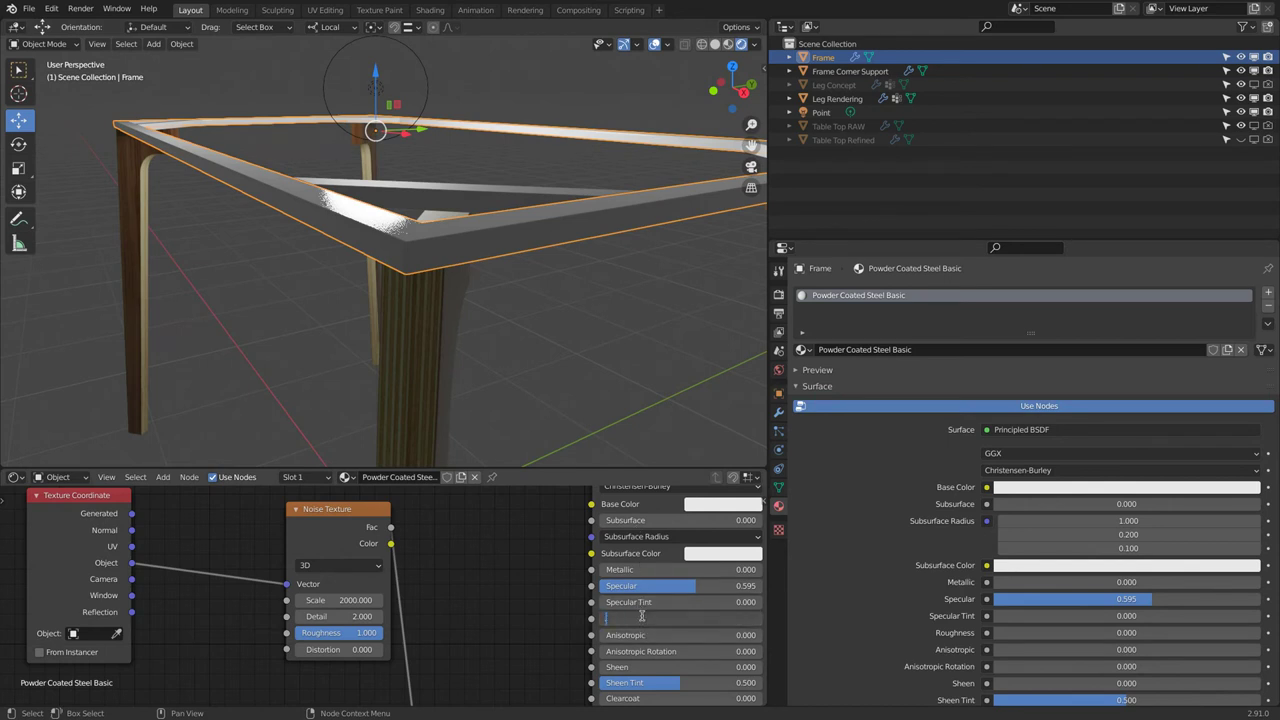
{"action": "type", "text": "0.2"}
{"action": "key", "text": "Return"}
{"action": "middle_click_drag", "start_coordinate": [450, 214], "coordinate": [452, 216]}
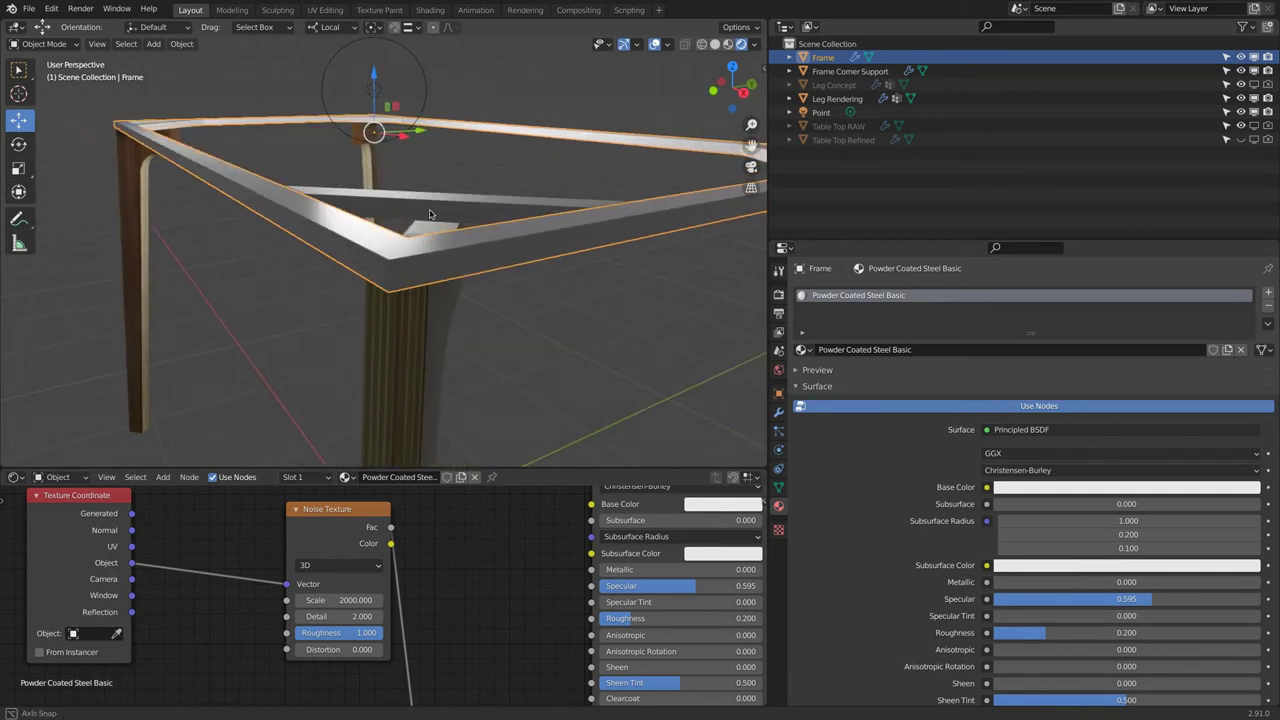
Step: Test the Principled BSDF's specular at 0.2 and 1, and settle on 0.1
{"action": "left_click", "coordinate": [655, 585]}
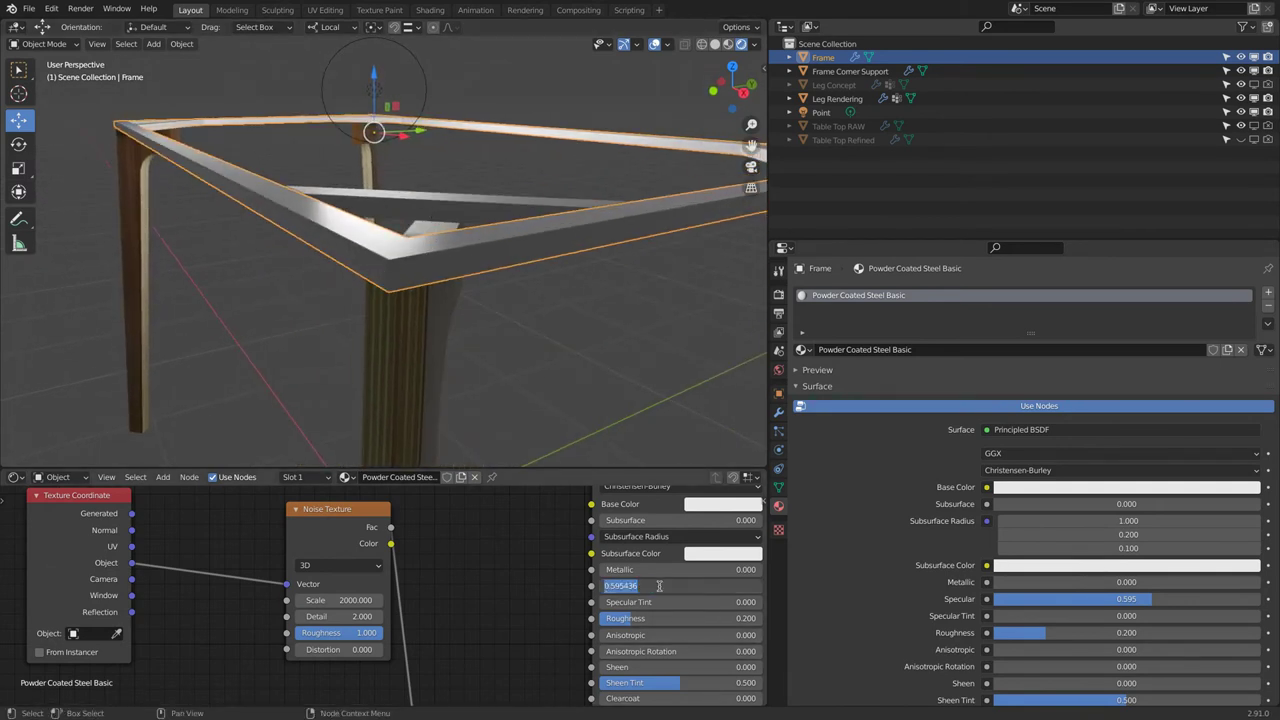
{"action": "type", "text": "0.2"}
{"action": "key", "text": "Return"}
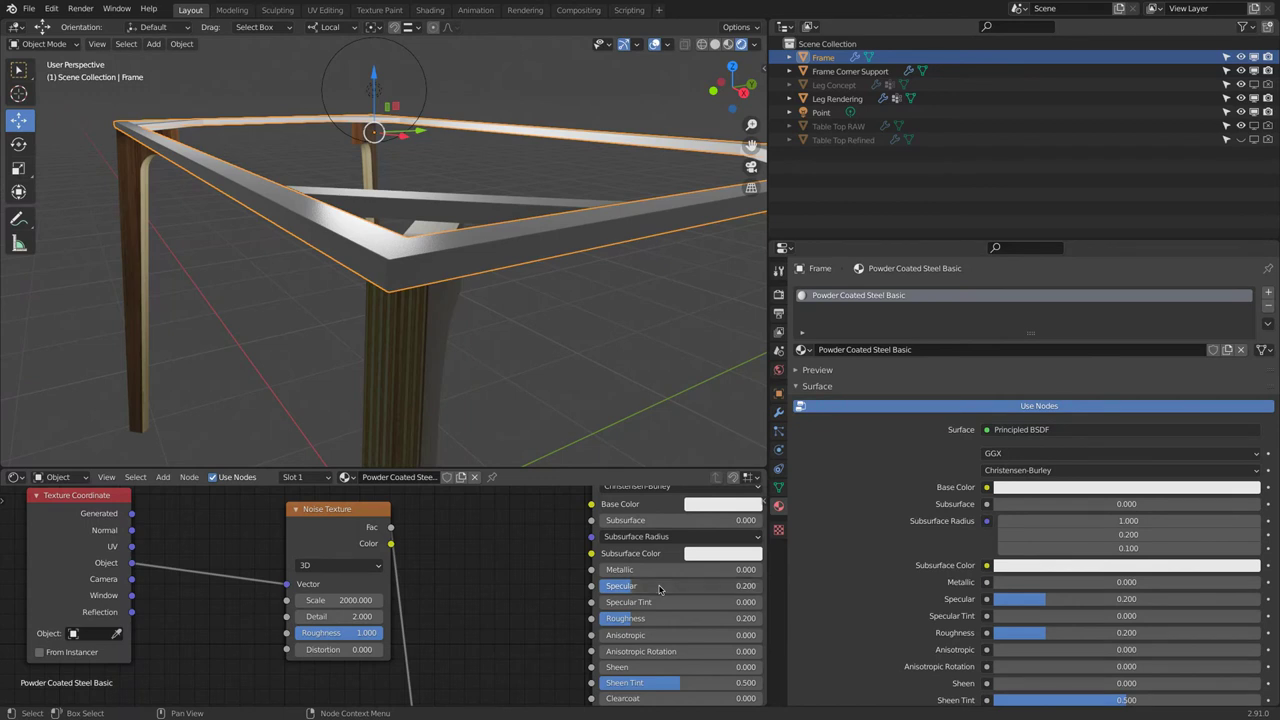
{"action": "left_click_drag", "start_coordinate": [1040, 598], "coordinate": [1262, 598]}
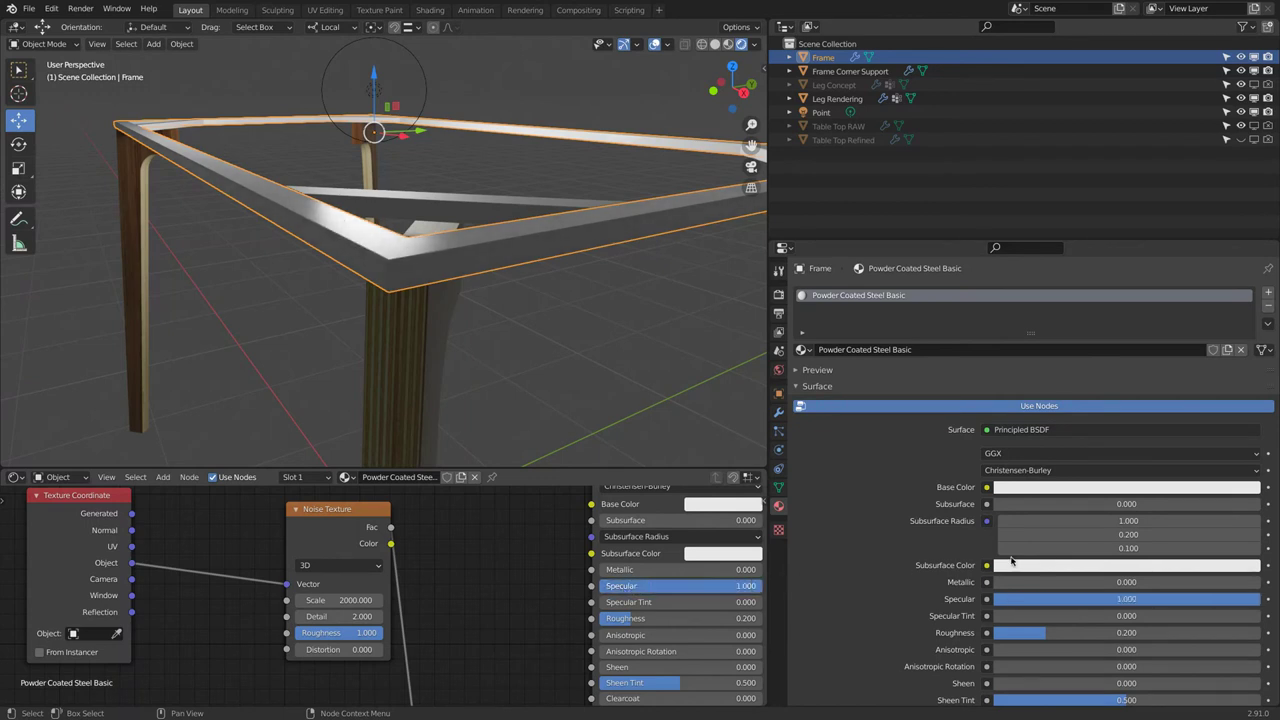
{"action": "left_click", "coordinate": [674, 591]}
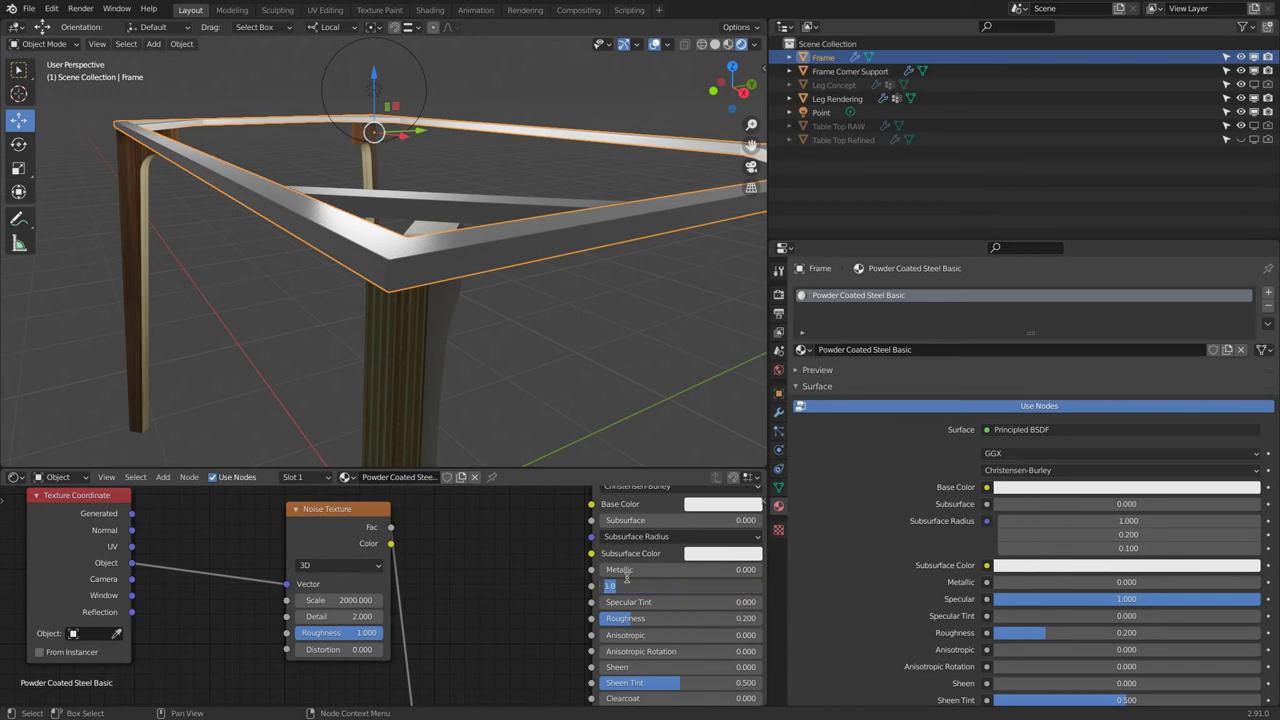
{"action": "type", "text": ".1"}
{"action": "key", "text": "Return"}
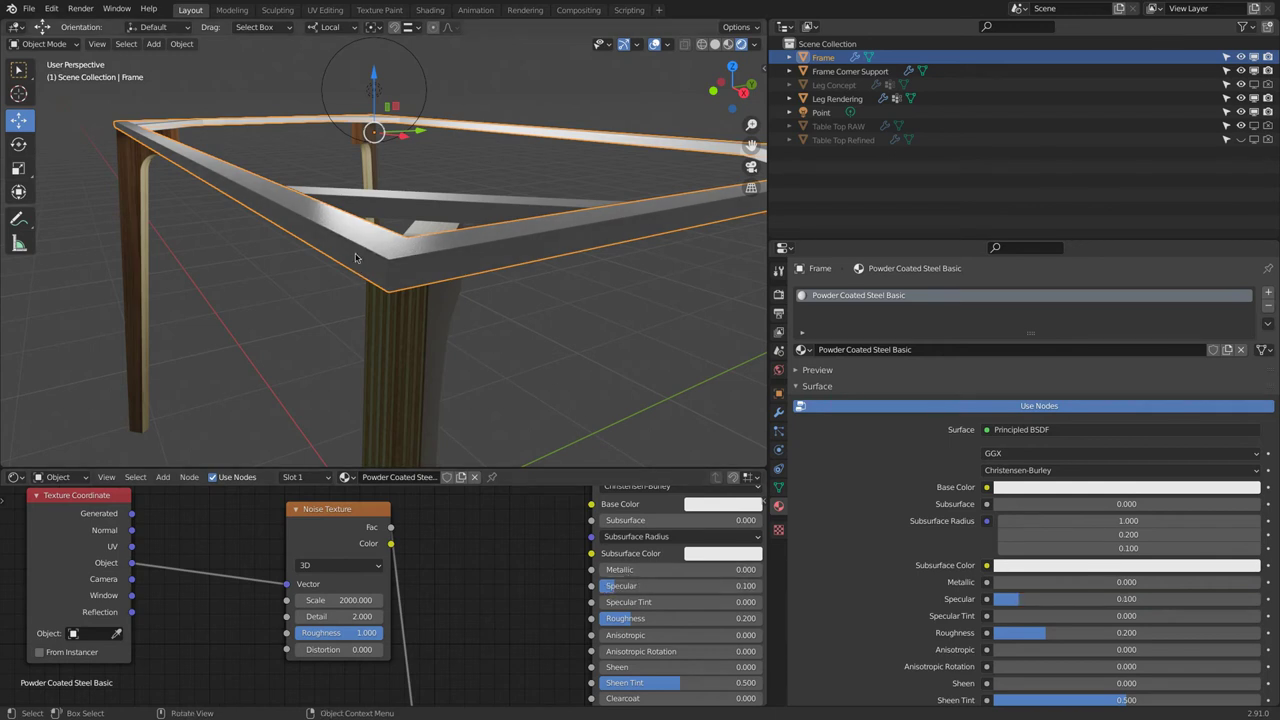
Step: Assign the existing Powder Coated Steel Basic material to the frame corner supports and check the surface up close
{"action": "left_click", "coordinate": [380, 203]}
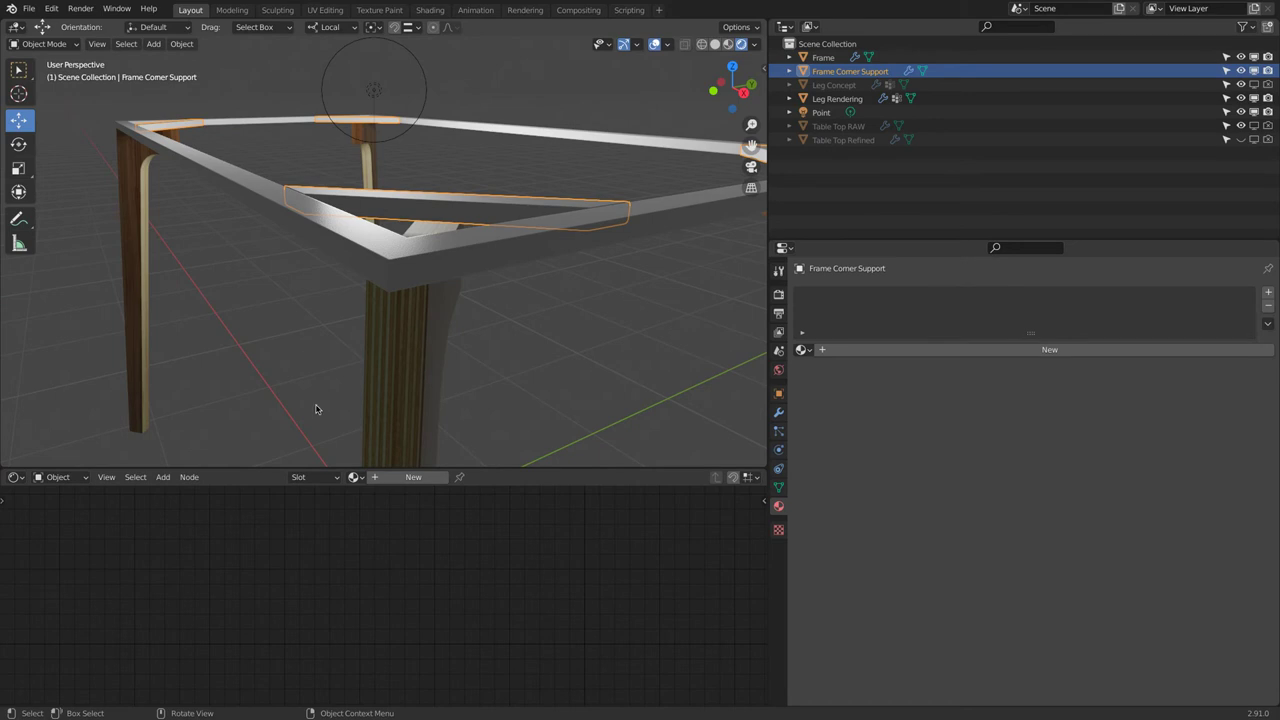
{"action": "left_click", "coordinate": [354, 477]}
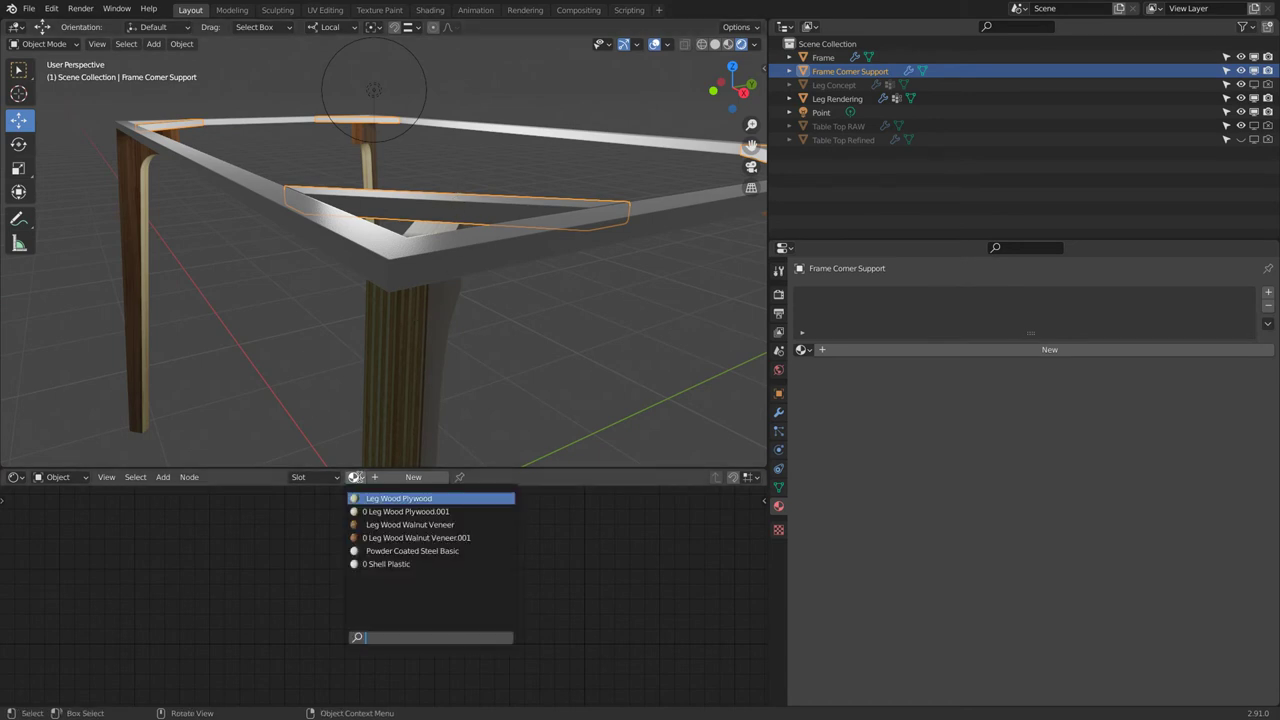
{"action": "left_click", "coordinate": [475, 552]}
{"action": "middle_click_drag", "start_coordinate": [437, 266], "coordinate": [416, 235]}
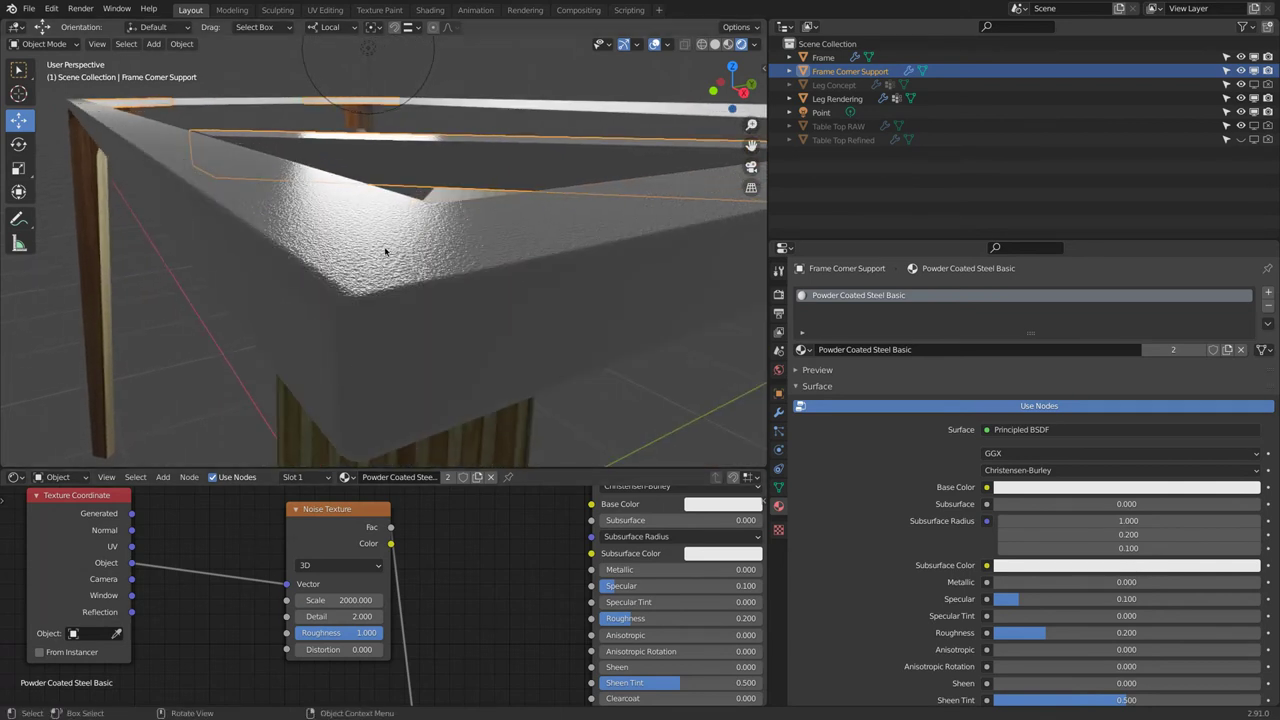
{"action": "middle_click_drag", "start_coordinate": [369, 251], "coordinate": [358, 241]}
{"action": "scroll", "coordinate": [363, 271], "scroll_direction": "up", "scroll_amount": 4}
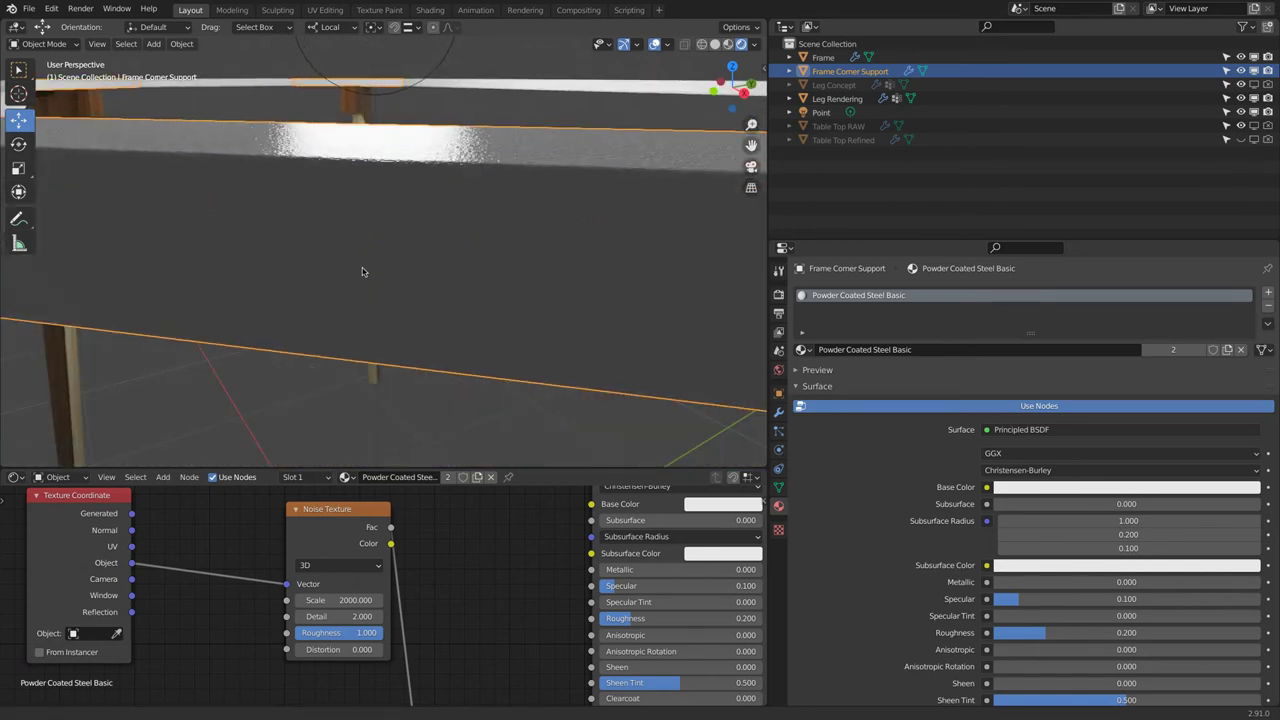
{"action": "scroll", "coordinate": [363, 271], "scroll_direction": "up", "scroll_amount": 1}
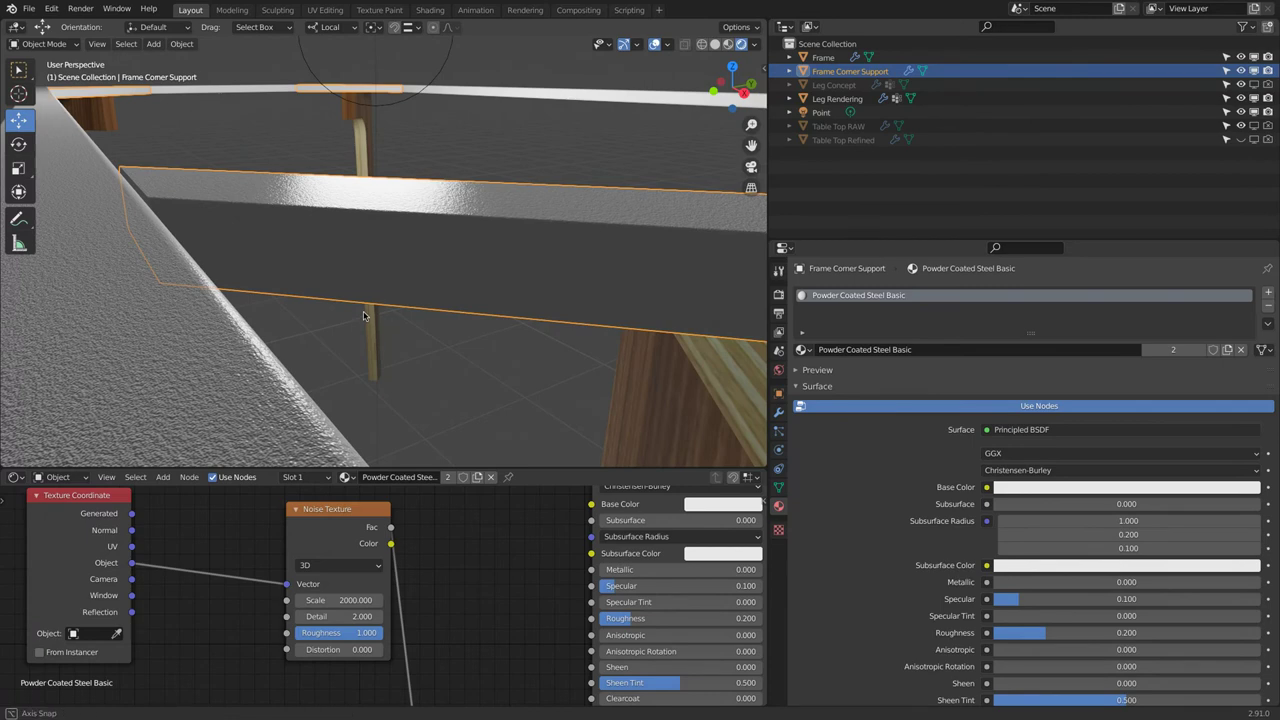
{"action": "middle_click_drag", "start_coordinate": [366, 314], "coordinate": [361, 307]}
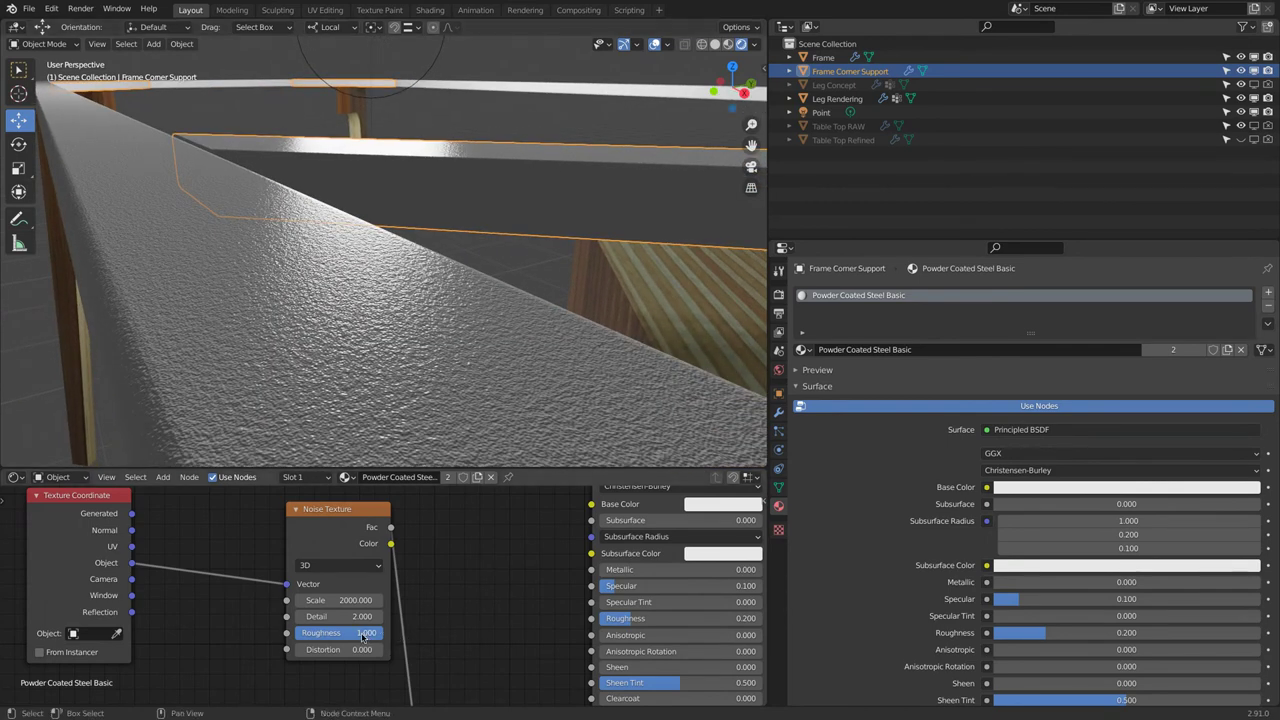
Step: Lower the Noise Texture's roughness to about 0.038 and move it and the Texture Coordinate node away from the Bump node to make room
{"action": "left_click_drag", "start_coordinate": [363, 637], "coordinate": [283, 638]}
{"action": "left_click_drag", "start_coordinate": [338, 517], "coordinate": [277, 531]}
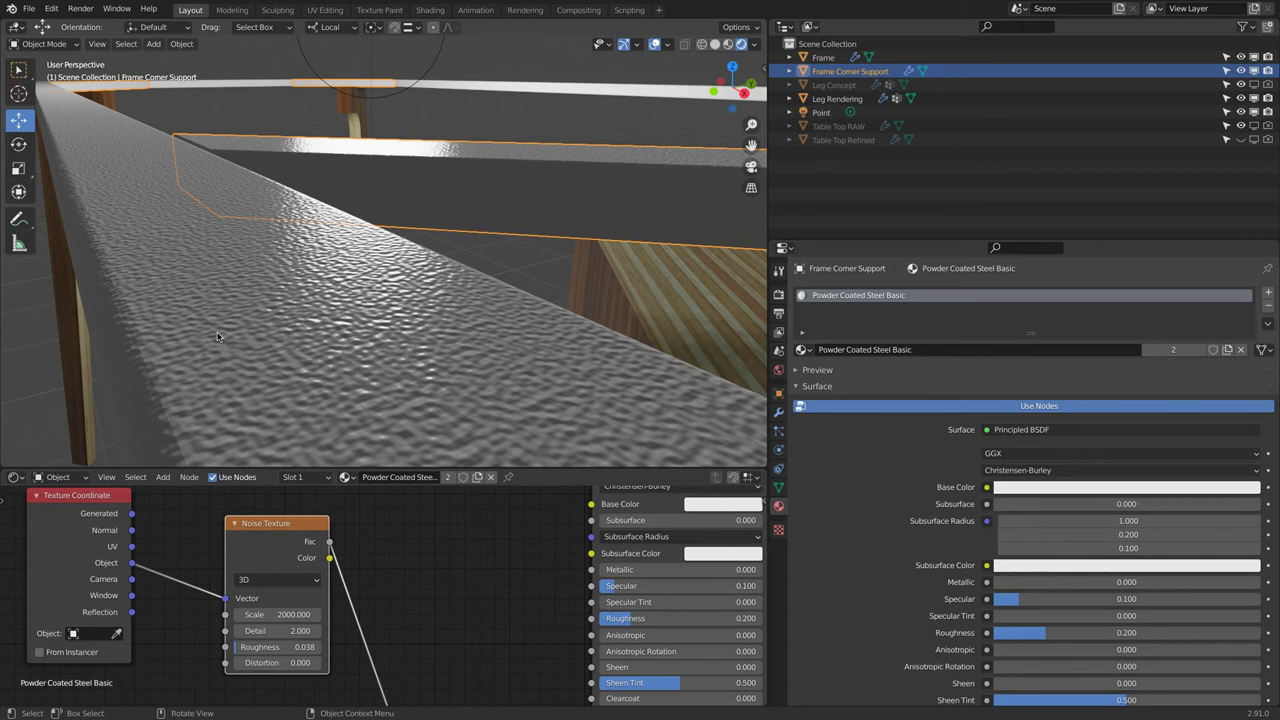
{"action": "scroll", "coordinate": [429, 594], "scroll_direction": "down", "scroll_amount": 4}
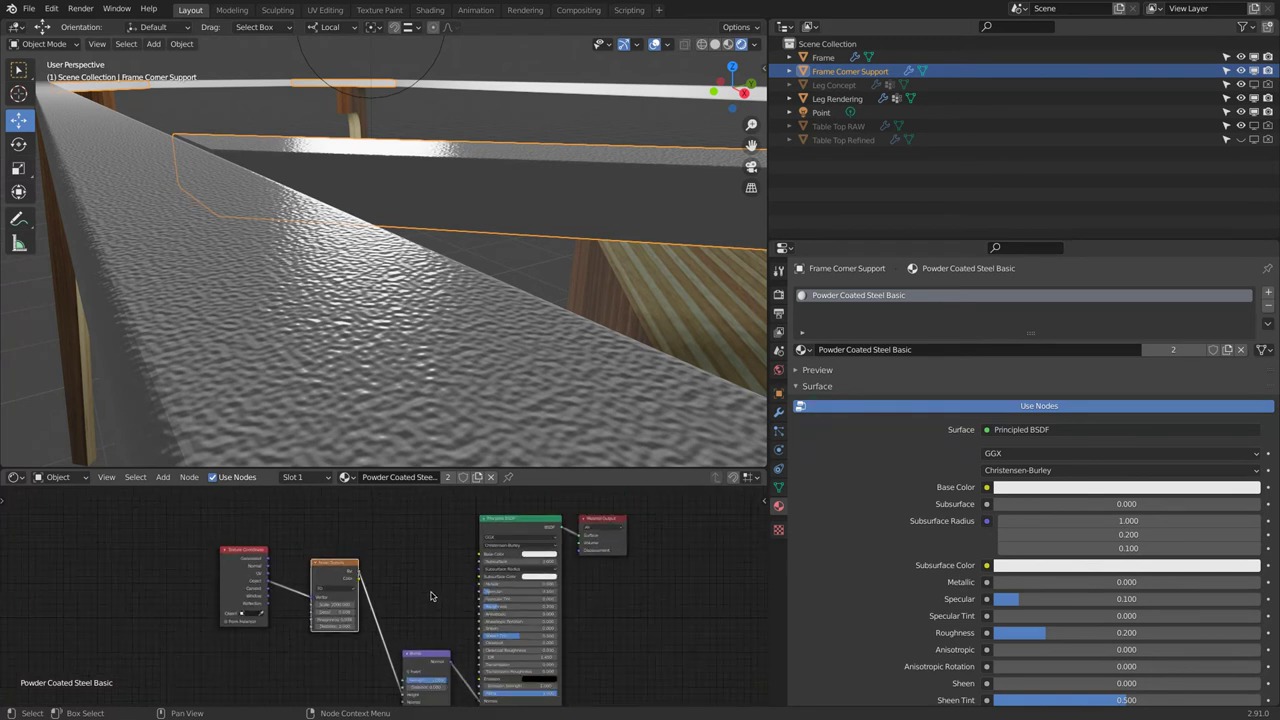
{"action": "left_click_drag", "start_coordinate": [263, 498], "coordinate": [59, 587]}
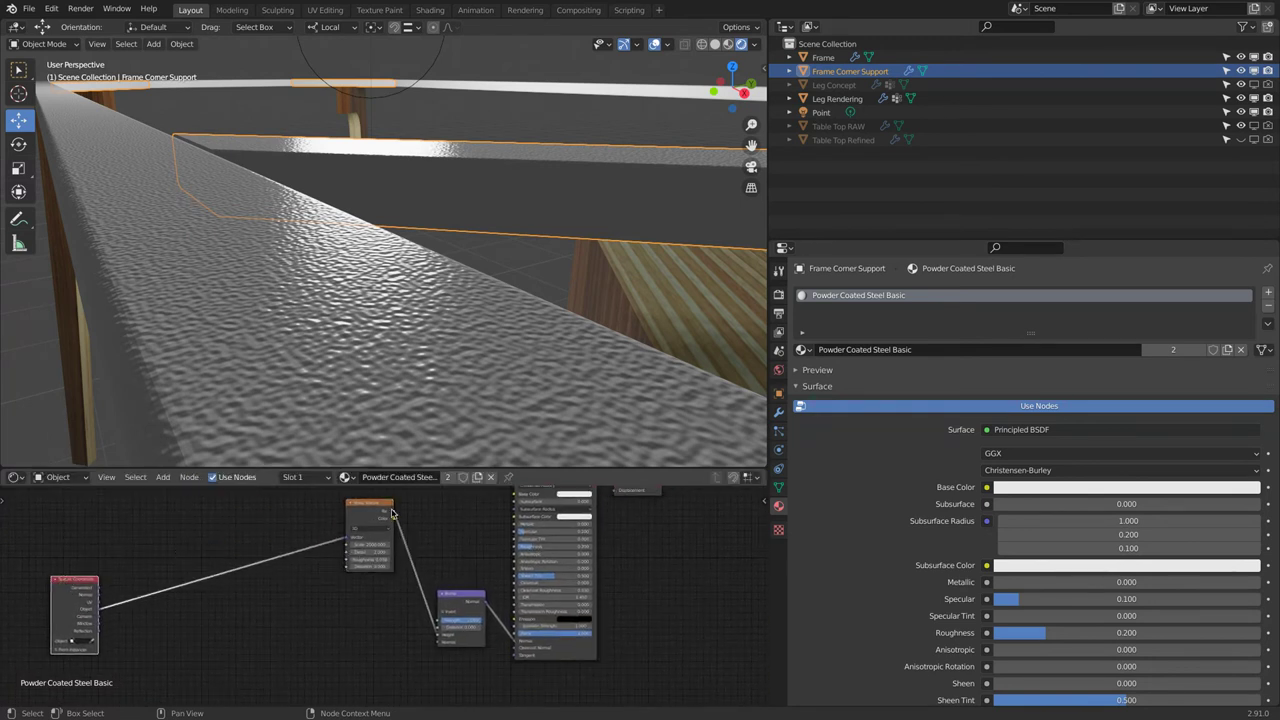
{"action": "left_click_drag", "start_coordinate": [369, 503], "coordinate": [235, 593]}
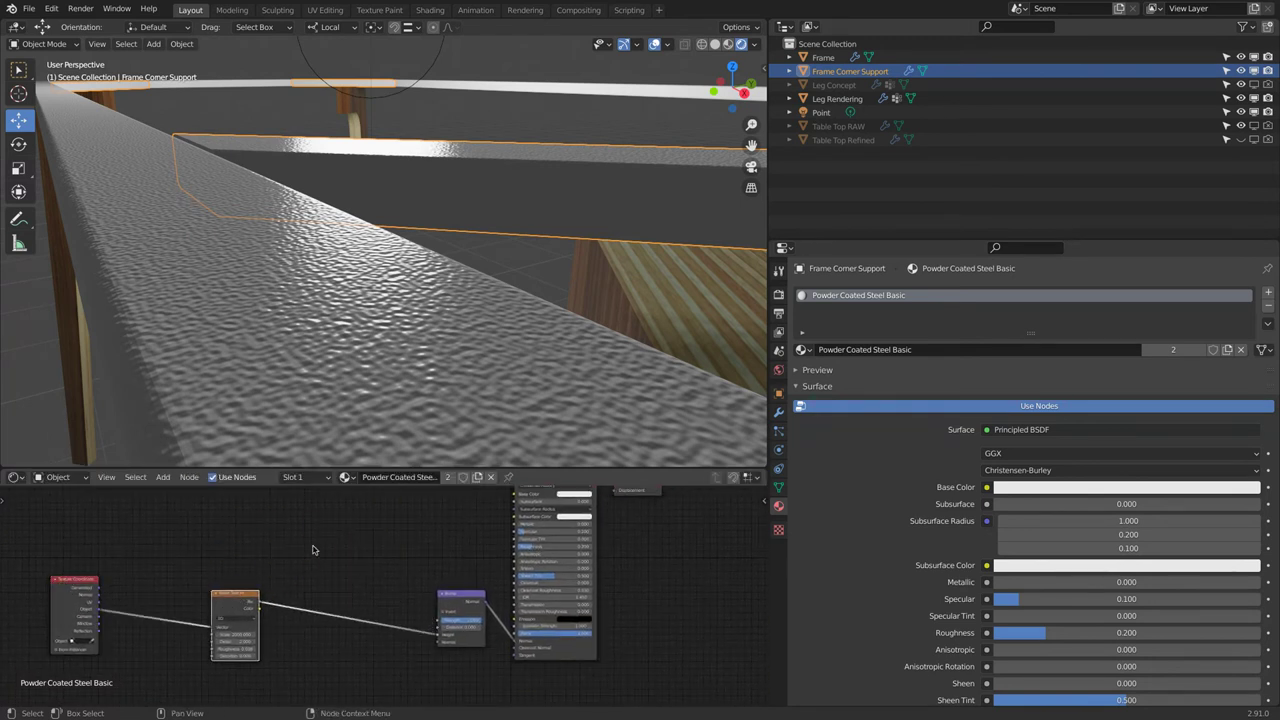
Step: Insert a ColorRamp node into the link between the Noise Texture and the Bump node
{"action": "key", "text": "shift+a"}
{"action": "mouse_move", "coordinate": [262, 649]}
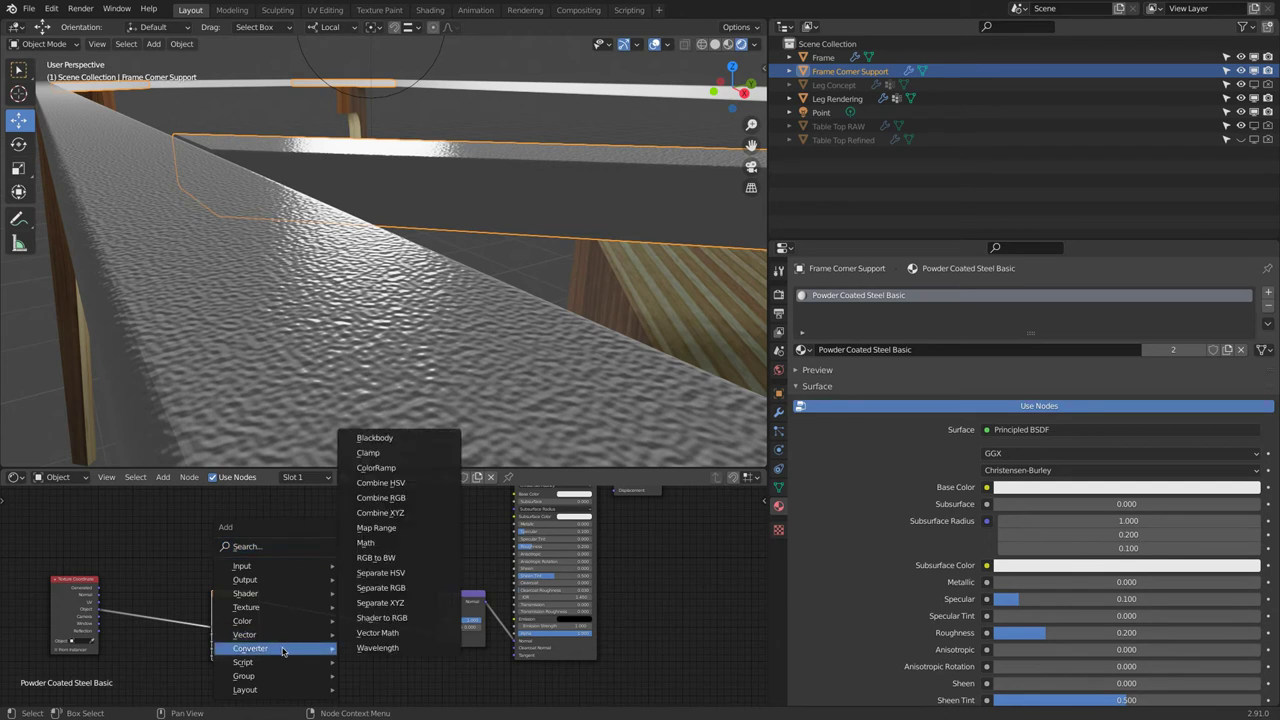
{"action": "left_click", "coordinate": [386, 468]}
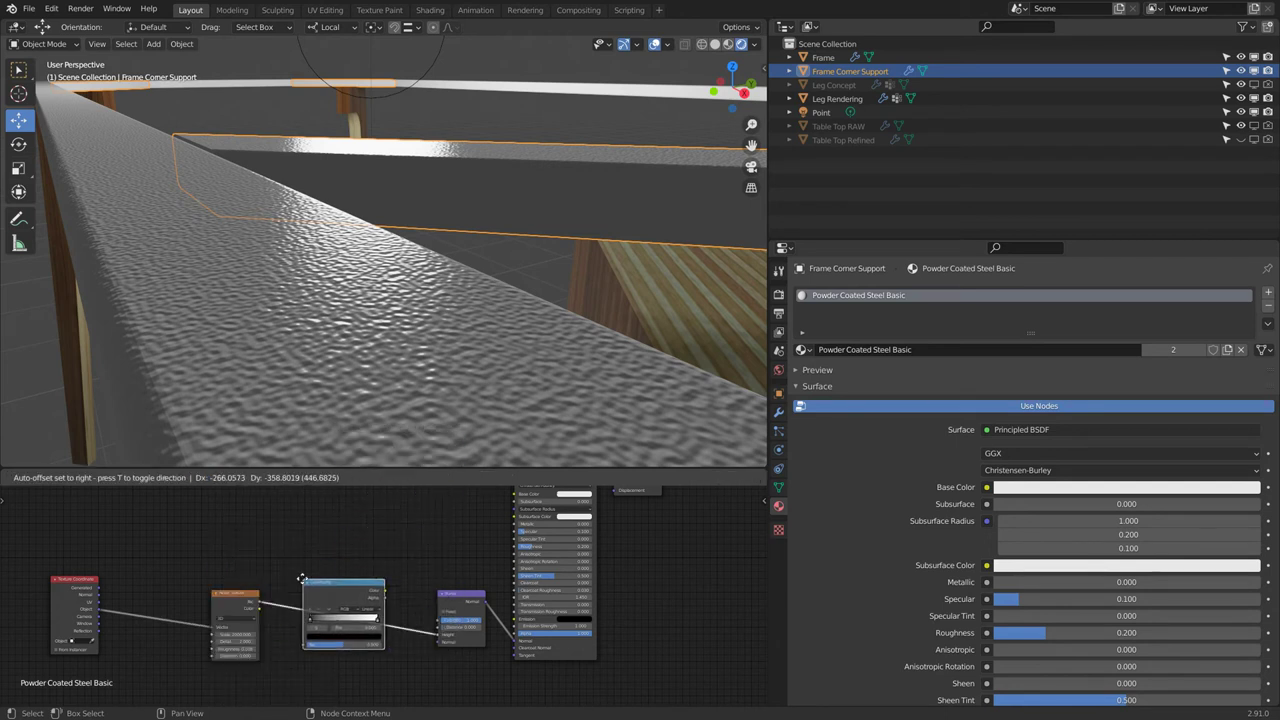
{"action": "left_click", "coordinate": [319, 587]}
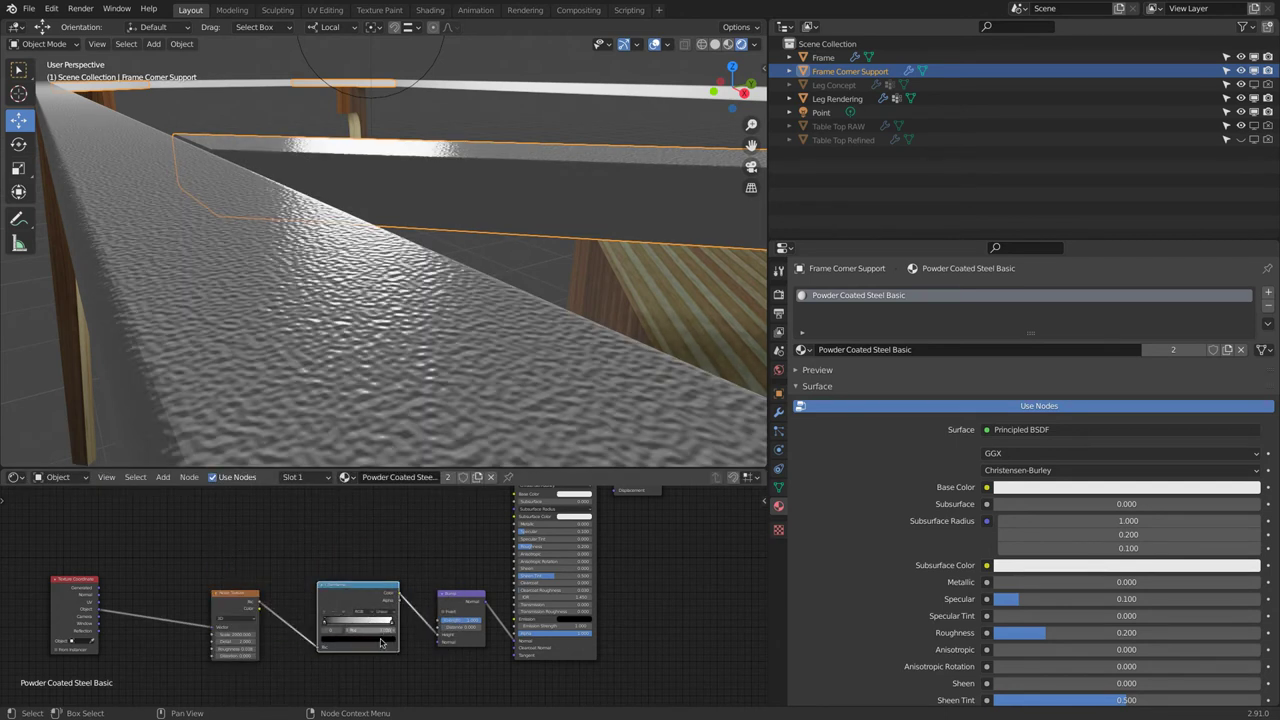
Step: Move the ColorRamp's black stop to just before the middle of the gradient and reselect the frame
{"action": "left_click_drag", "start_coordinate": [325, 625], "coordinate": [364, 622]}
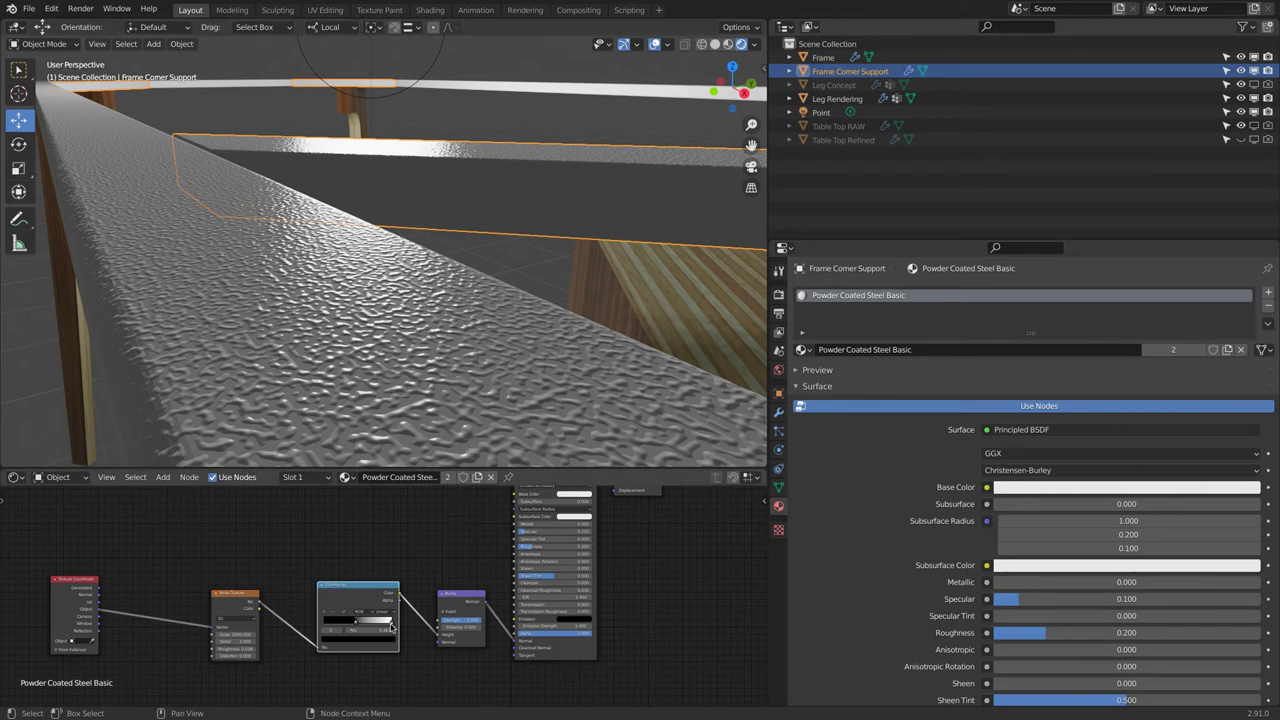
{"action": "mouse_move", "coordinate": [391, 627]}
{"action": "left_mouse_down"}
{"action": "mouse_move", "coordinate": [358, 628]}
{"action": "mouse_move", "coordinate": [386, 628]}
{"action": "left_mouse_up"}
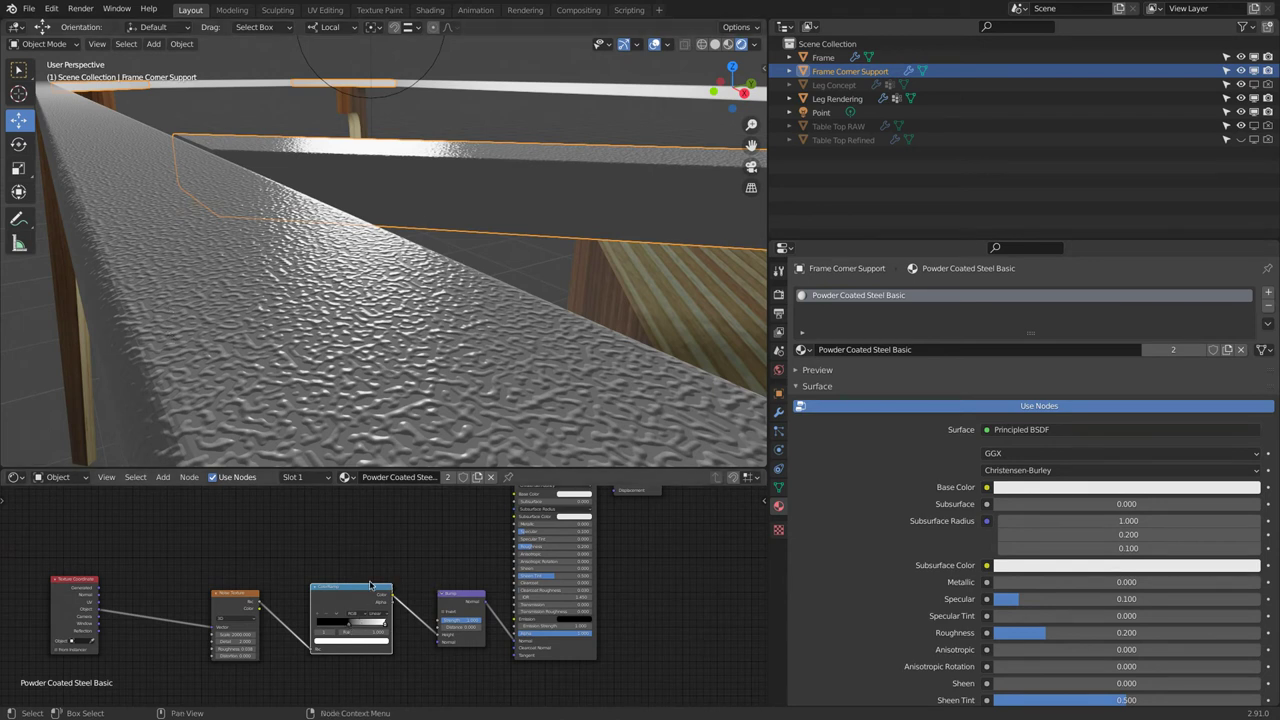
{"action": "left_click", "coordinate": [266, 395]}
{"action": "right_click", "coordinate": [229, 380]}
{"action": "left_click", "coordinate": [229, 380]}
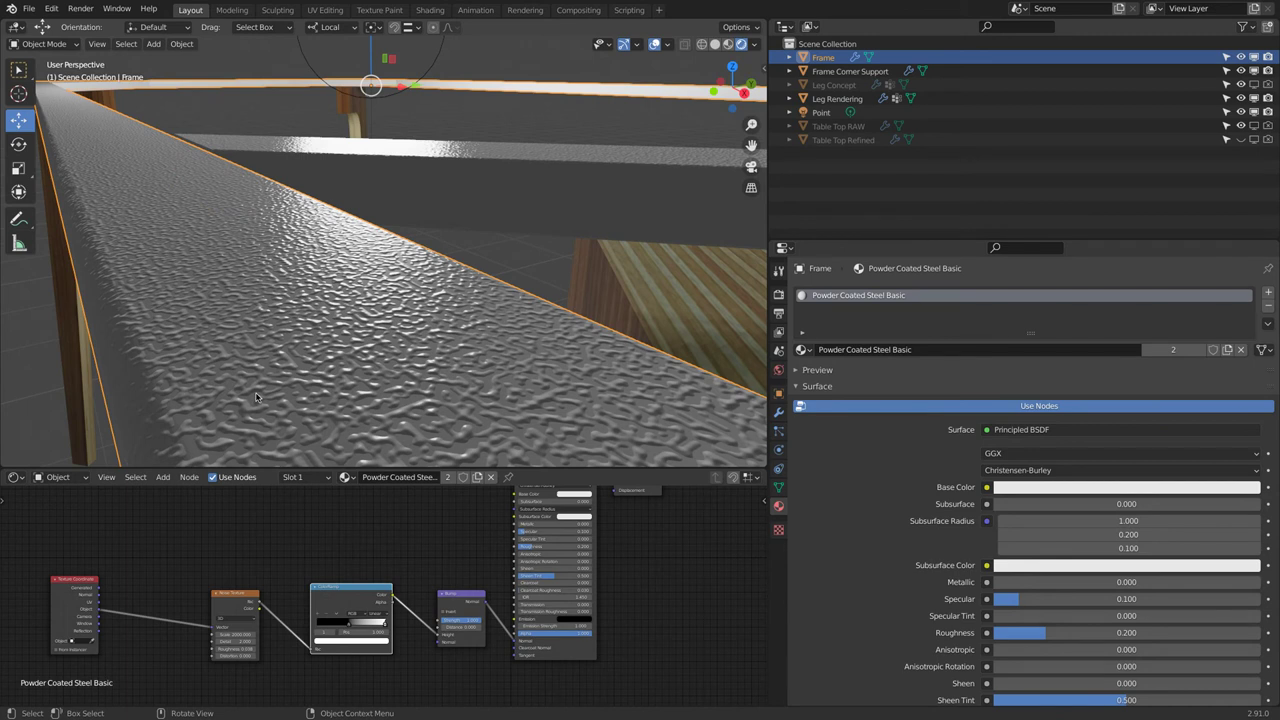
Step: Recolor the ColorRamp's black stop to a light grey to soften the bump contrast on the frame
{"action": "left_click", "coordinate": [405, 183]}
{"action": "right_click", "coordinate": [410, 178]}
{"action": "left_click", "coordinate": [405, 175]}
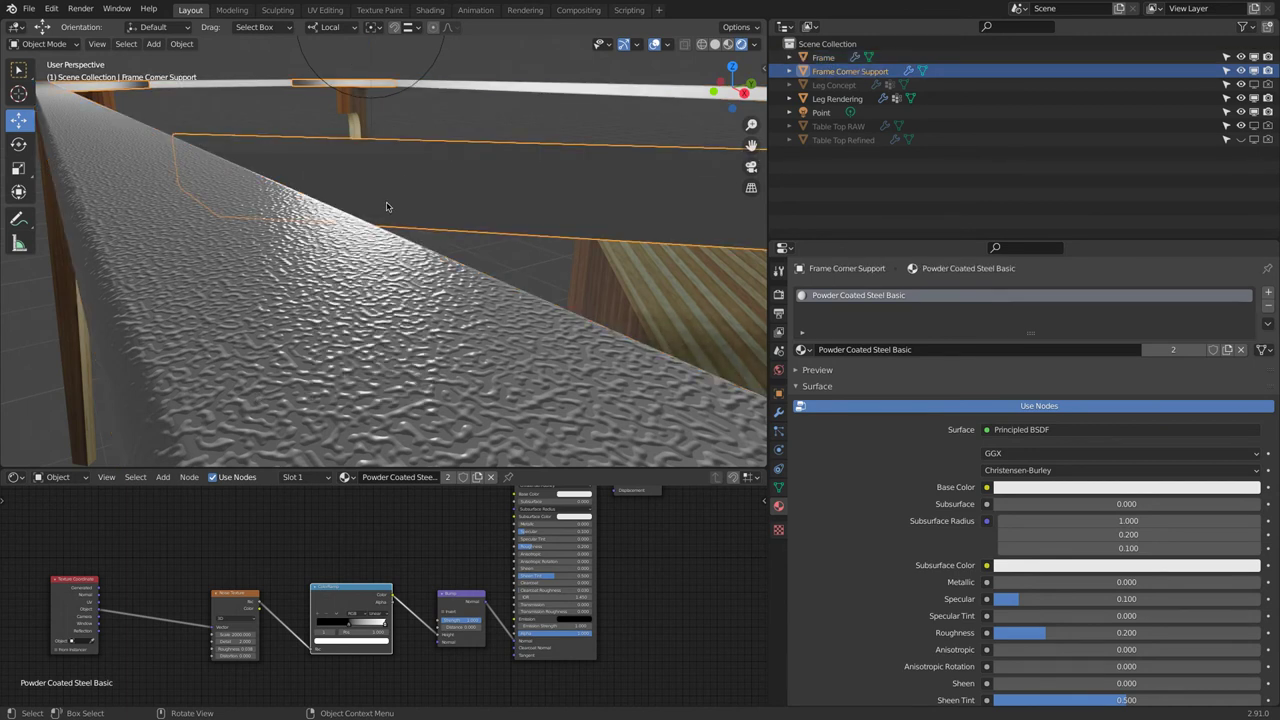
{"action": "left_click", "coordinate": [365, 312]}
{"action": "left_click_drag", "start_coordinate": [352, 626], "coordinate": [381, 550]}
{"action": "left_click", "coordinate": [354, 645]}
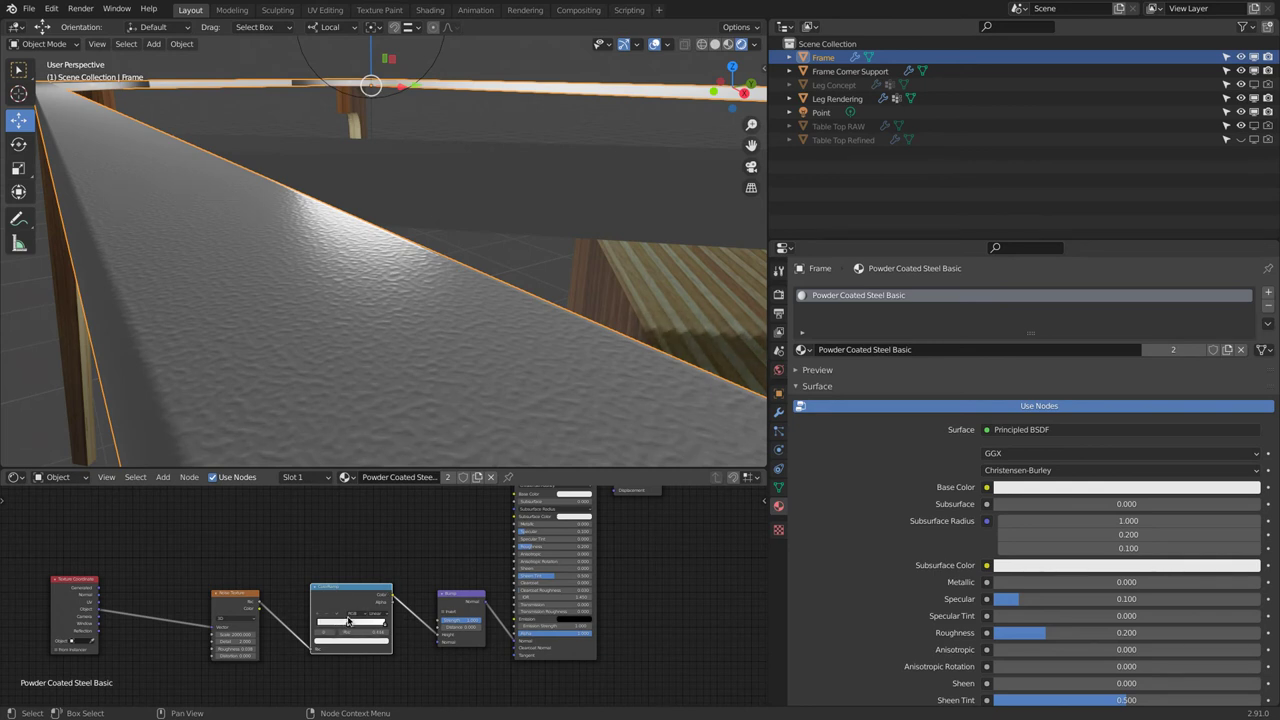
{"action": "scroll", "coordinate": [391, 275], "scroll_direction": "down", "scroll_amount": 5}
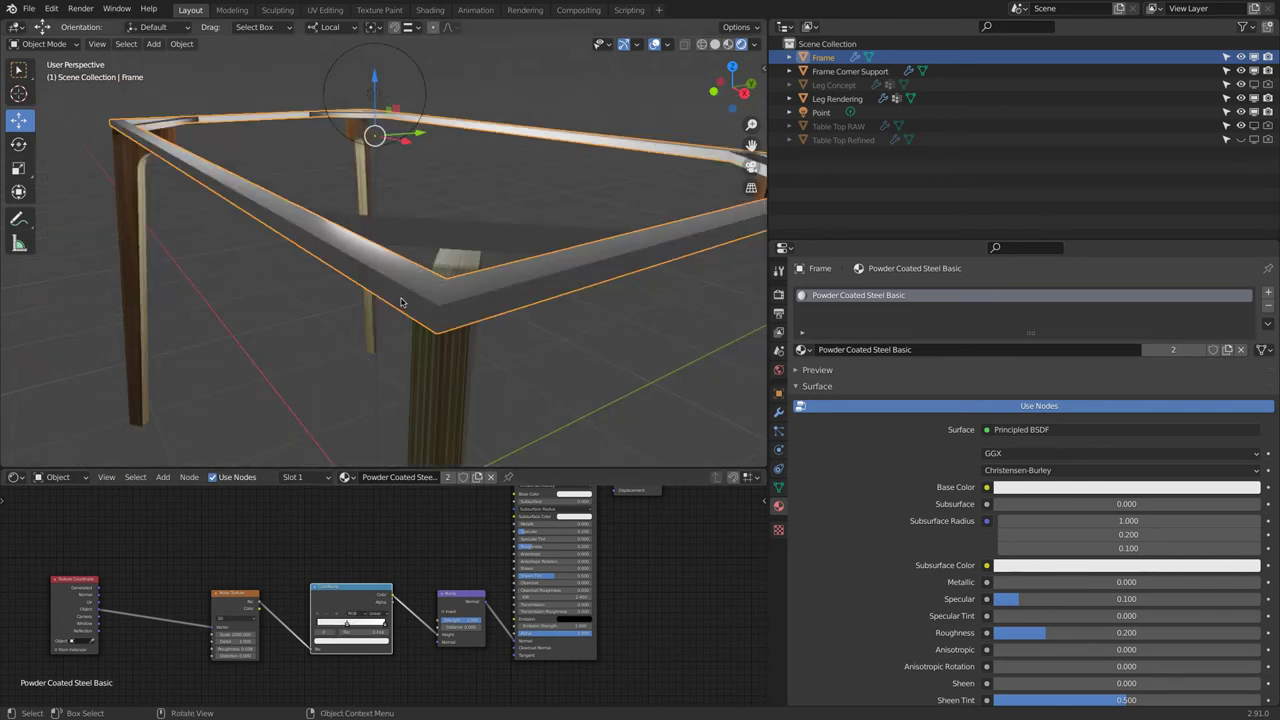
{"action": "scroll", "coordinate": [391, 275], "scroll_direction": "up", "scroll_amount": 5}
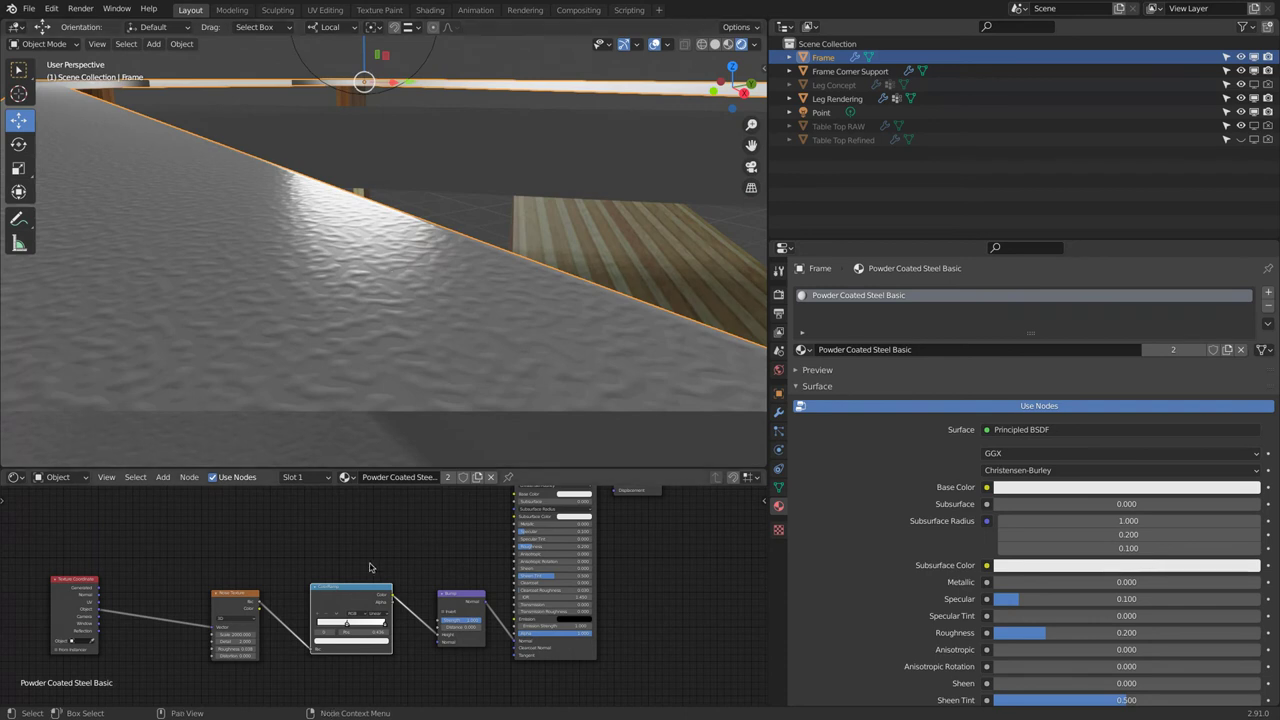
{"action": "left_click", "coordinate": [350, 640]}
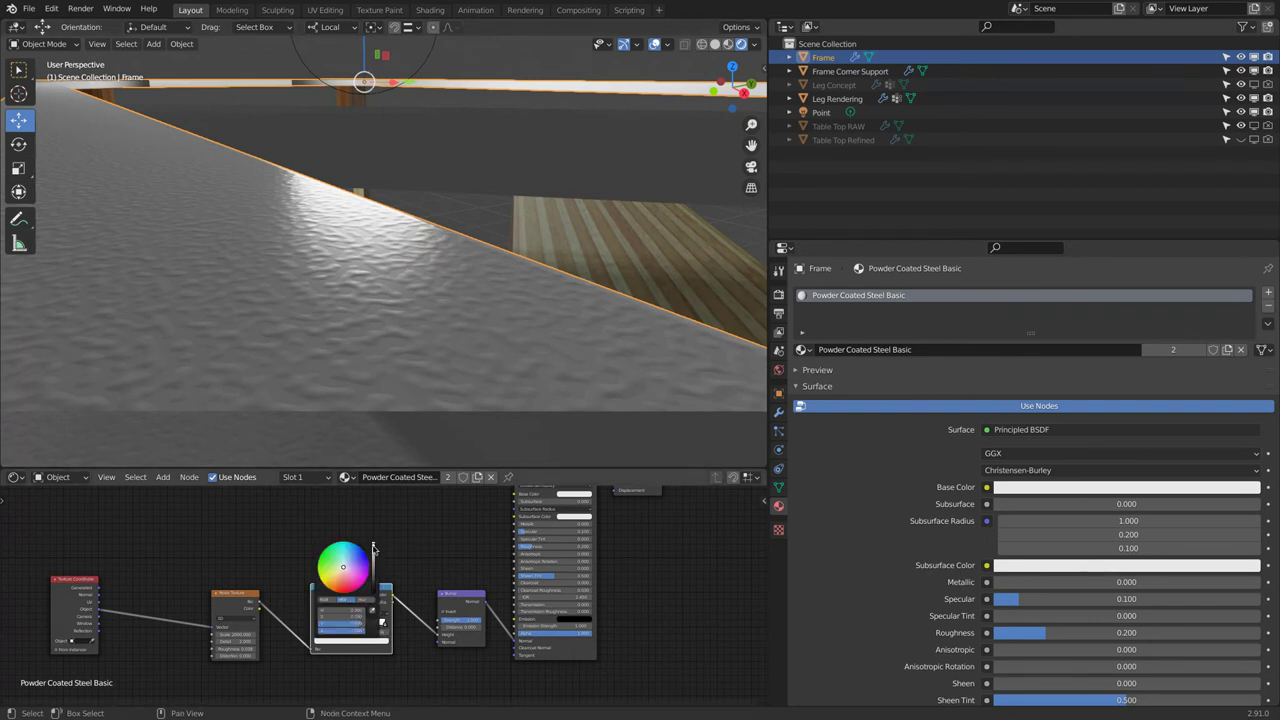
{"action": "left_click_drag", "start_coordinate": [373, 549], "coordinate": [373, 551]}
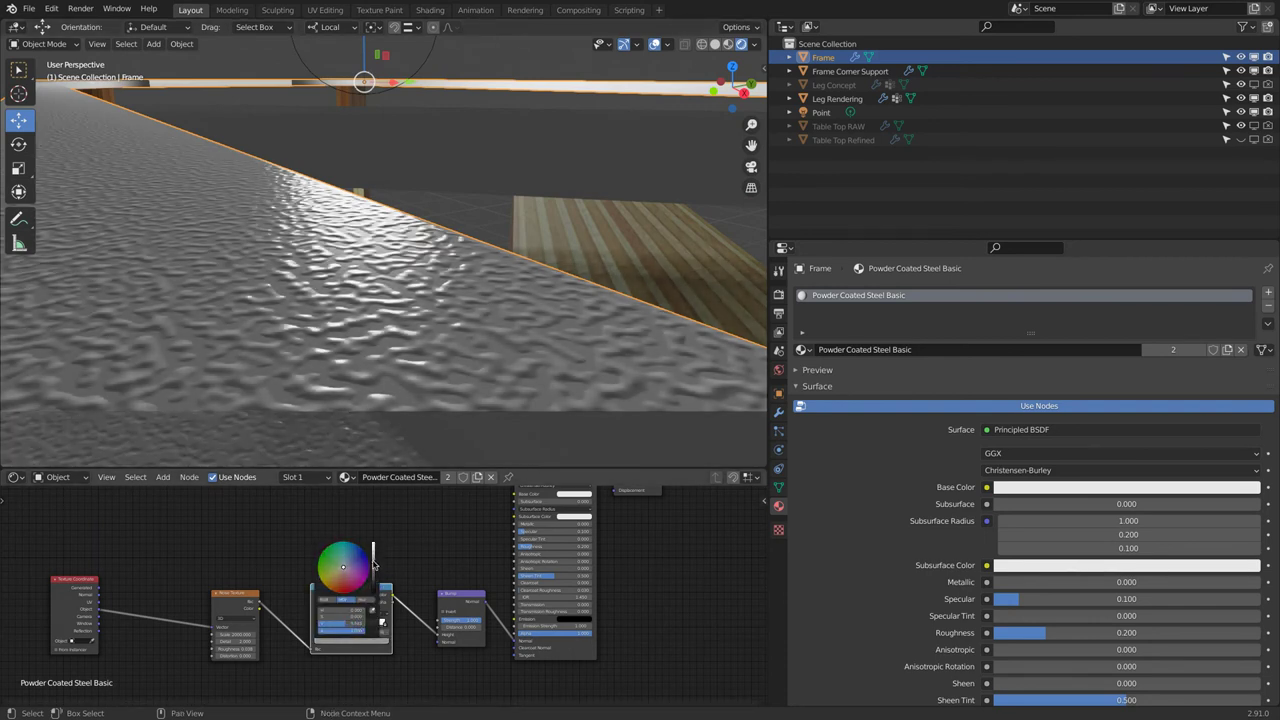
Step: Check the whole frame, keep it selected, and move the ColorRamp and Noise Texture nodes up to make room beneath them
{"action": "key", "text": "KP_Decimal"}
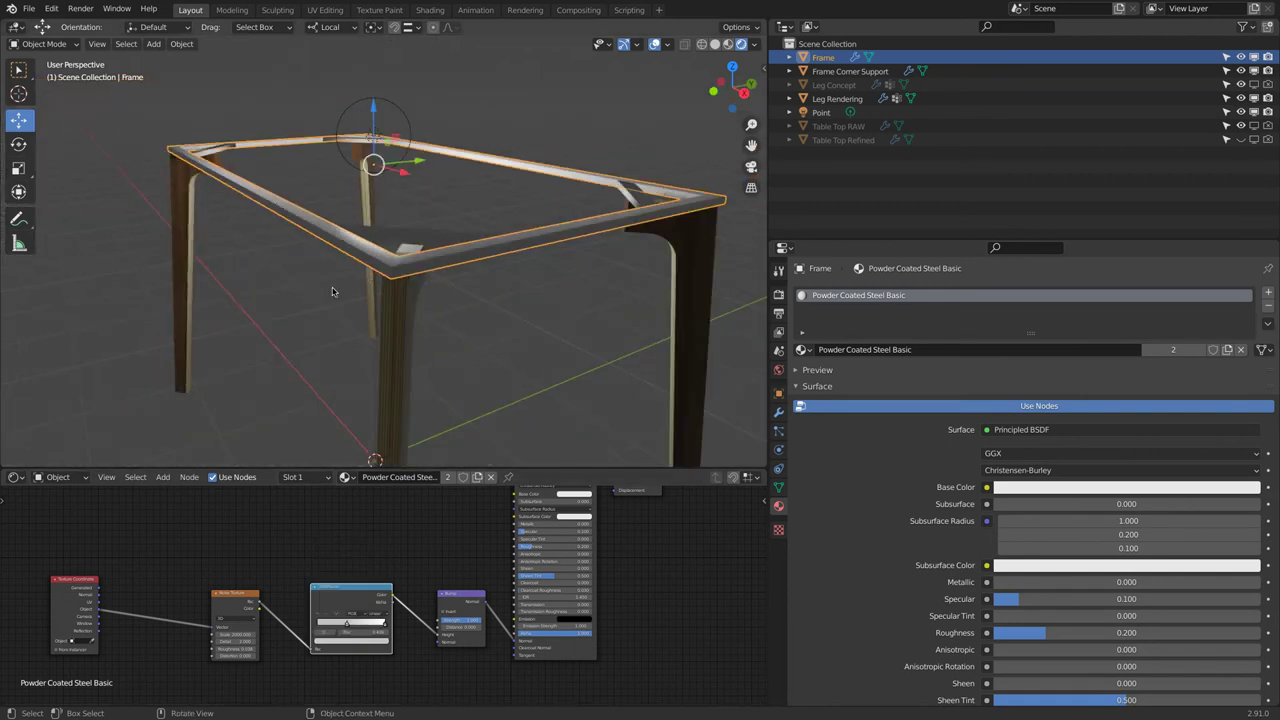
{"action": "middle_click_drag", "start_coordinate": [333, 291], "coordinate": [340, 280]}
{"action": "scroll", "coordinate": [340, 280], "scroll_direction": "up", "scroll_amount": 3}
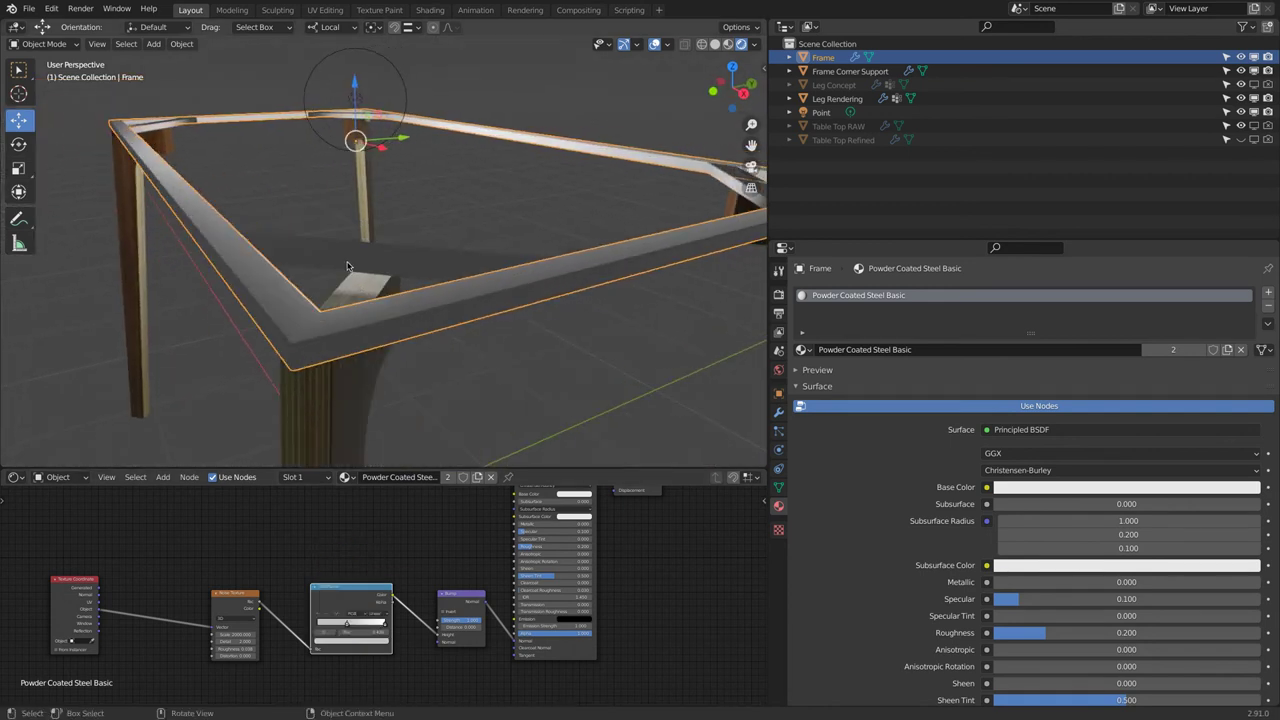
{"action": "left_click", "coordinate": [307, 260]}
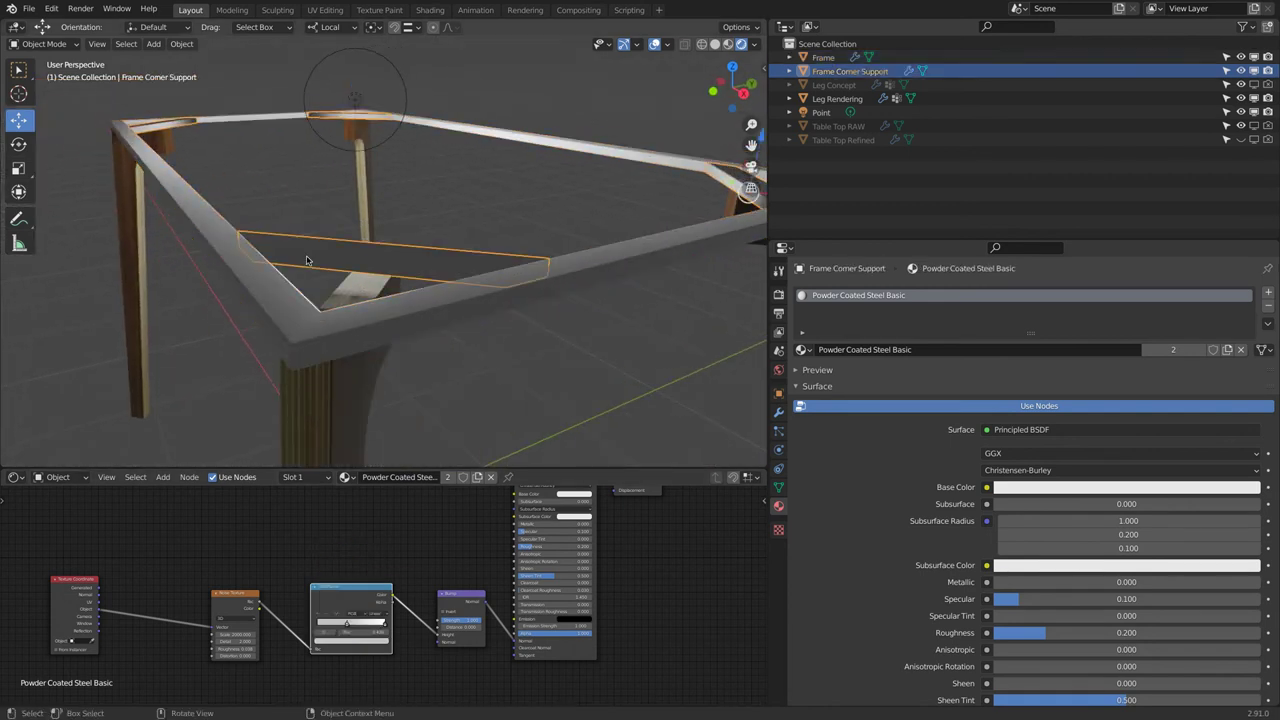
{"action": "left_click", "coordinate": [249, 280]}
{"action": "middle_click_drag", "start_coordinate": [249, 280], "coordinate": [269, 281]}
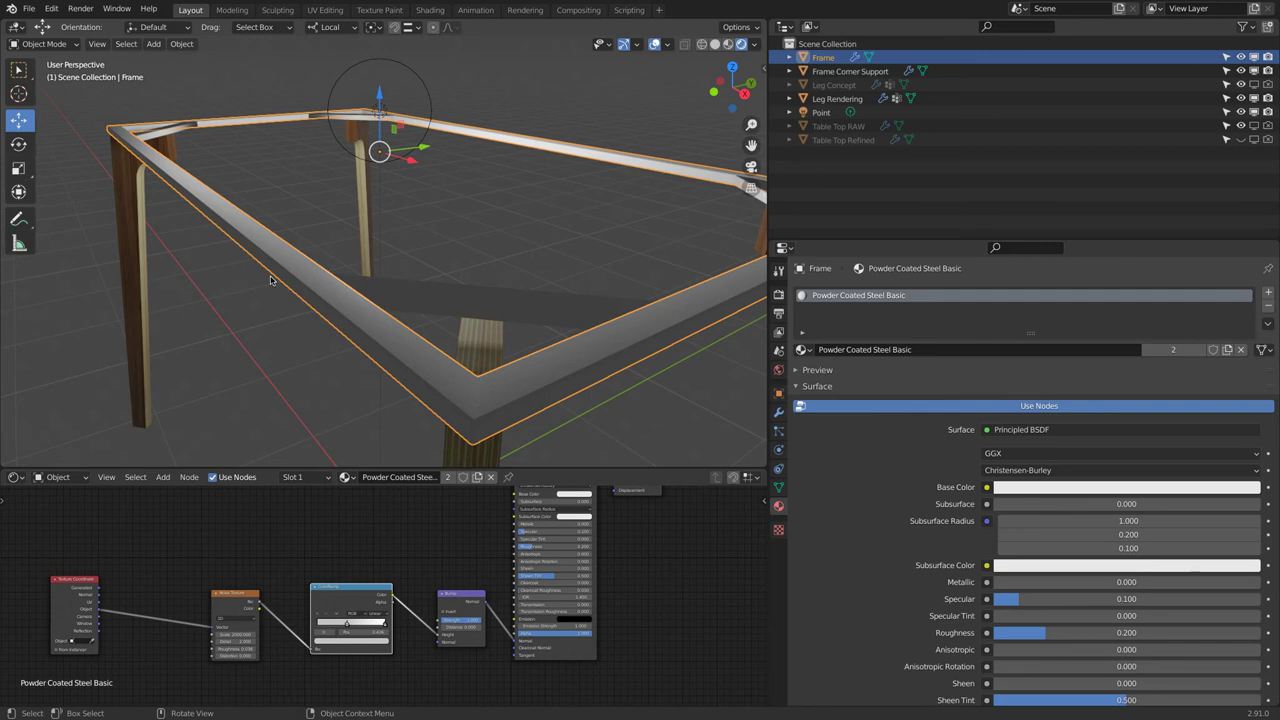
{"action": "key", "text": "super+Tab"}
{"action": "left_click_drag", "start_coordinate": [342, 599], "coordinate": [316, 535]}
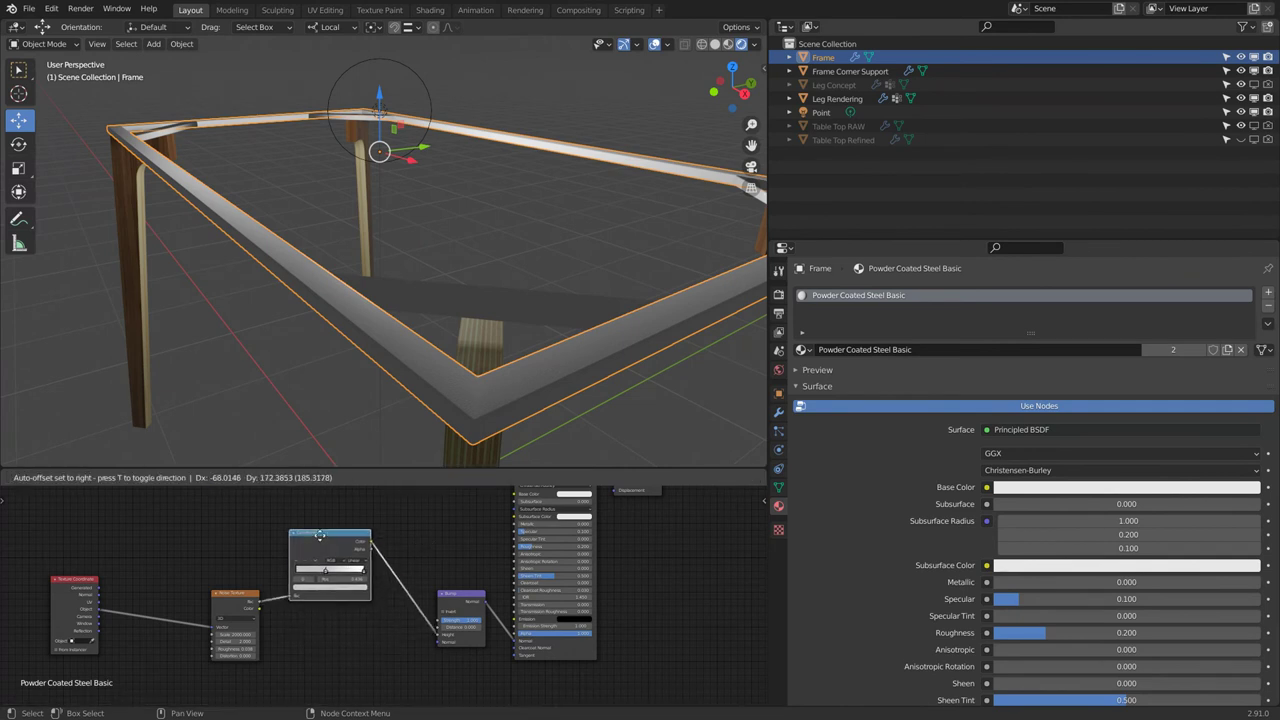
{"action": "left_click_drag", "start_coordinate": [235, 594], "coordinate": [189, 528]}
{"action": "left_click_drag", "start_coordinate": [313, 551], "coordinate": [273, 538]}
{"action": "scroll", "coordinate": [203, 640], "scroll_direction": "up", "scroll_amount": 1}
{"action": "middle_click_drag", "start_coordinate": [203, 640], "coordinate": [343, 623]}
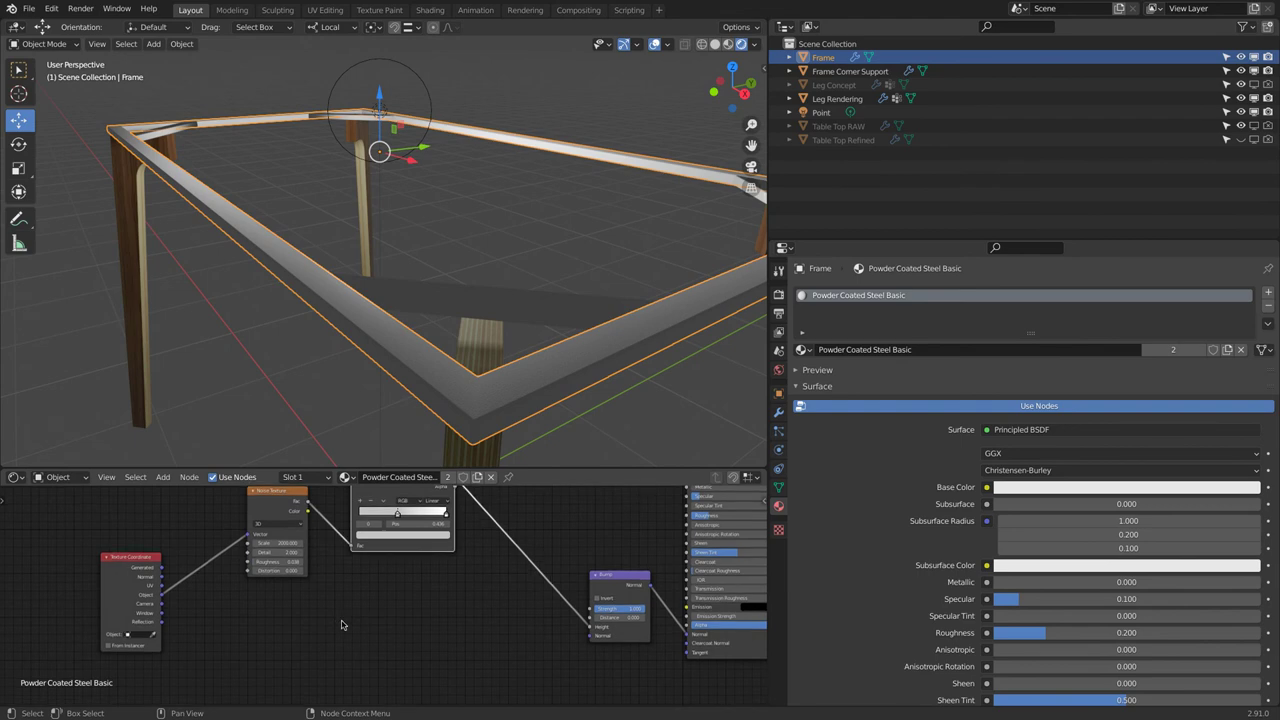
Step: Add a Musgrave Texture node below the Noise Texture and link the Object coordinates to its Vector input
{"action": "middle_click_drag", "start_coordinate": [390, 300], "coordinate": [401, 285]}
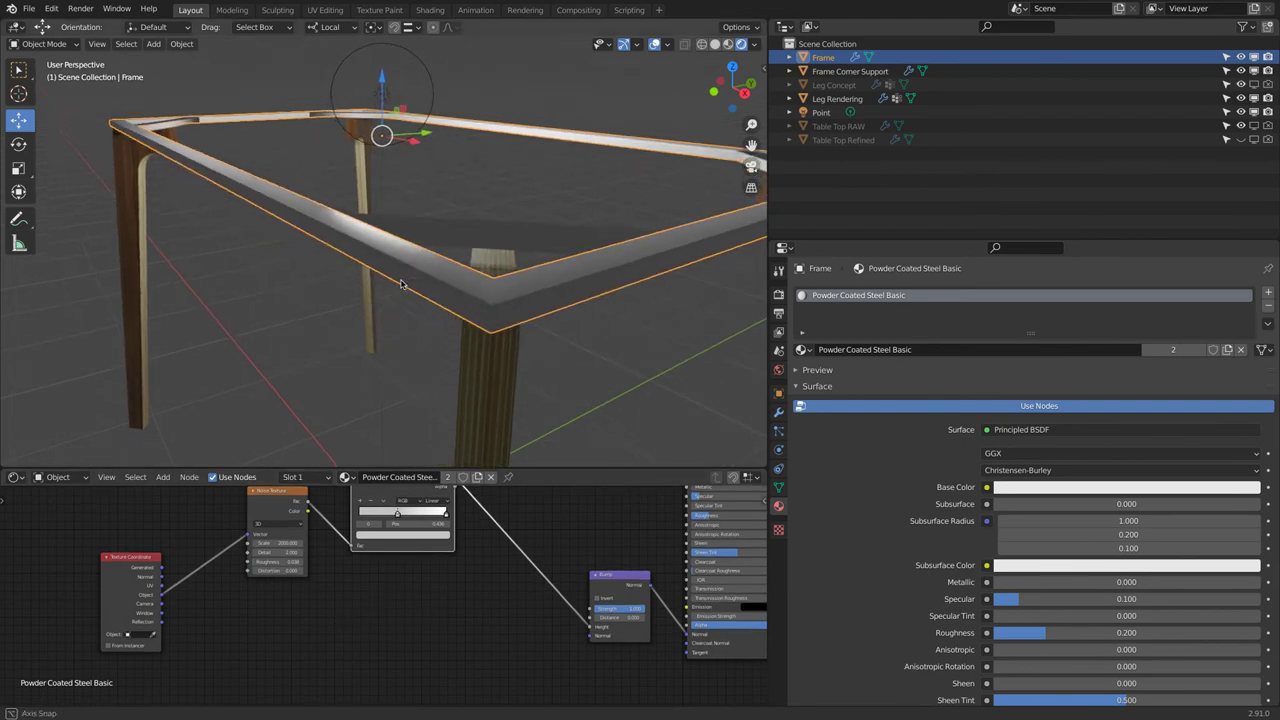
{"action": "scroll", "coordinate": [375, 224], "scroll_direction": "up", "scroll_amount": 4}
{"action": "scroll", "coordinate": [375, 224], "scroll_direction": "down", "scroll_amount": 3}
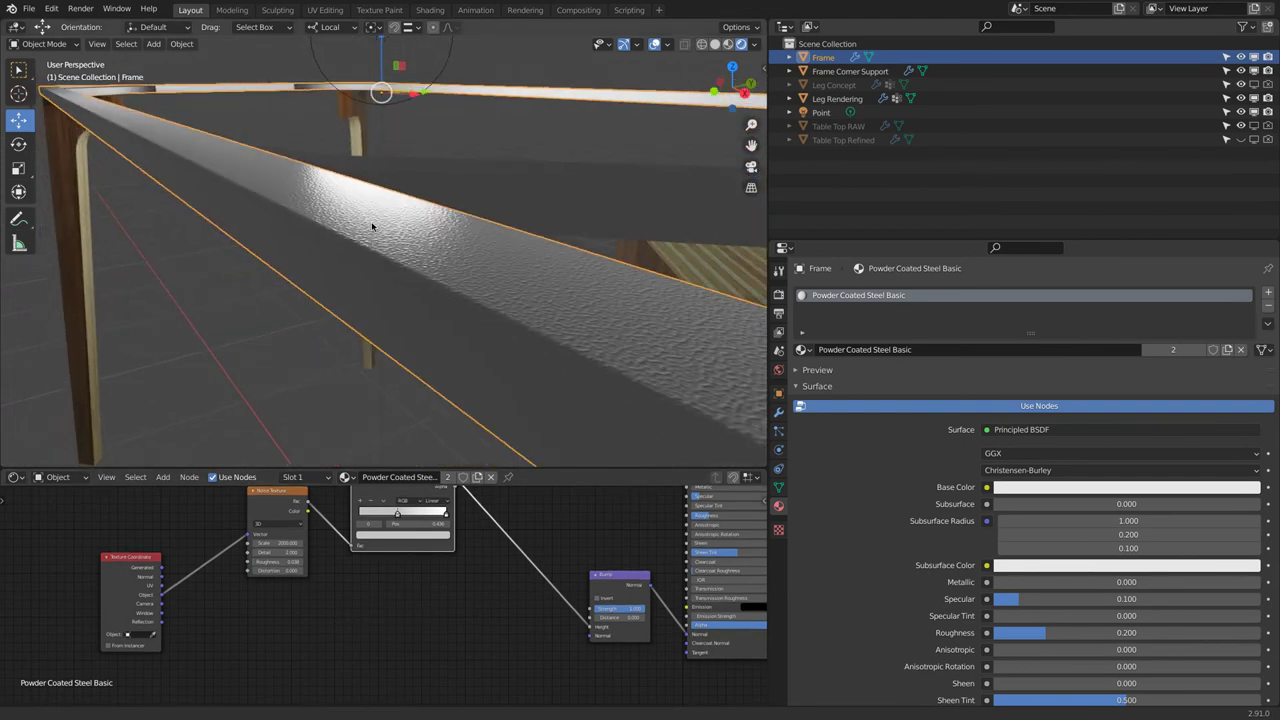
{"action": "key", "text": "shift+a"}
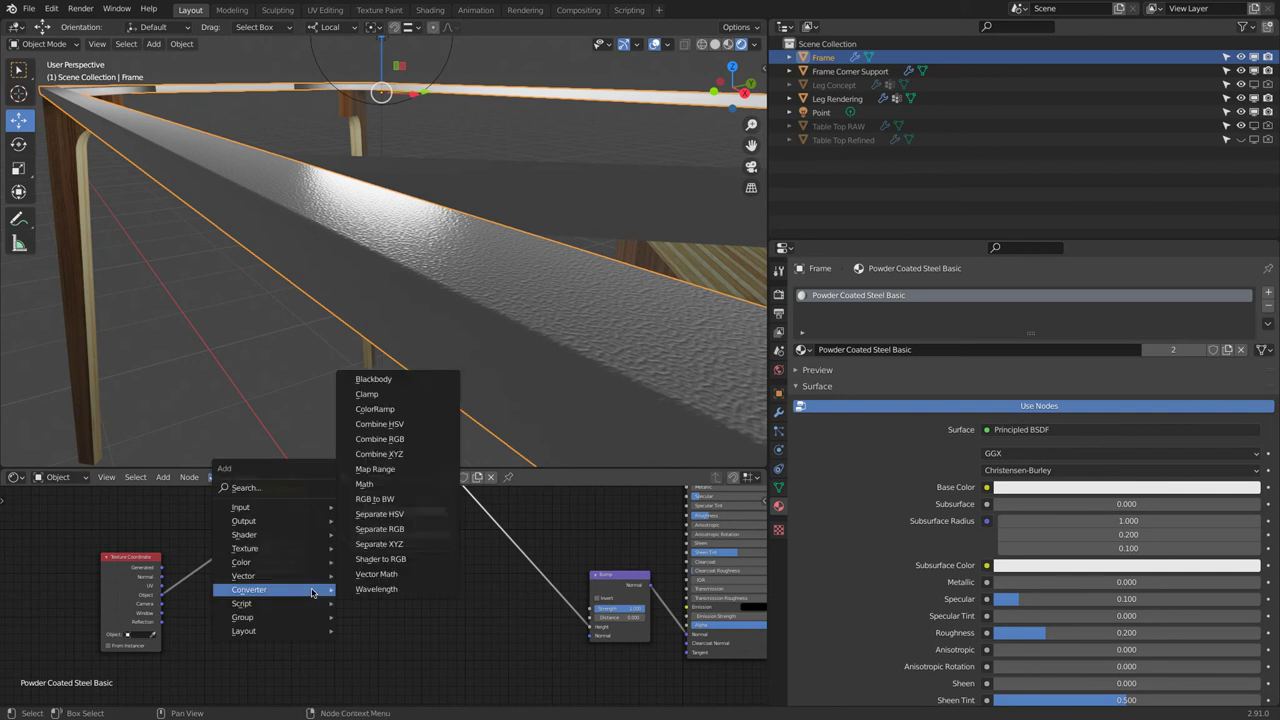
{"action": "mouse_move", "coordinate": [306, 585]}
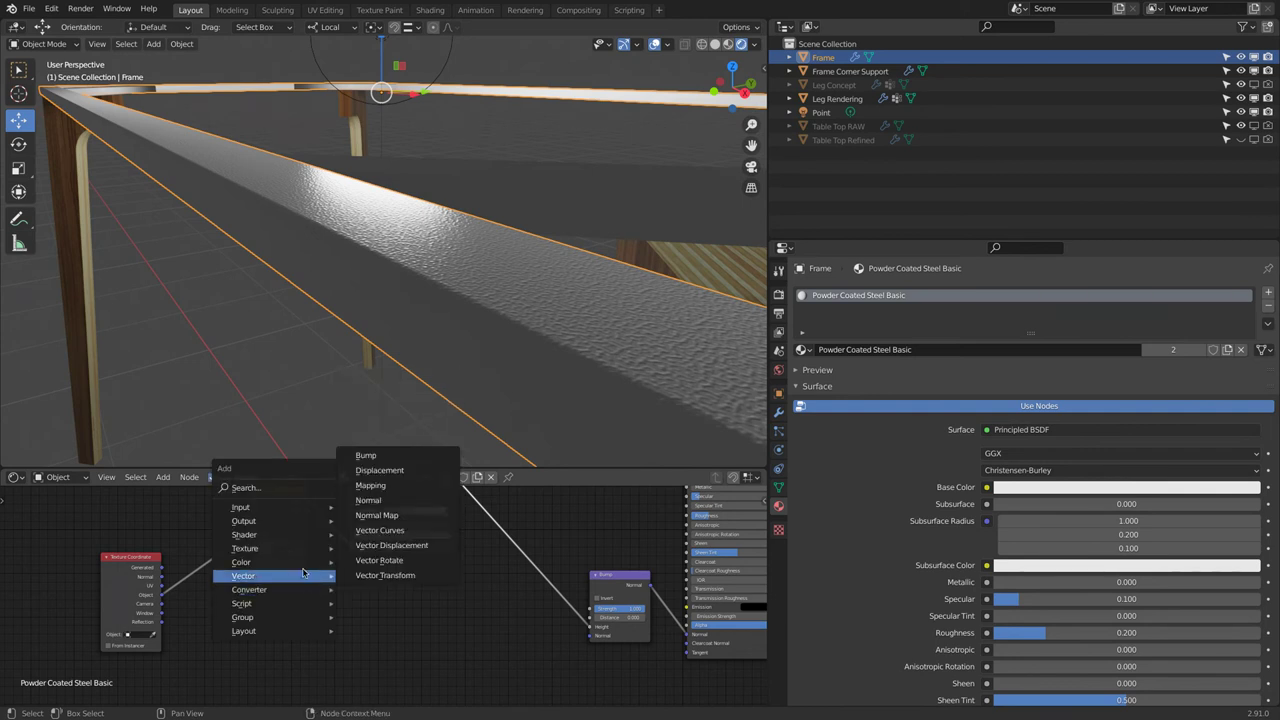
{"action": "mouse_move", "coordinate": [295, 550]}
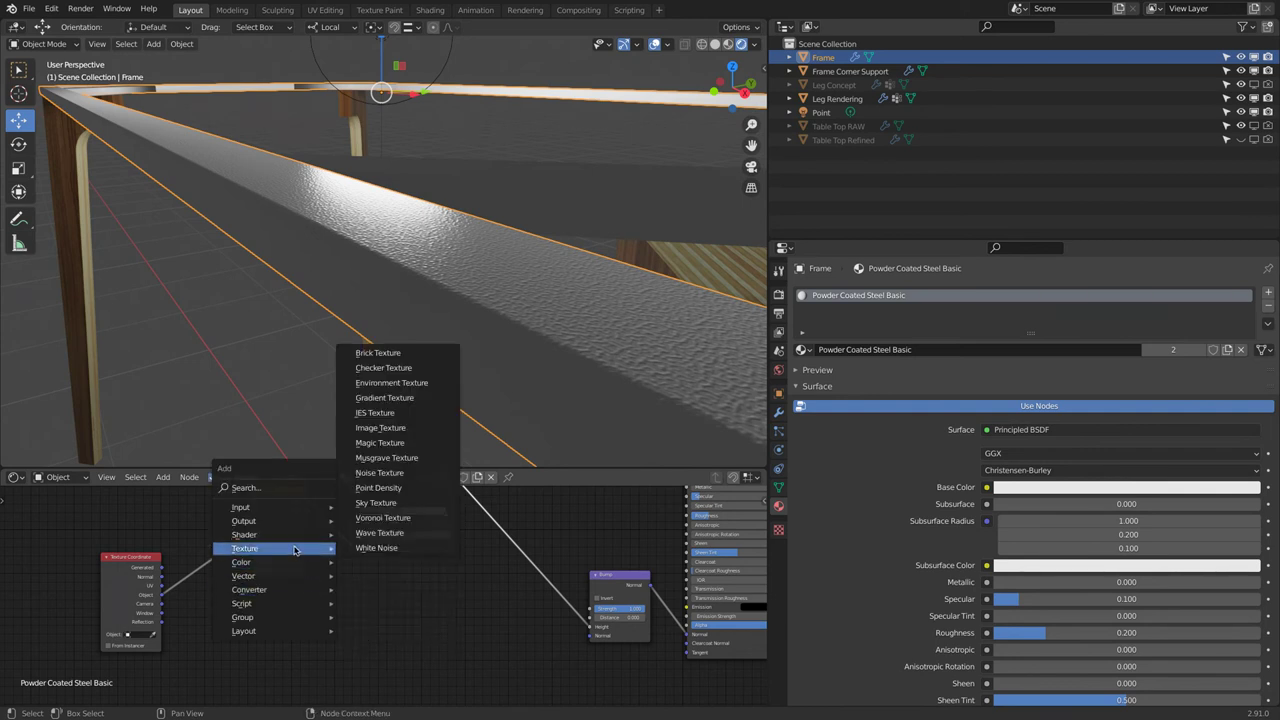
{"action": "left_click", "coordinate": [403, 463]}
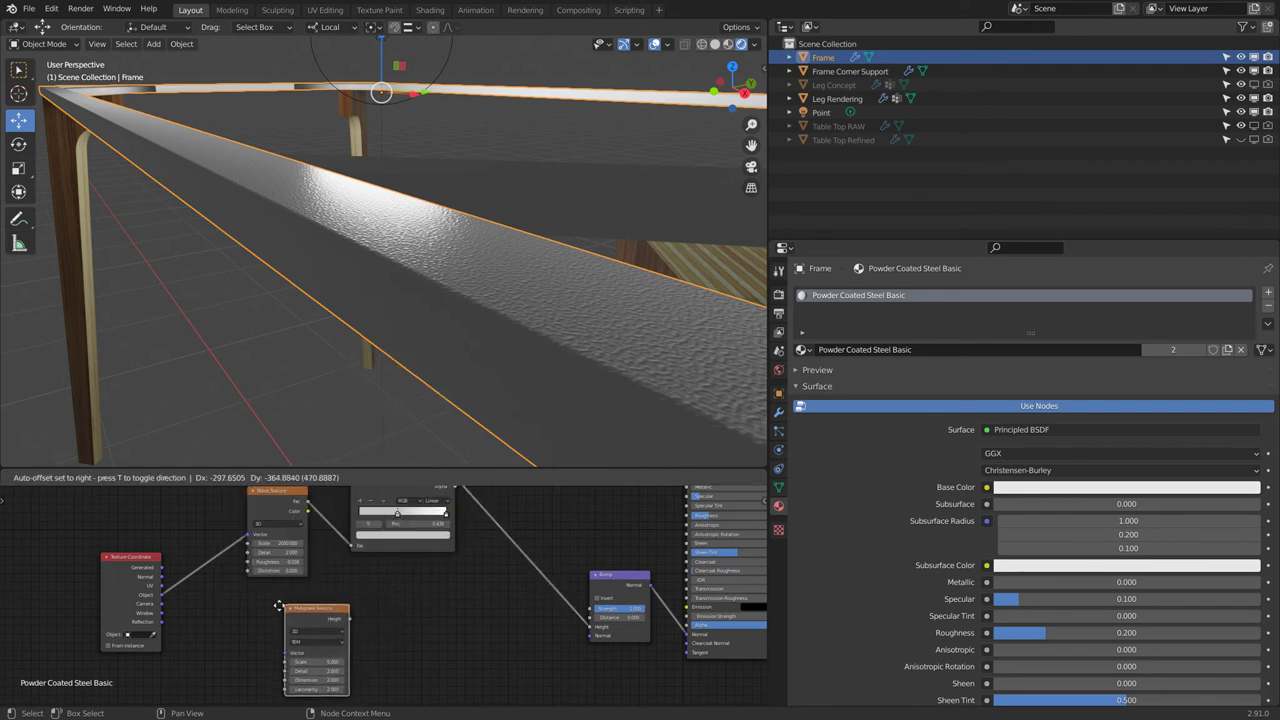
{"action": "left_click", "coordinate": [300, 645]}
{"action": "left_click_drag", "start_coordinate": [162, 598], "coordinate": [268, 659]}
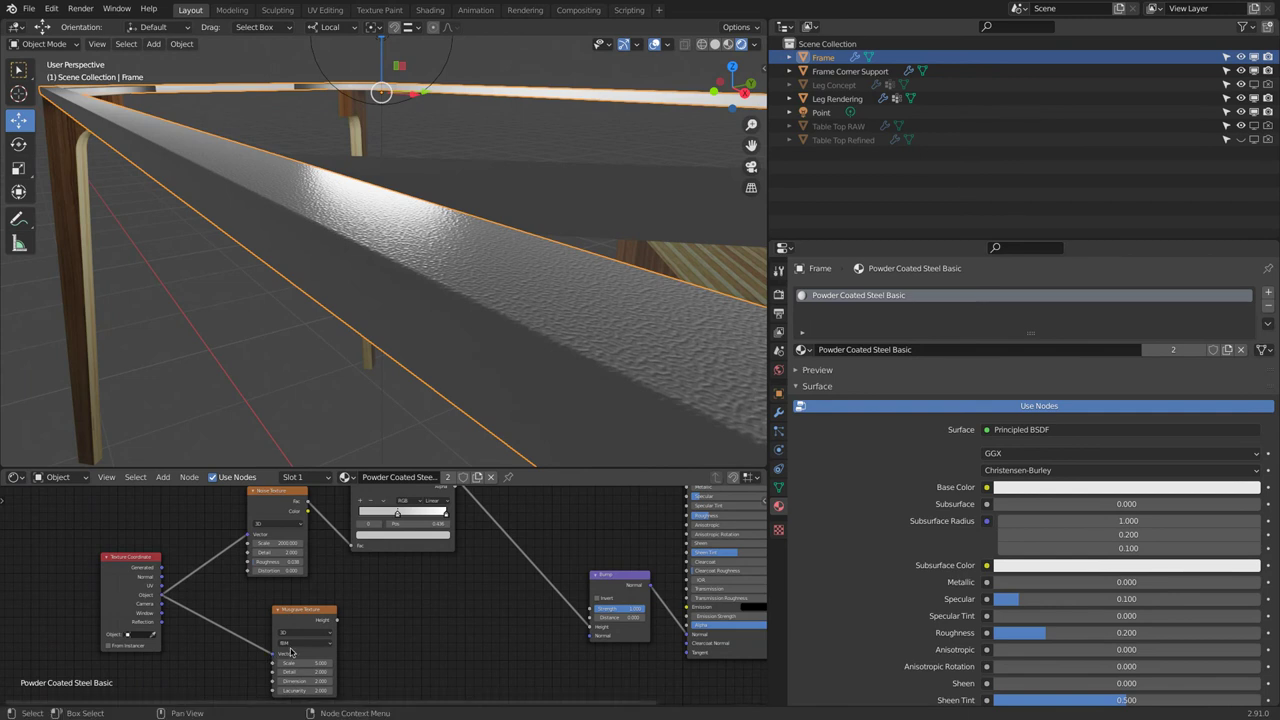
Step: Link the Musgrave Texture's Height to the Principled BSDF's Base Color as a preview, and disconnect the ColorRamp from the Bump node
{"action": "middle_click_drag", "start_coordinate": [341, 623], "coordinate": [287, 655]}
{"action": "left_click_drag", "start_coordinate": [283, 651], "coordinate": [606, 512]}
{"action": "middle_click_drag", "start_coordinate": [580, 518], "coordinate": [565, 544]}
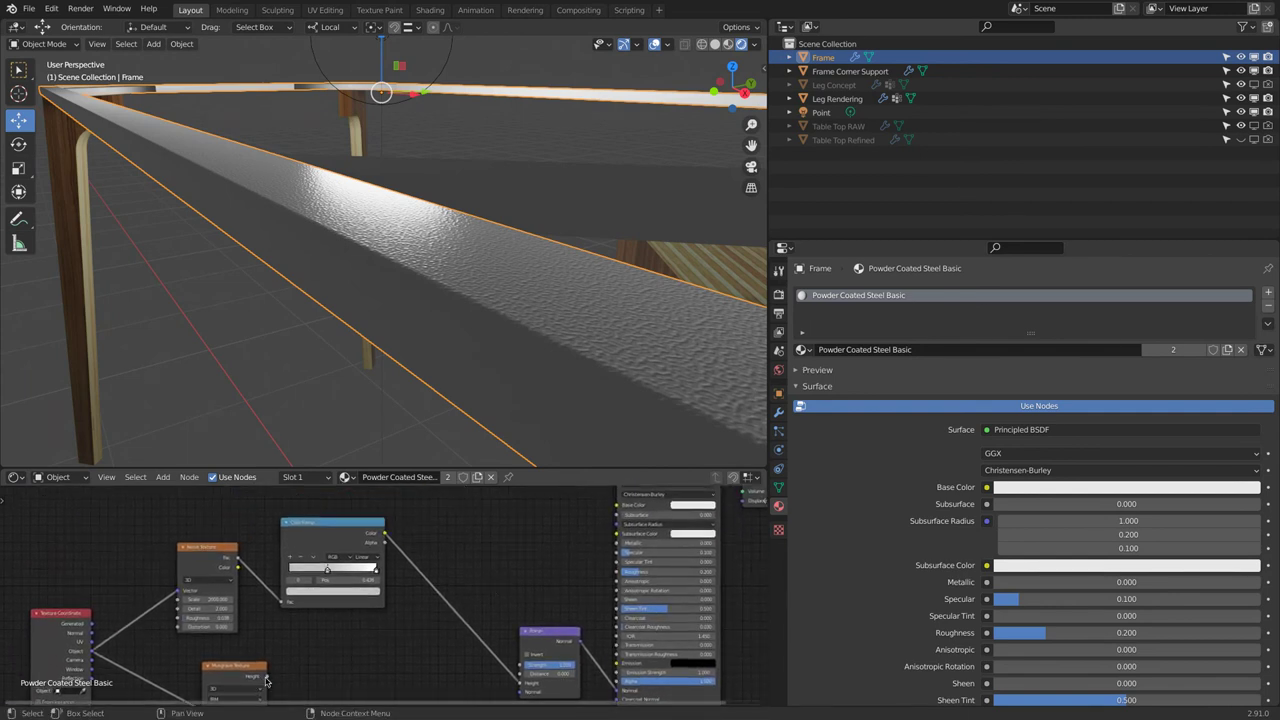
{"action": "mouse_move", "coordinate": [264, 675]}
{"action": "left_mouse_down"}
{"action": "mouse_move", "coordinate": [508, 572]}
{"action": "mouse_move", "coordinate": [617, 505]}
{"action": "left_mouse_up"}
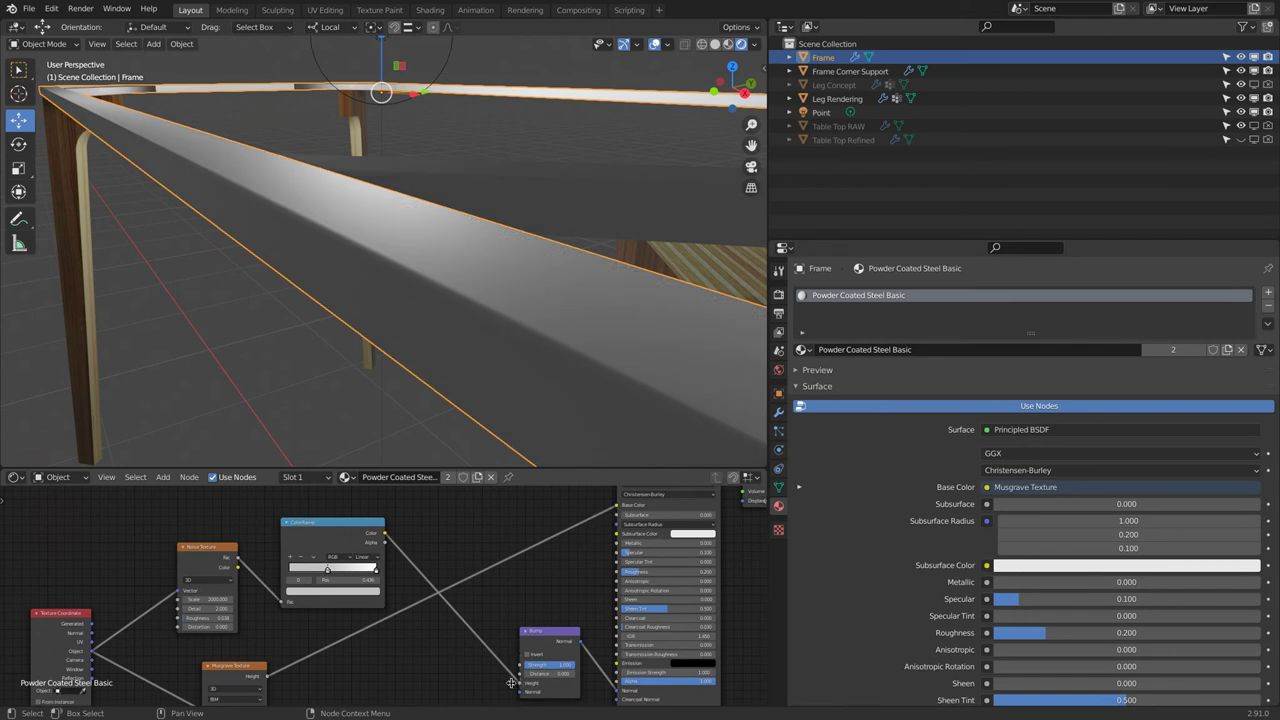
{"action": "left_click_drag", "start_coordinate": [518, 683], "coordinate": [411, 199]}
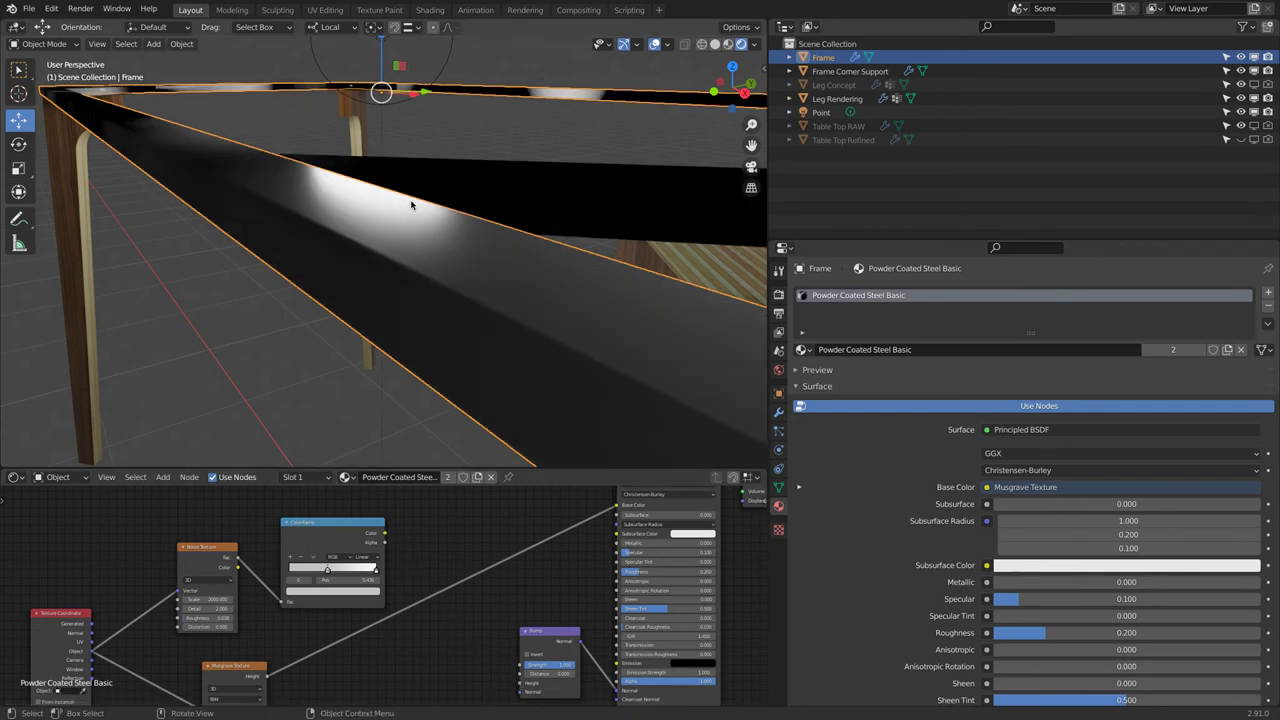
{"action": "middle_click_drag", "start_coordinate": [416, 205], "coordinate": [337, 252]}
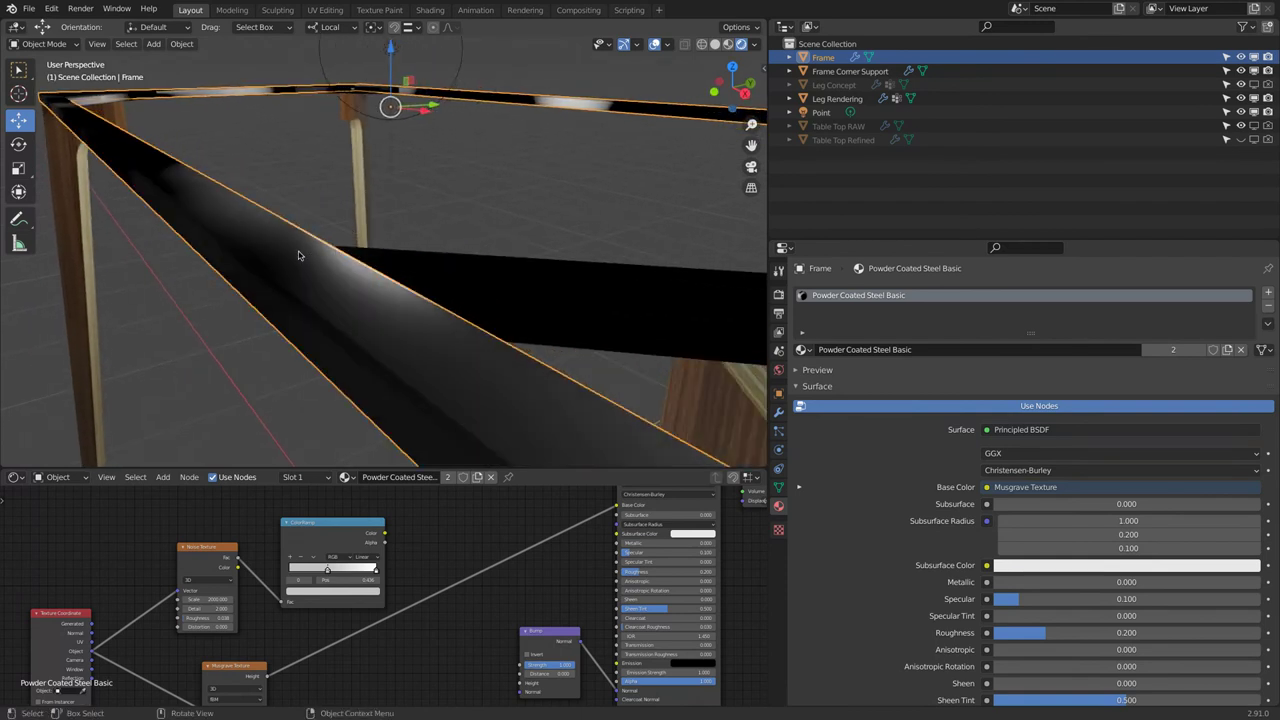
Step: Try a Musgrave Texture scale of 500, compare the pattern on the frame, and raise the scale to 800
{"action": "middle_click_drag", "start_coordinate": [437, 623], "coordinate": [549, 534]}
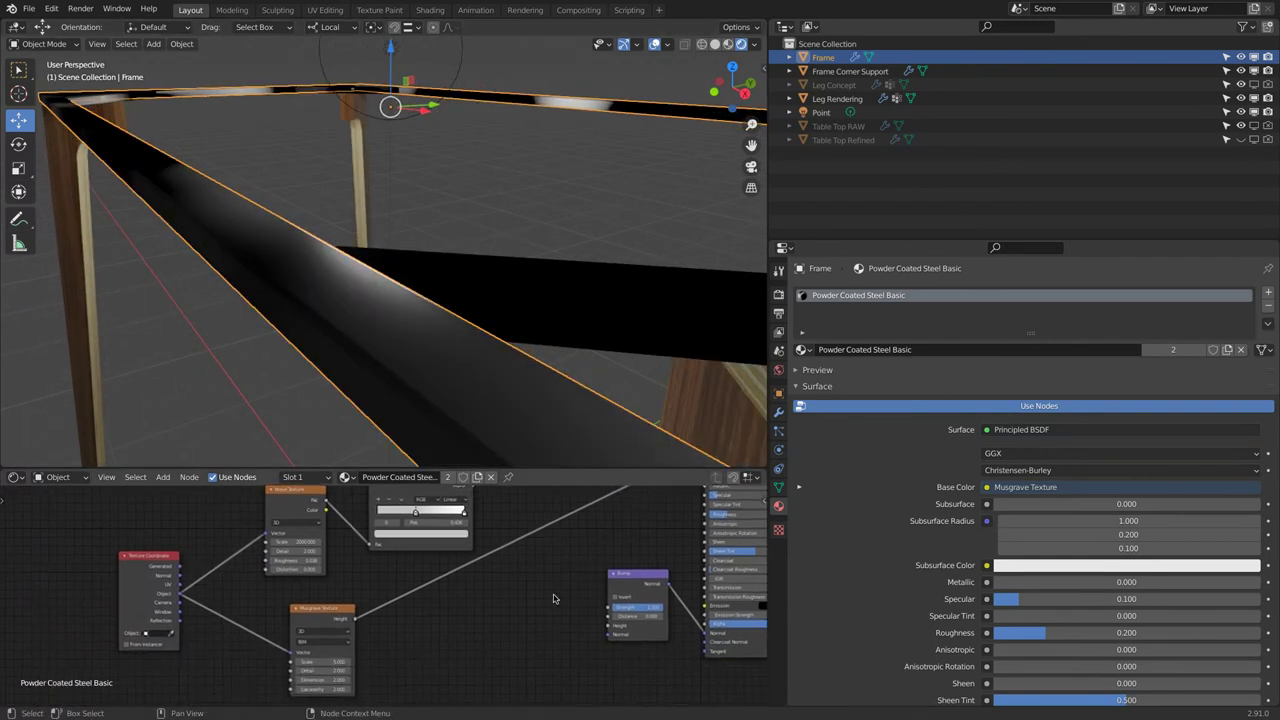
{"action": "left_click", "coordinate": [310, 666]}
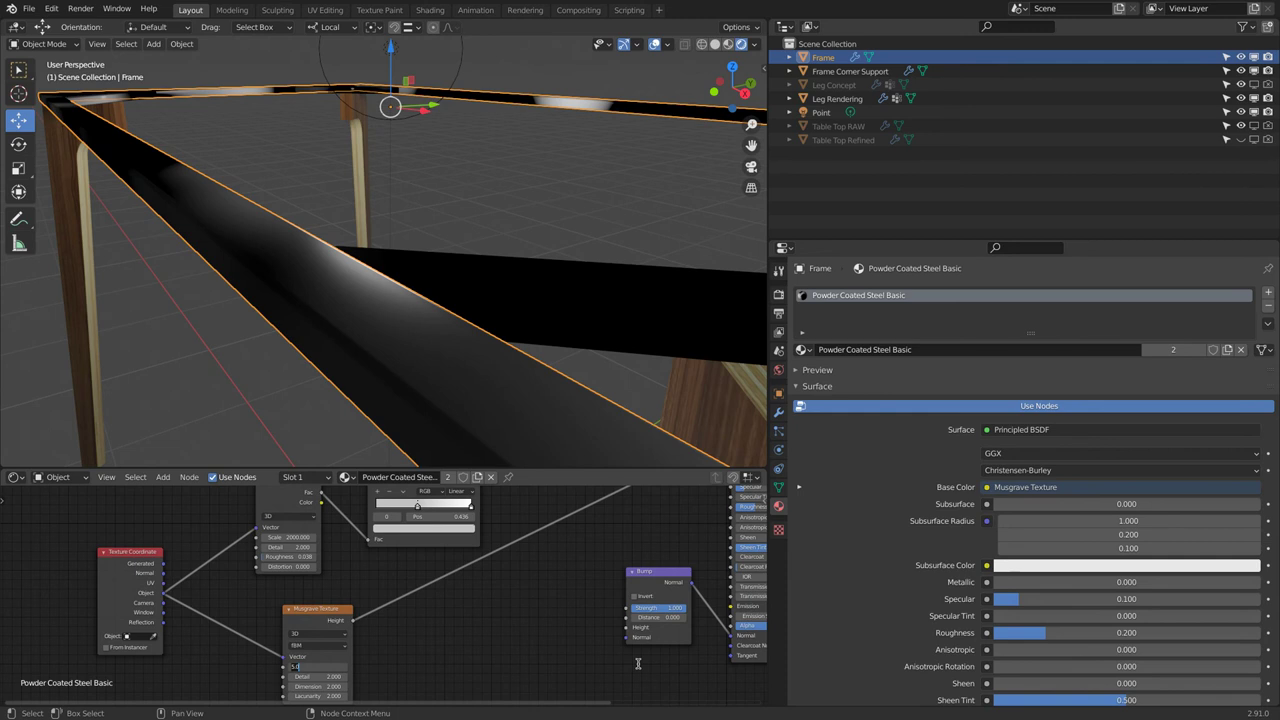
{"action": "type", "text": "500"}
{"action": "key", "text": "Return"}
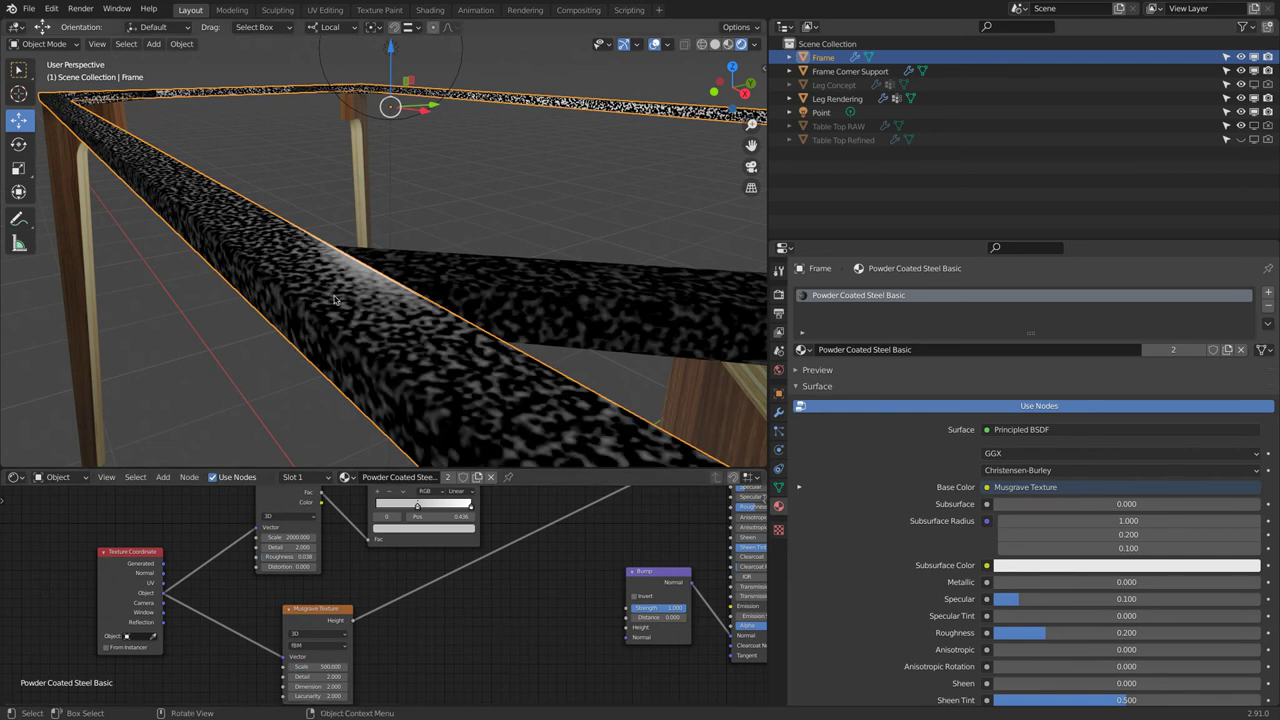
{"action": "scroll", "coordinate": [333, 300], "scroll_direction": "up", "scroll_amount": 4}
{"action": "scroll", "coordinate": [333, 300], "scroll_direction": "down", "scroll_amount": 3}
{"action": "scroll", "coordinate": [328, 298], "scroll_direction": "up", "scroll_amount": 2}
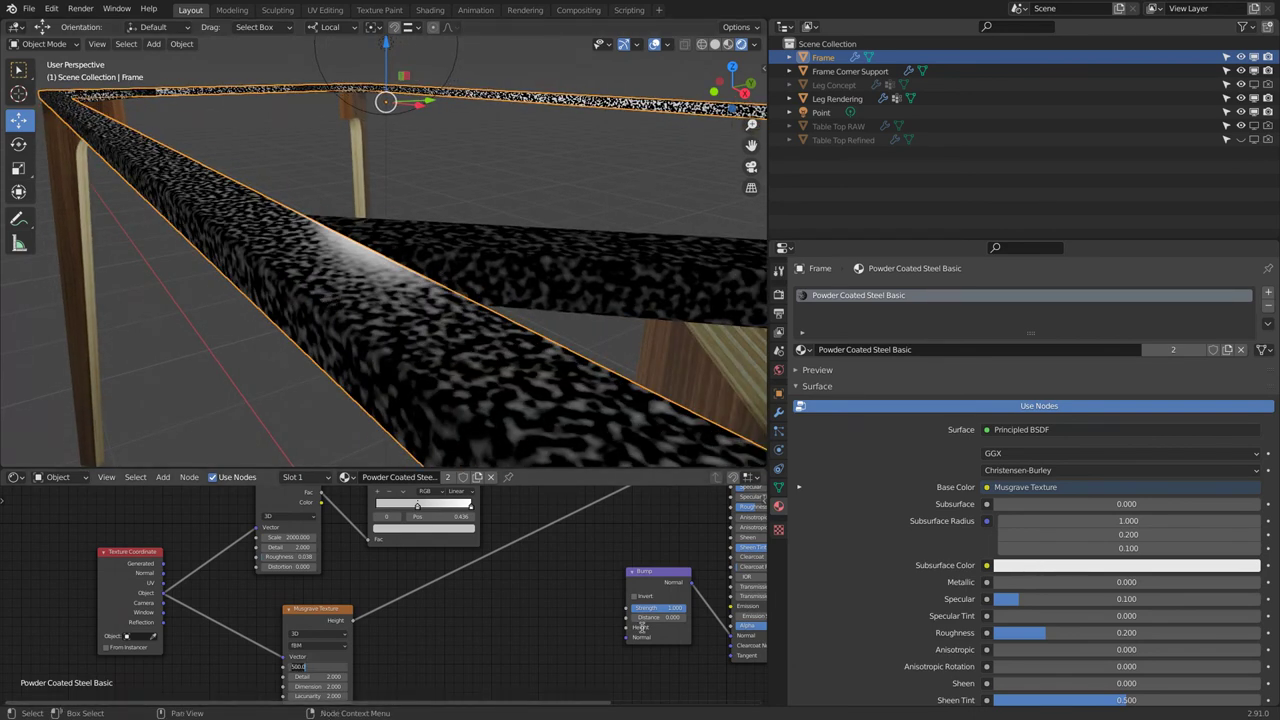
{"action": "key", "text": "Return"}
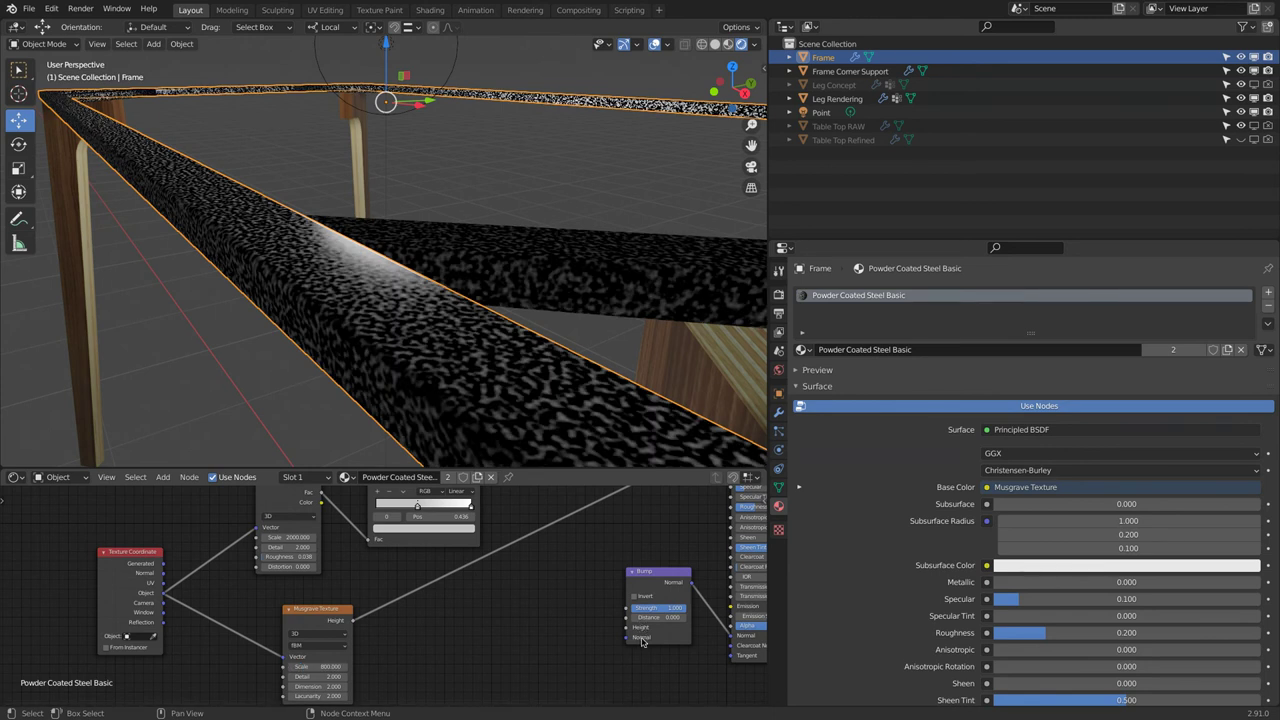
Step: Link the Musgrave Texture's Height to the Bump node's Height, remove its Base Color link, and check the frame surface up close
{"action": "left_click_drag", "start_coordinate": [352, 630], "coordinate": [620, 612]}
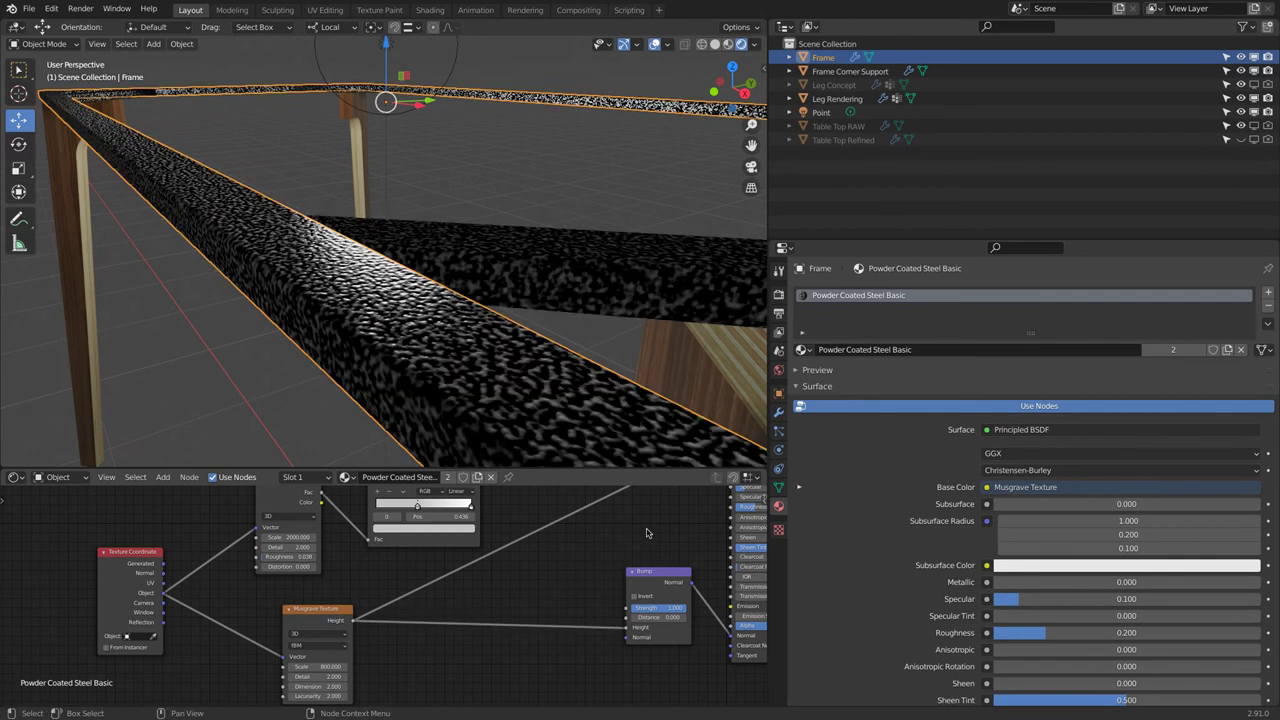
{"action": "middle_click_drag", "start_coordinate": [620, 531], "coordinate": [450, 663]}
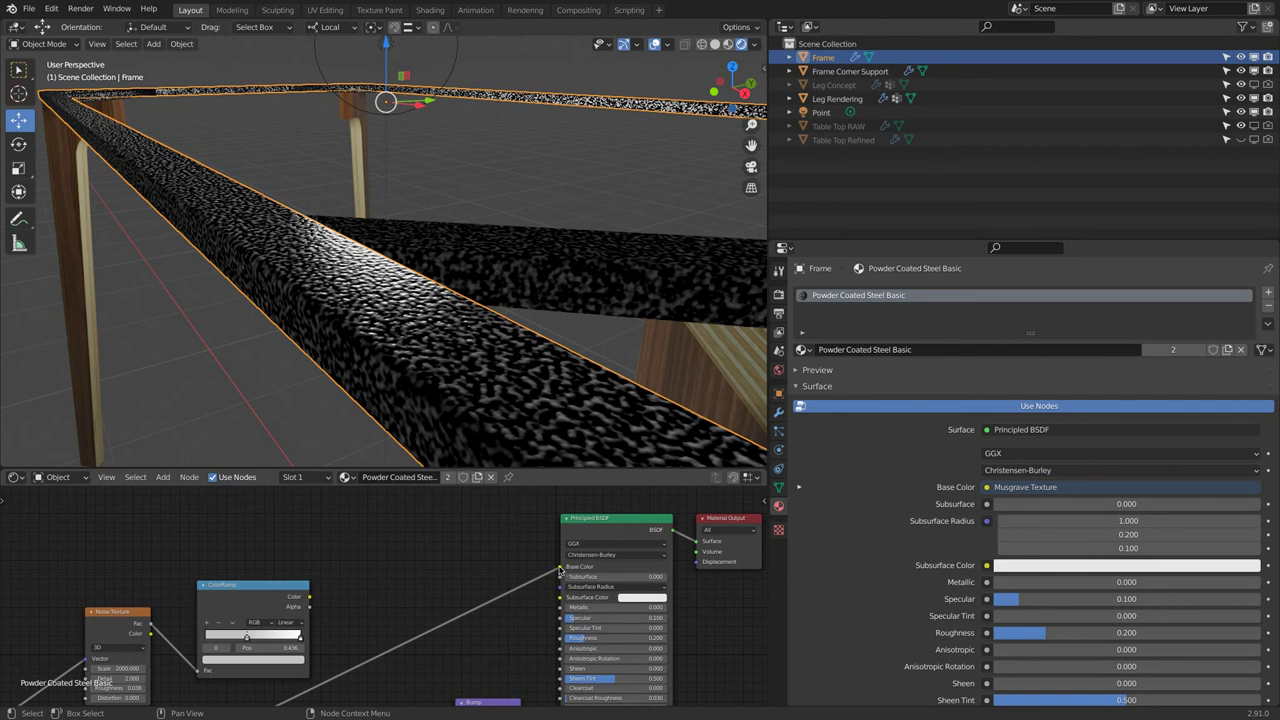
{"action": "left_click_drag", "start_coordinate": [560, 569], "coordinate": [460, 619]}
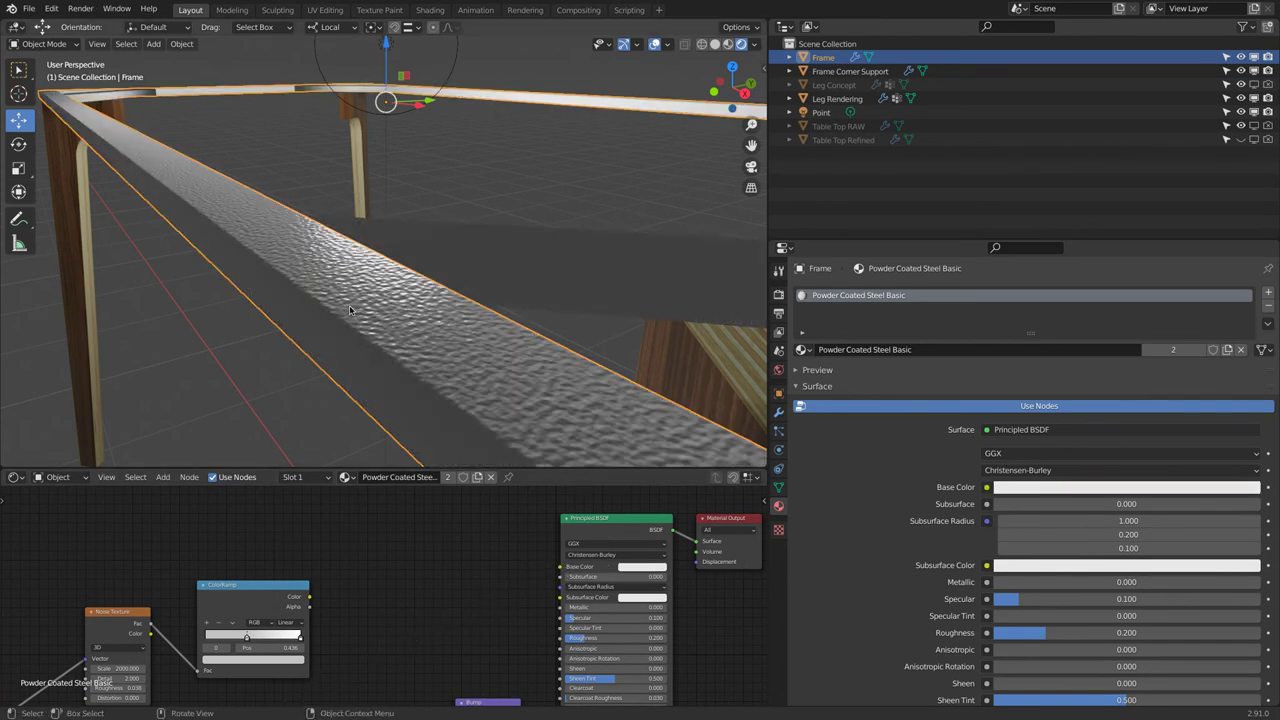
{"action": "scroll", "coordinate": [349, 305], "scroll_direction": "up", "scroll_amount": 4}
{"action": "scroll", "coordinate": [349, 309], "scroll_direction": "down", "scroll_amount": 2}
{"action": "scroll", "coordinate": [350, 312], "scroll_direction": "up", "scroll_amount": 3}
{"action": "scroll", "coordinate": [350, 312], "scroll_direction": "down", "scroll_amount": 1}
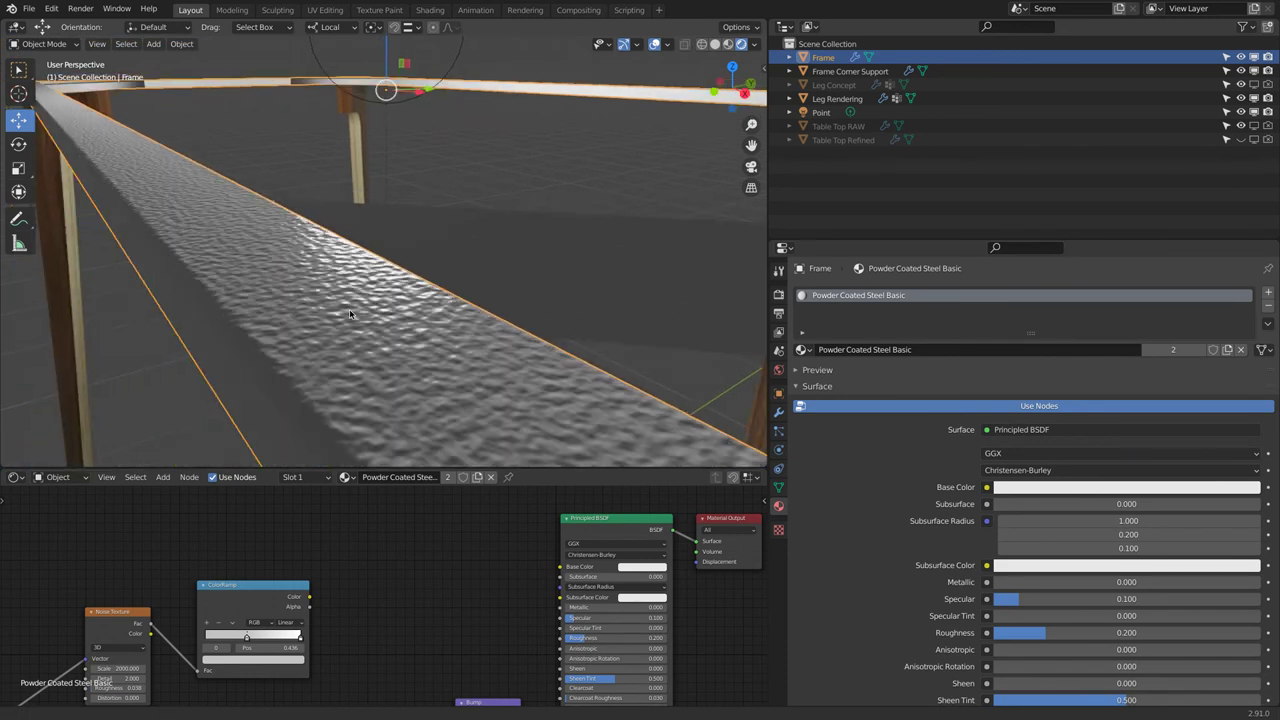
Step: Set the Musgrave Texture's Detail to 0.5, Dimension to 10.6 and Lacunarity to 0
{"action": "middle_click_drag", "start_coordinate": [438, 550], "coordinate": [327, 599]}
{"action": "scroll", "coordinate": [327, 599], "scroll_direction": "up", "scroll_amount": 3}
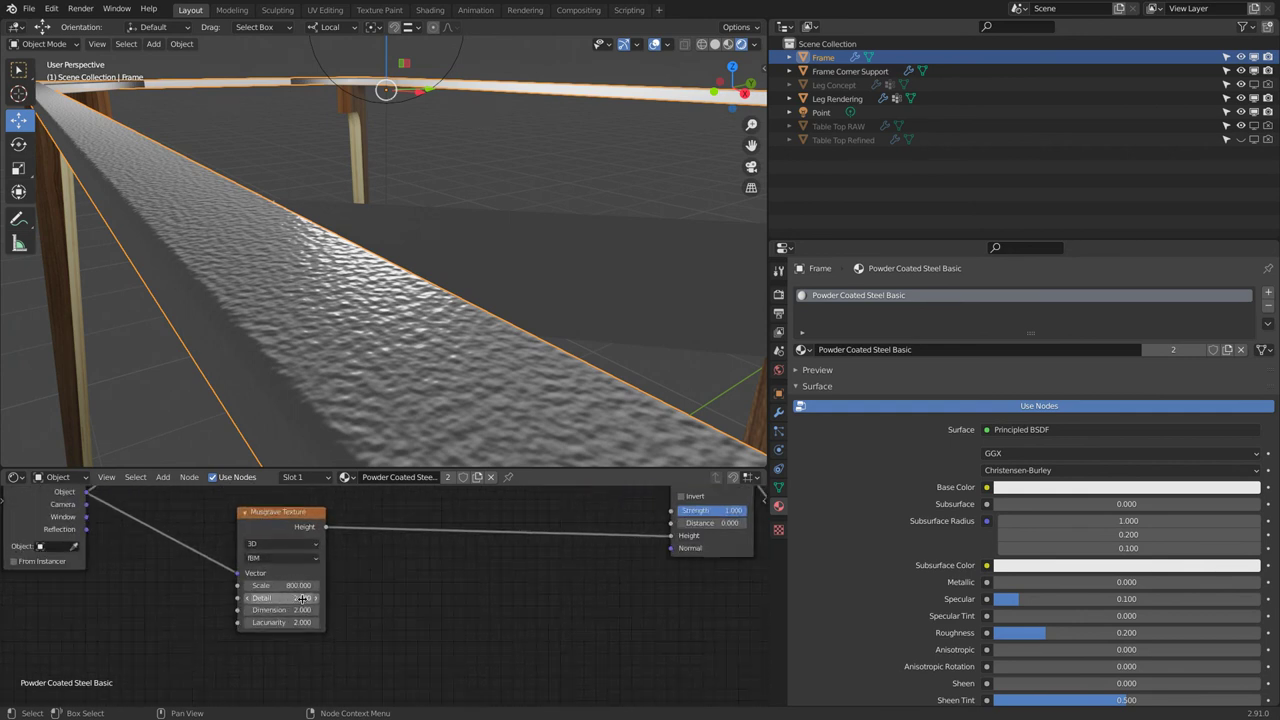
{"action": "left_click_drag", "start_coordinate": [343, 638], "coordinate": [318, 678]}
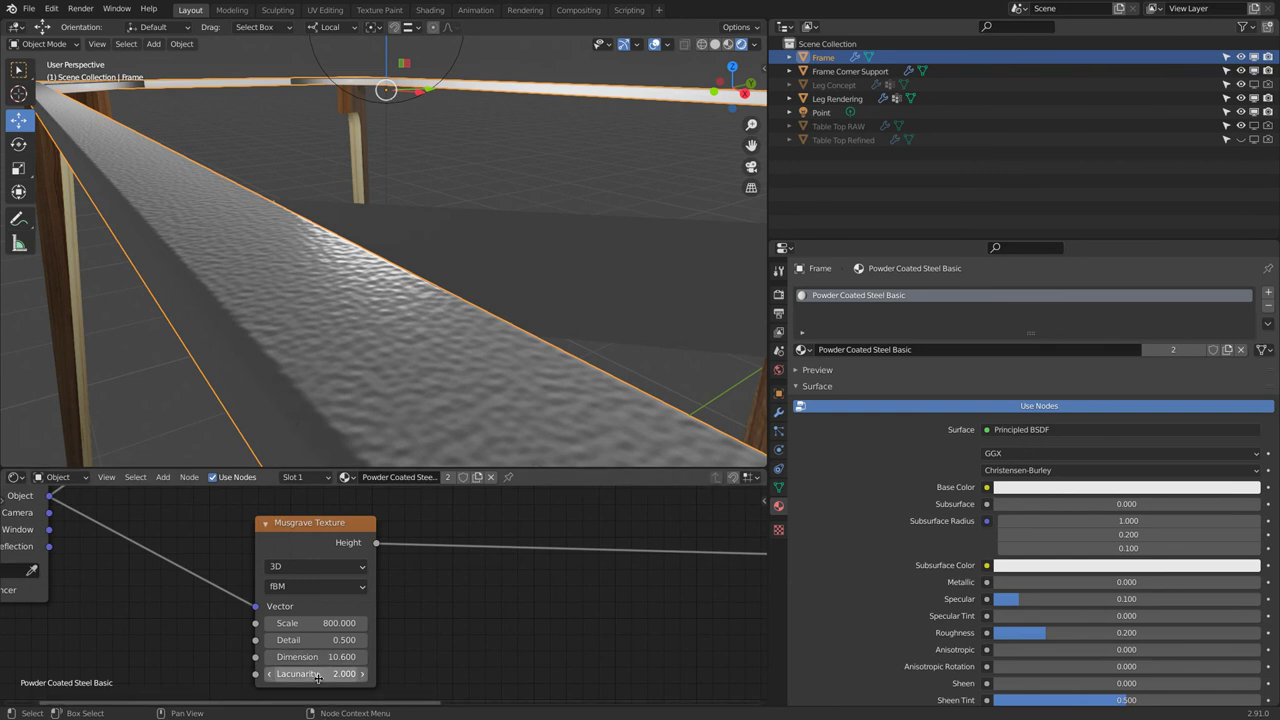
{"action": "left_click", "coordinate": [290, 674]}
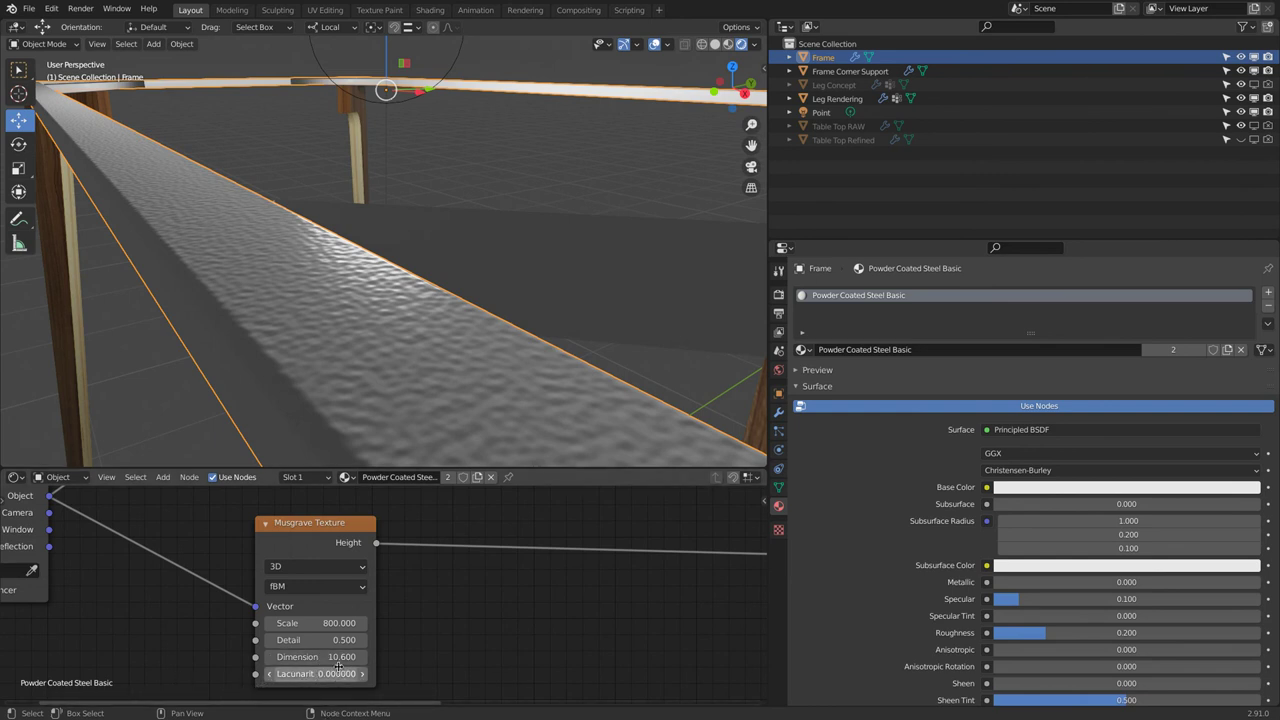
{"action": "type", "text": "0.0"}
{"action": "key", "text": "Return"}
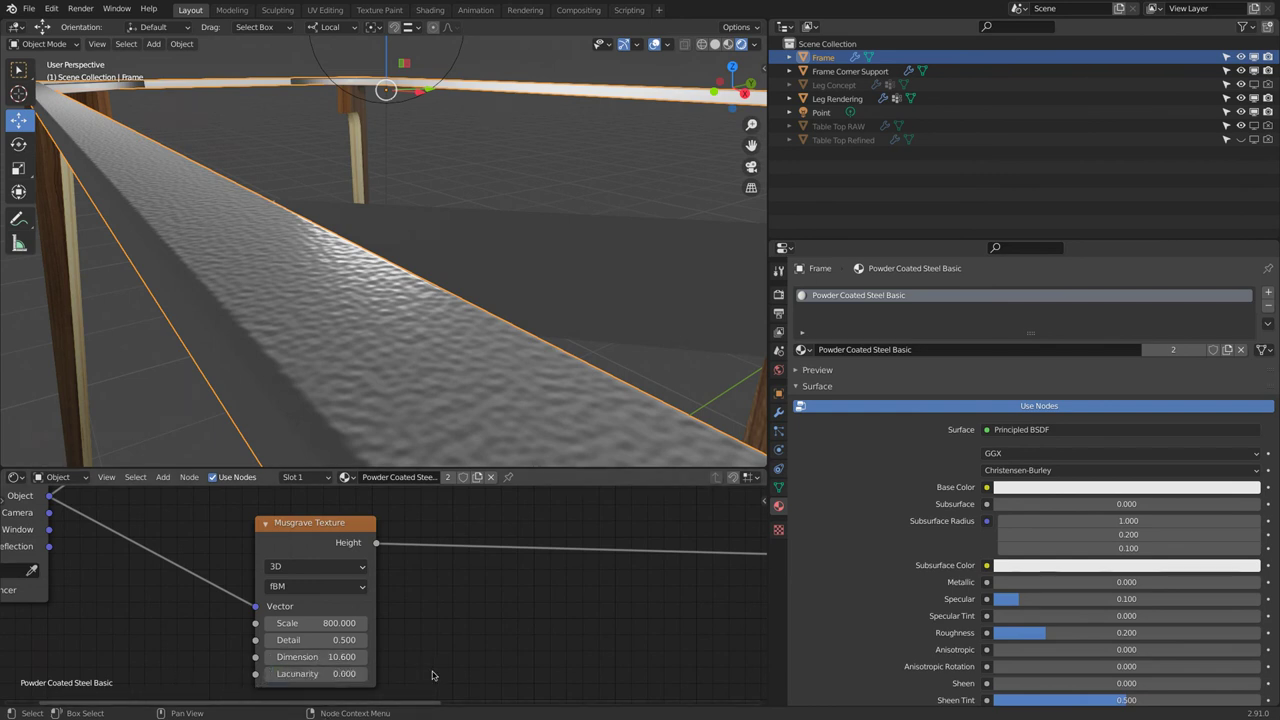
Step: Try a Detail of 0 on the Musgrave Texture and raise it to 1
{"action": "left_click", "coordinate": [303, 641]}
{"action": "type", "text": "0.0"}
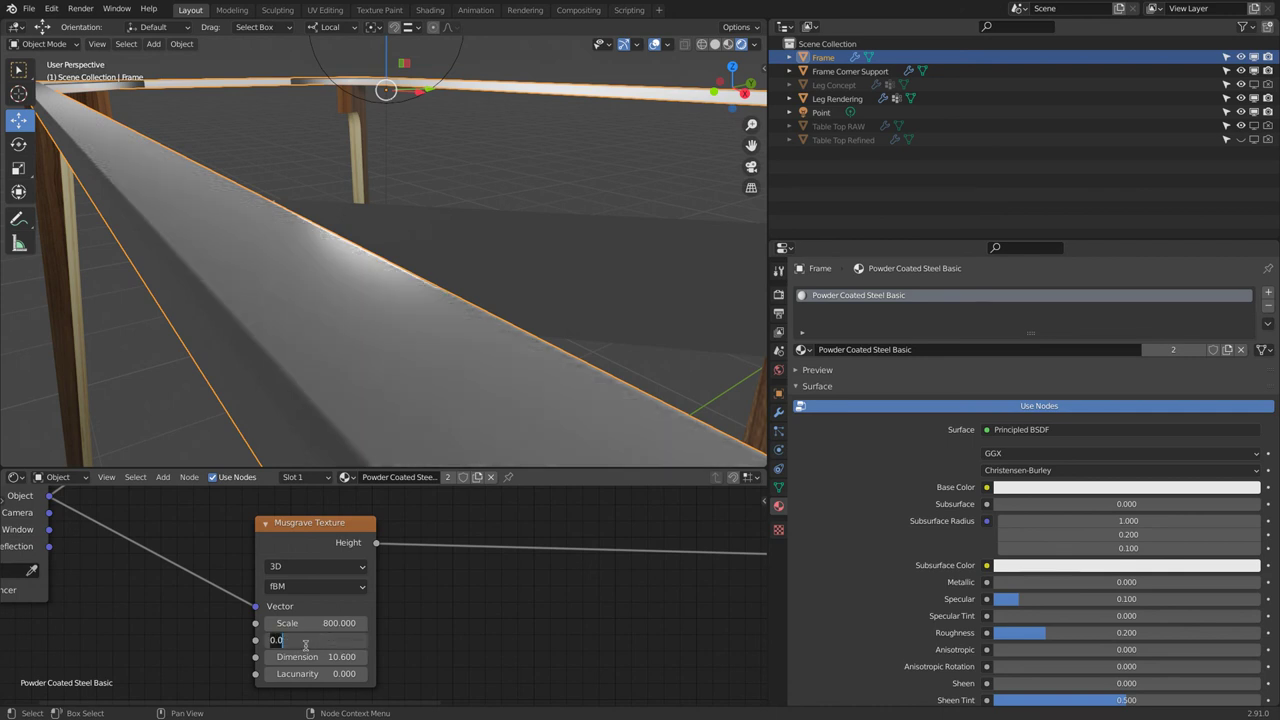
{"action": "key", "text": "Escape"}
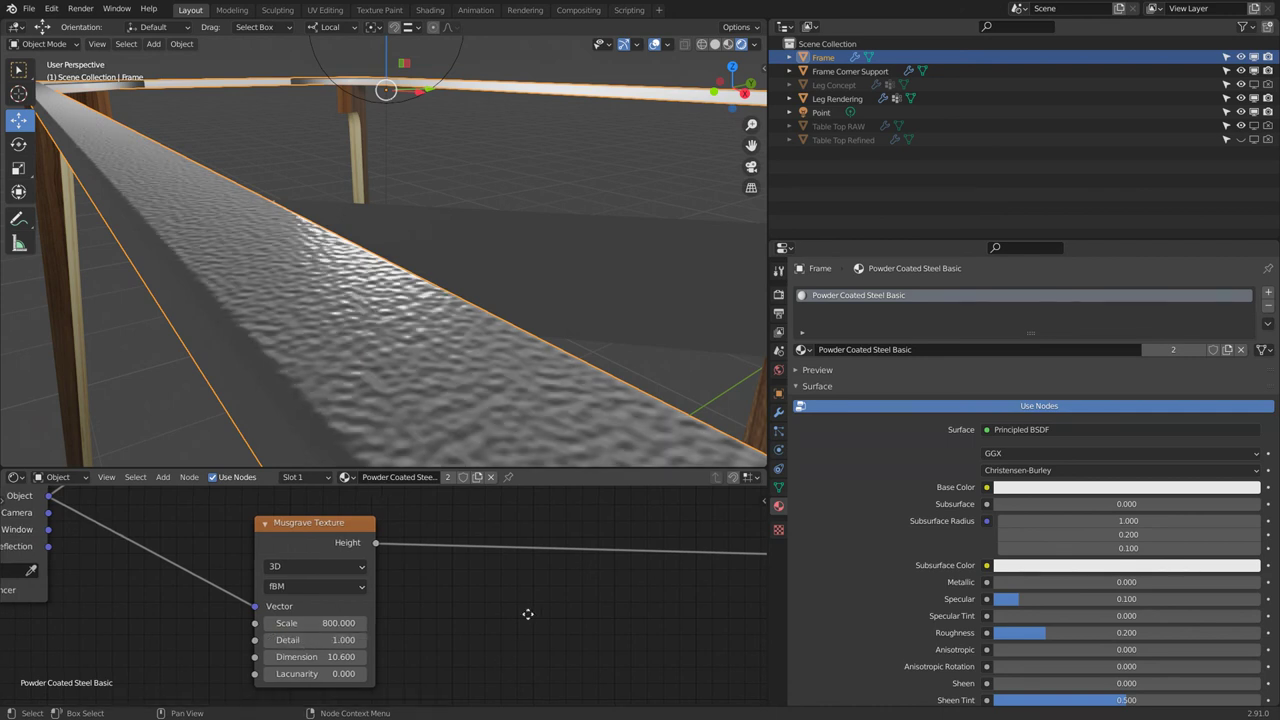
Step: Duplicate the ColorRamp node and insert the copy on the link between the Musgrave Texture and the Bump node
{"action": "middle_click_drag", "start_coordinate": [526, 611], "coordinate": [350, 611]}
{"action": "scroll", "coordinate": [355, 590], "scroll_direction": "down", "scroll_amount": 1}
{"action": "scroll", "coordinate": [378, 552], "scroll_direction": "down", "scroll_amount": 1}
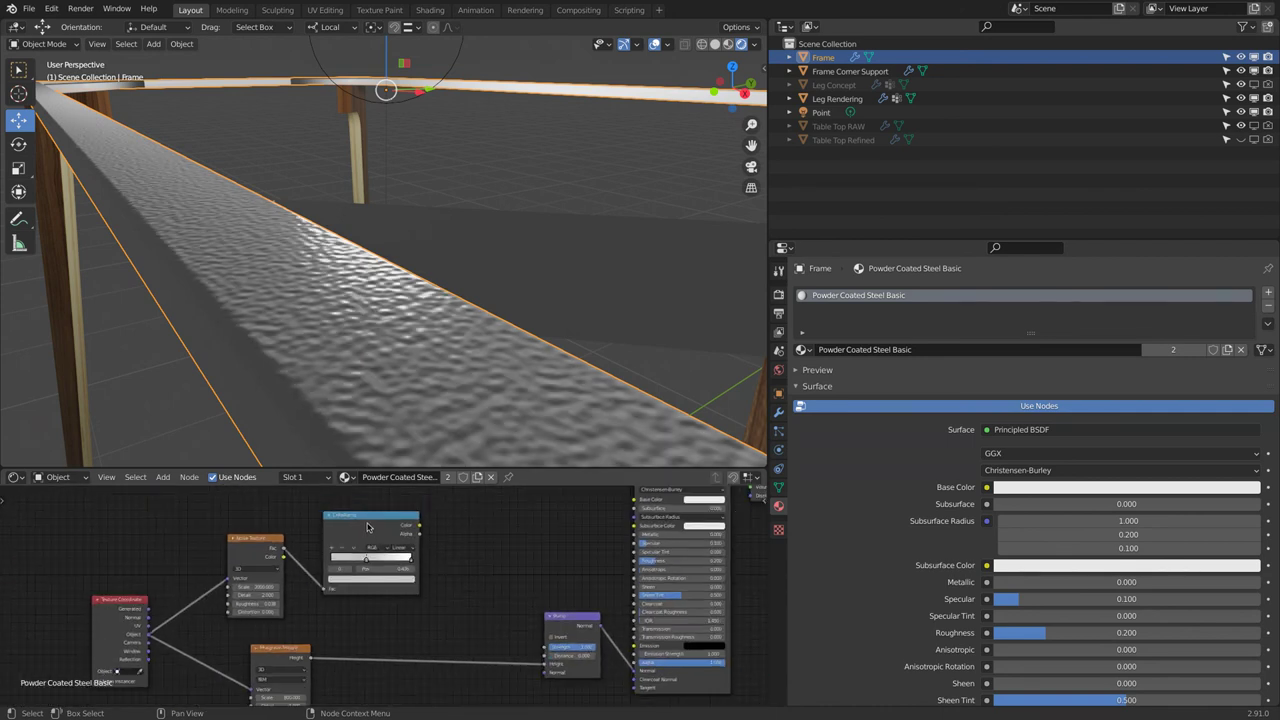
{"action": "key", "text": "shift+d"}
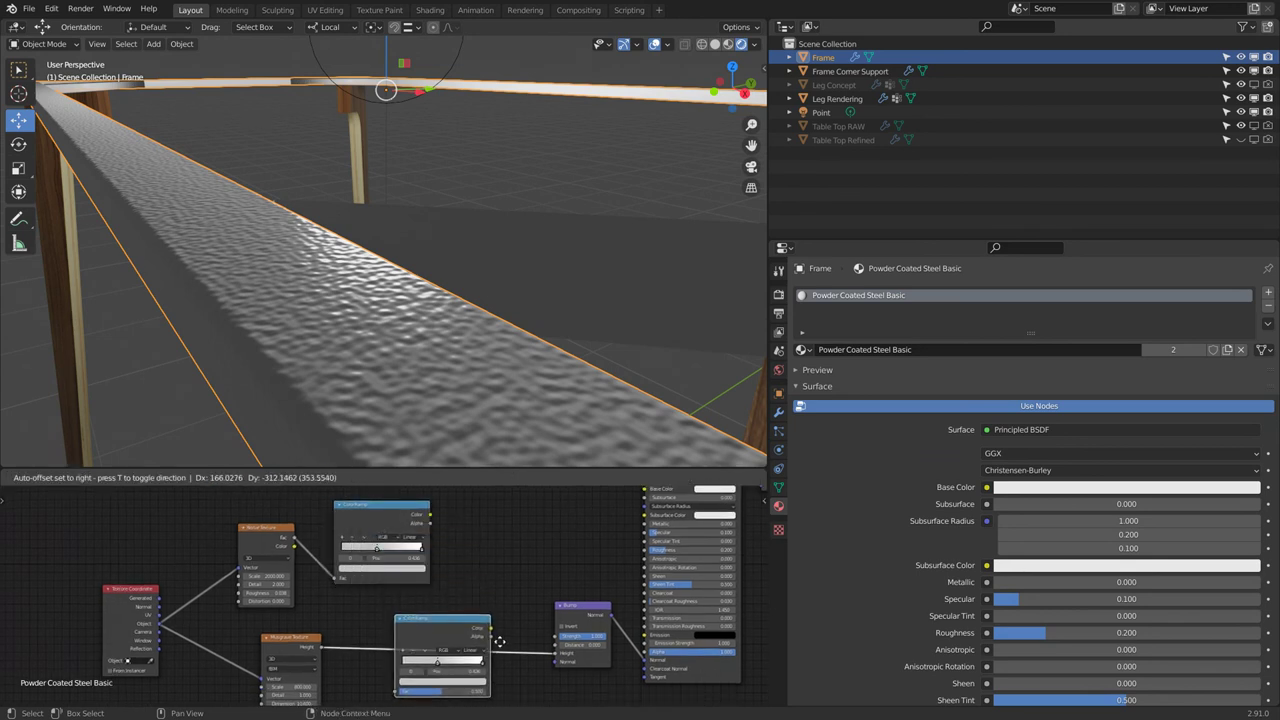
{"action": "left_click", "coordinate": [491, 647]}
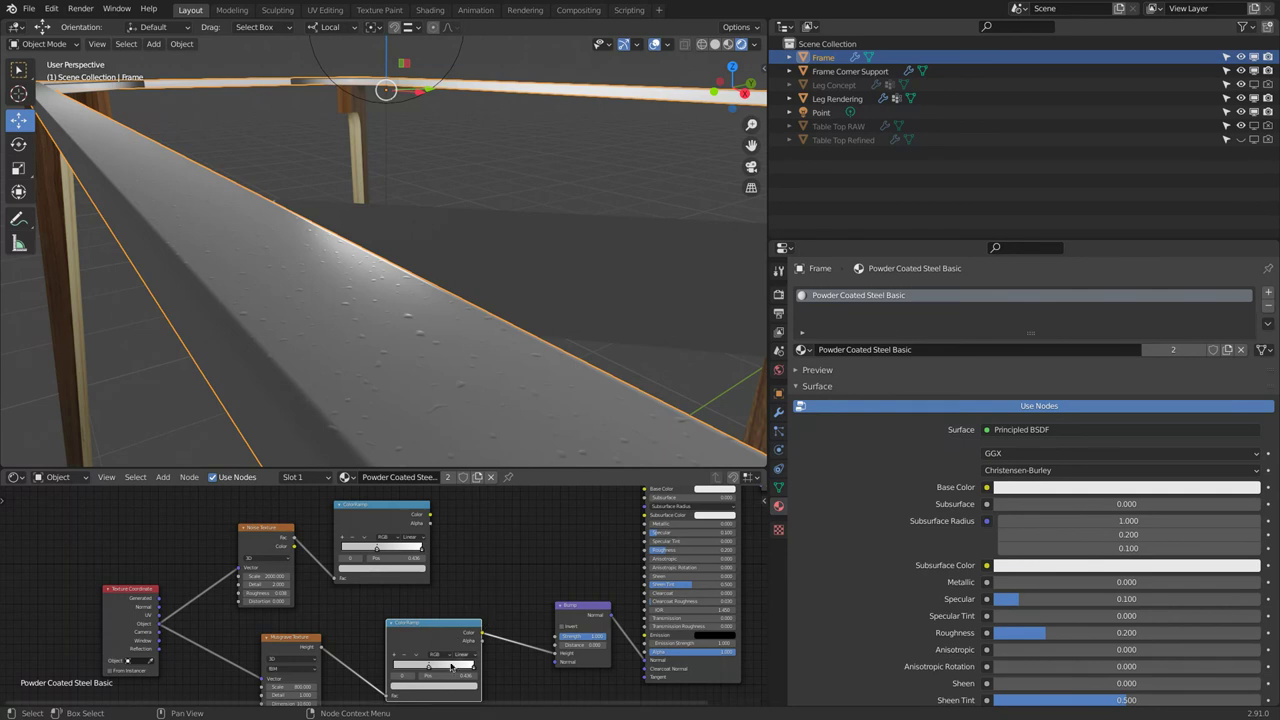
Step: Move the duplicated ColorRamp's first stop to the start of the gradient, make it black, and check the frame from afar and up close
{"action": "left_click_drag", "start_coordinate": [423, 668], "coordinate": [399, 669]}
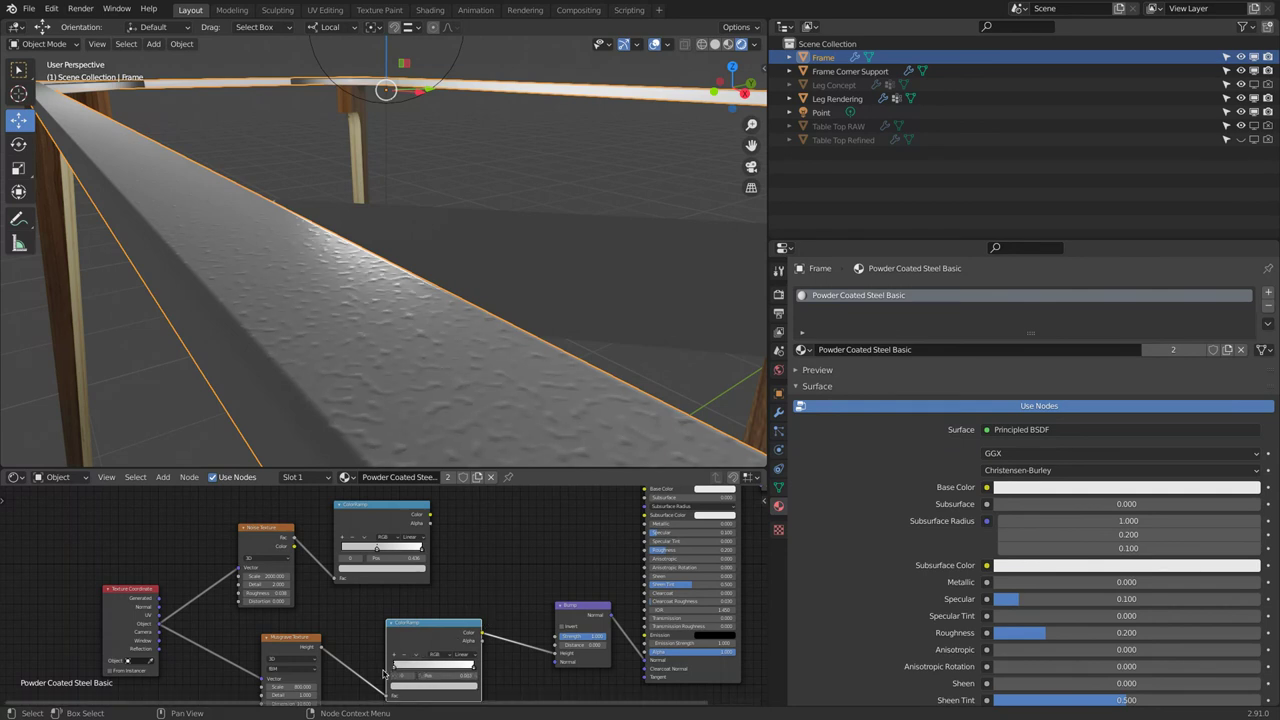
{"action": "left_click", "coordinate": [405, 686]}
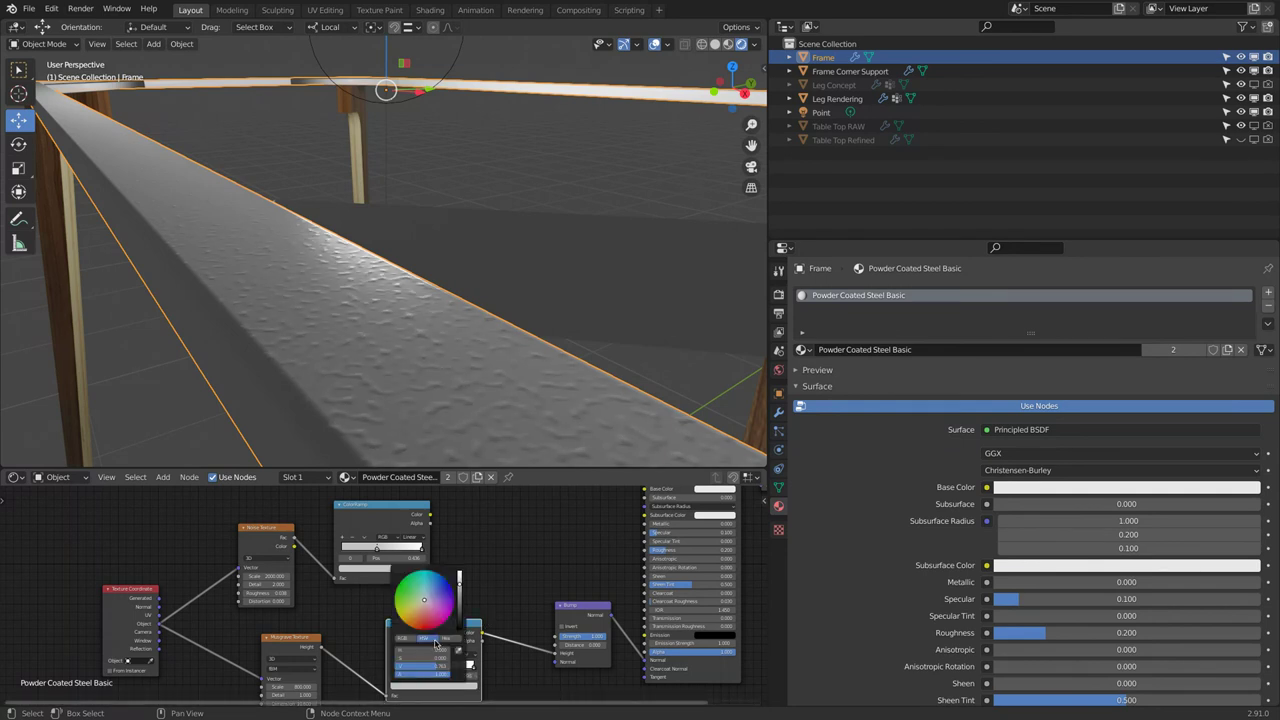
{"action": "left_click_drag", "start_coordinate": [458, 588], "coordinate": [460, 630]}
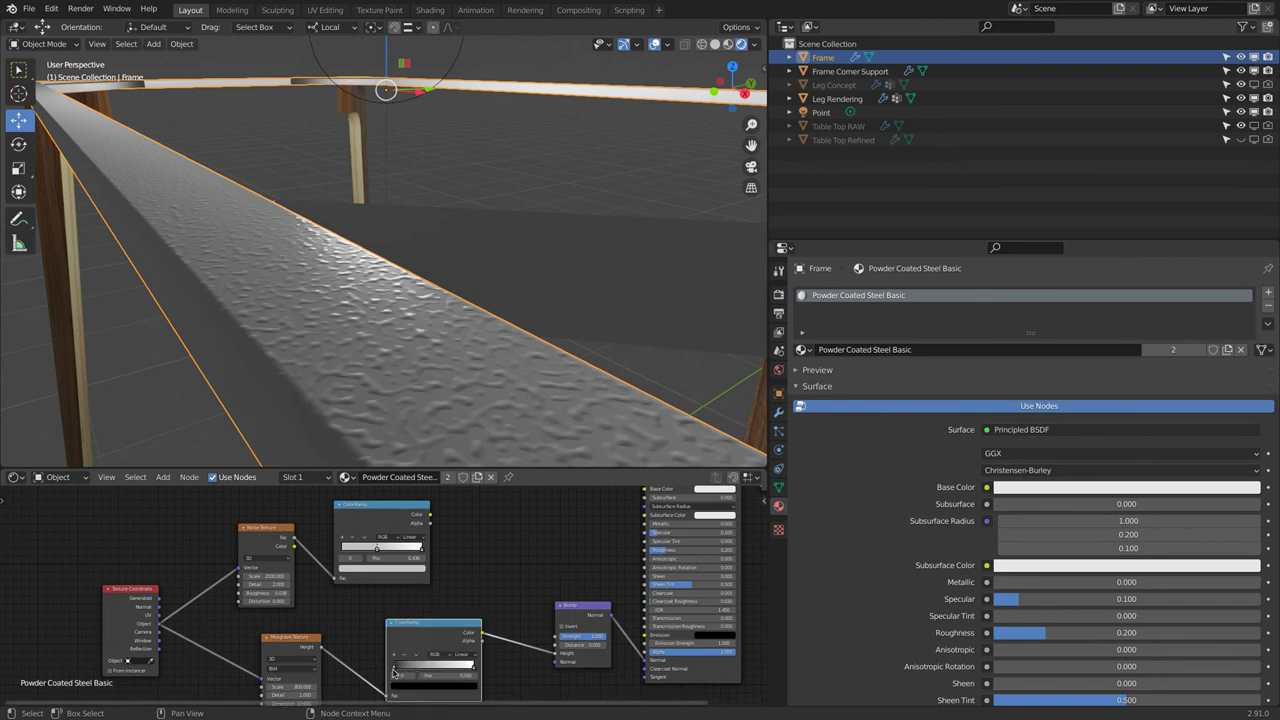
{"action": "mouse_move", "coordinate": [398, 668]}
{"action": "left_mouse_down"}
{"action": "mouse_move", "coordinate": [455, 658]}
{"action": "mouse_move", "coordinate": [392, 660]}
{"action": "left_mouse_up"}
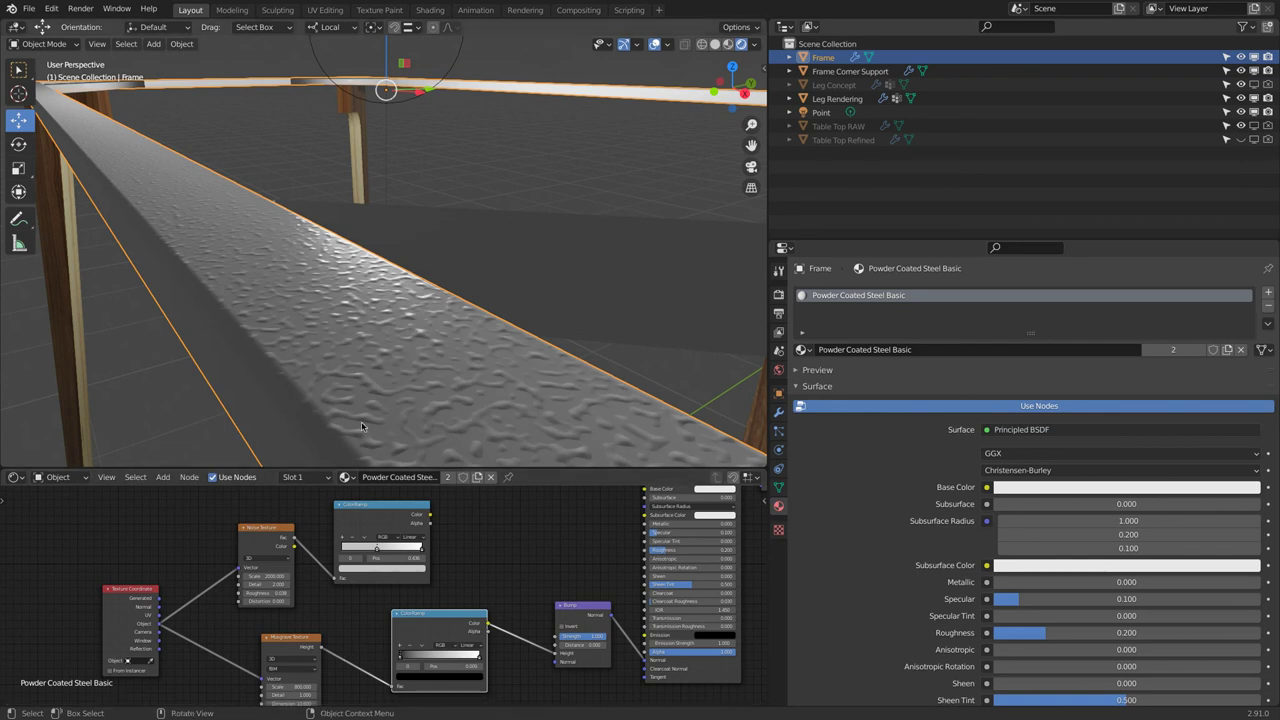
{"action": "scroll", "coordinate": [375, 318], "scroll_direction": "down", "scroll_amount": 5}
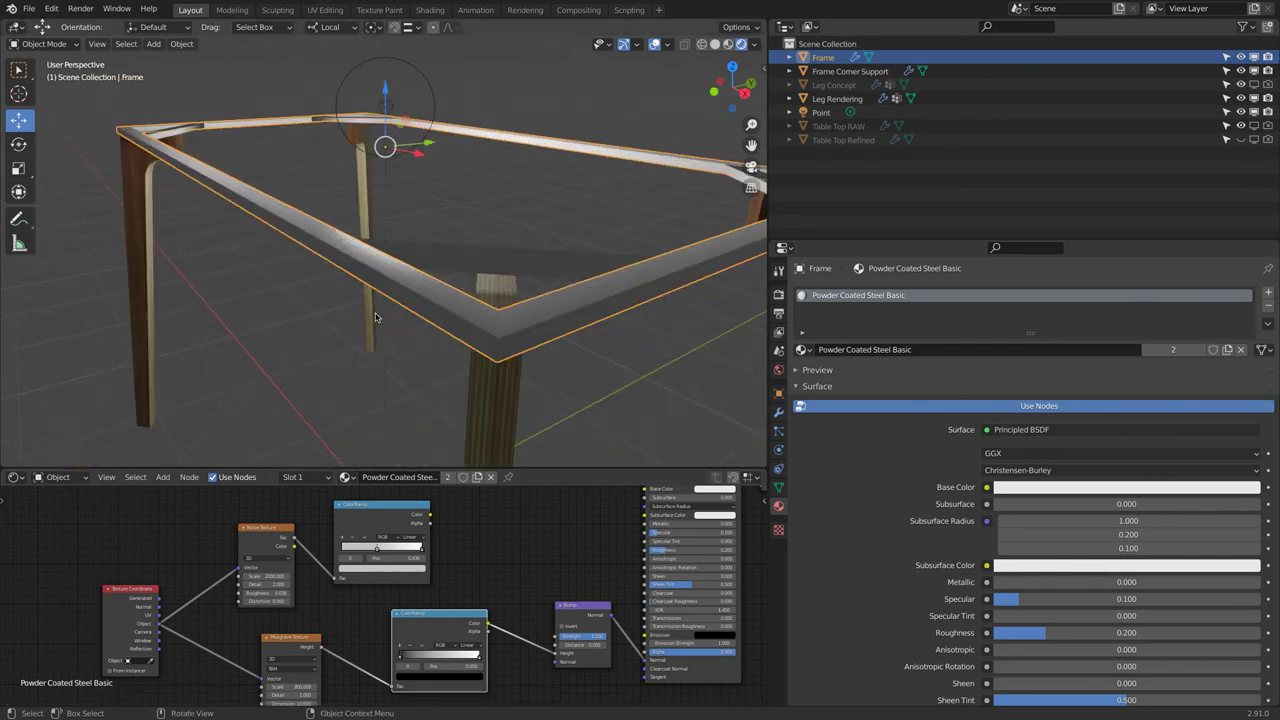
{"action": "scroll", "coordinate": [375, 318], "scroll_direction": "up", "scroll_amount": 5}
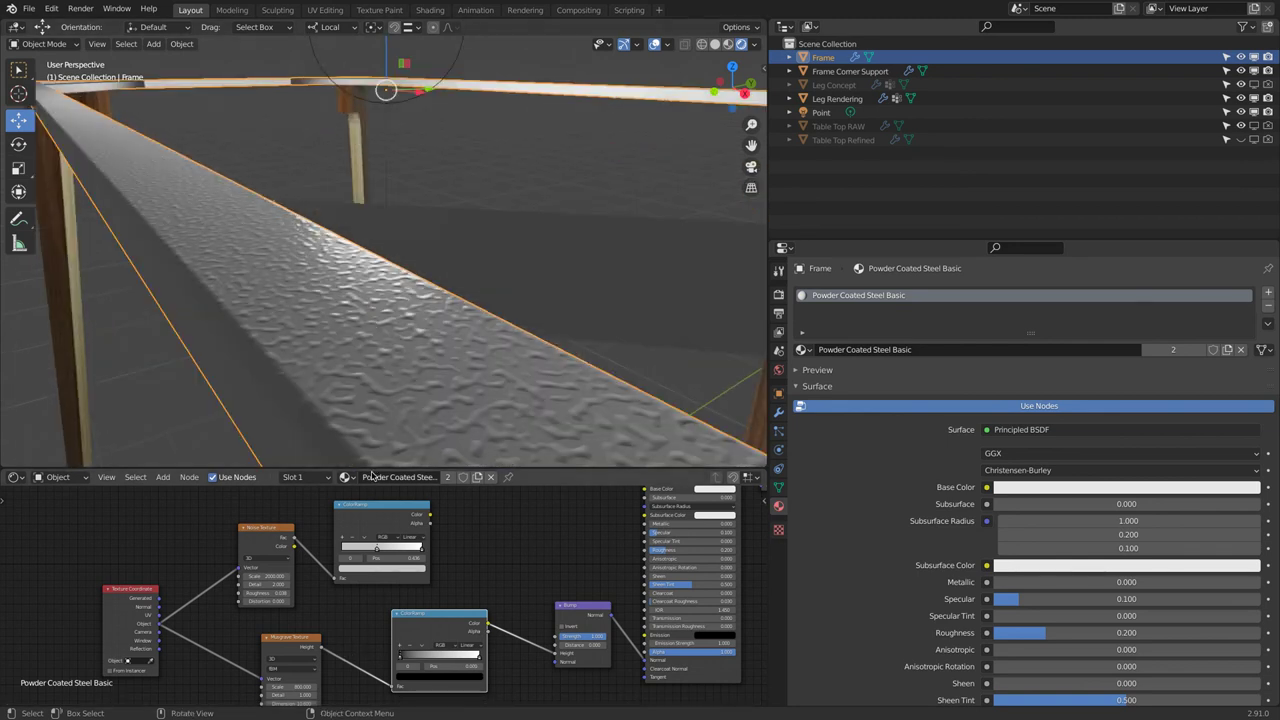
Step: Link the Noise Texture's ColorRamp to the Bump node's Height and align the Musgrave Texture and its ColorRamp below the noise nodes
{"action": "left_click_drag", "start_coordinate": [431, 515], "coordinate": [562, 658]}
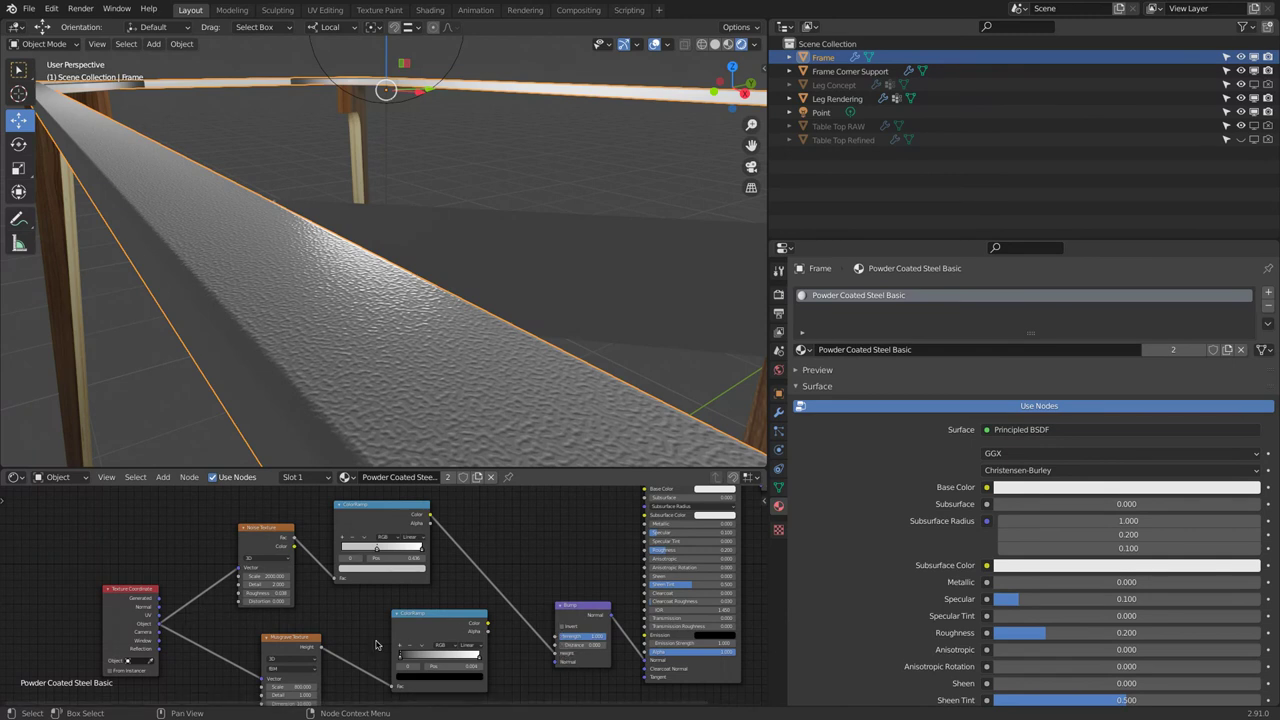
{"action": "left_click_drag", "start_coordinate": [297, 647], "coordinate": [270, 636]}
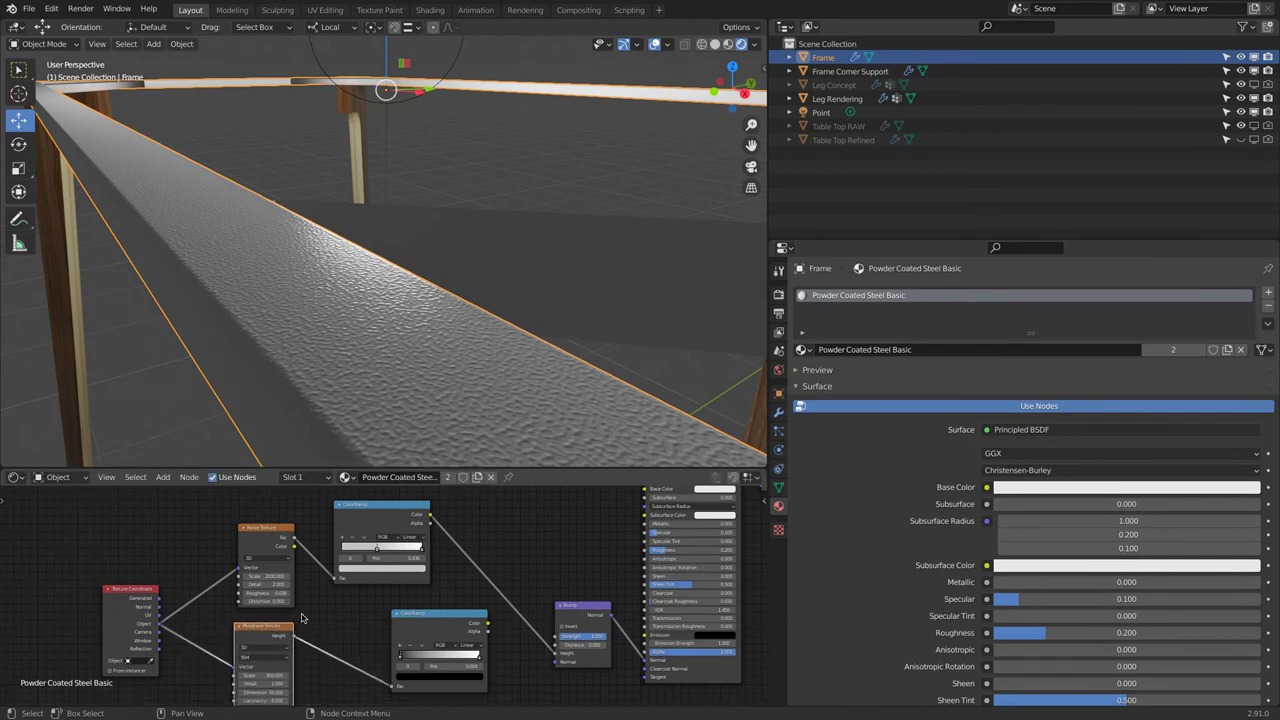
{"action": "left_click_drag", "start_coordinate": [406, 620], "coordinate": [346, 621]}
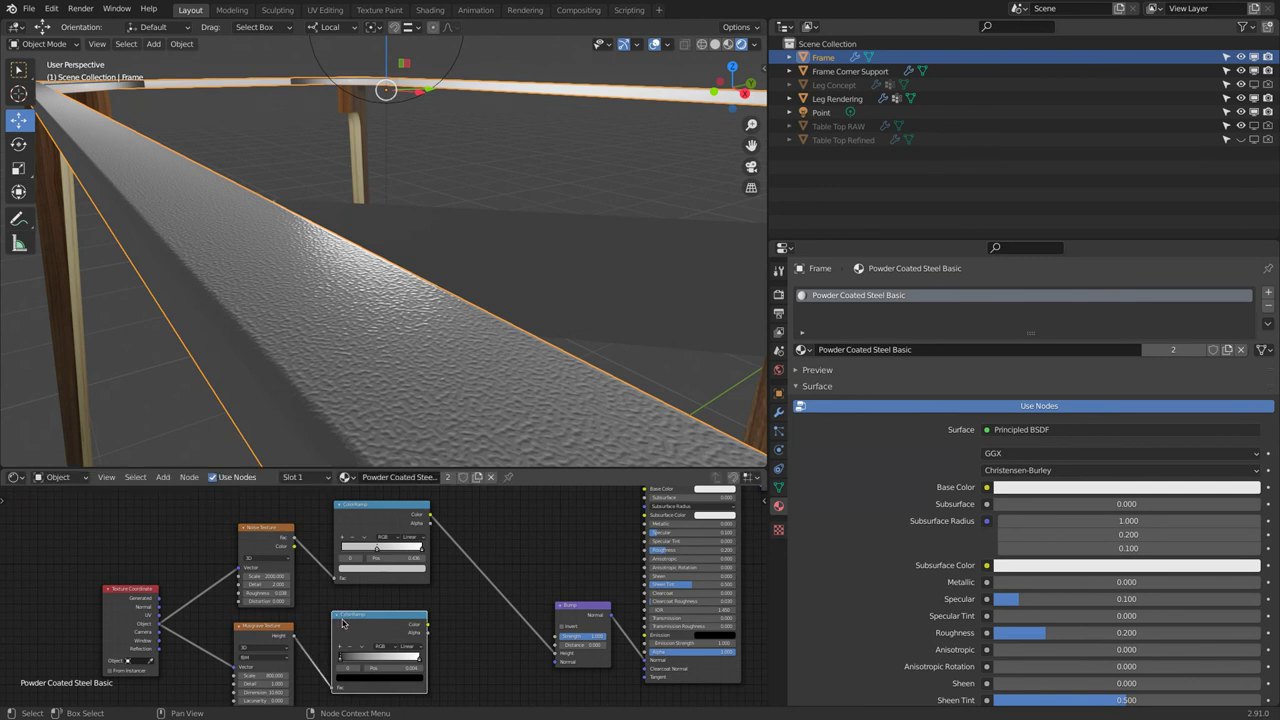
{"action": "scroll", "coordinate": [430, 624], "scroll_direction": "down", "scroll_amount": 3}
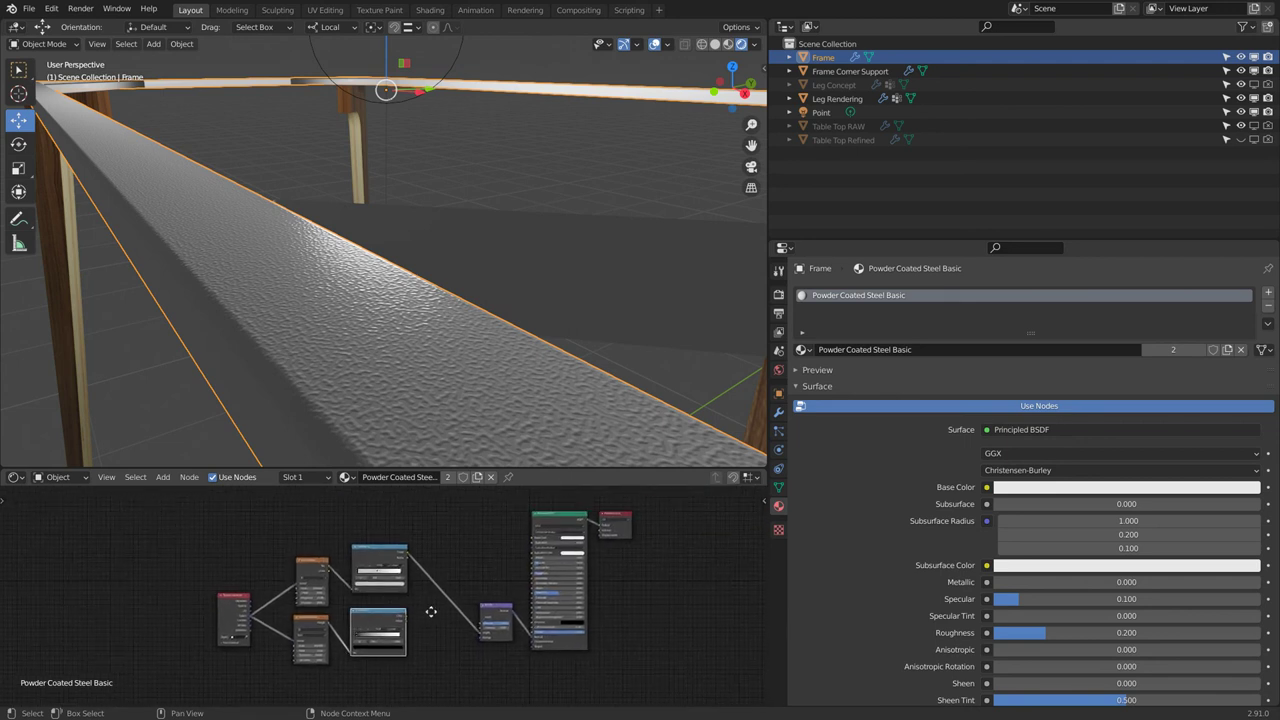
{"action": "scroll", "coordinate": [428, 623], "scroll_direction": "up", "scroll_amount": 1}
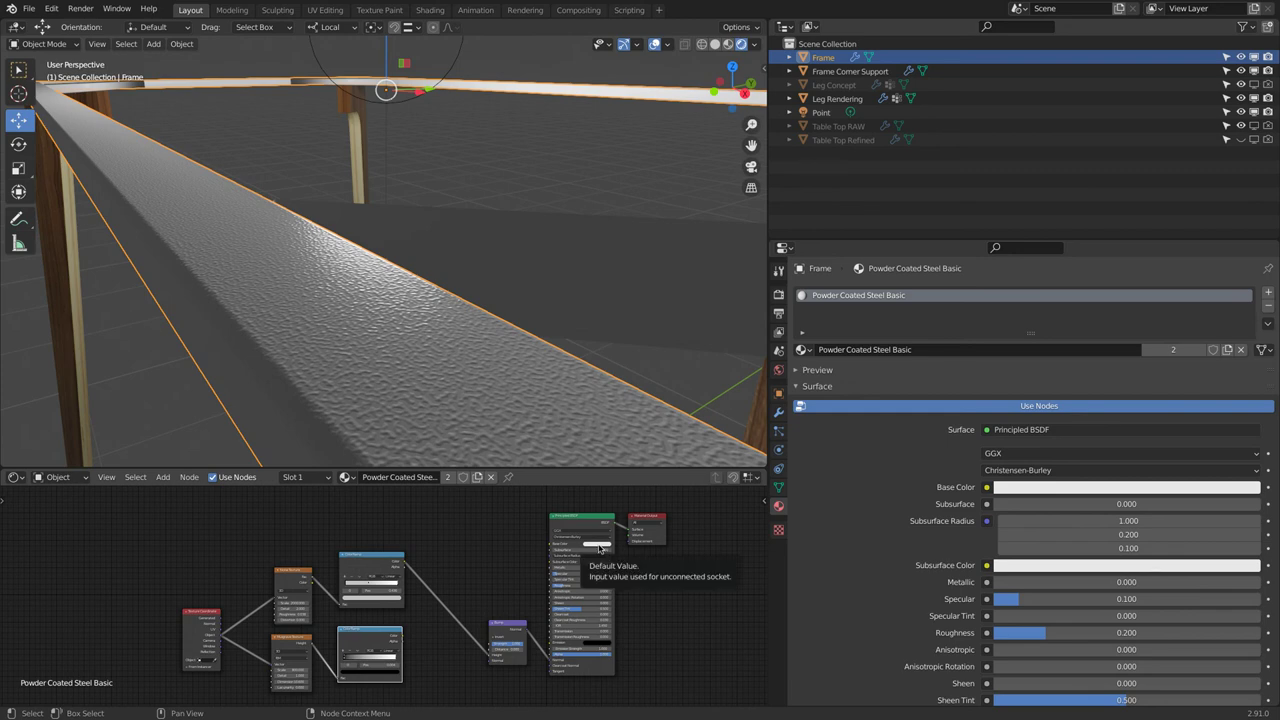
Step: Try a bright yellow-green Base Color on the Principled BSDF and return it to near white
{"action": "left_click", "coordinate": [600, 548]}
{"action": "left_click_drag", "start_coordinate": [604, 503], "coordinate": [490, 511]}
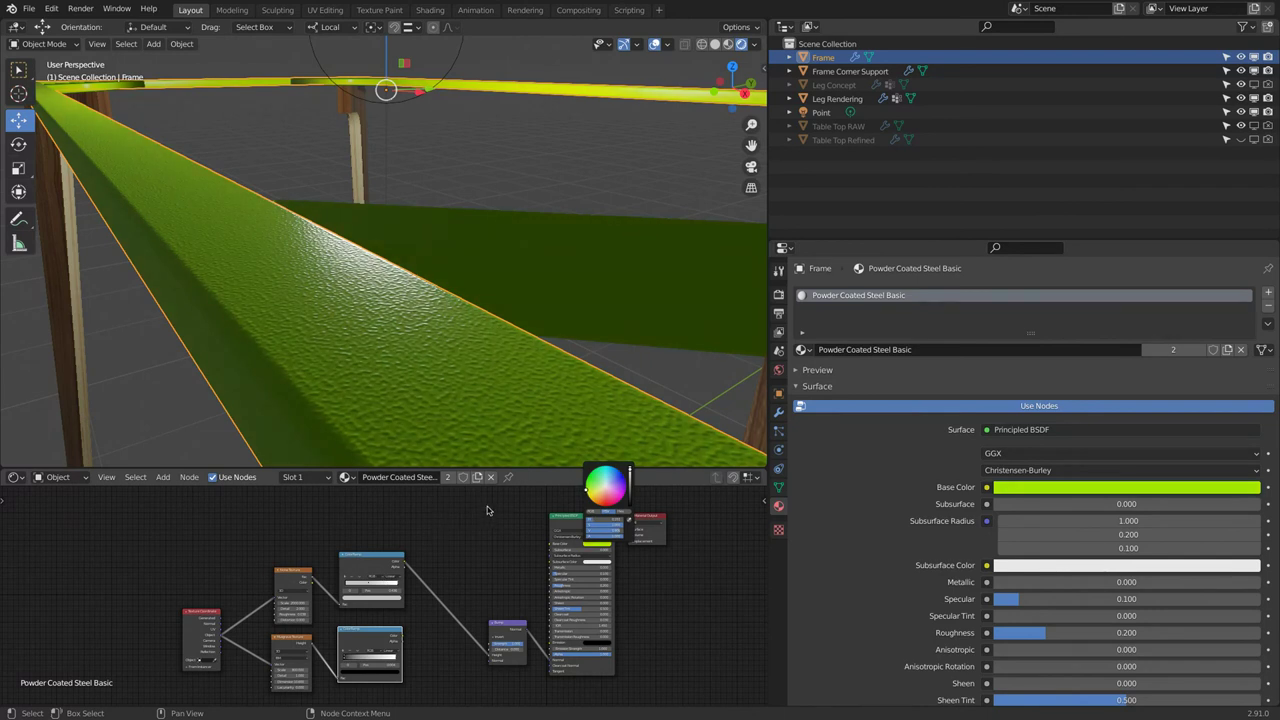
{"action": "left_click_drag", "start_coordinate": [614, 483], "coordinate": [606, 487]}
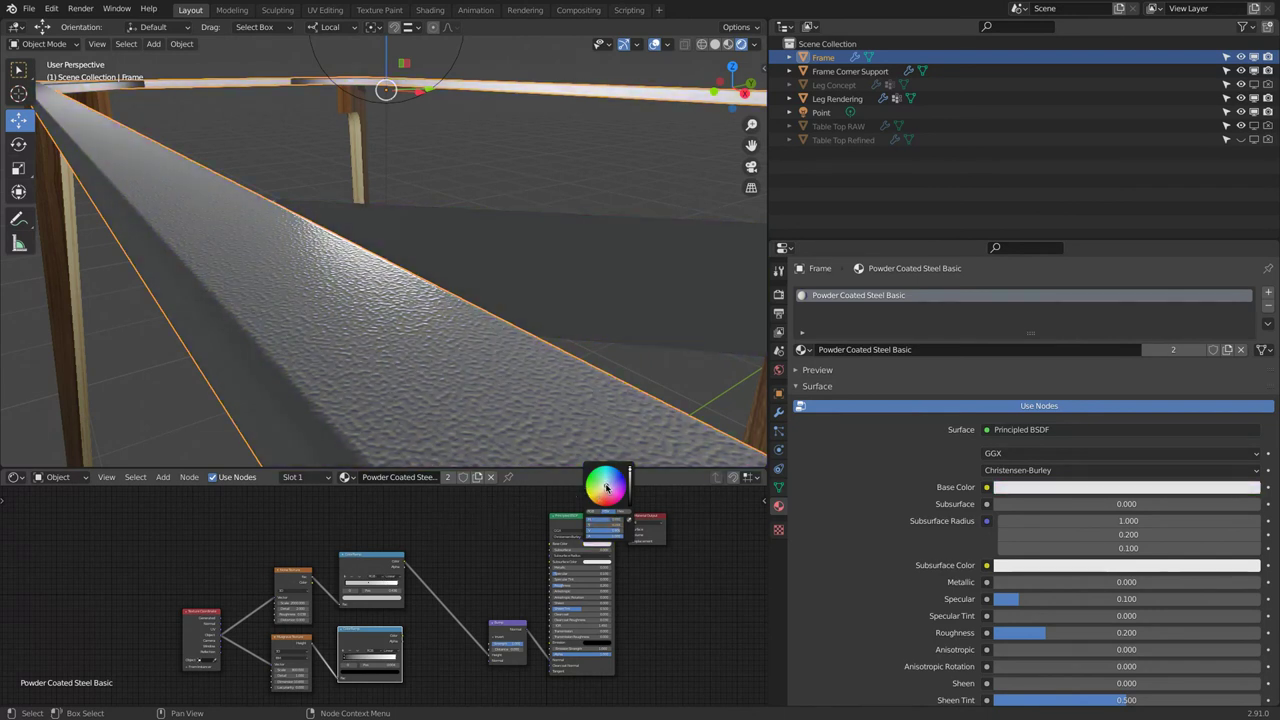